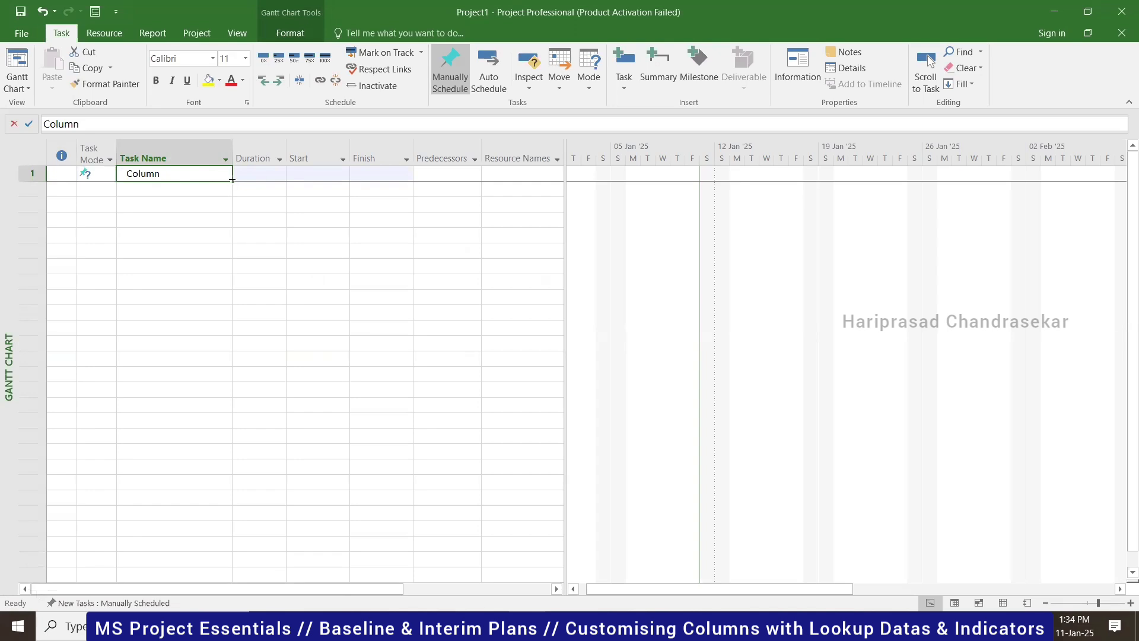
# - Fill the Column task name down to 14 tasks, then clear the names of tasks 11–14
pyautogui.moveTo(235, 209); pyautogui.dragTo(231, 376)
pyautogui.click(132, 433)
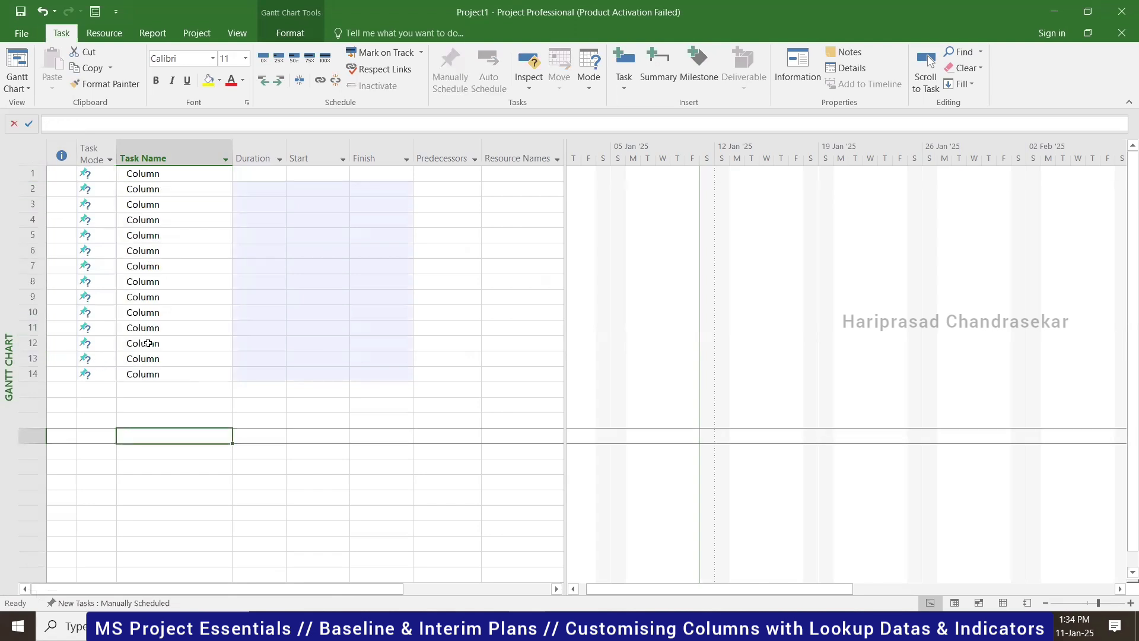
pyautogui.moveTo(148, 327); pyautogui.dragTo(148, 374)
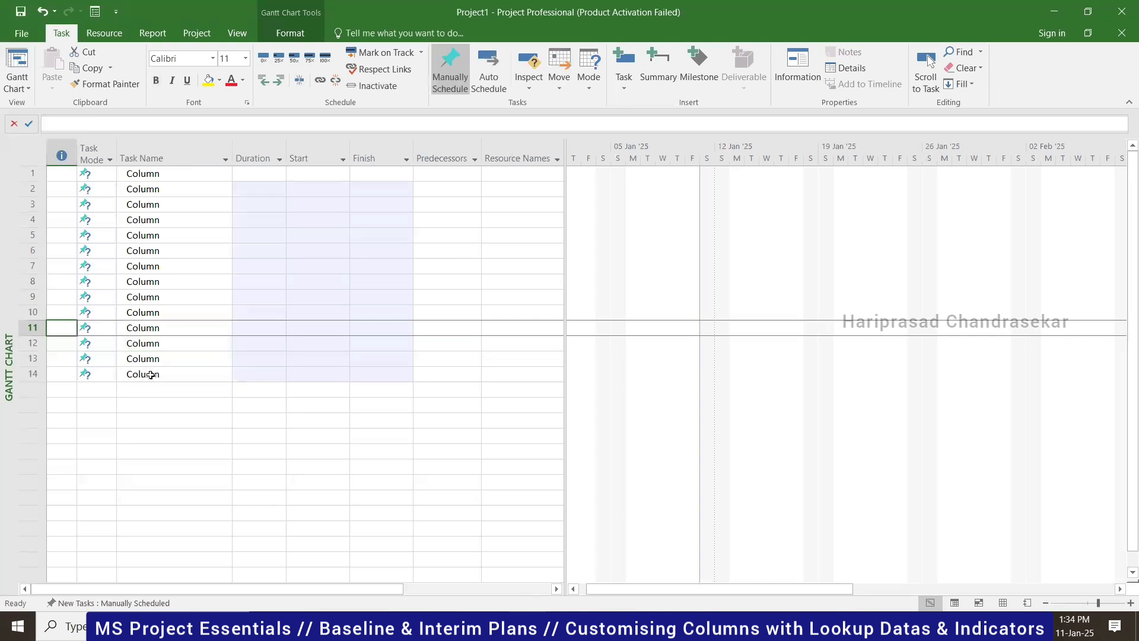
pyautogui.moveTo(166, 327); pyautogui.dragTo(170, 371)
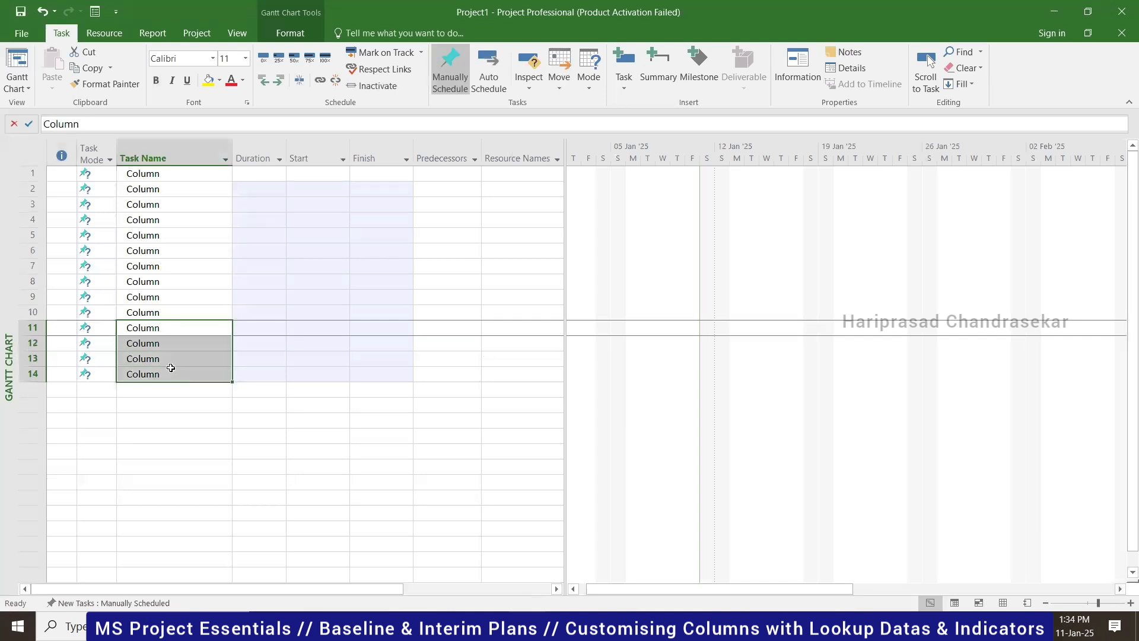
pyautogui.press('Delete')
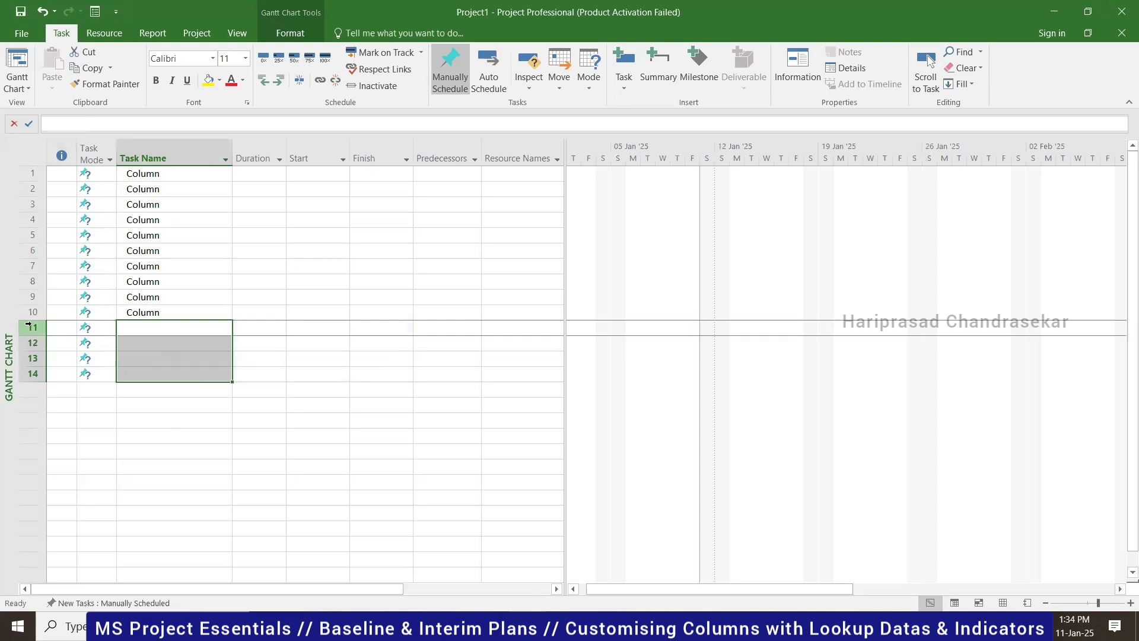
# - Delete the four extra task rows 11–14, leaving ten Column tasks
pyautogui.moveTo(32, 327); pyautogui.dragTo(30, 378)
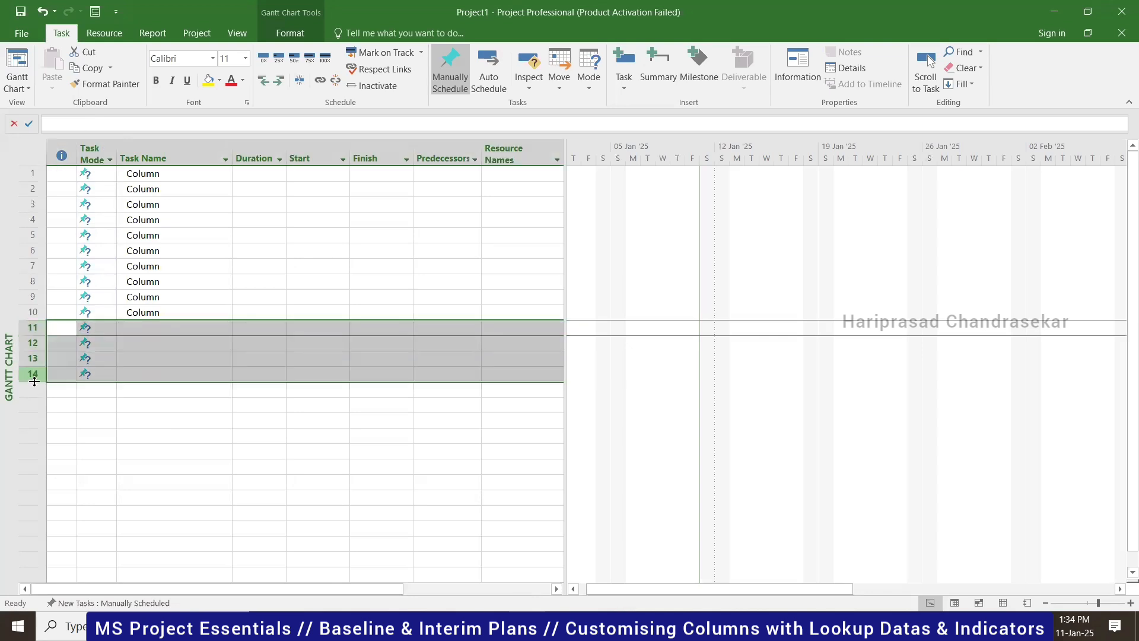
pyautogui.rightClick(33, 358)
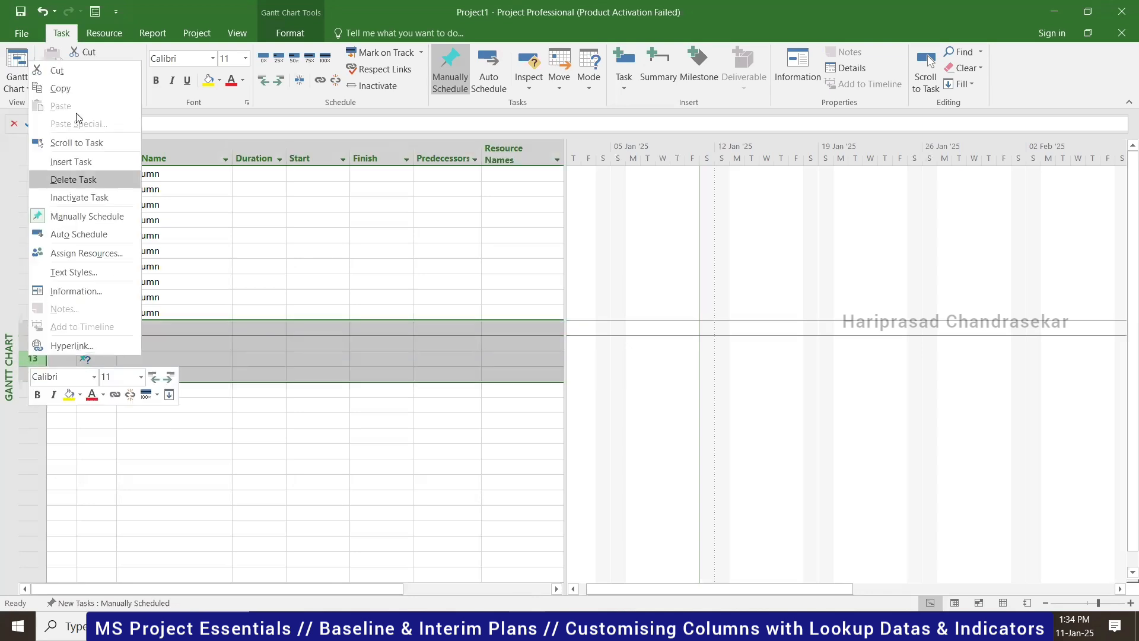
pyautogui.click(72, 179)
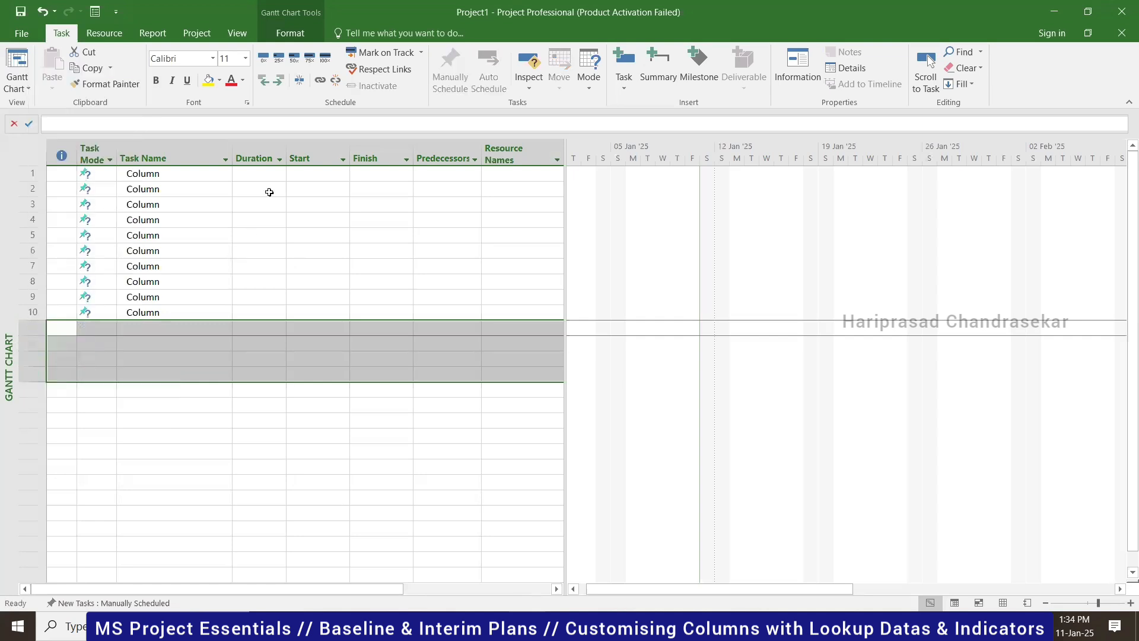
pyautogui.click(262, 175)
# - Give all ten tasks a 1-day duration, auto-schedule them, and show the Project1 summary task
pyautogui.write('1')
pyautogui.press('Tab')
pyautogui.click(256, 175)
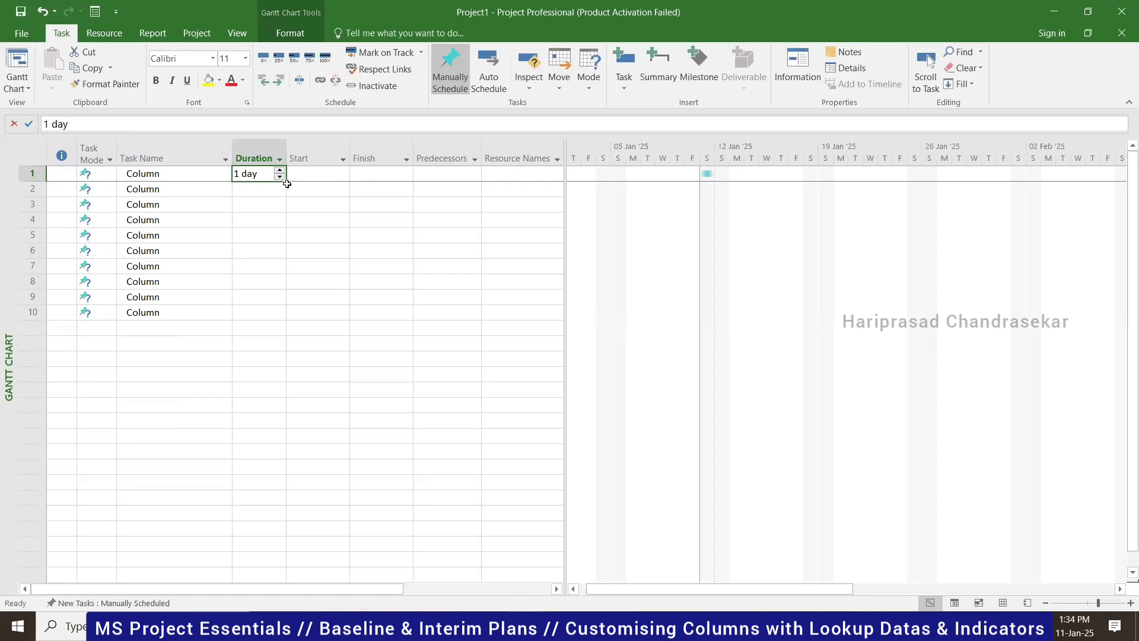
pyautogui.moveTo(286, 261); pyautogui.dragTo(287, 319)
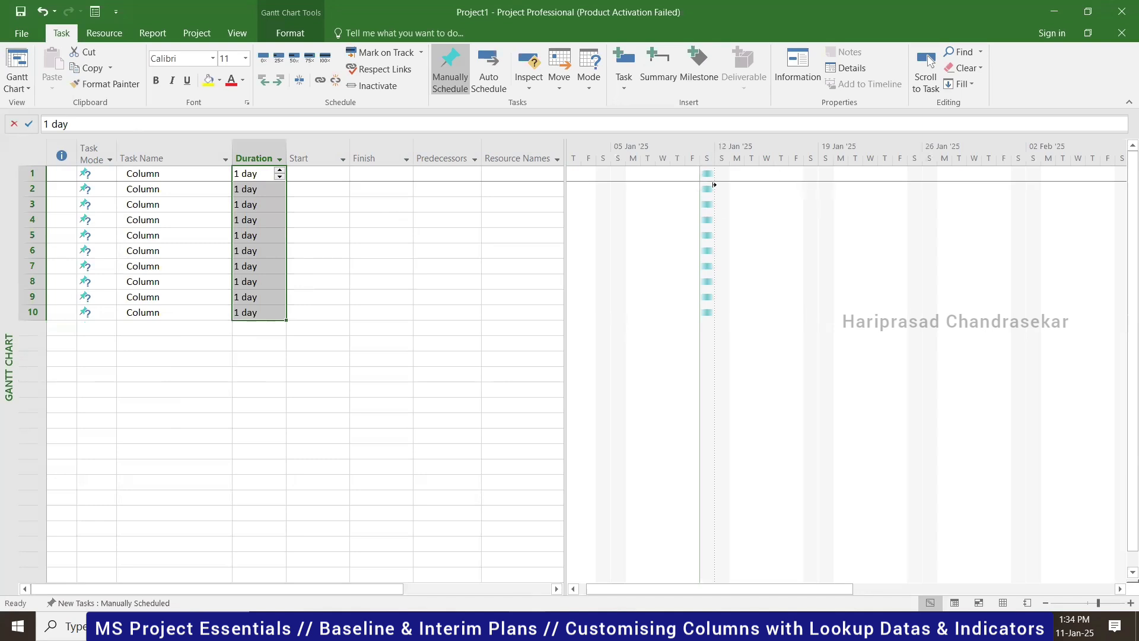
pyautogui.click(488, 79)
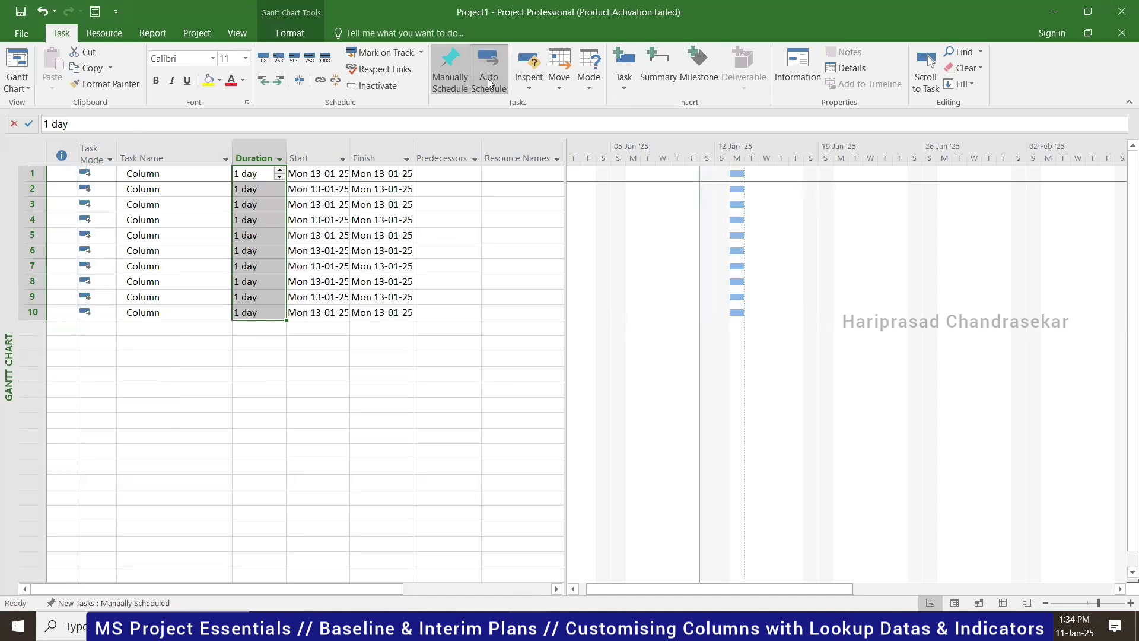
pyautogui.click(298, 36)
pyautogui.click(965, 68)
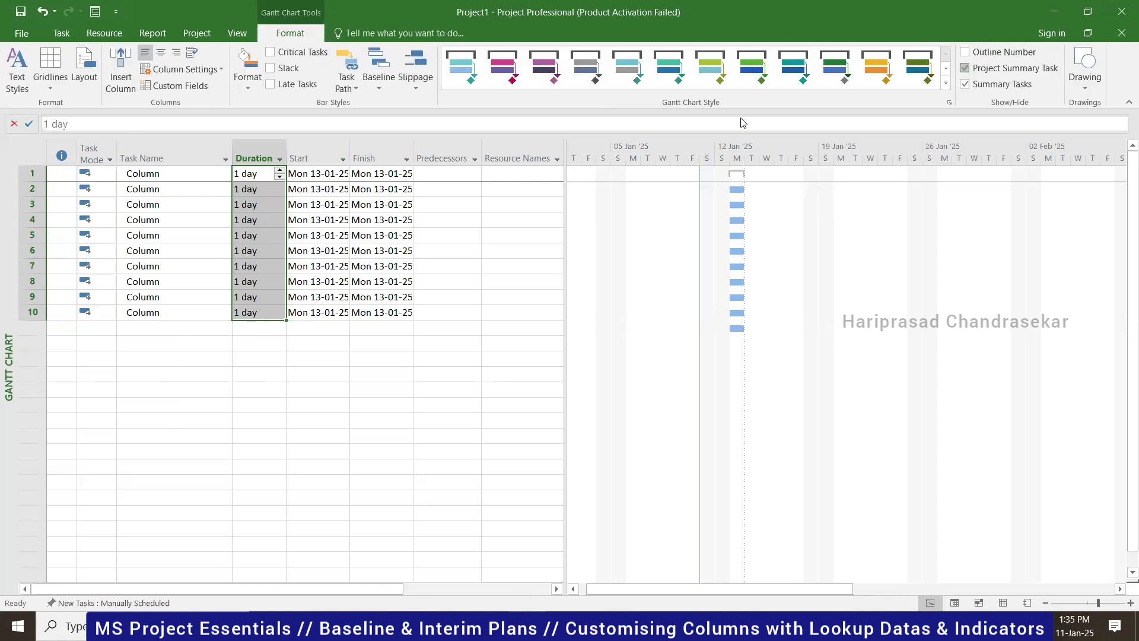
# - Select all ten tasks and link them in sequence, running 13-01-25 to 24-01-25
pyautogui.click(190, 195)
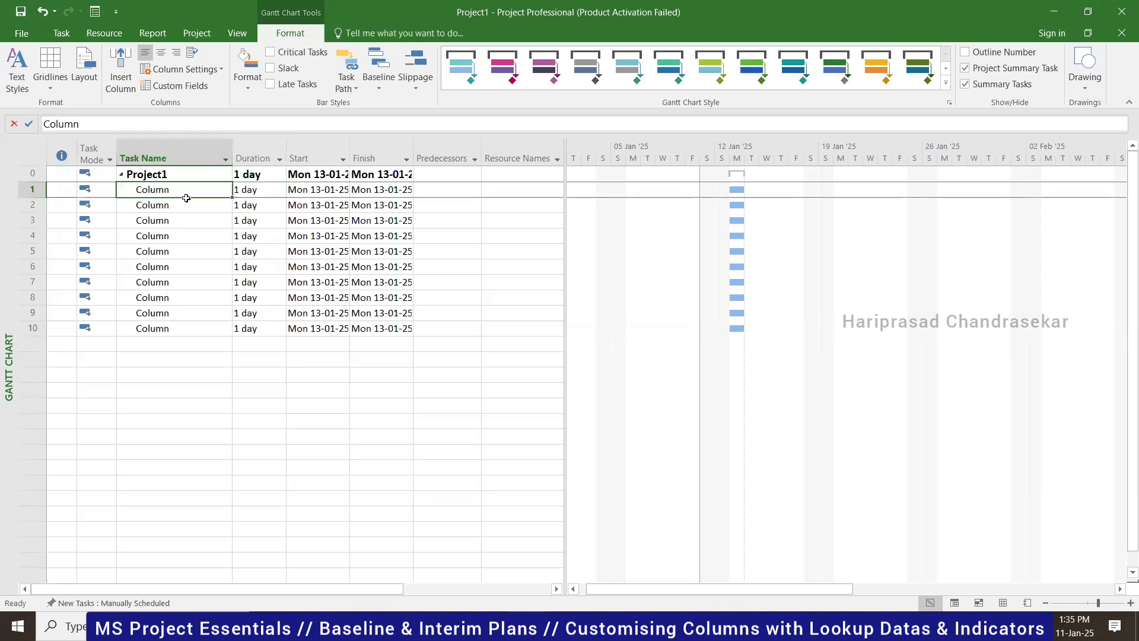
pyautogui.moveTo(192, 230); pyautogui.dragTo(196, 328)
pyautogui.click(61, 33)
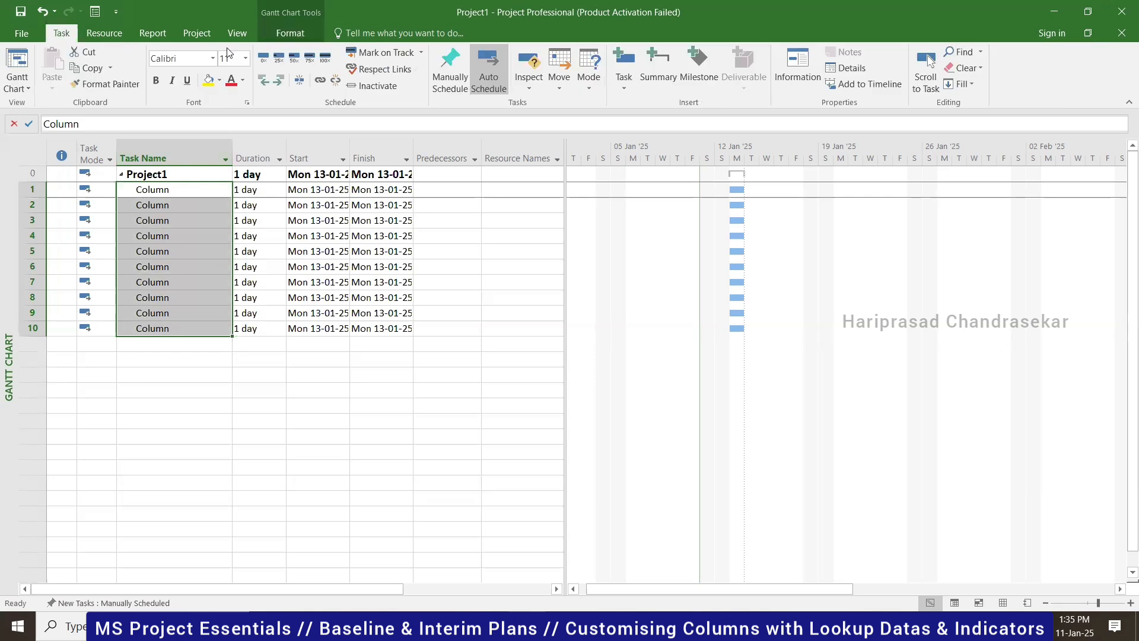
pyautogui.click(321, 80)
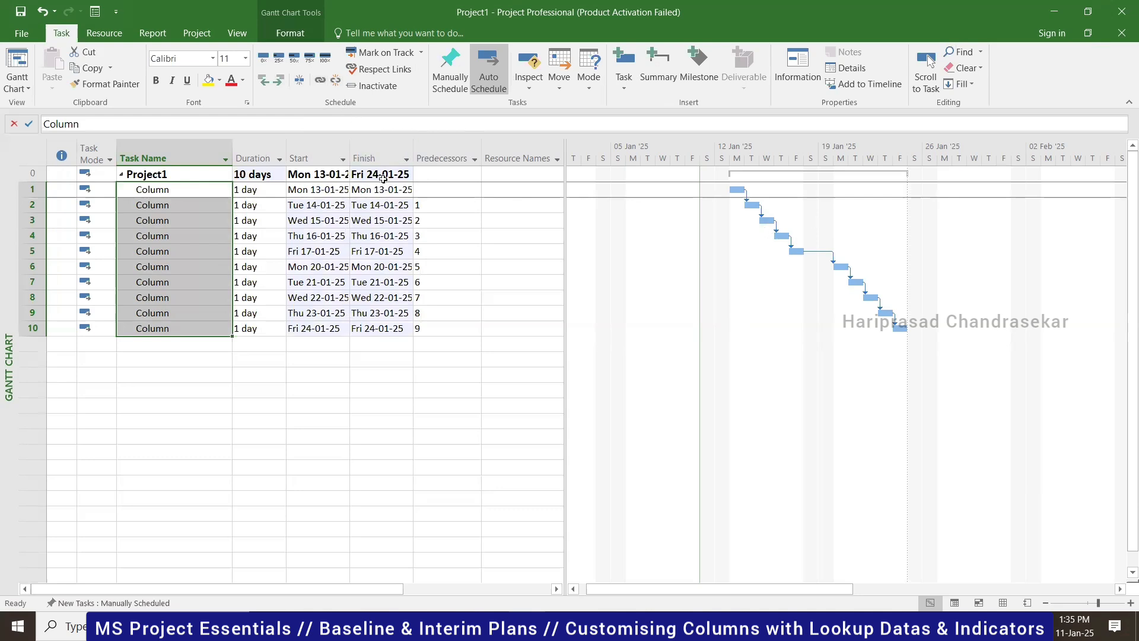
pyautogui.click(322, 175)
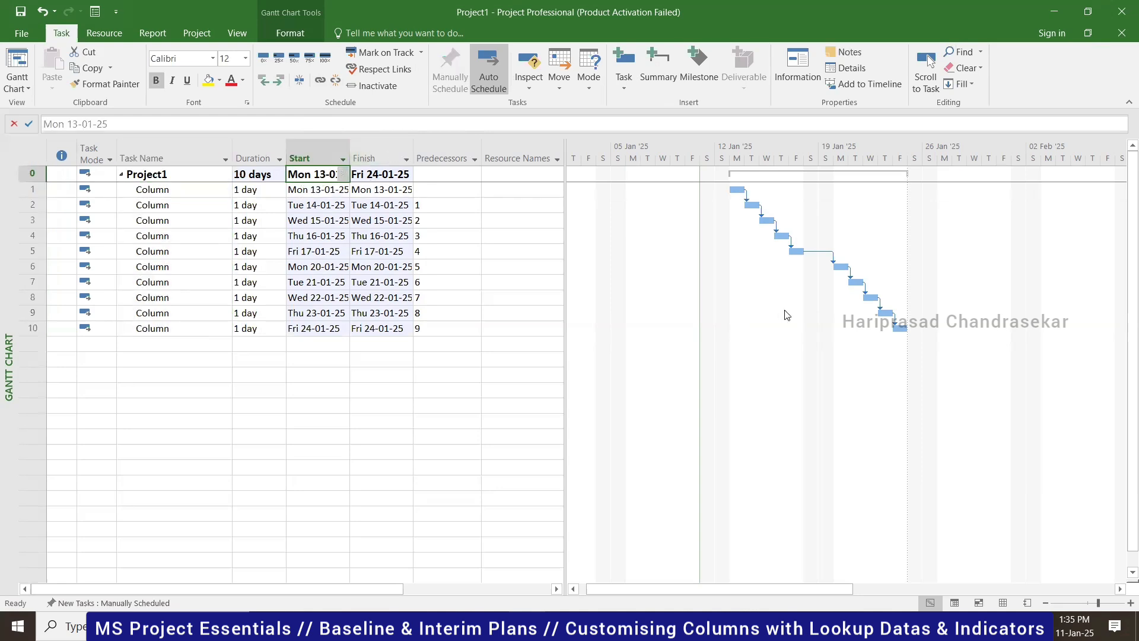
# - Turn on Critical Tasks highlighting, enter Column as task 1's resource, and switch to Resource Sheet
pyautogui.click(290, 33)
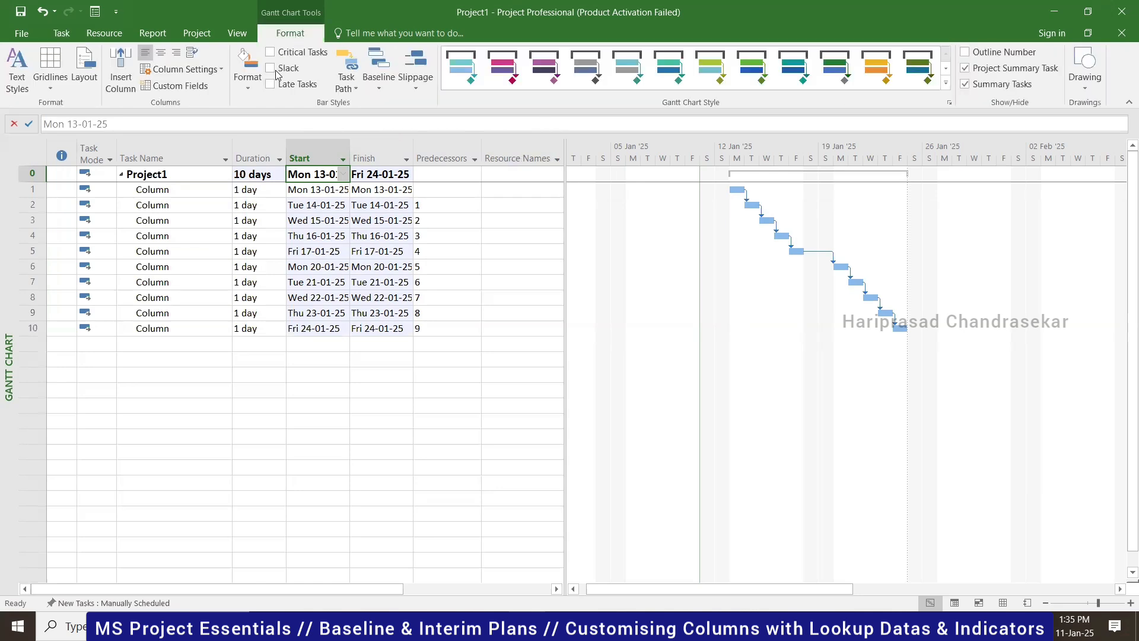
pyautogui.click(270, 52)
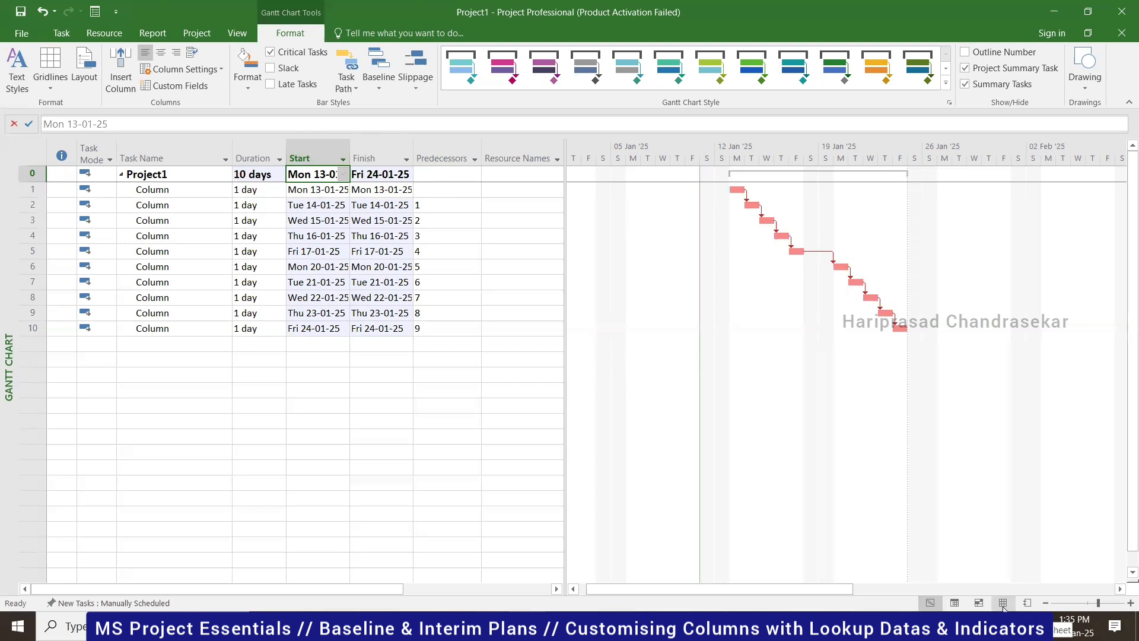
pyautogui.click(509, 194)
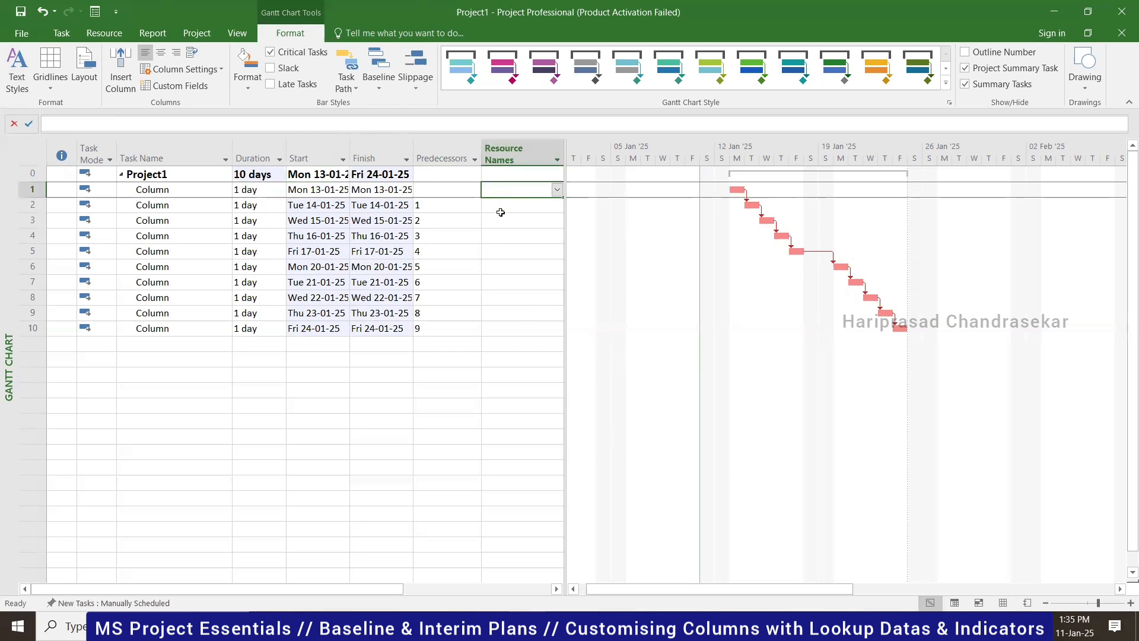
pyautogui.write('Column')
pyautogui.press('Return')
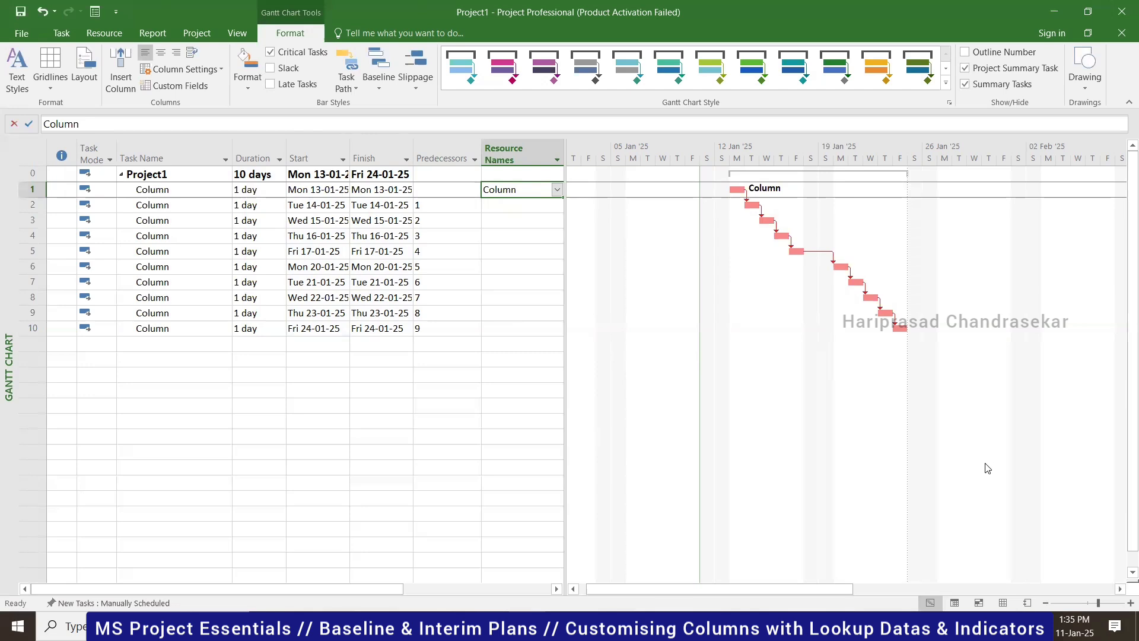
pyautogui.click(1003, 603)
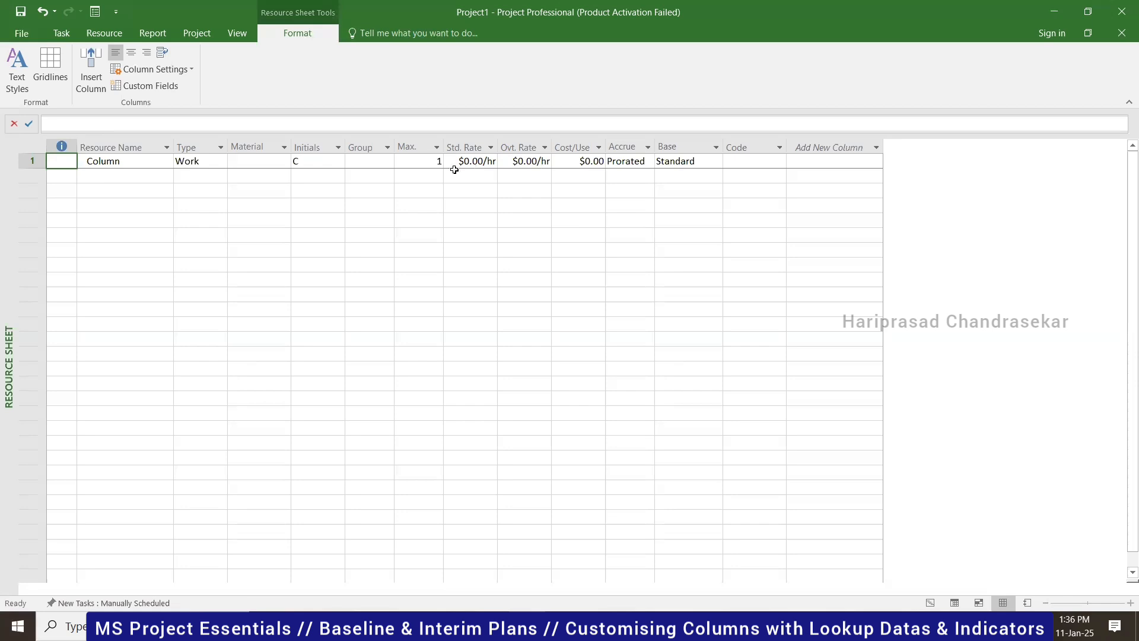
# - Change the Column resource's type to Material, accepting the warning
pyautogui.click(212, 160)
pyautogui.click(220, 161)
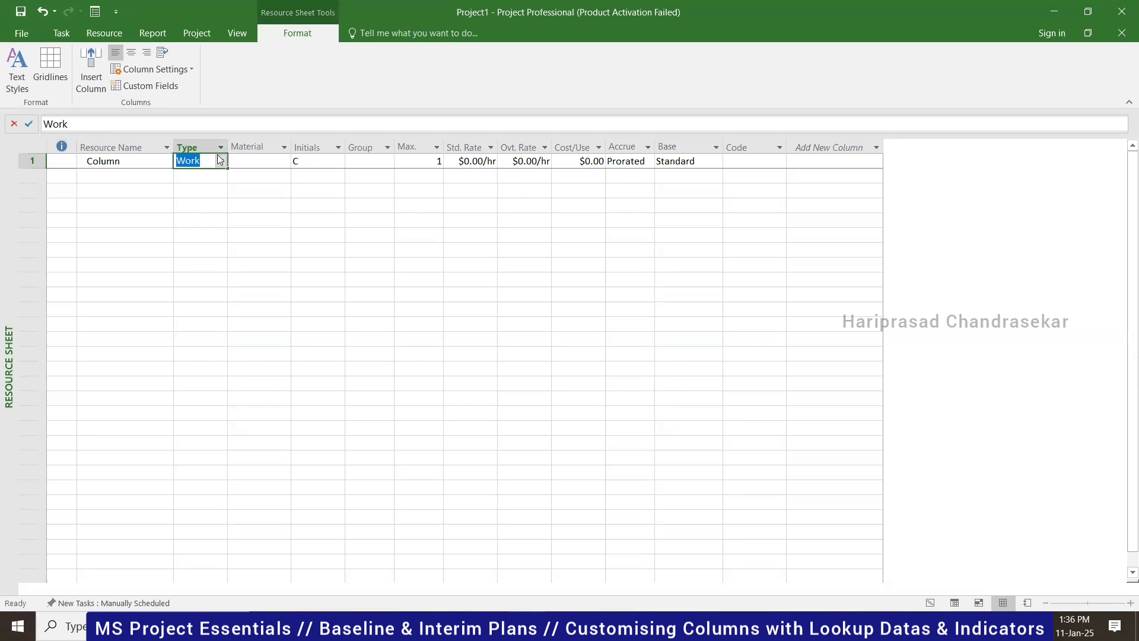
pyautogui.click(220, 183)
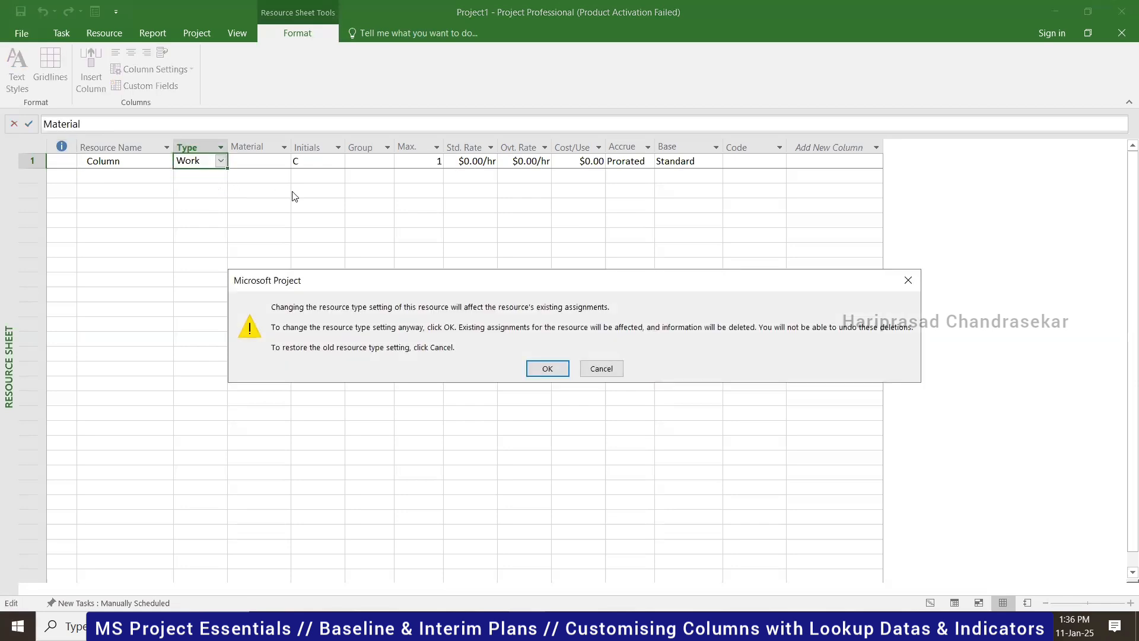
pyautogui.click(547, 368)
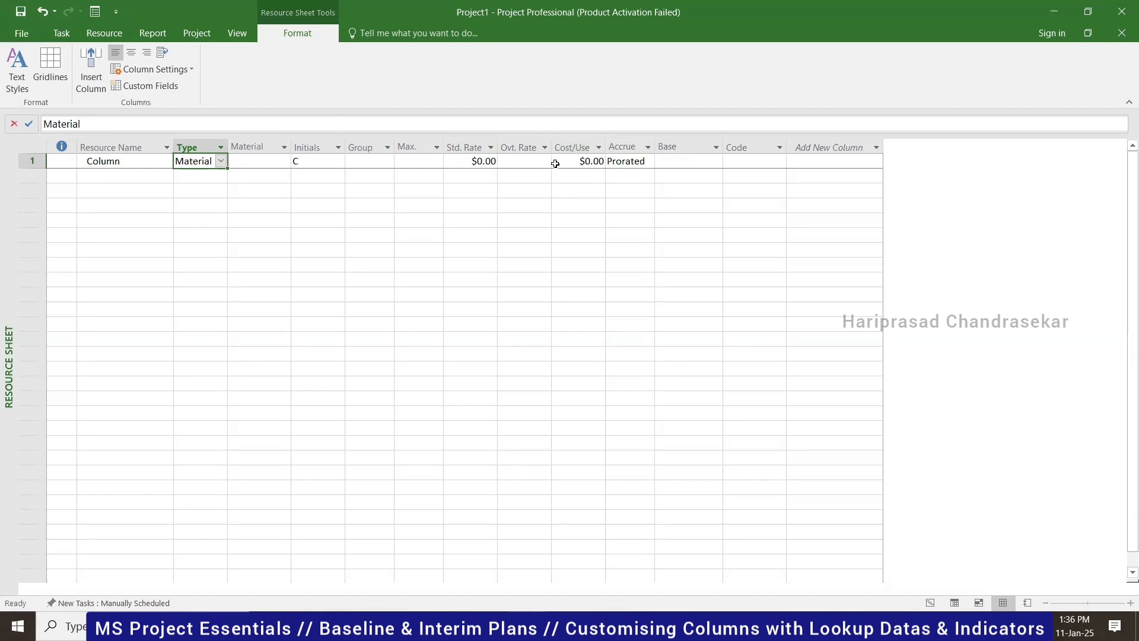
# - Set the Column resource's standard rate to $100.00
pyautogui.click(478, 161)
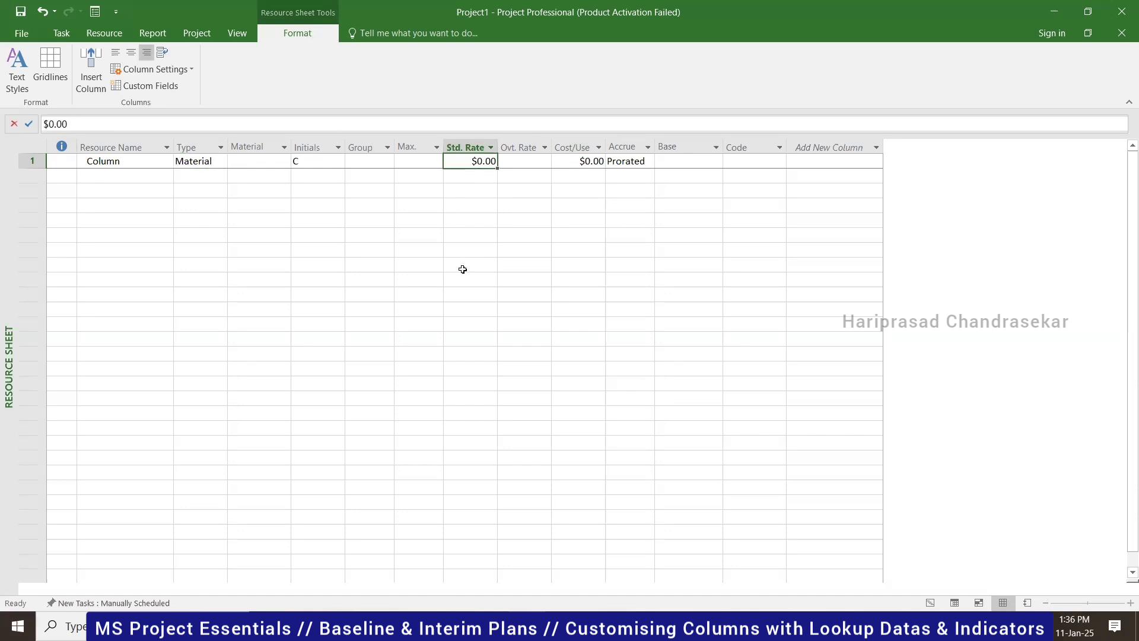
pyautogui.write('100')
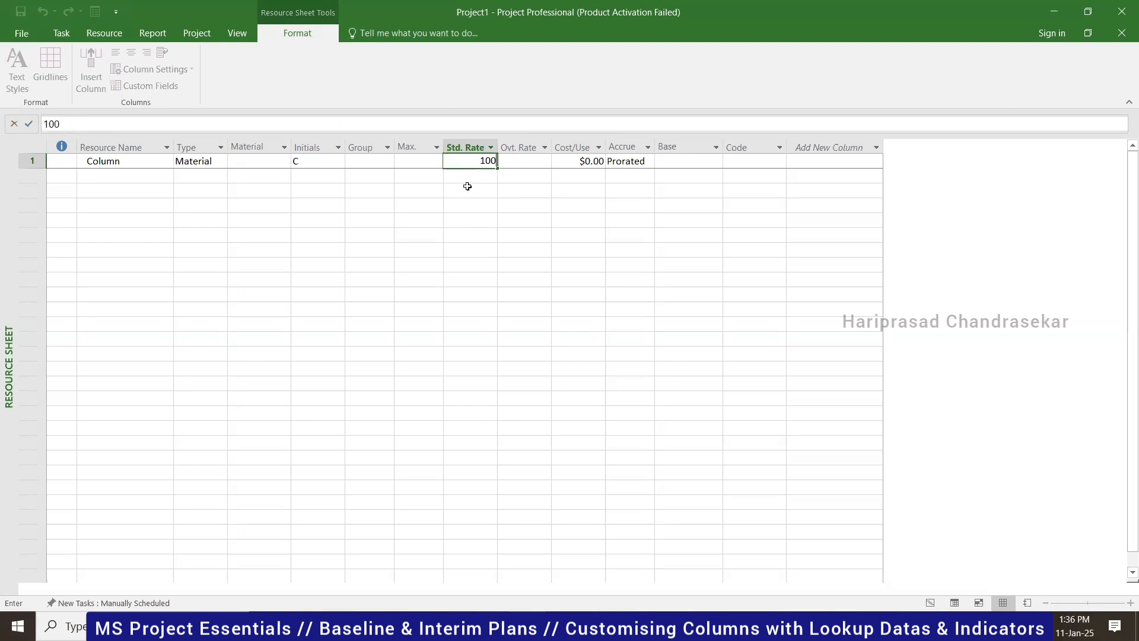
pyautogui.click(470, 185)
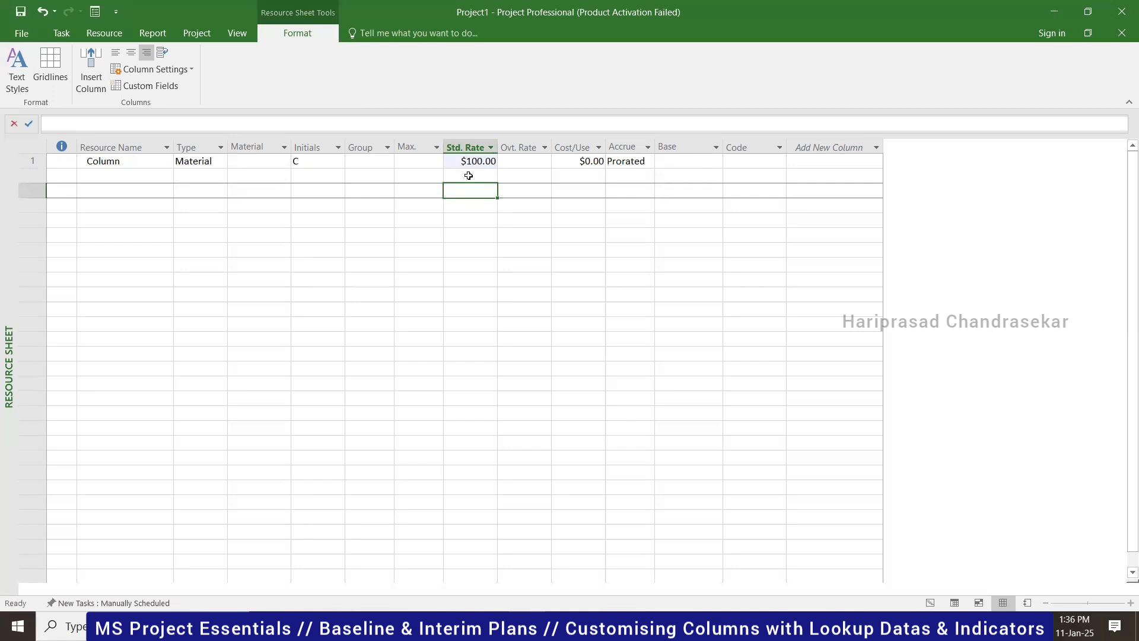
pyautogui.click(476, 165)
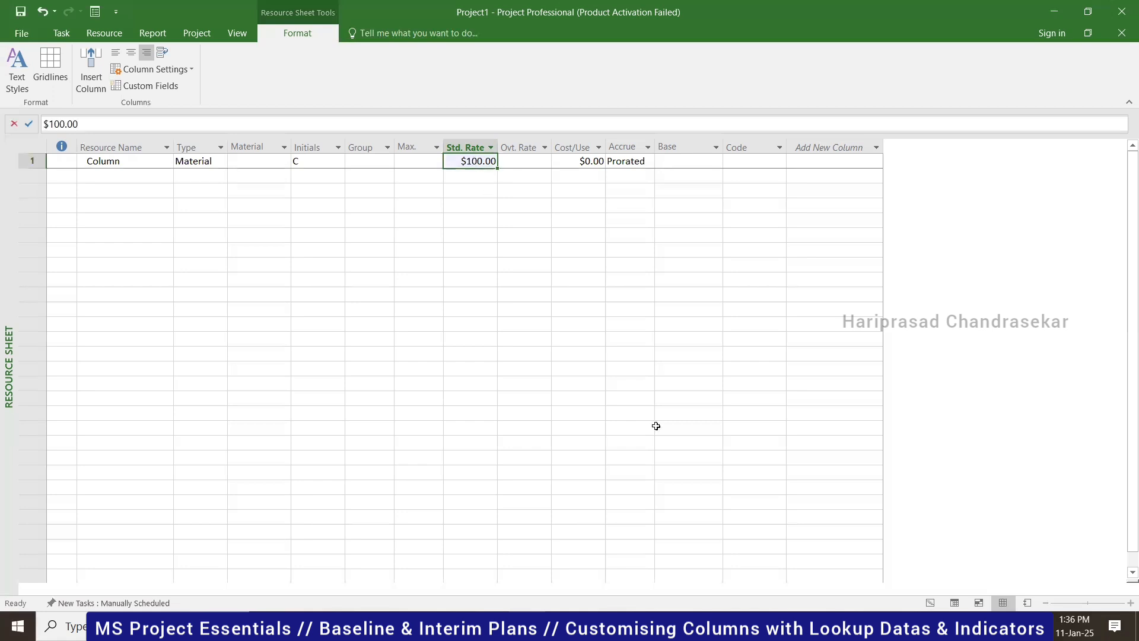
pyautogui.click(930, 603)
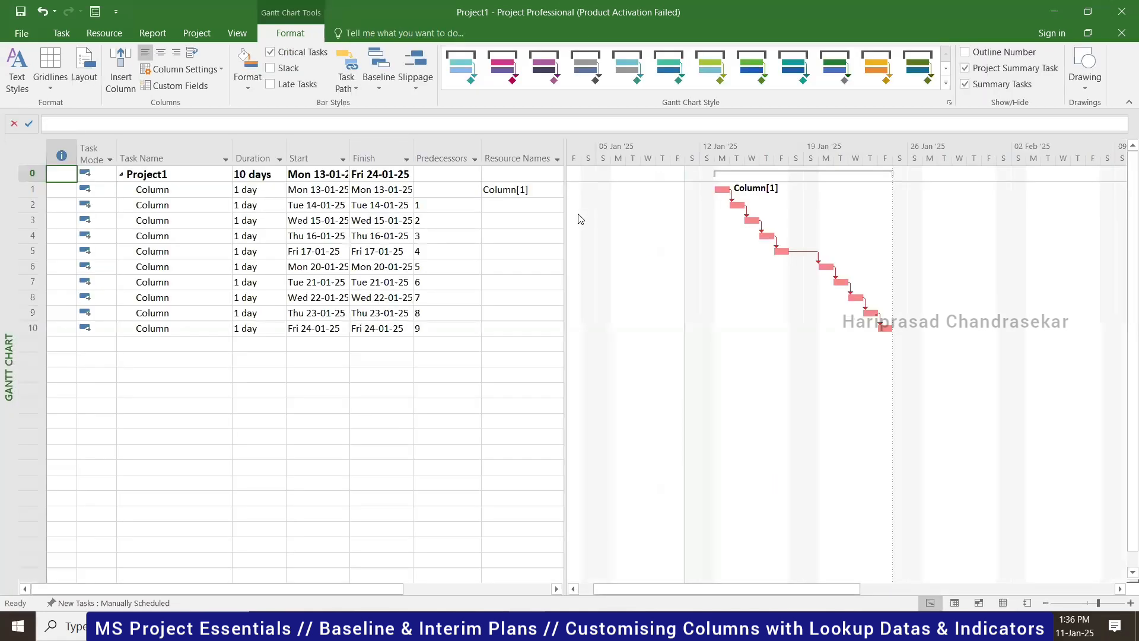
# - Widen the task table and add a Cost column
pyautogui.moveTo(565, 205); pyautogui.dragTo(671, 201)
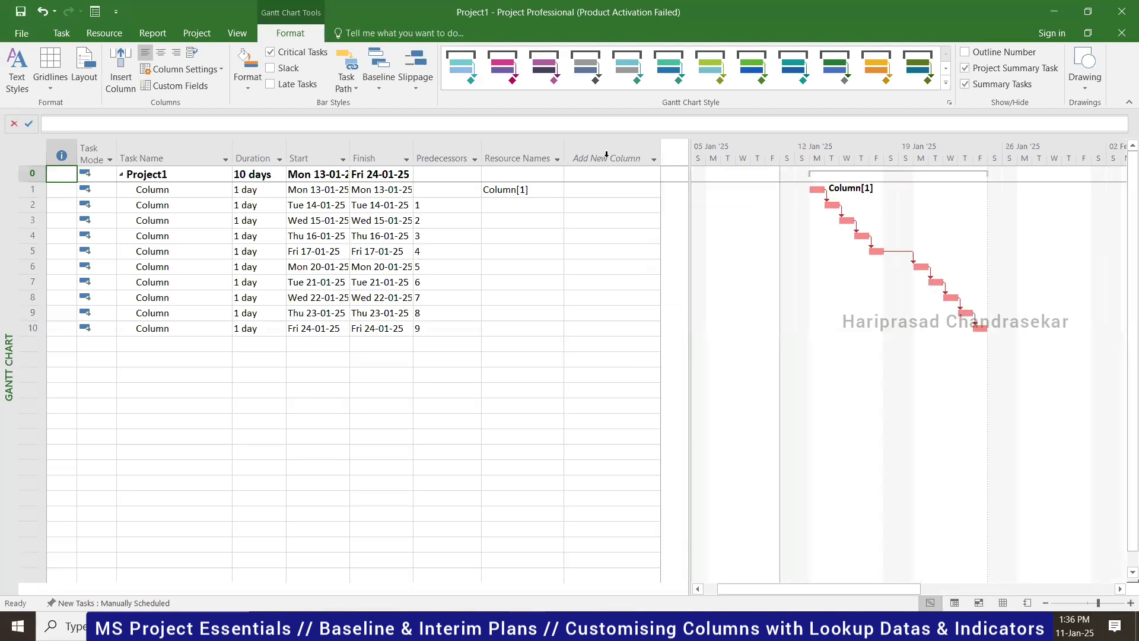
pyautogui.click(605, 155)
pyautogui.write('co')
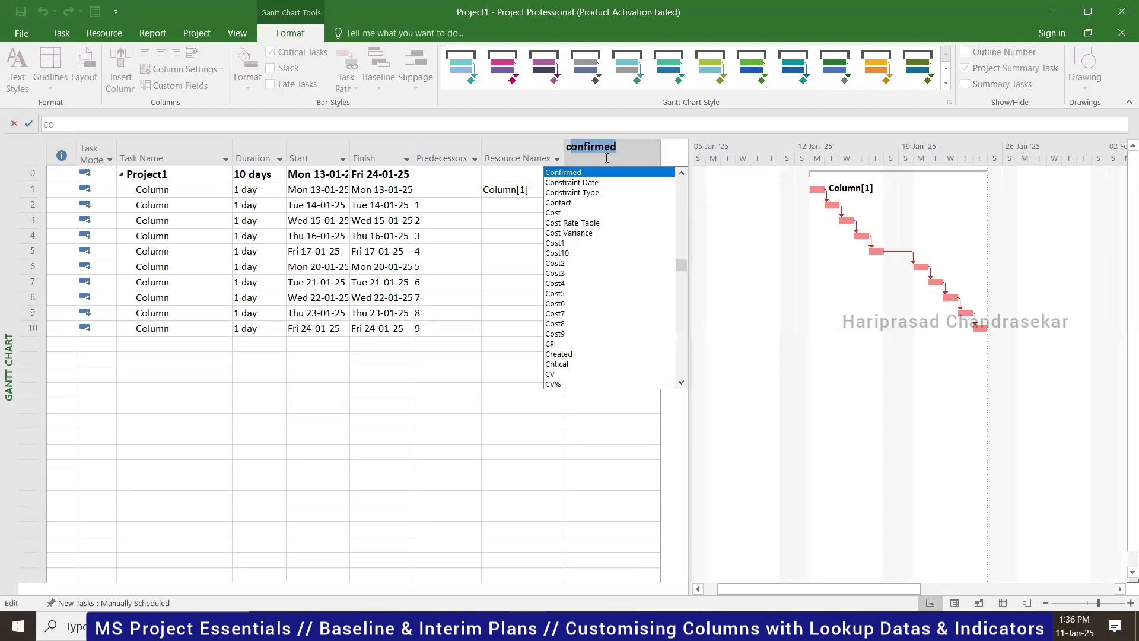
pyautogui.write('st')
pyautogui.click(615, 173)
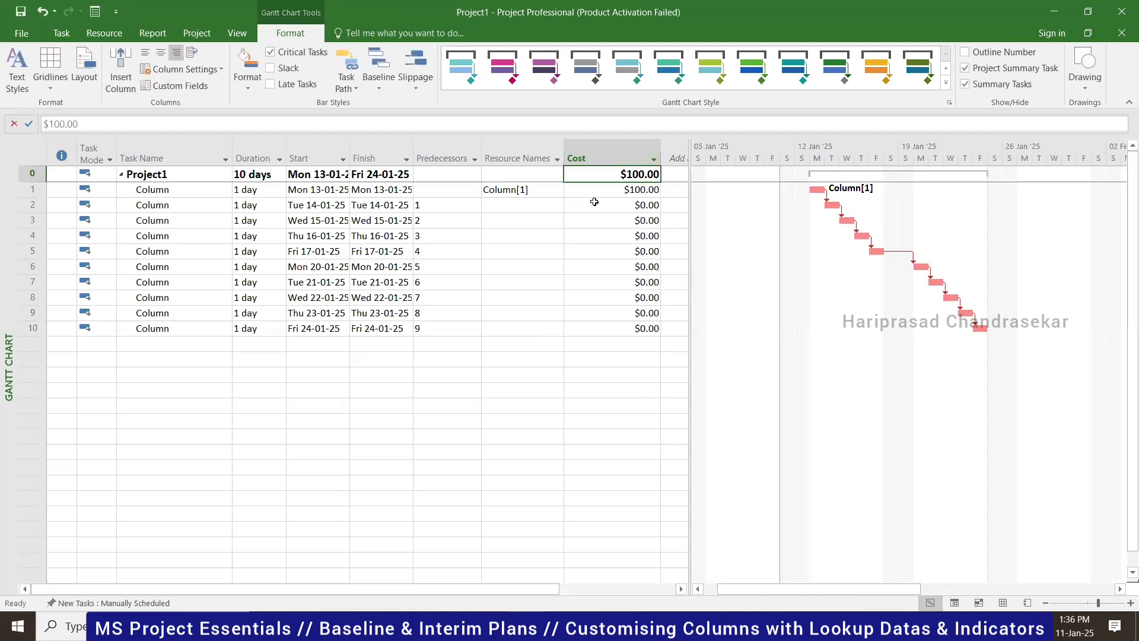
# - Copy Column[1] down the Resource Names of all ten tasks, totalling $1,000.00
pyautogui.click(562, 196)
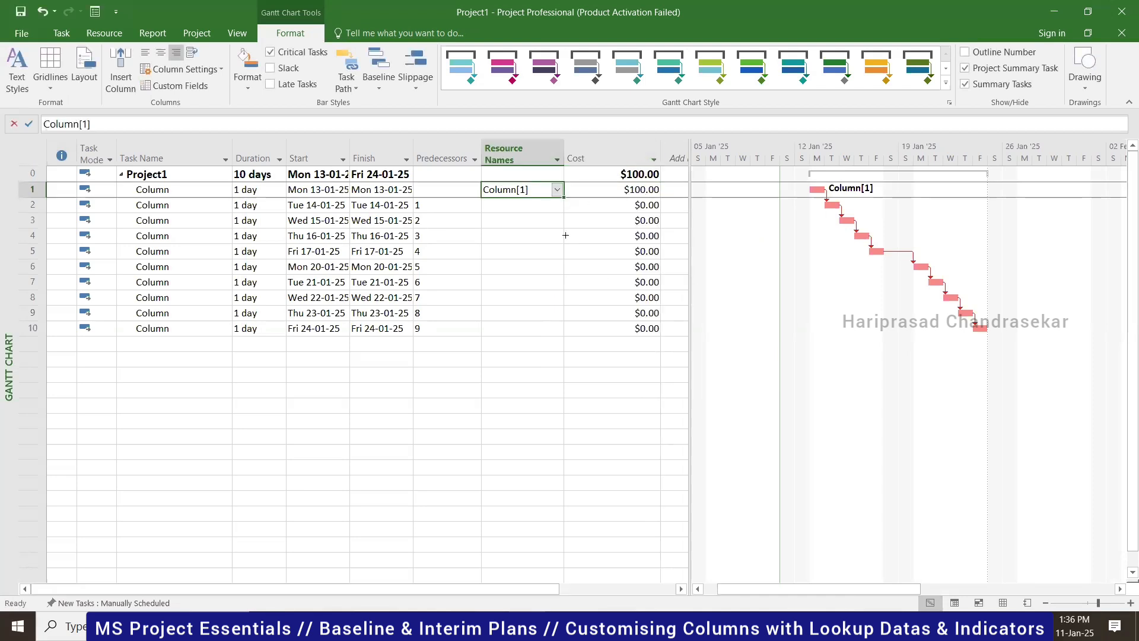
pyautogui.moveTo(564, 331); pyautogui.dragTo(571, 356)
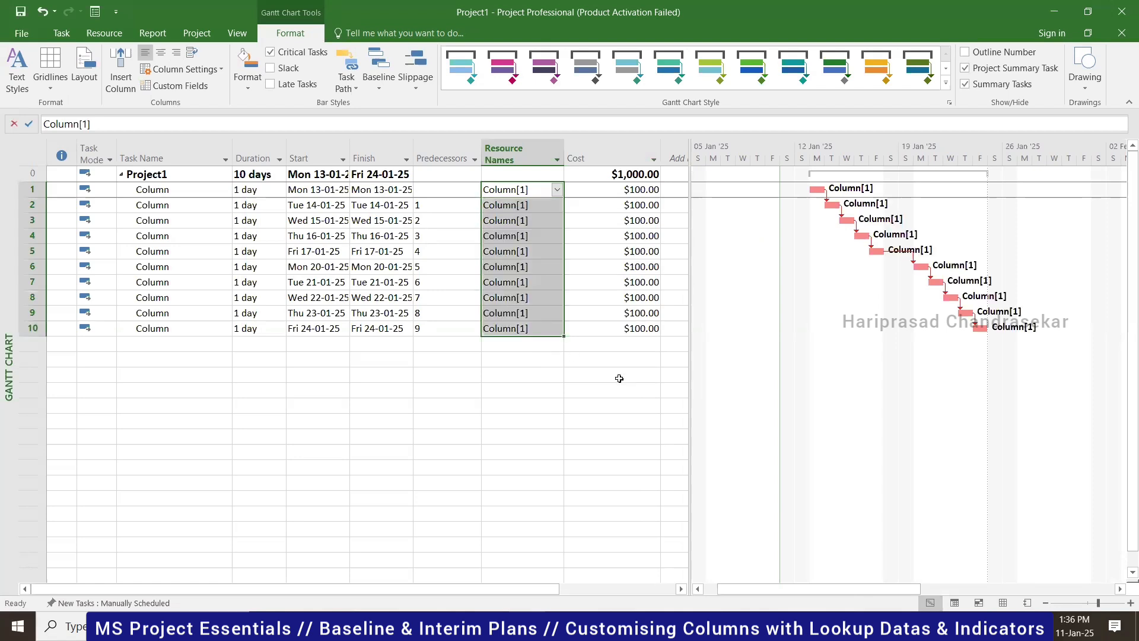
pyautogui.click(634, 174)
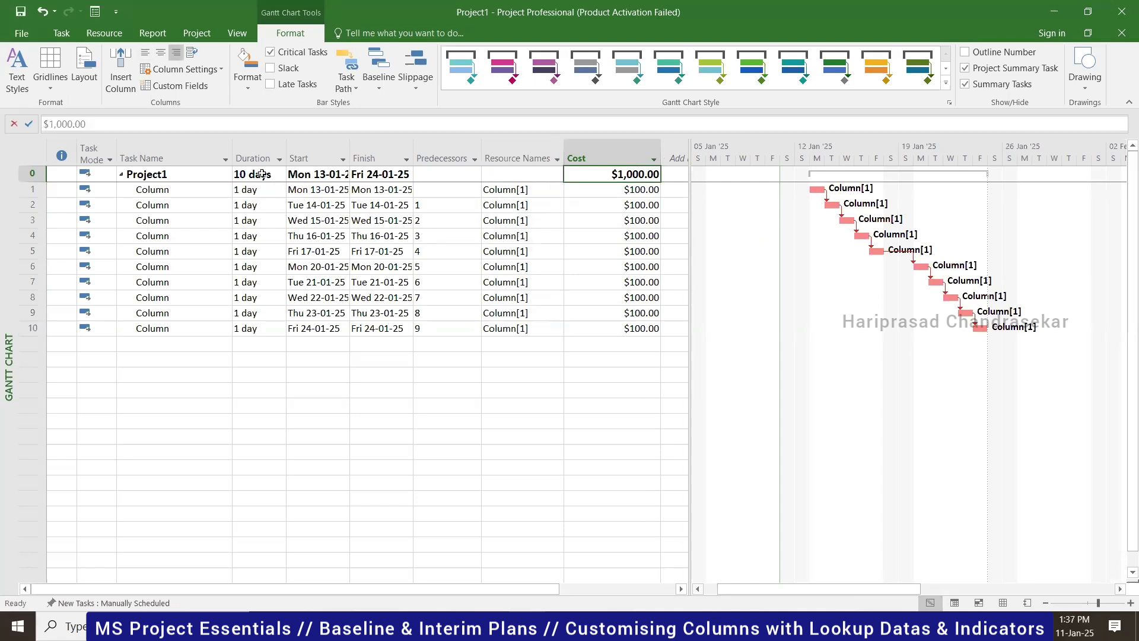
pyautogui.click(282, 174)
pyautogui.click(640, 175)
# - Review the Project Information statistics: no baseline yet and $1,000.00 current cost
pyautogui.click(207, 34)
pyautogui.click(155, 72)
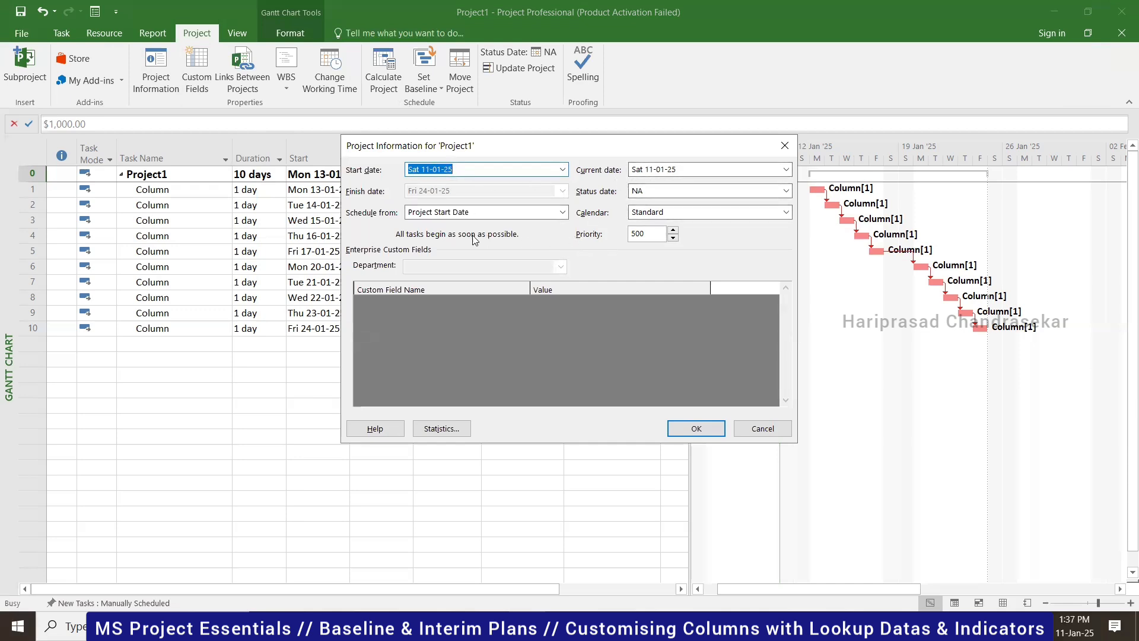
pyautogui.click(444, 428)
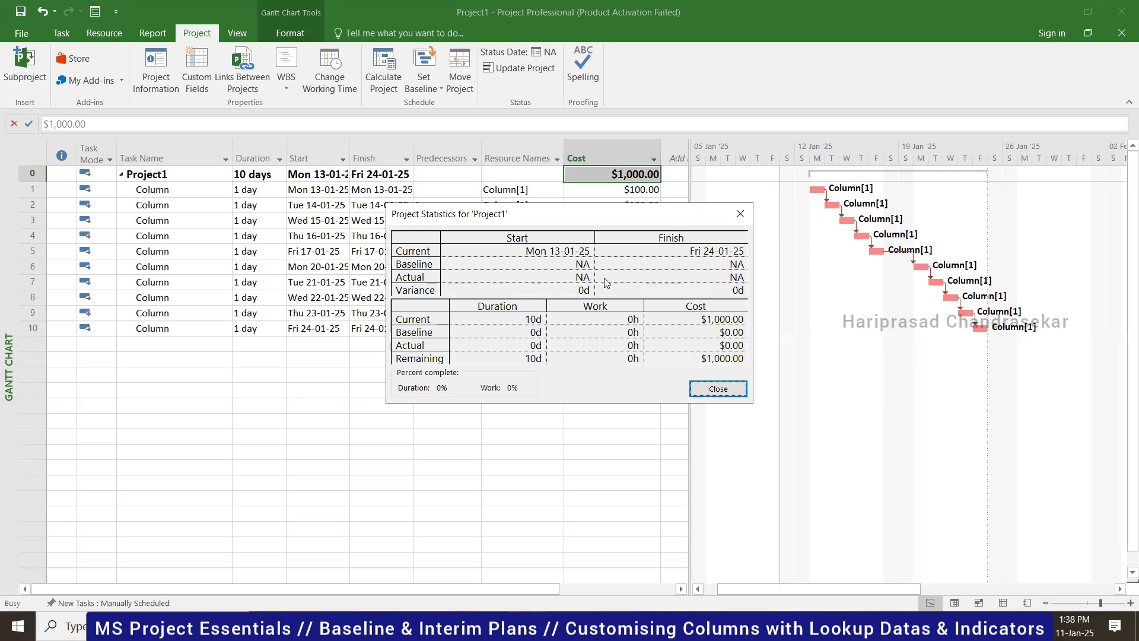
pyautogui.click(742, 214)
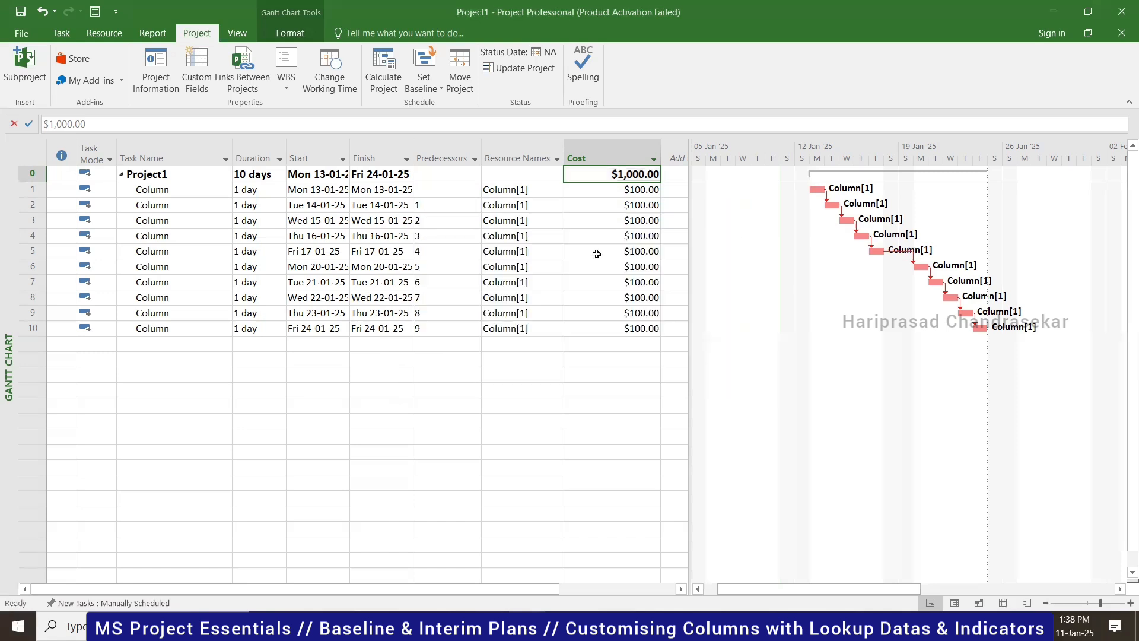
pyautogui.click(188, 188)
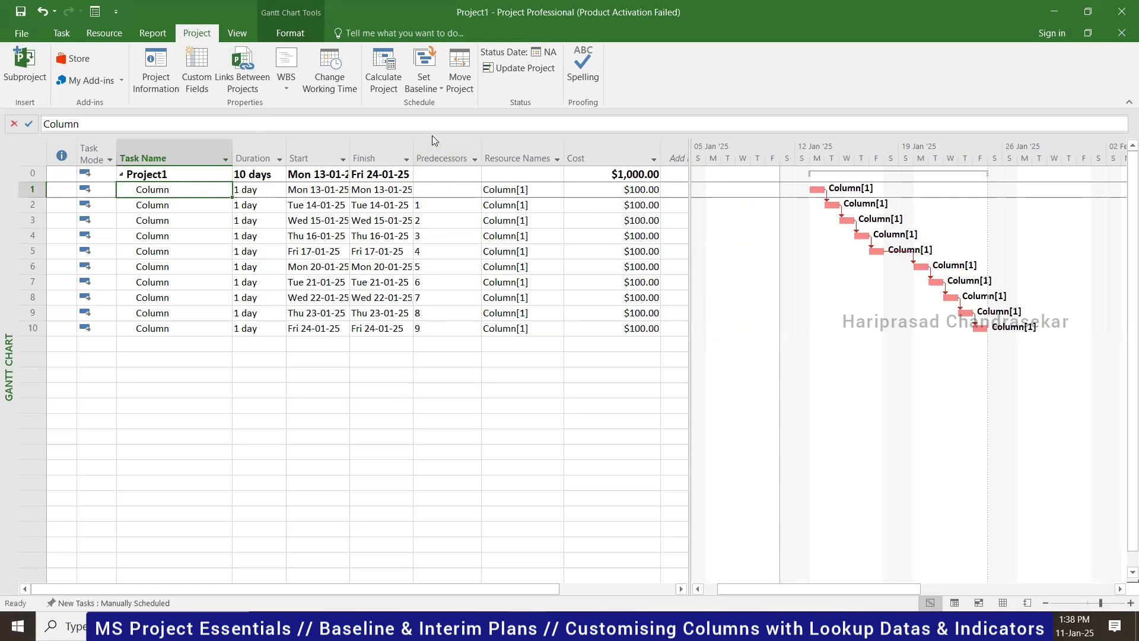
# - Open Set Baseline with the plain Baseline chosen for the entire project
pyautogui.click(438, 85)
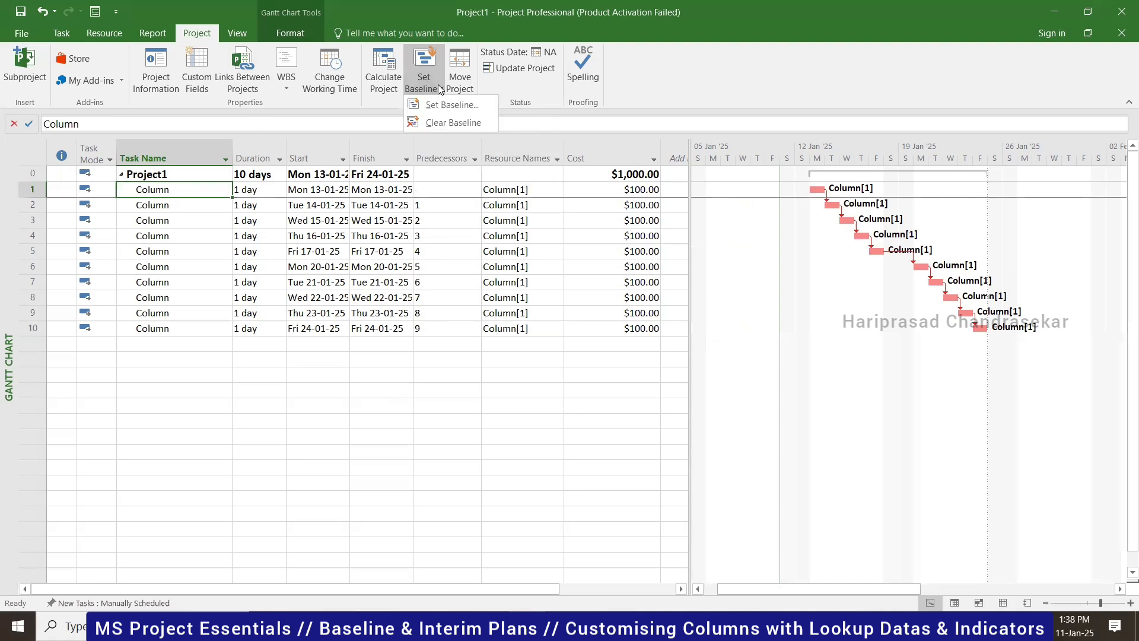
pyautogui.click(458, 123)
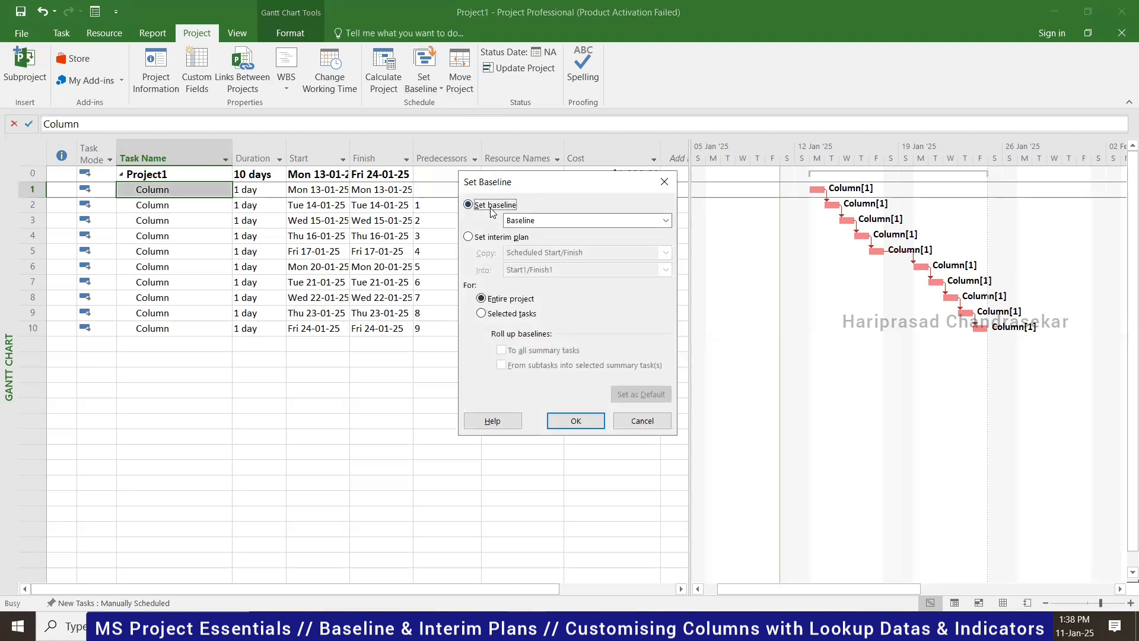
pyautogui.click(665, 220)
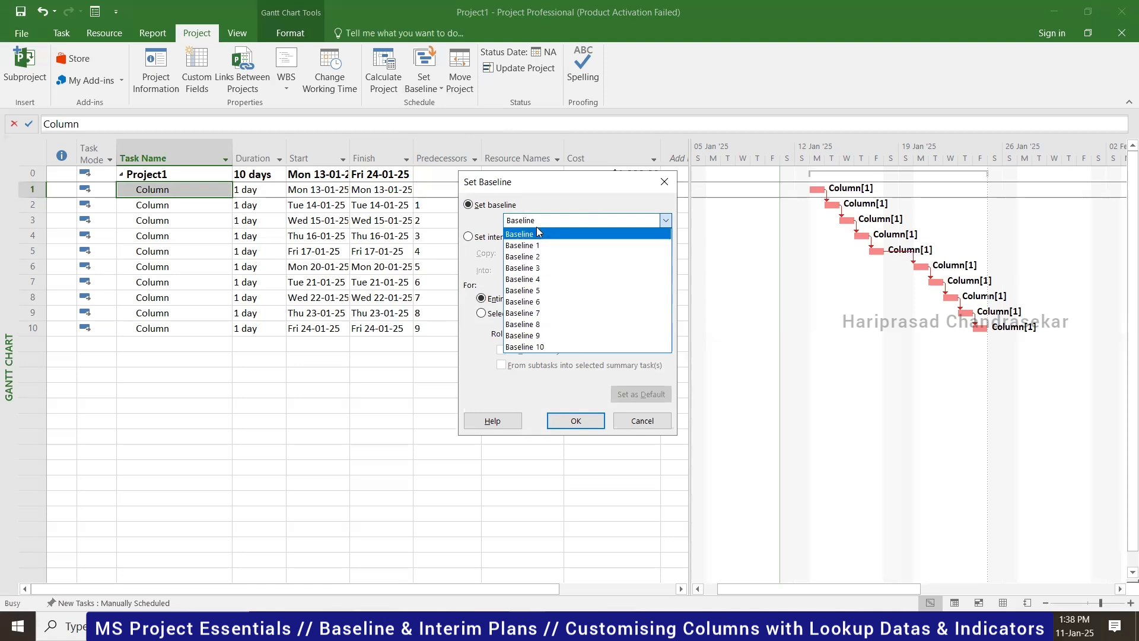
pyautogui.click(569, 193)
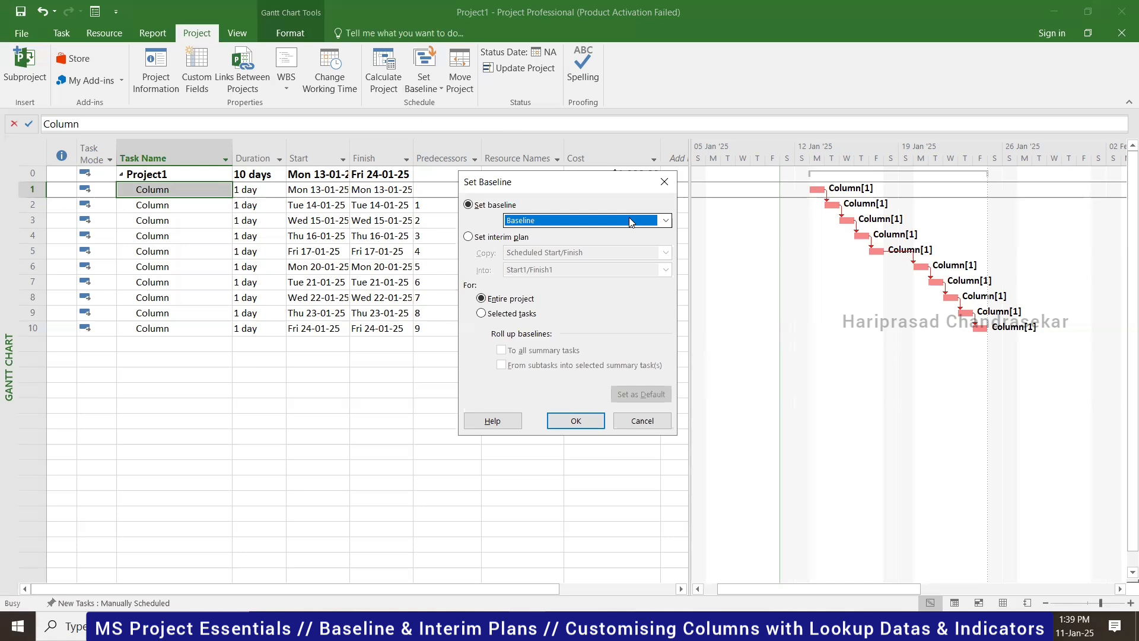
pyautogui.click(582, 223)
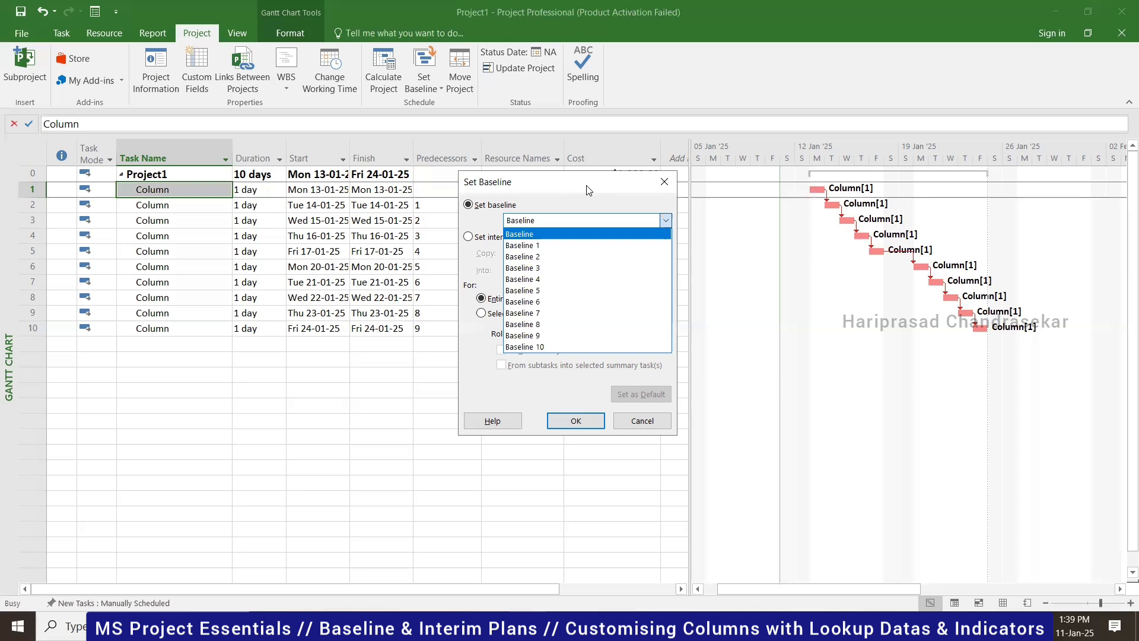
# - Keep Baseline selected and confirm saving it for the entire project
pyautogui.click(528, 235)
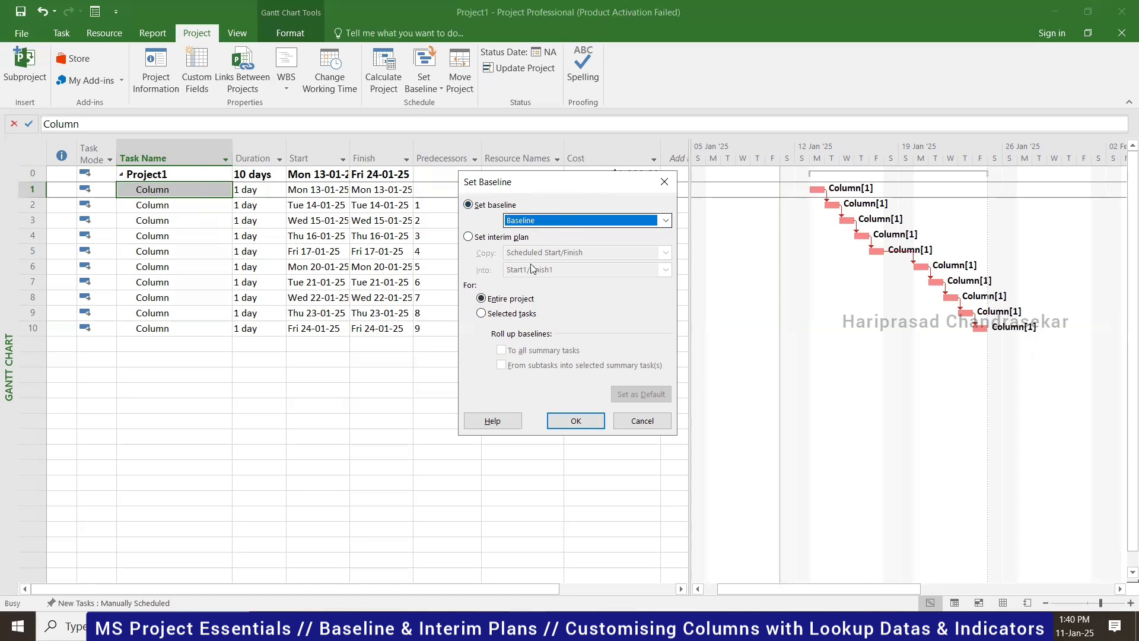
pyautogui.click(576, 421)
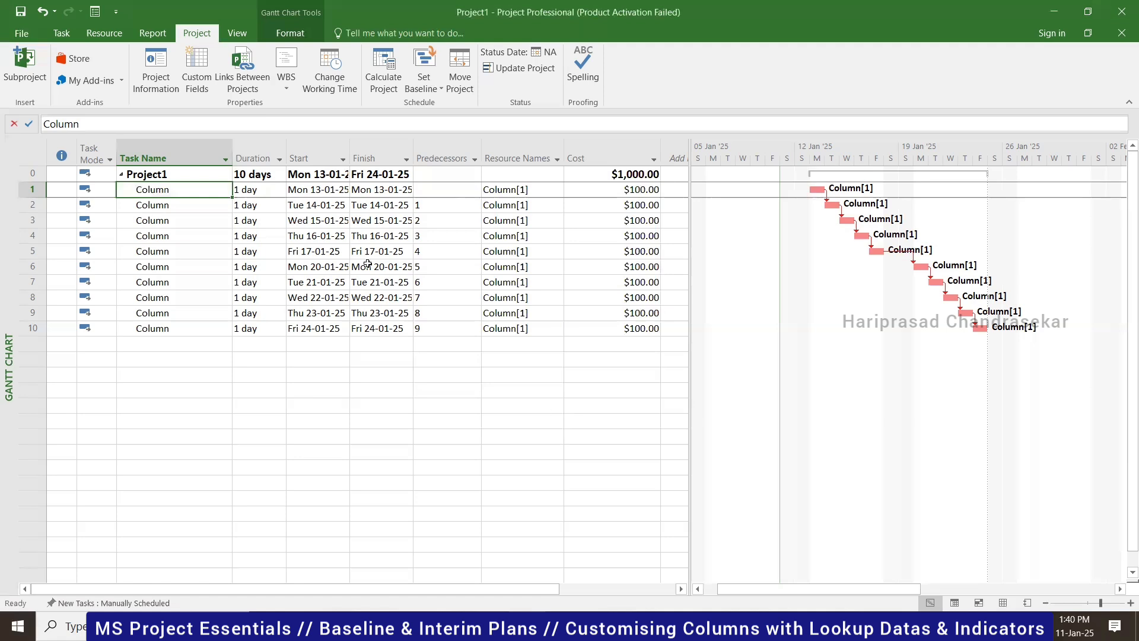
pyautogui.click(159, 74)
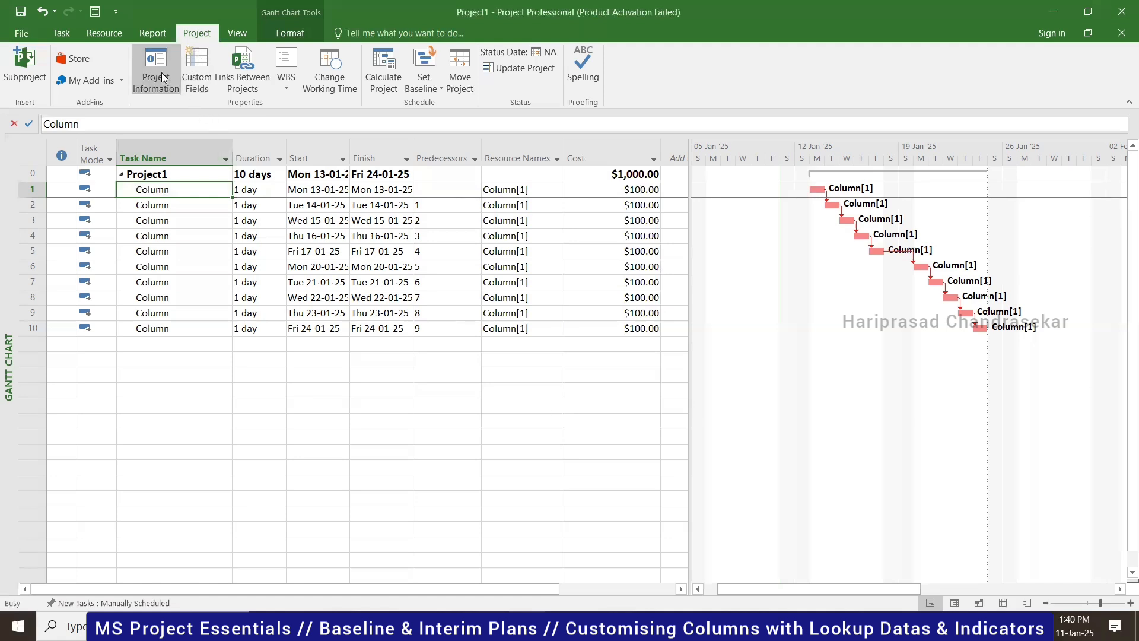
pyautogui.click(439, 428)
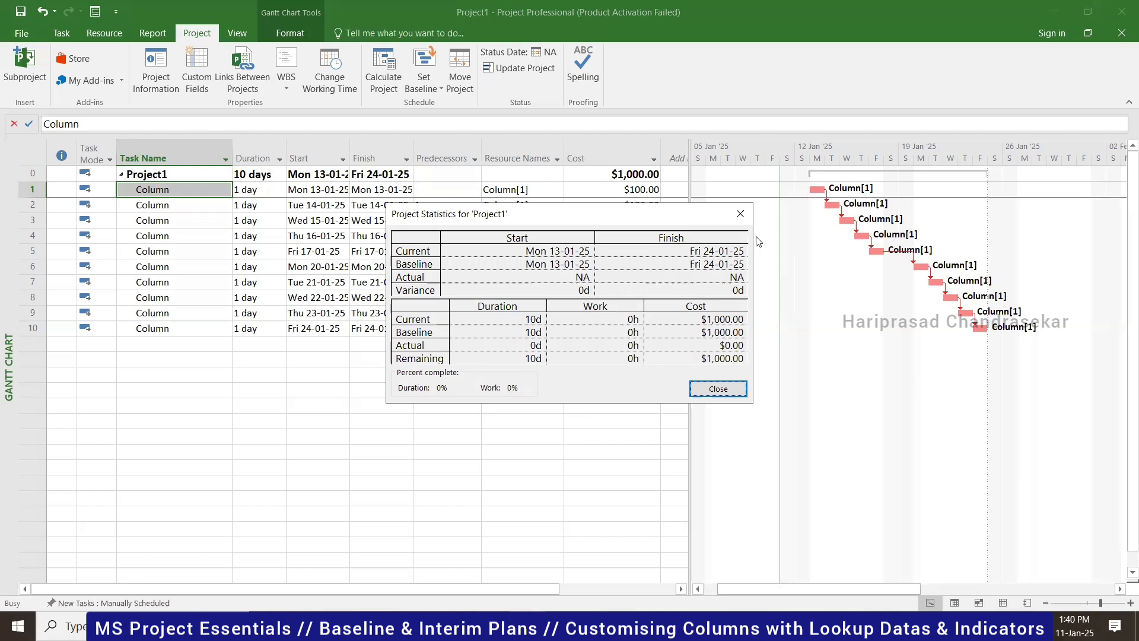
pyautogui.click(742, 215)
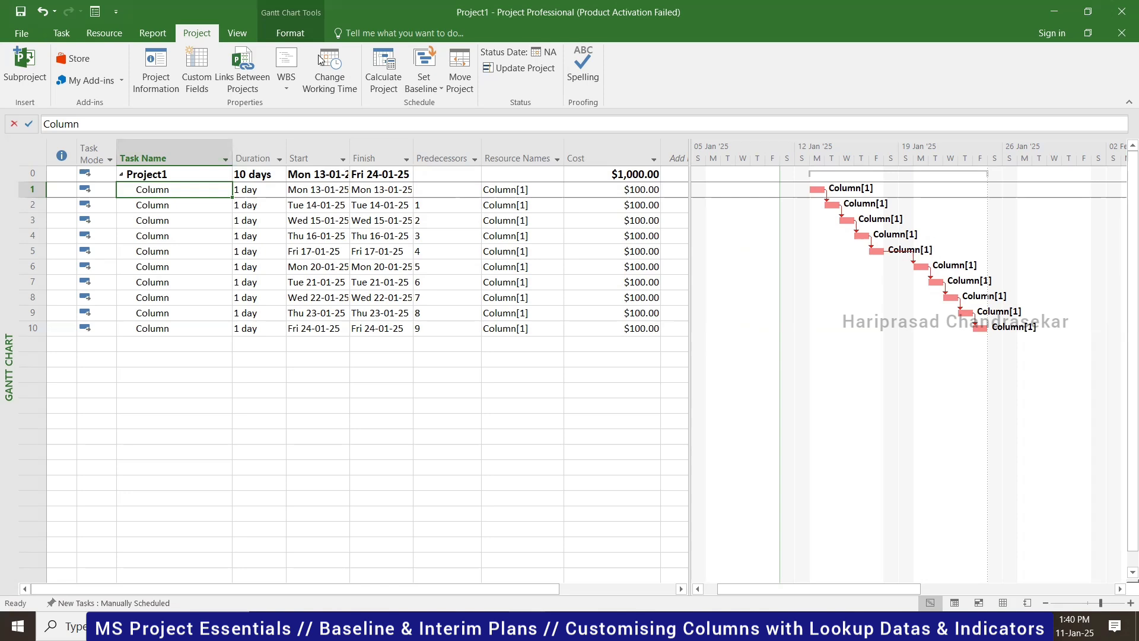
# - Display the saved Baseline as bars in the Gantt chart
pyautogui.click(294, 33)
pyautogui.click(374, 92)
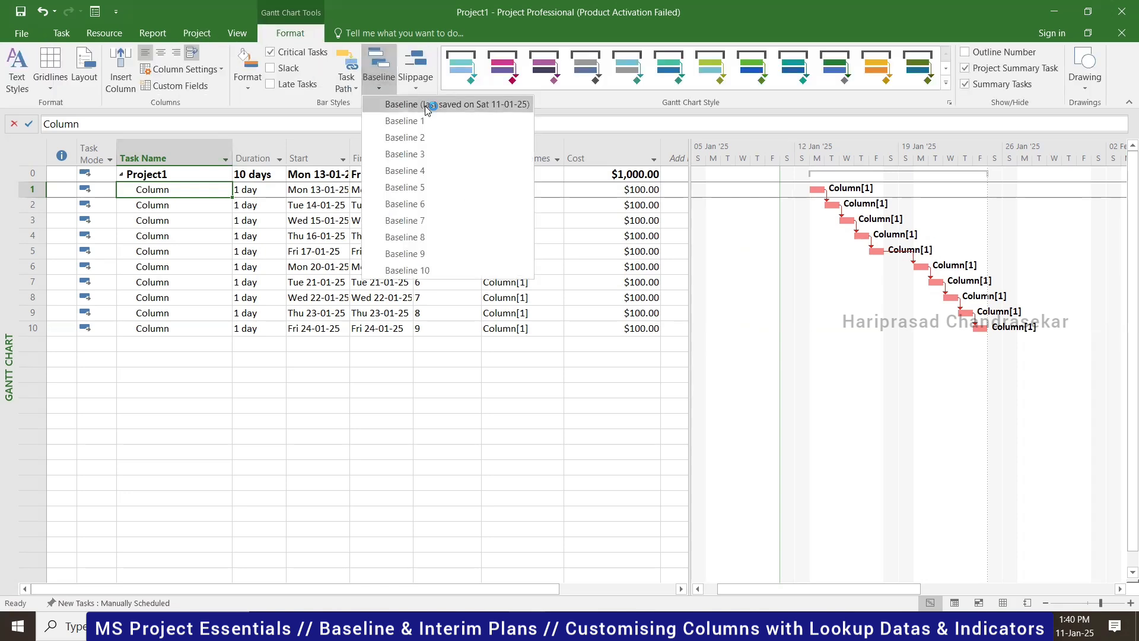
pyautogui.click(426, 105)
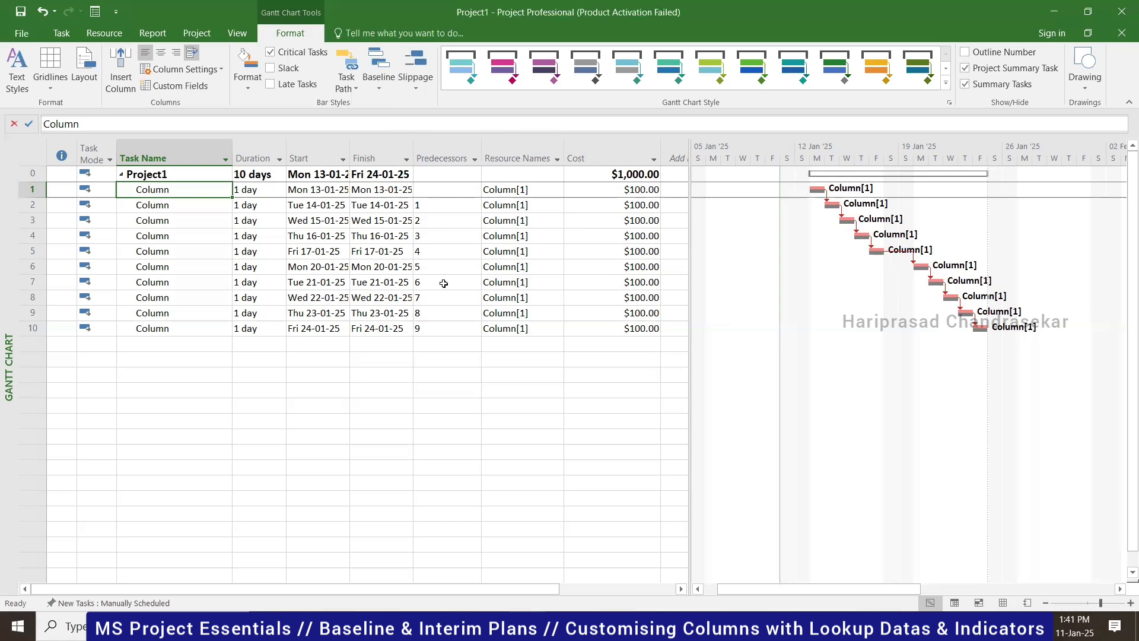
# - Show slippage lines against the saved Baseline
pyautogui.click(415, 74)
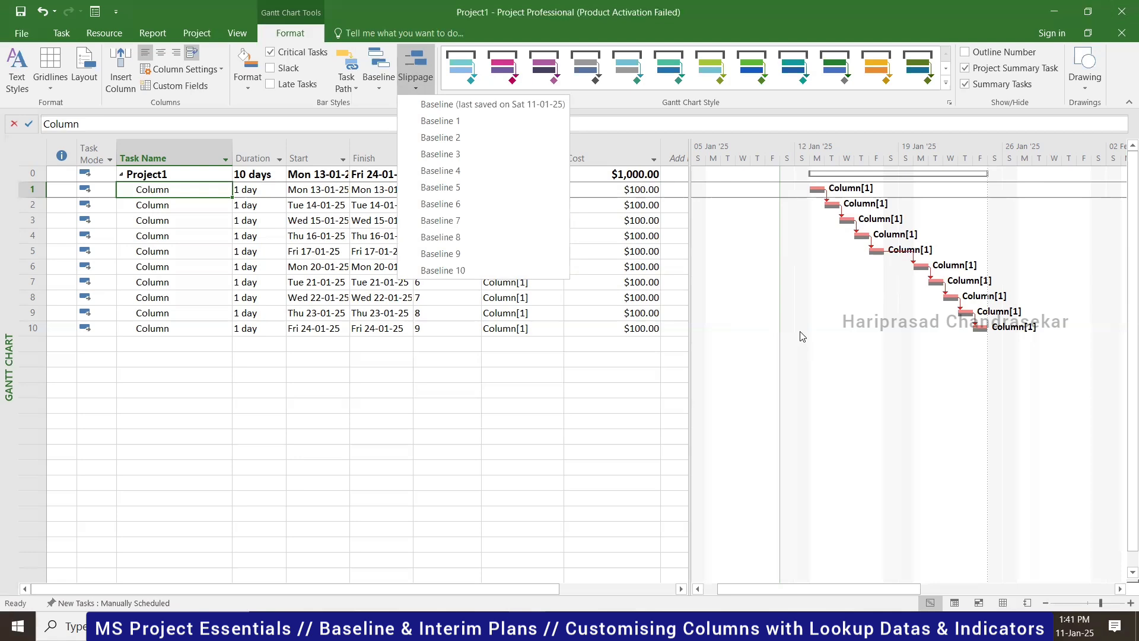
pyautogui.click(828, 326)
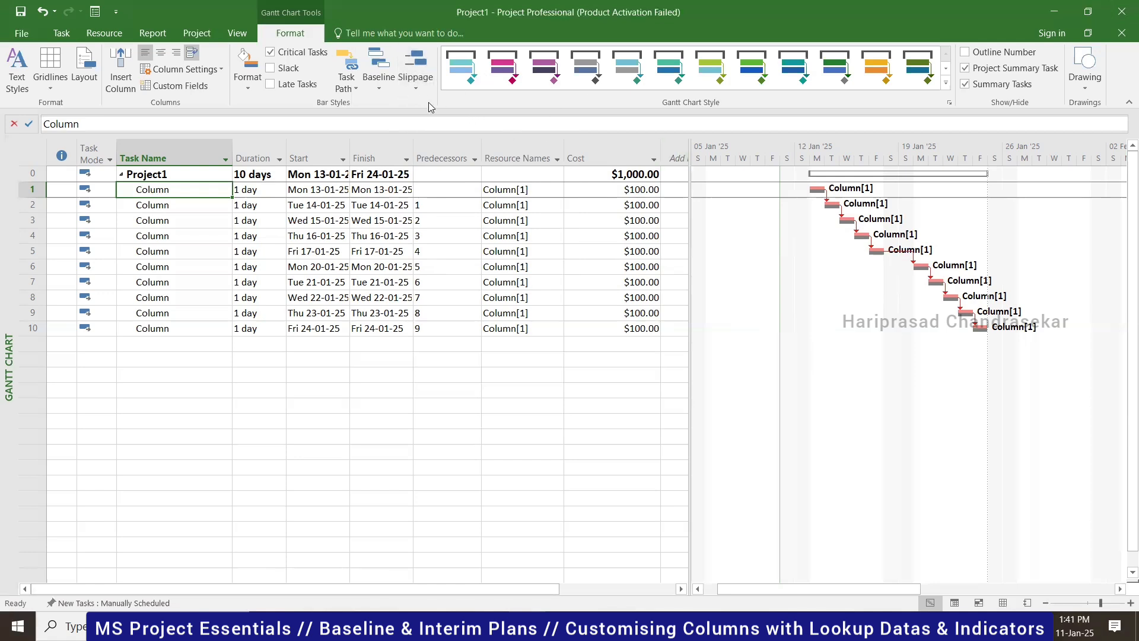
pyautogui.click(414, 73)
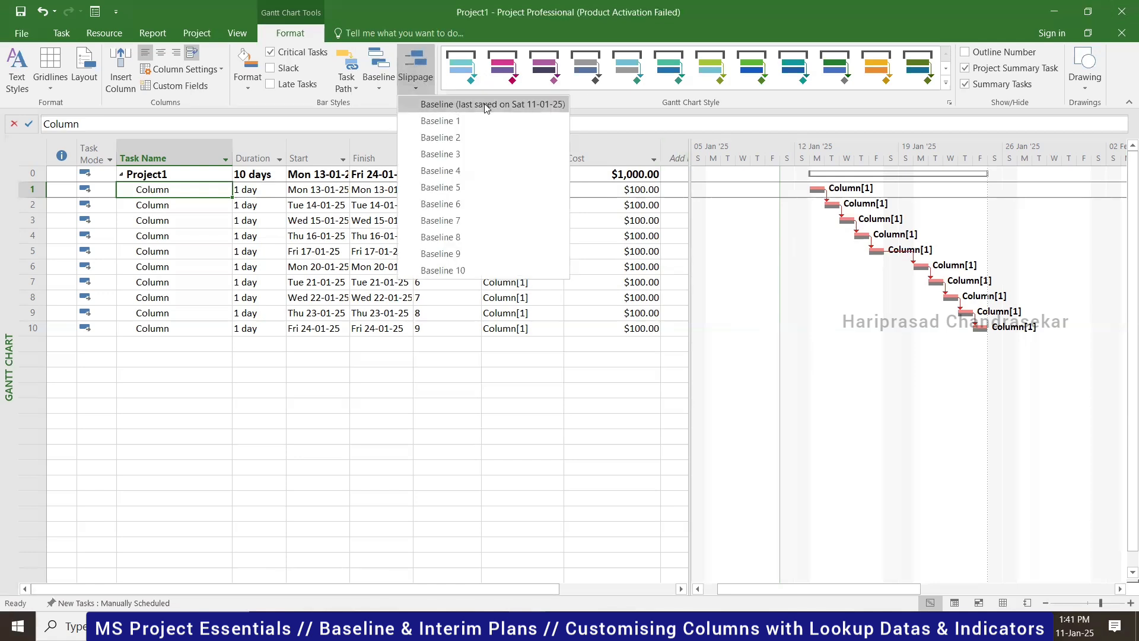
pyautogui.click(918, 406)
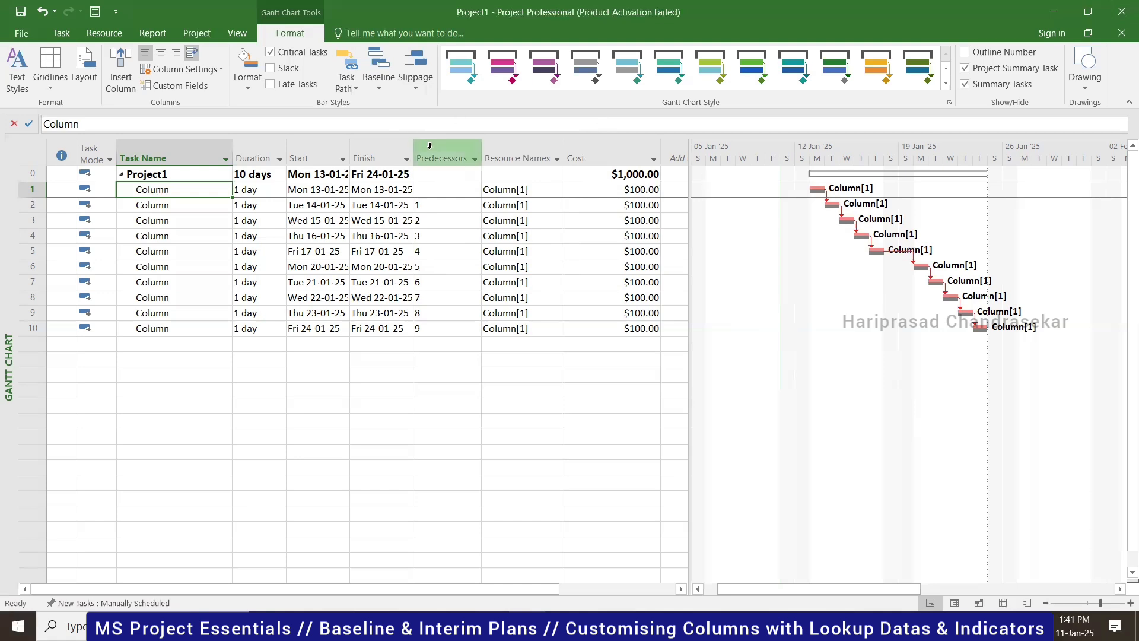
# - Check task 1's Task Information (0% complete), close it, and open the Mark on Track options
pyautogui.click(61, 34)
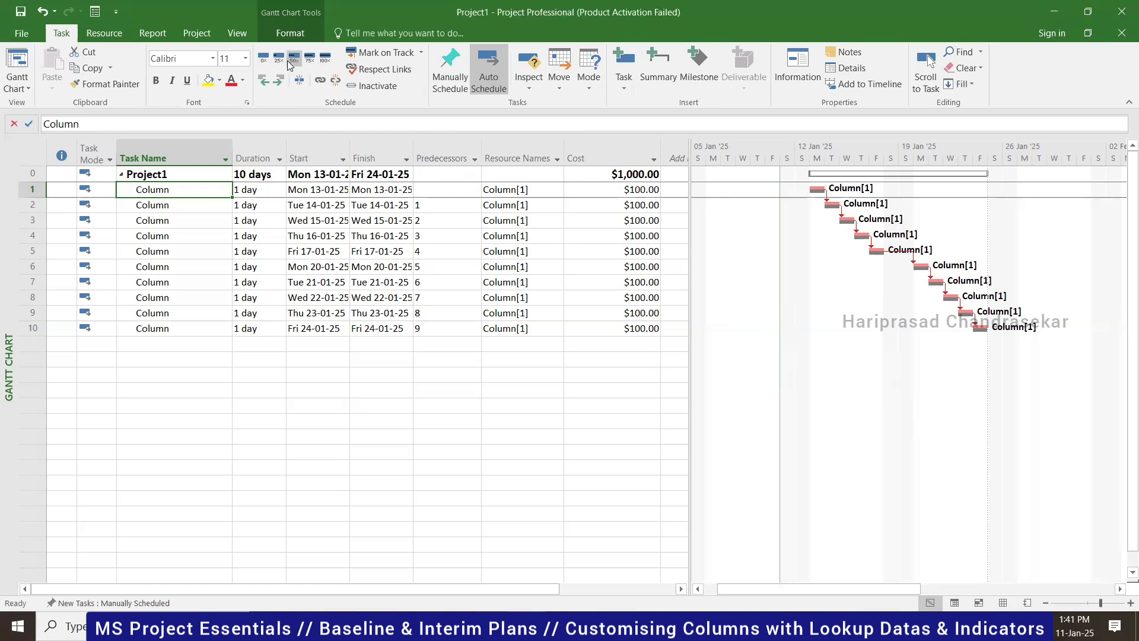
pyautogui.click(790, 83)
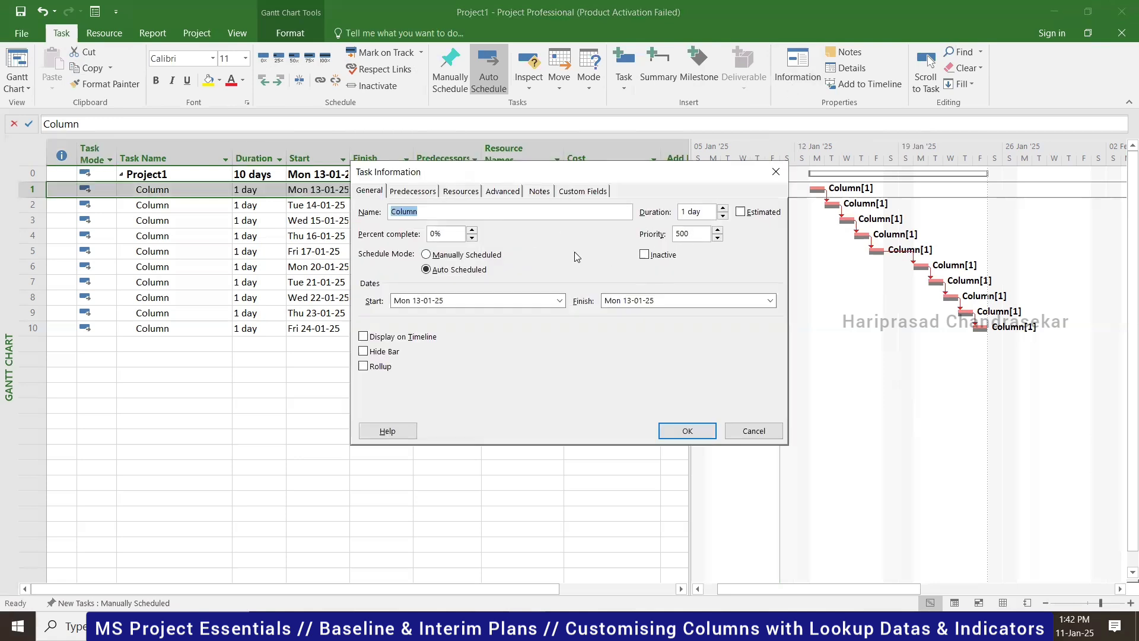
pyautogui.click(454, 234)
pyautogui.click(776, 172)
pyautogui.click(424, 52)
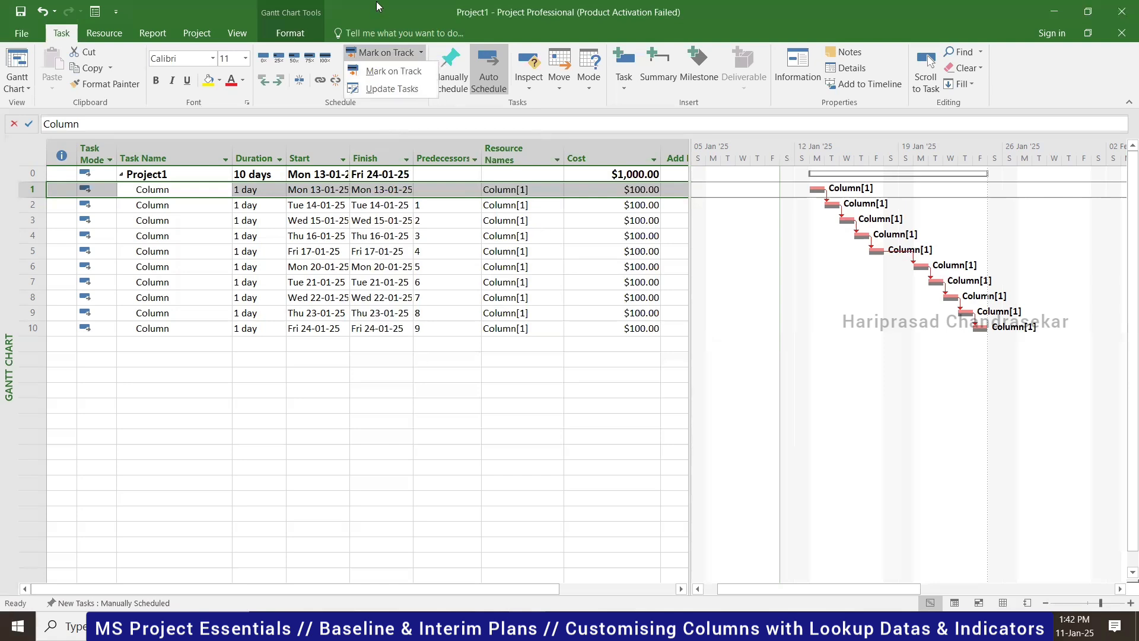
# - Dismiss the progress choices and step through the start dates of tasks 1–5 and task 5's finish
pyautogui.click(382, 385)
pyautogui.click(174, 205)
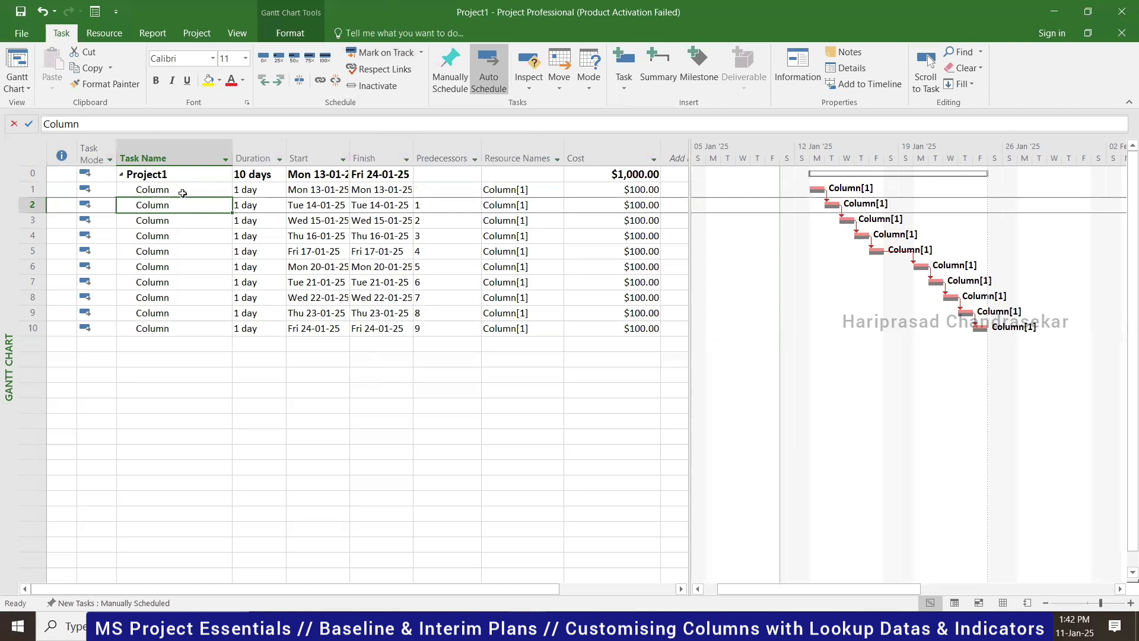
pyautogui.click(183, 190)
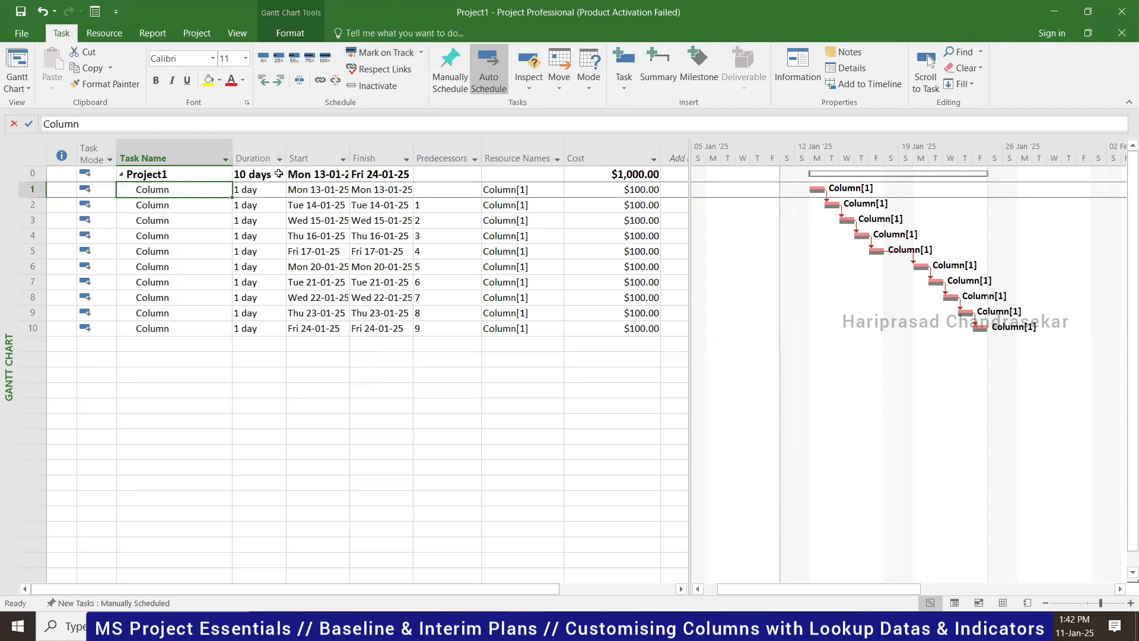
pyautogui.click(328, 190)
pyautogui.click(323, 204)
pyautogui.click(320, 220)
pyautogui.click(320, 236)
pyautogui.click(320, 251)
pyautogui.click(404, 256)
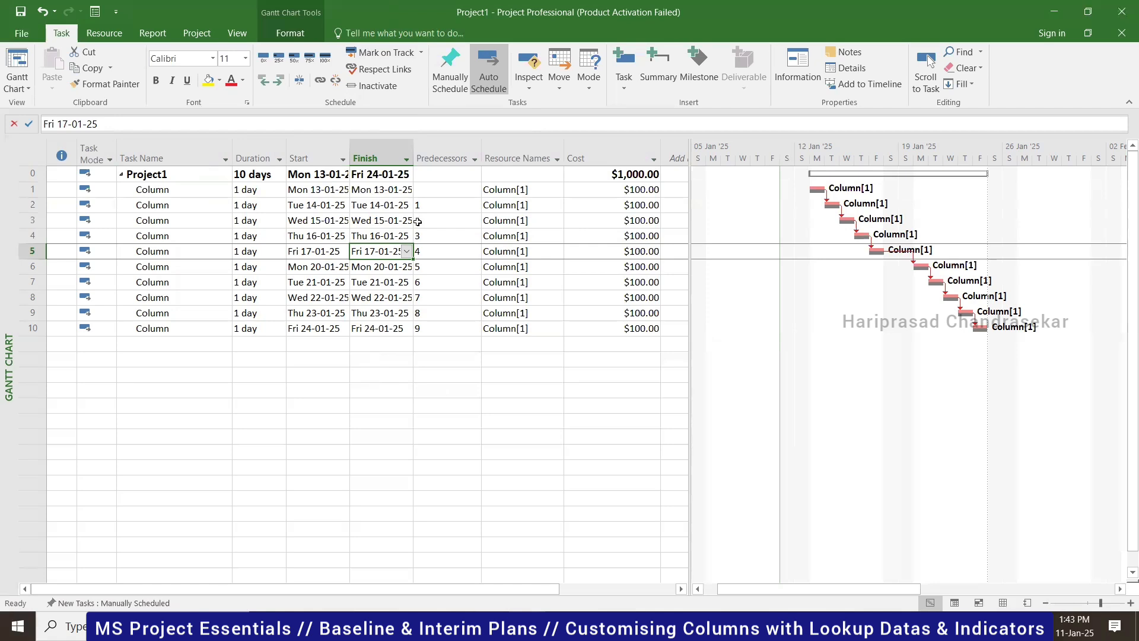
# - Mark tasks 1, 2 and 3 as 100% complete
pyautogui.click(156, 183)
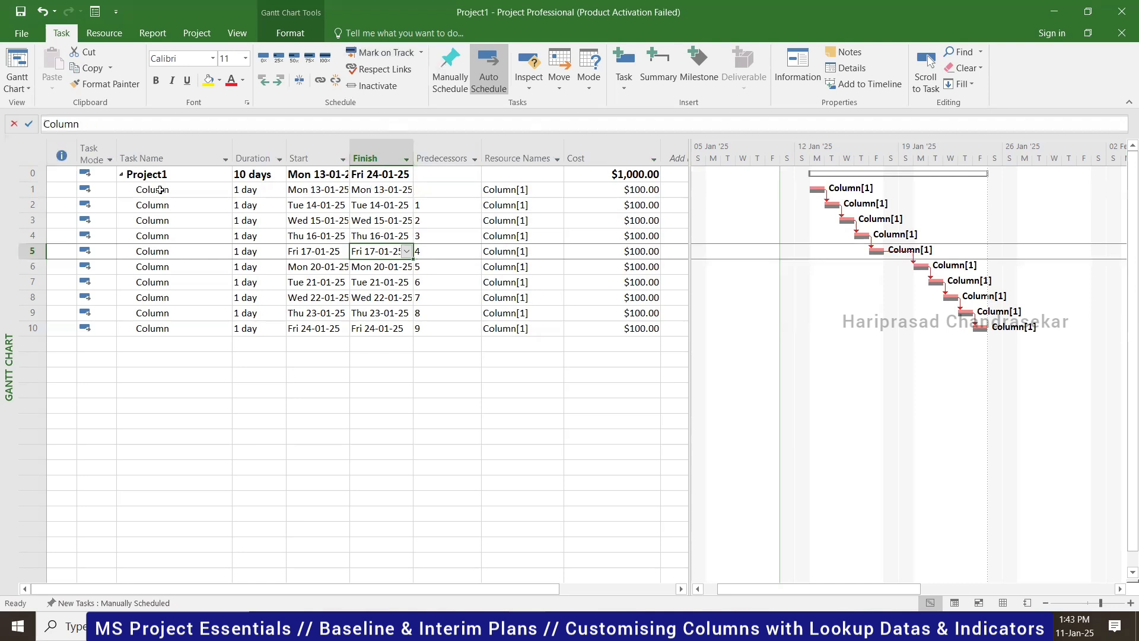
pyautogui.click(325, 58)
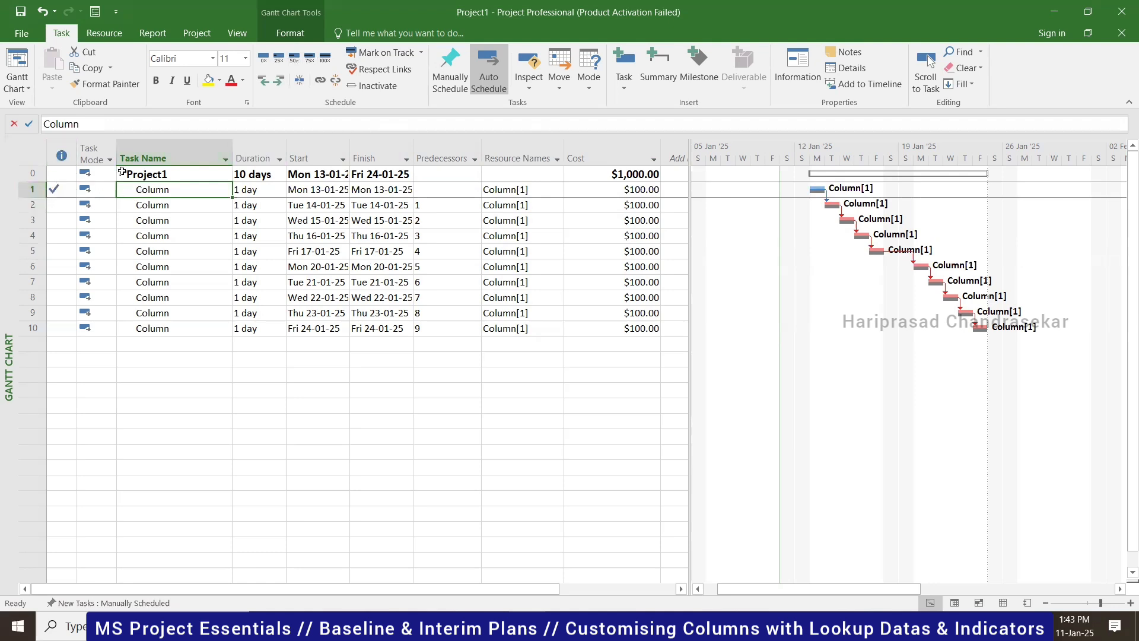
pyautogui.click(168, 203)
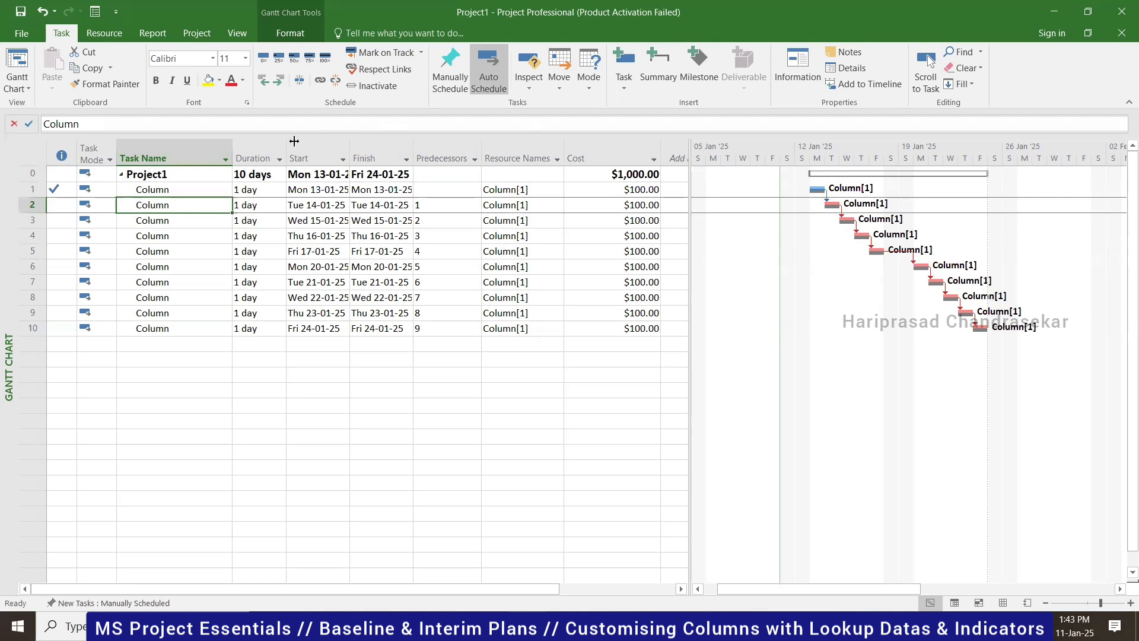
pyautogui.click(326, 59)
pyautogui.click(165, 223)
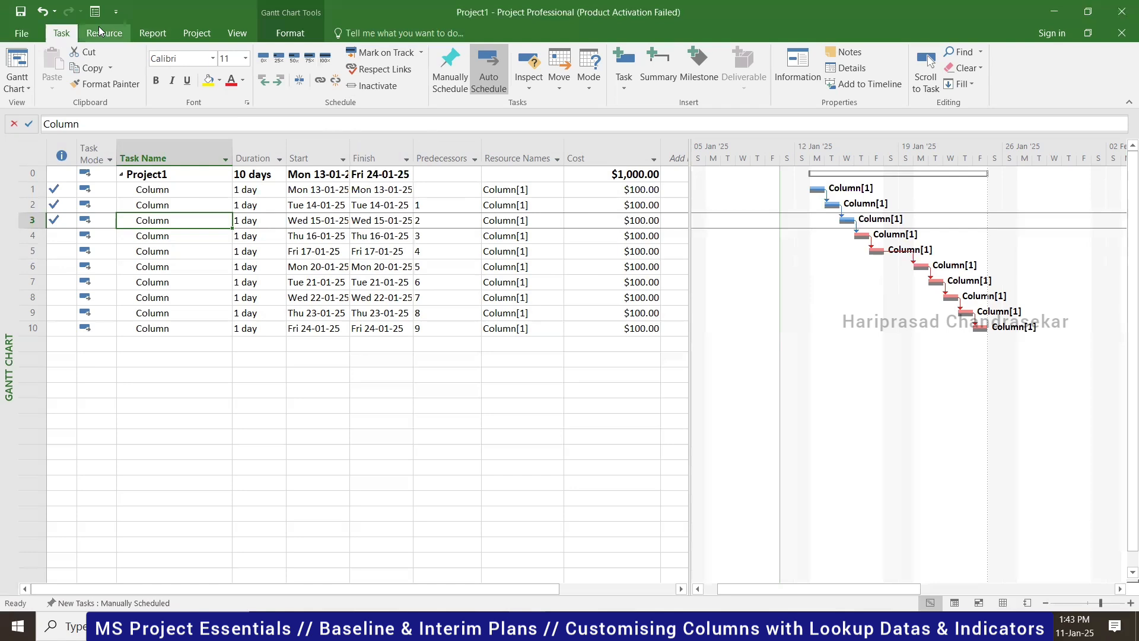
# - Set the project status date to 17 January 2025 from the Status Date calendar
pyautogui.click(186, 33)
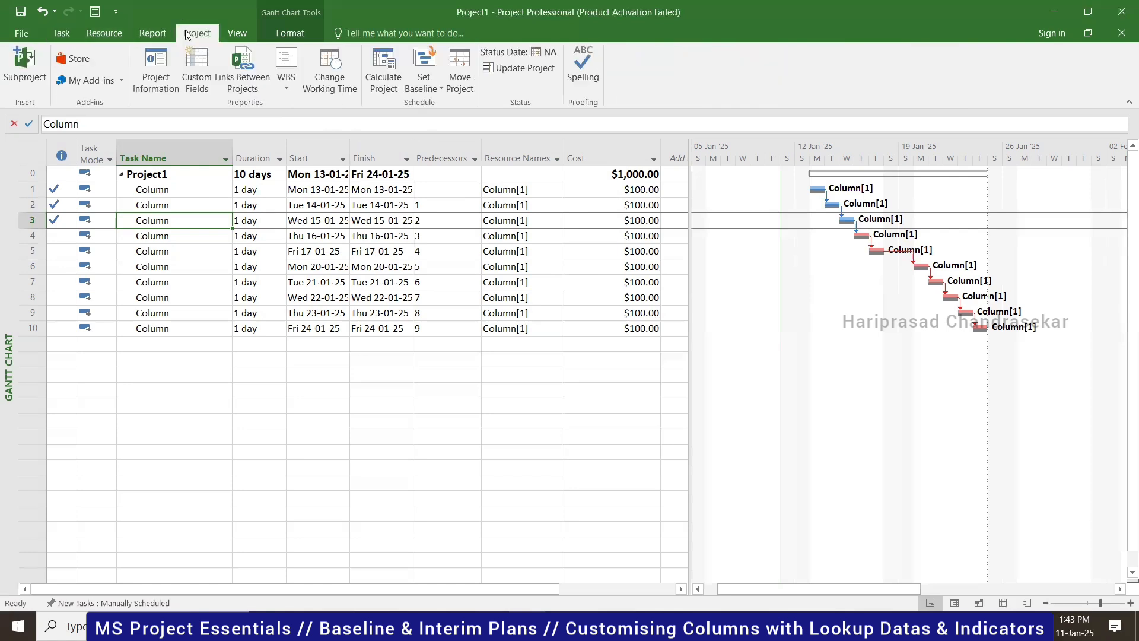
pyautogui.click(549, 58)
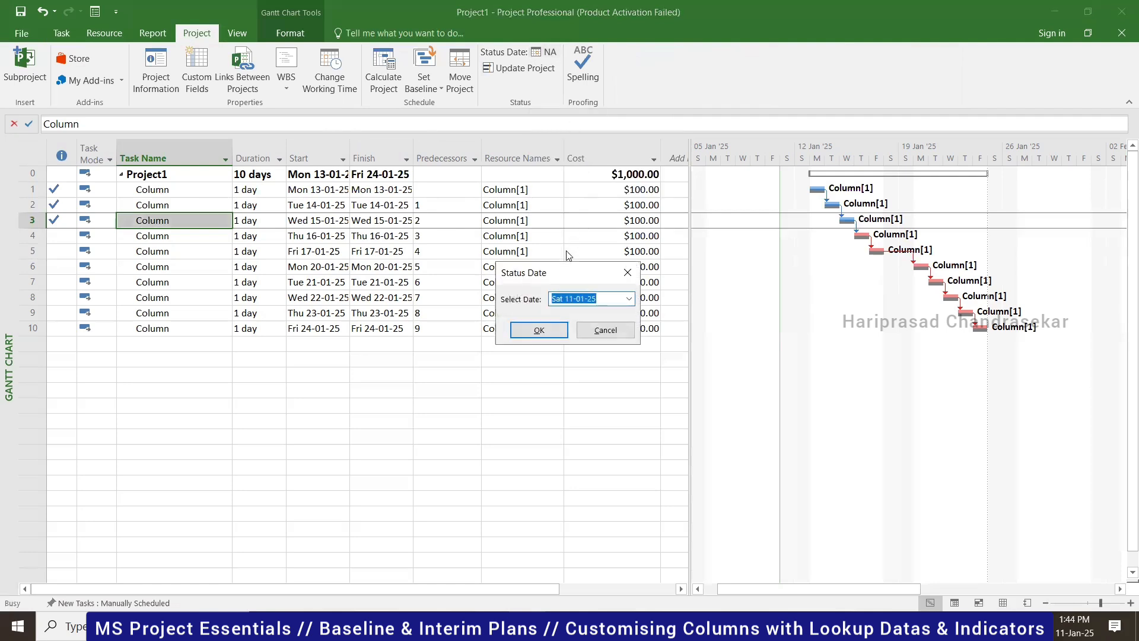
pyautogui.moveTo(563, 272); pyautogui.dragTo(755, 283)
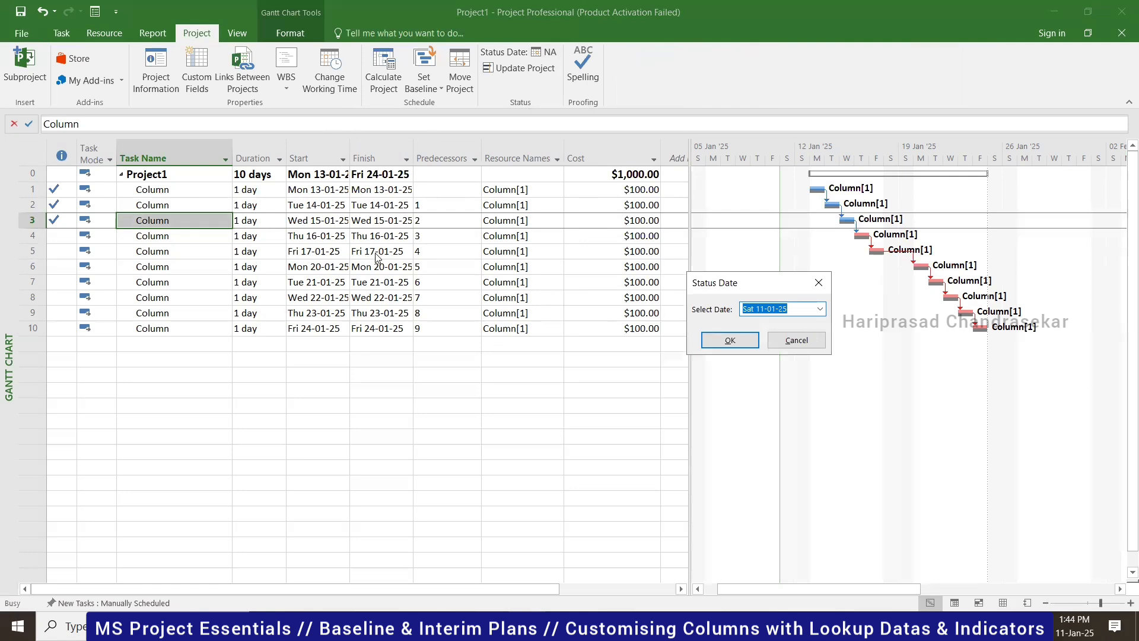
pyautogui.click(820, 308)
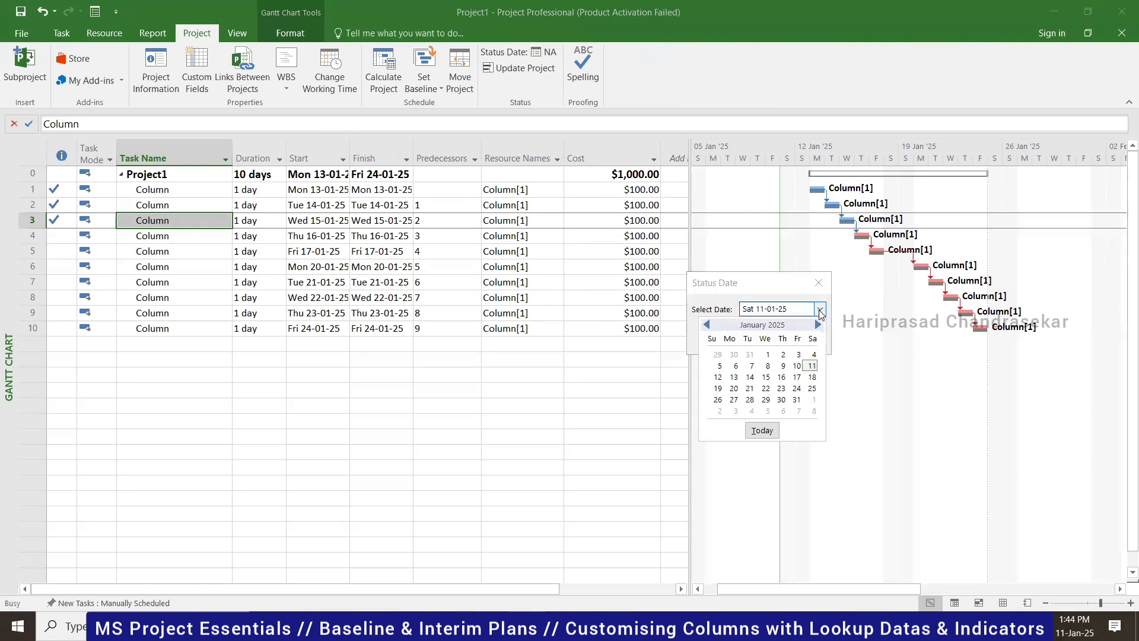
pyautogui.click(795, 377)
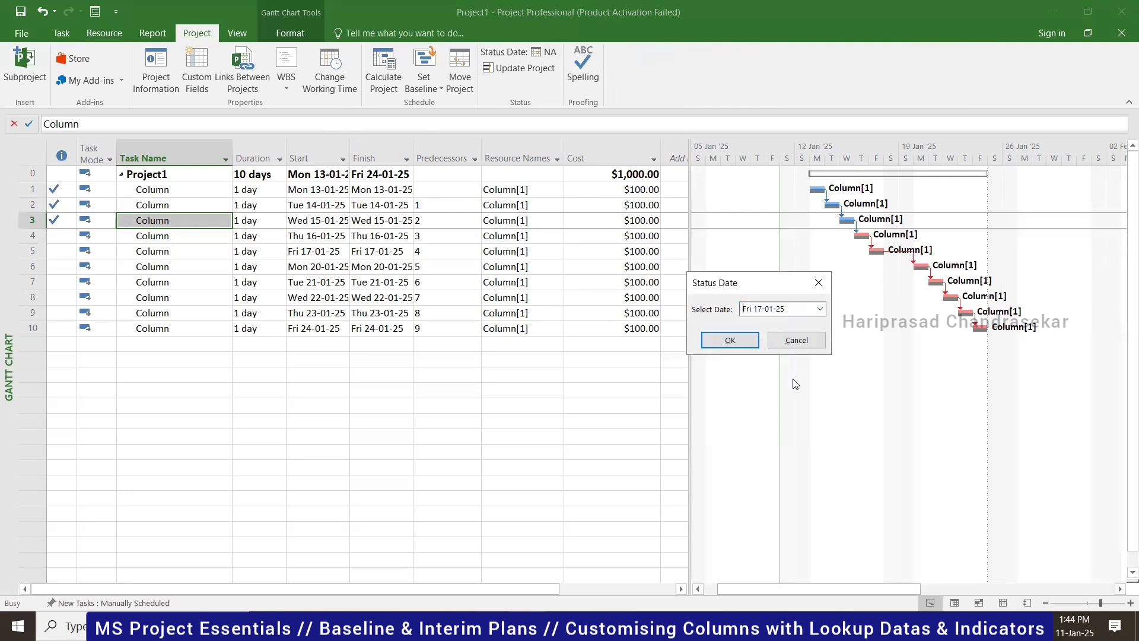
pyautogui.click(732, 338)
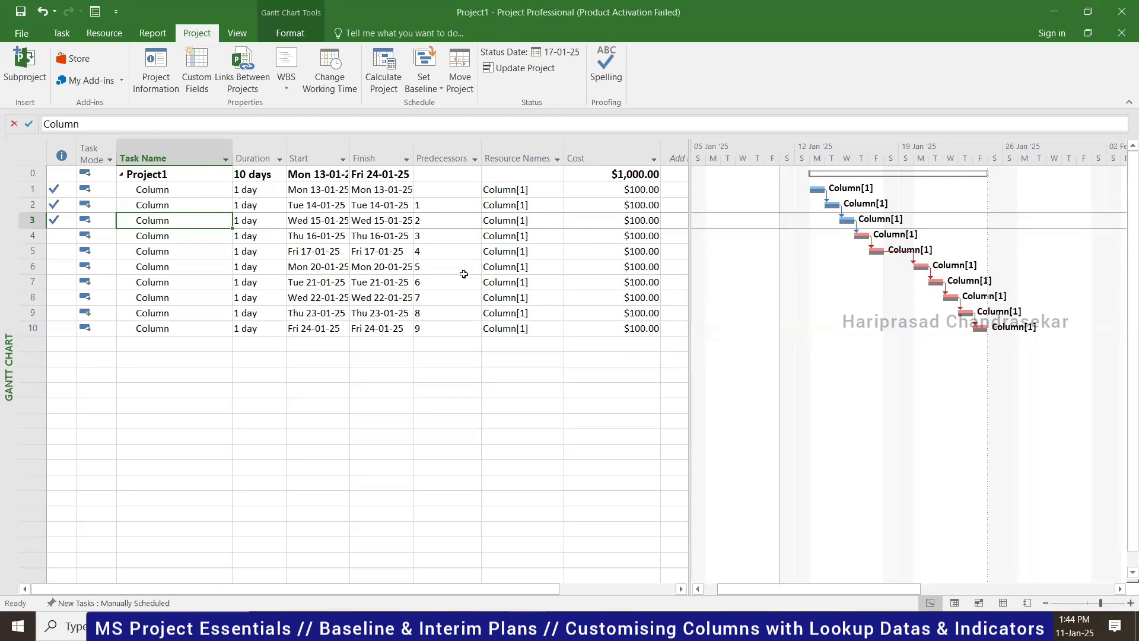
# - Reopen the status date settings to verify Fri 17-01-25 and confirm it
pyautogui.click(557, 52)
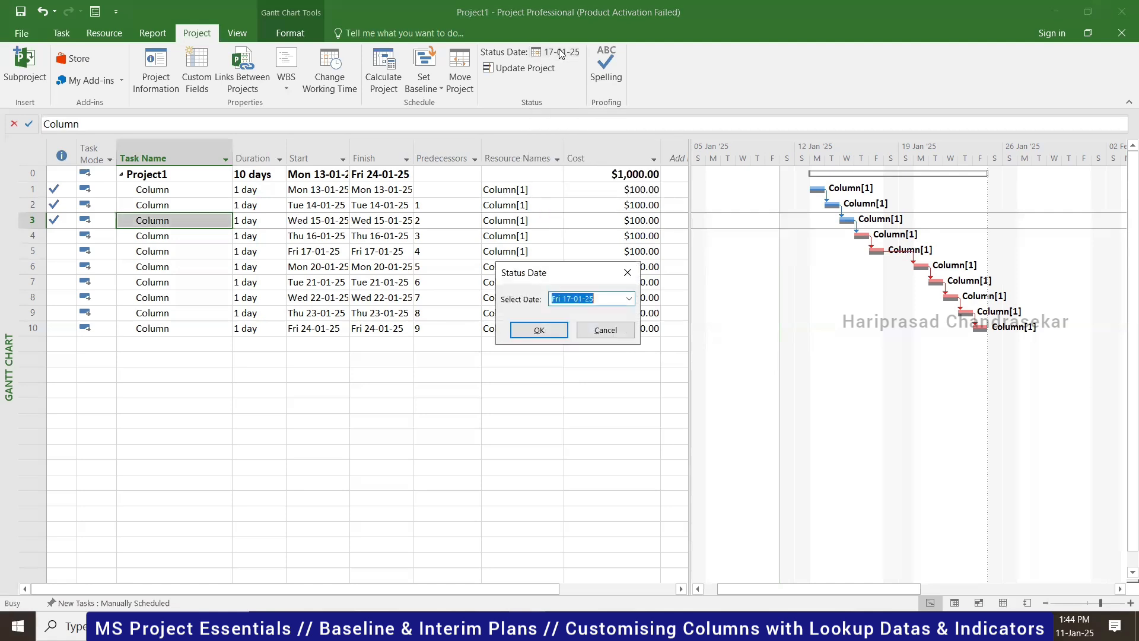
pyautogui.click(629, 298)
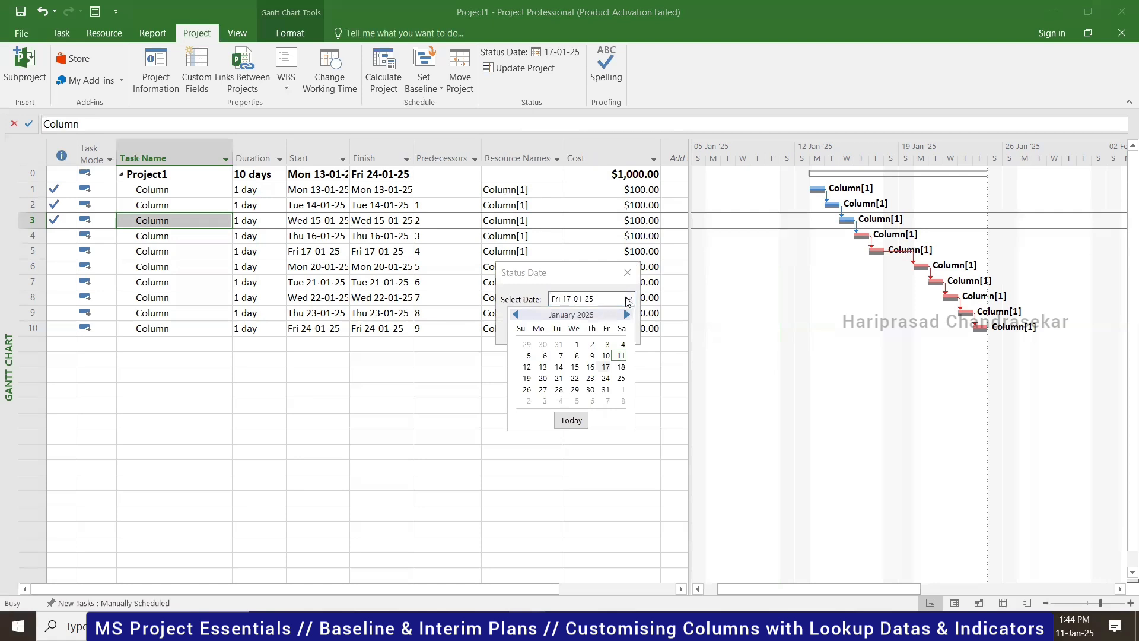
pyautogui.click(628, 299)
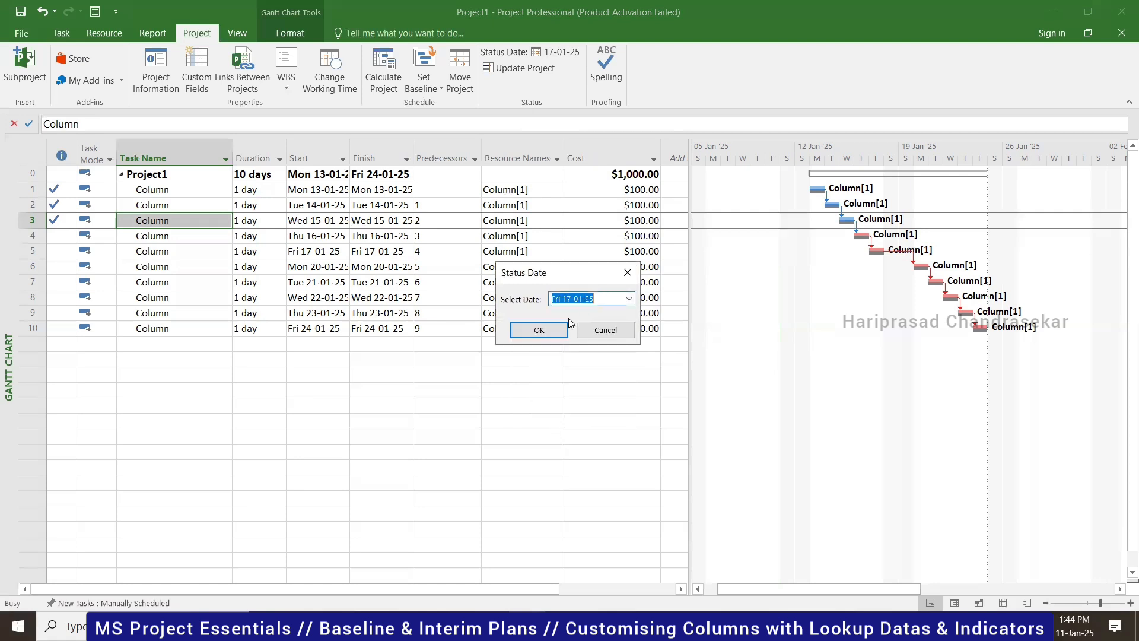
pyautogui.click(544, 328)
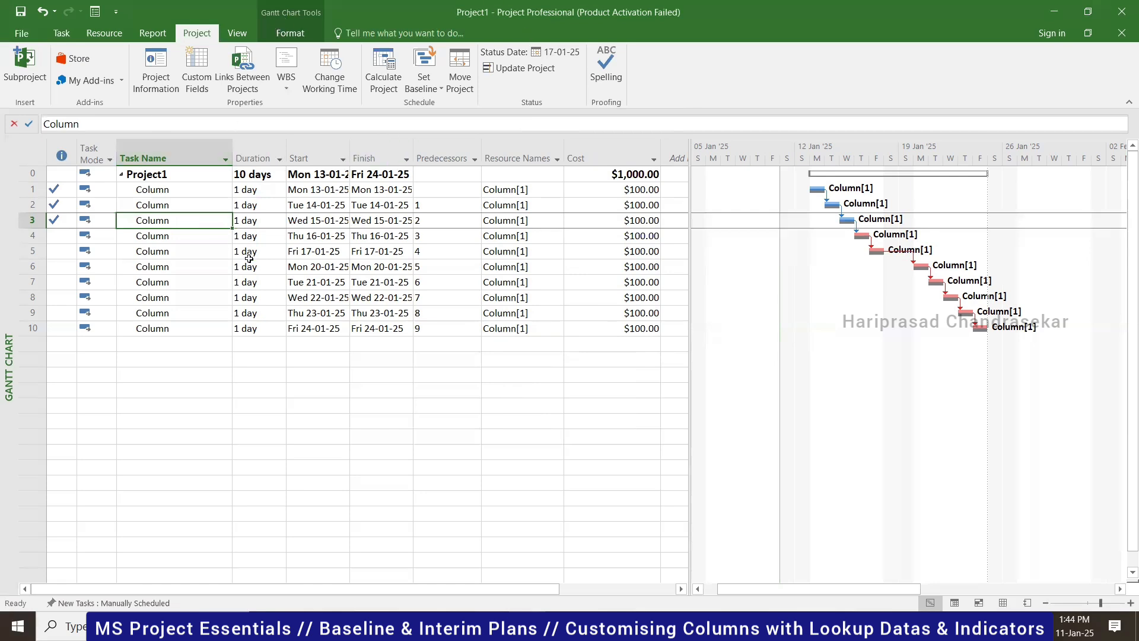
pyautogui.click(286, 35)
pyautogui.click(379, 79)
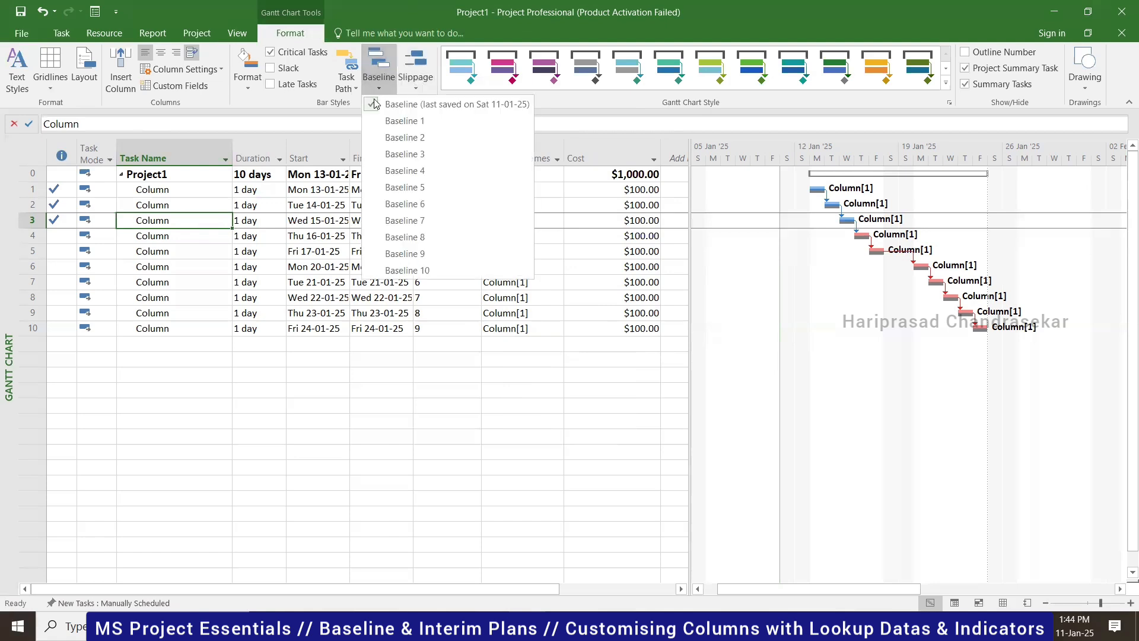
pyautogui.click(417, 82)
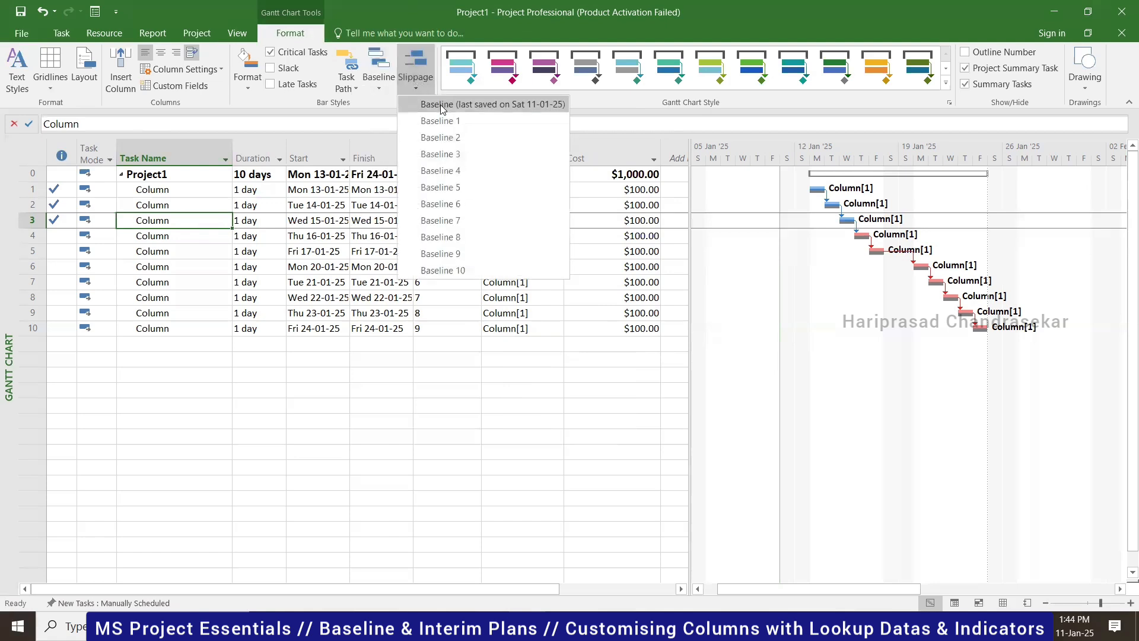
pyautogui.click(446, 105)
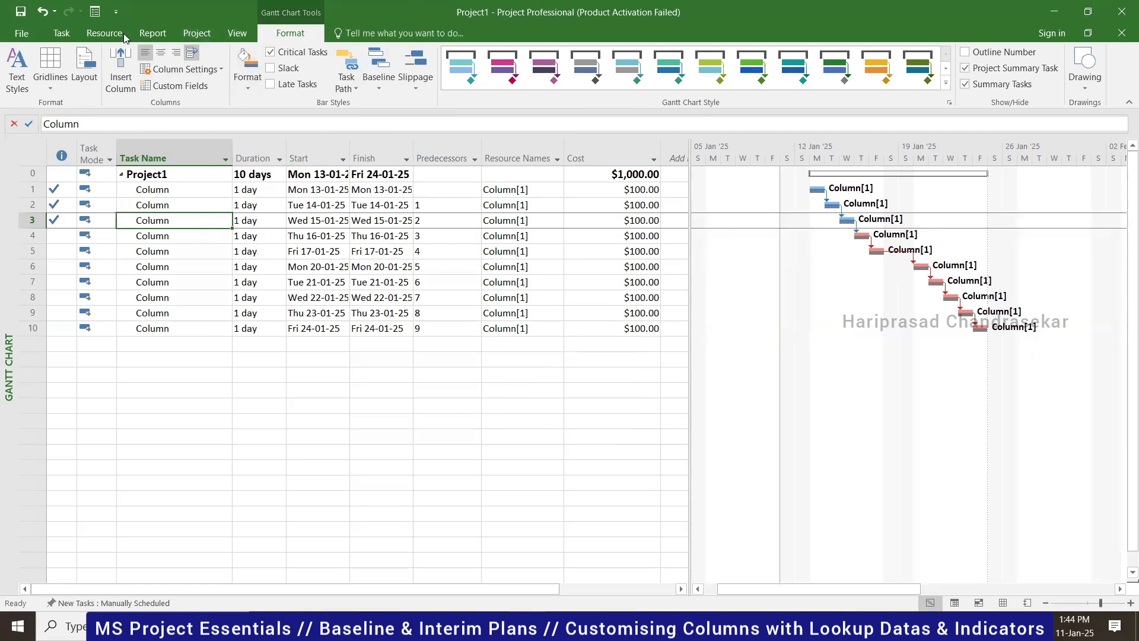
pyautogui.click(61, 34)
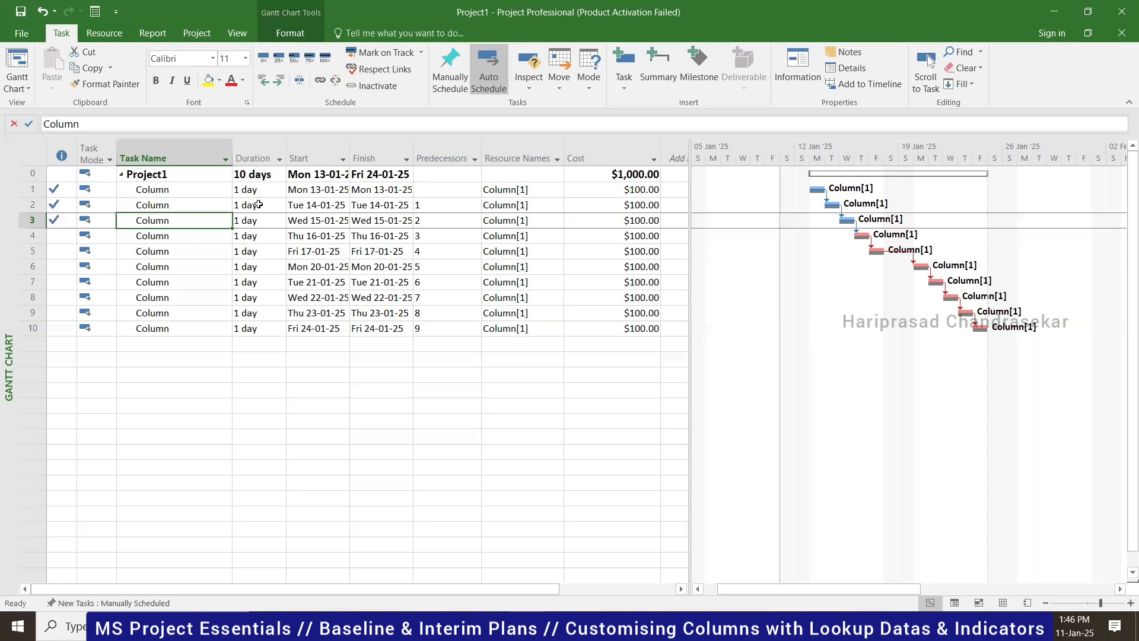
pyautogui.click(321, 242)
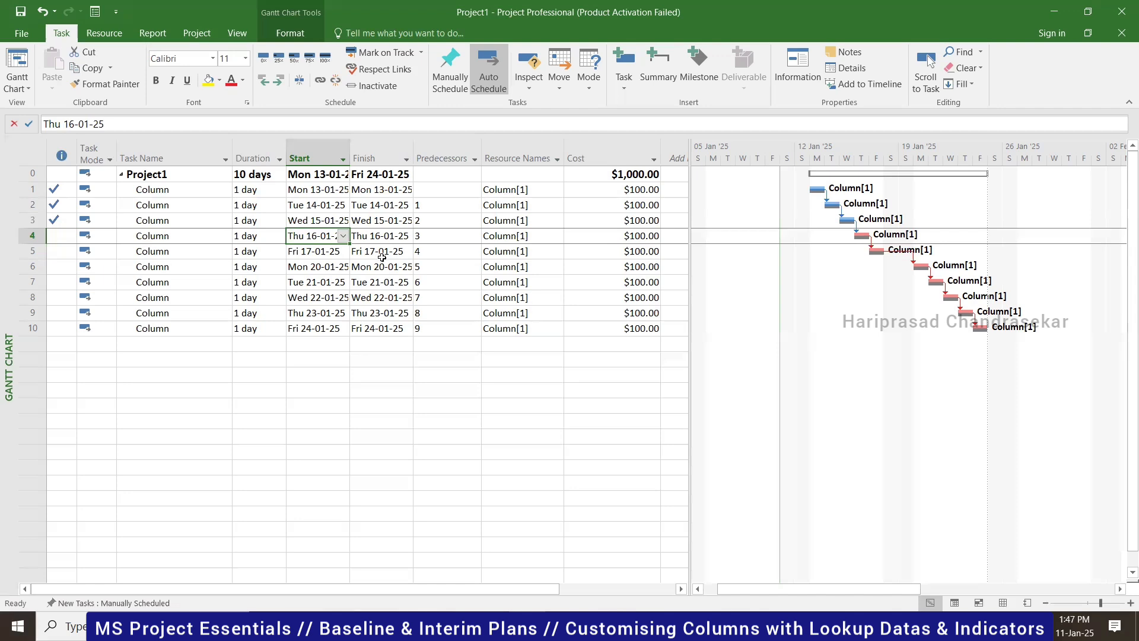
pyautogui.click(344, 236)
pyautogui.click(447, 389)
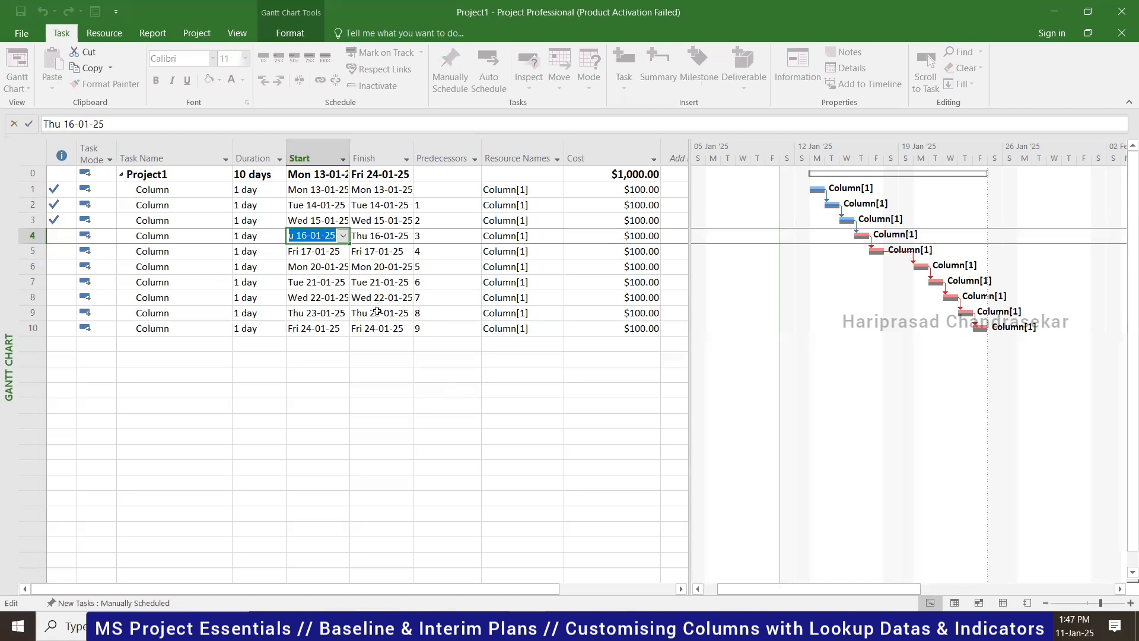
pyautogui.click(320, 254)
pyautogui.click(328, 237)
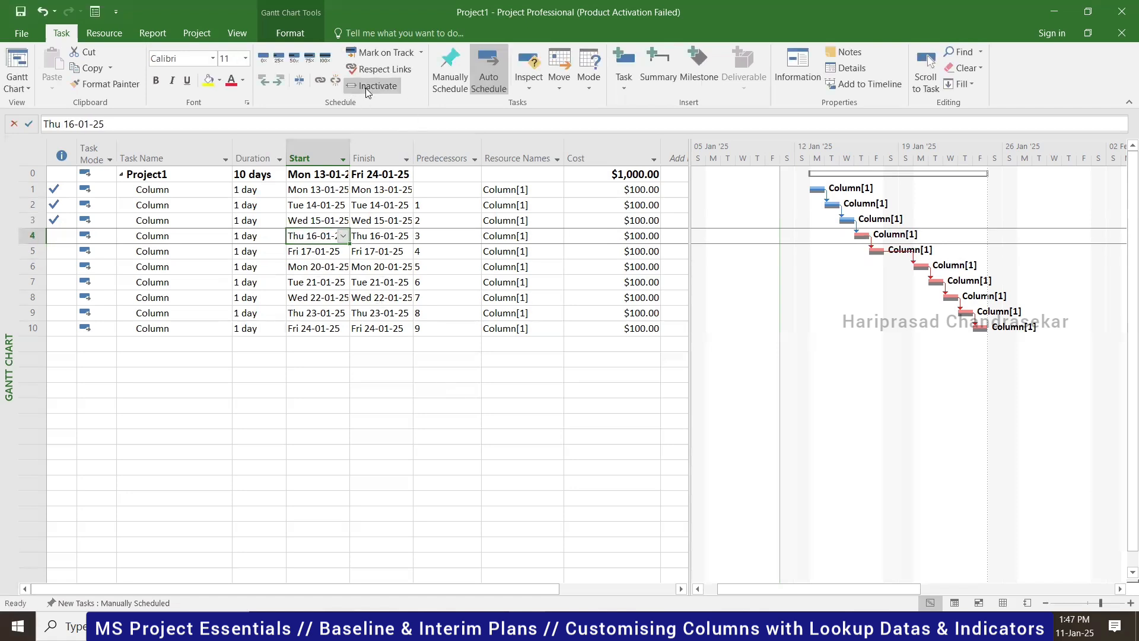
# - Look at task 4's progress update window, then close it and the Mark on Track choices unchanged
pyautogui.click(425, 55)
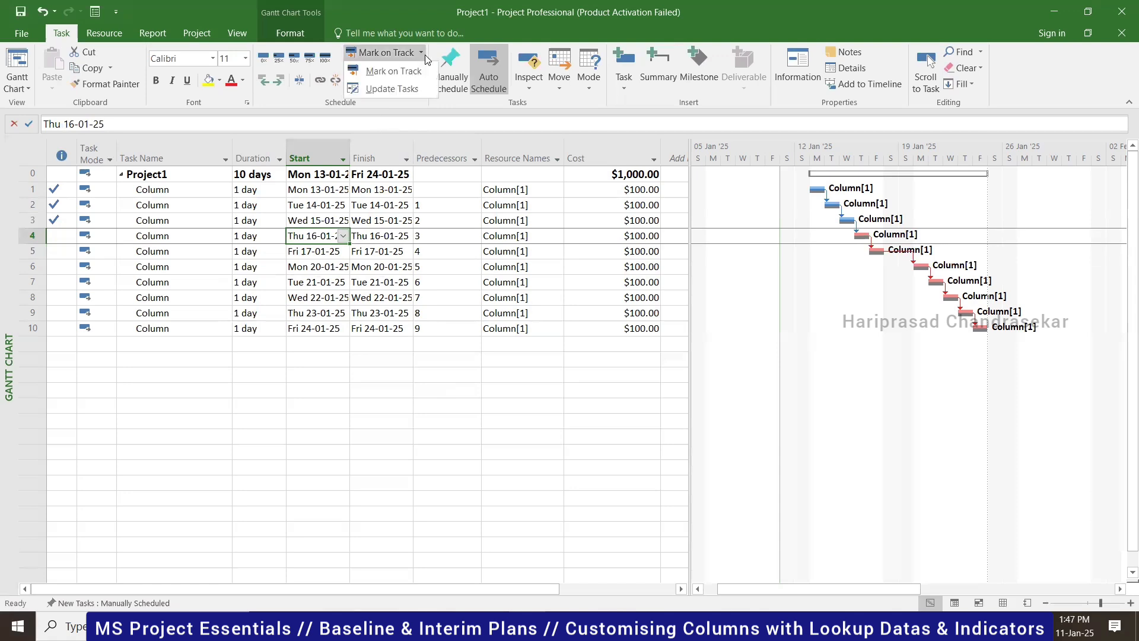
pyautogui.click(391, 89)
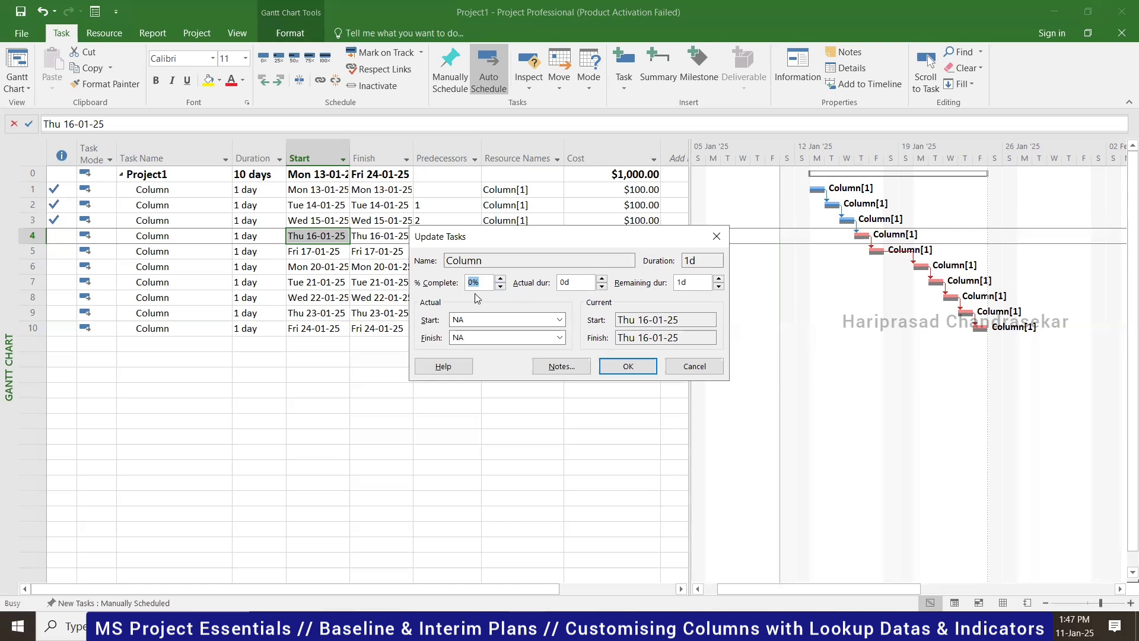
pyautogui.click(715, 238)
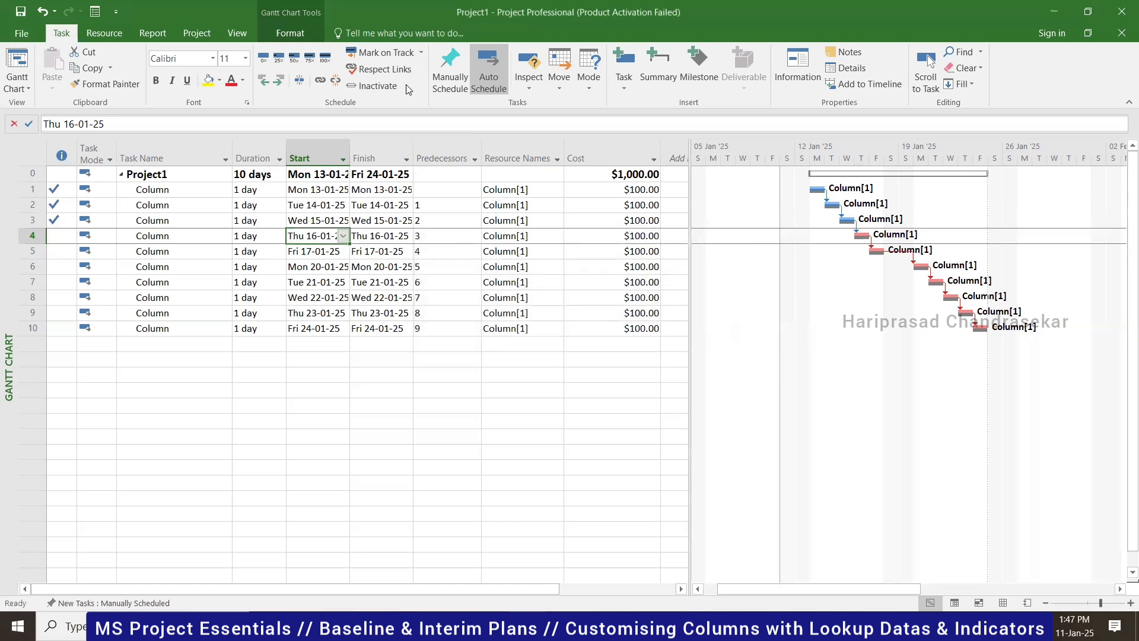
pyautogui.click(421, 57)
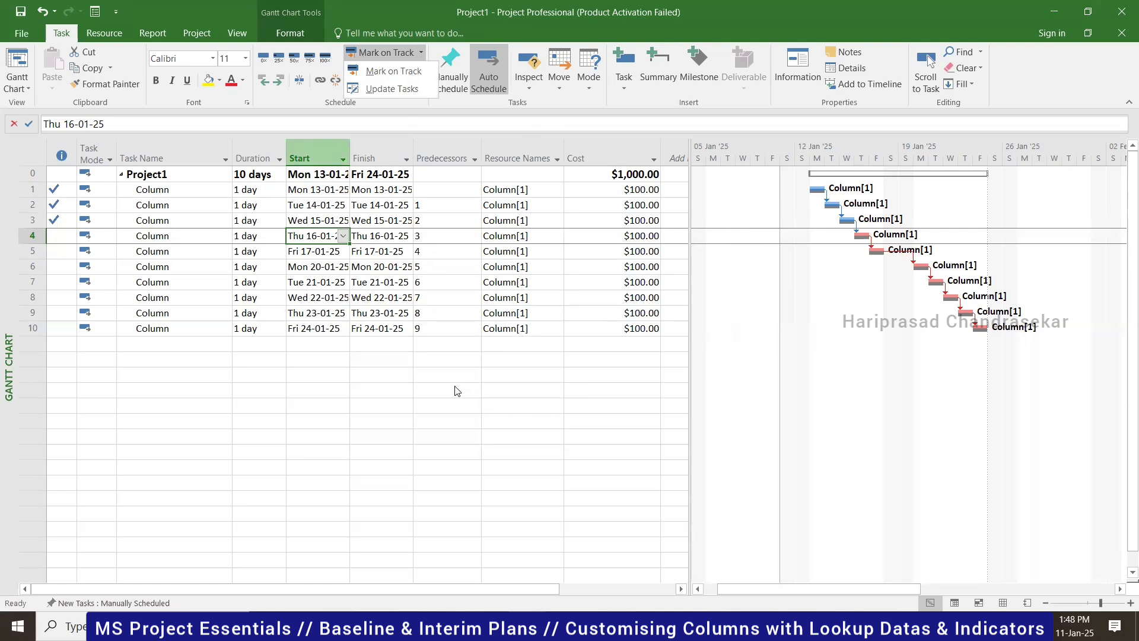
pyautogui.click(318, 328)
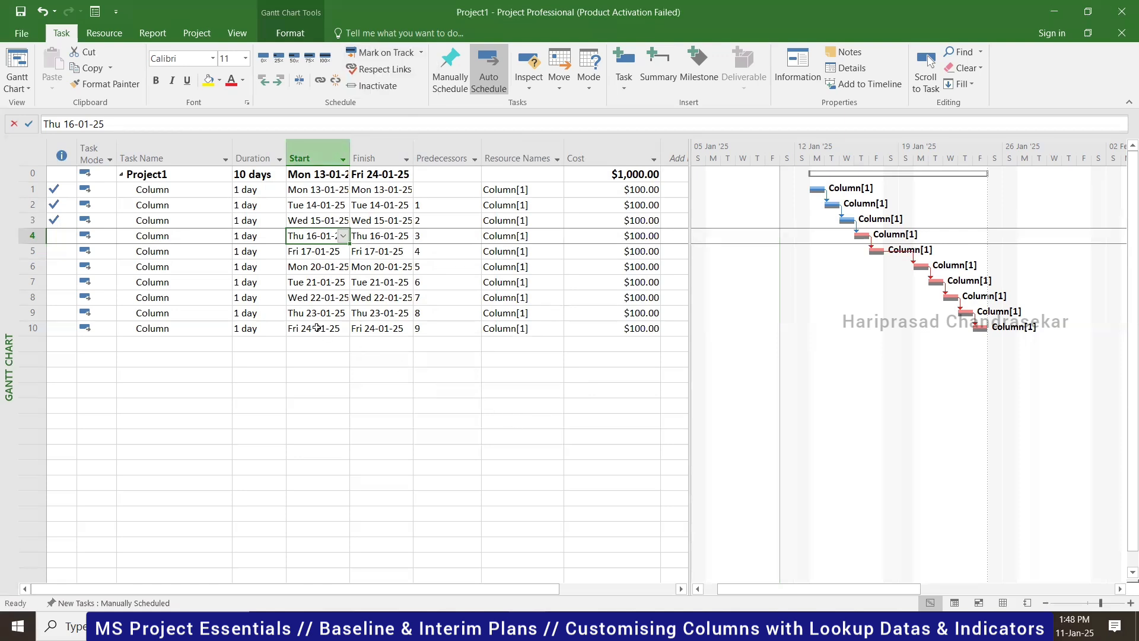
# - Update work as complete through Fri 17-01-25, then reopen Update Project and cancel
pyautogui.click(196, 33)
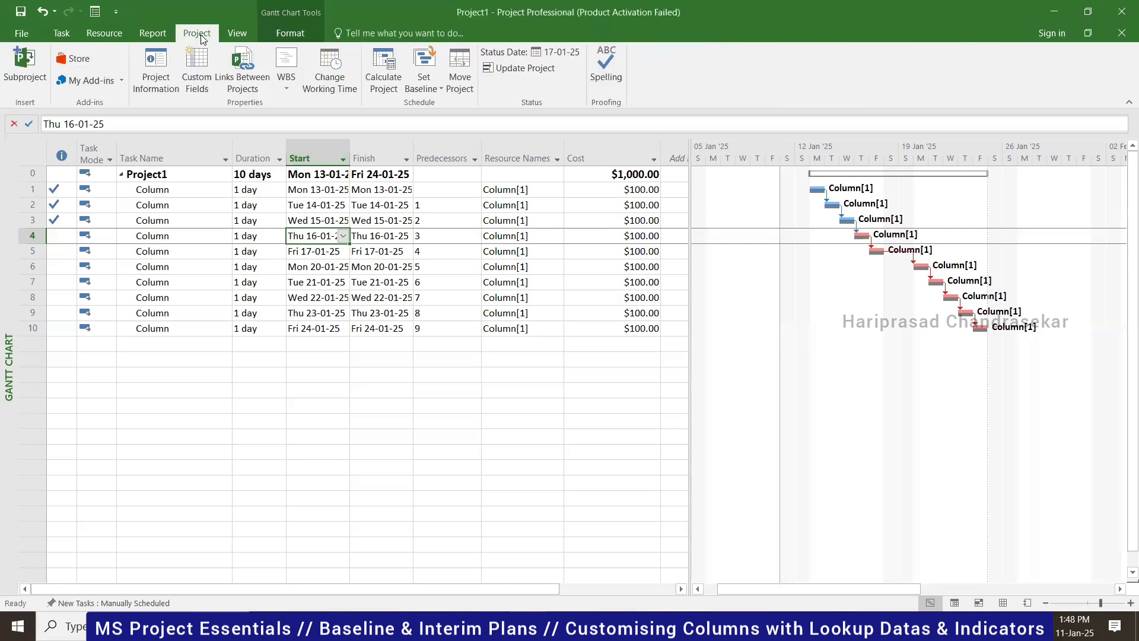
pyautogui.click(522, 69)
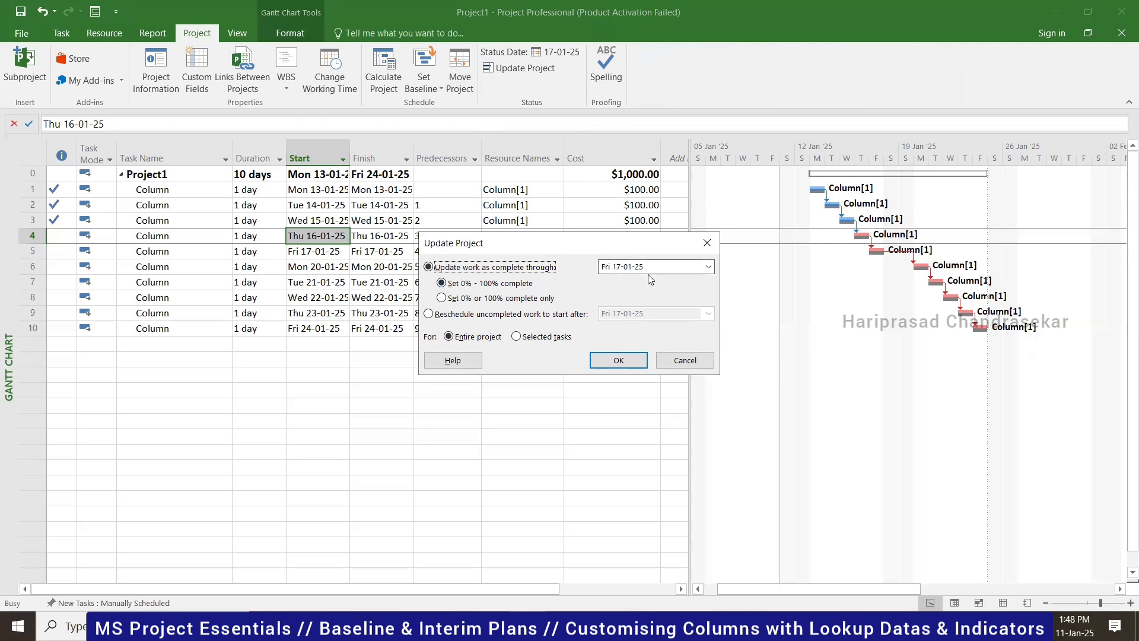
pyautogui.click(618, 361)
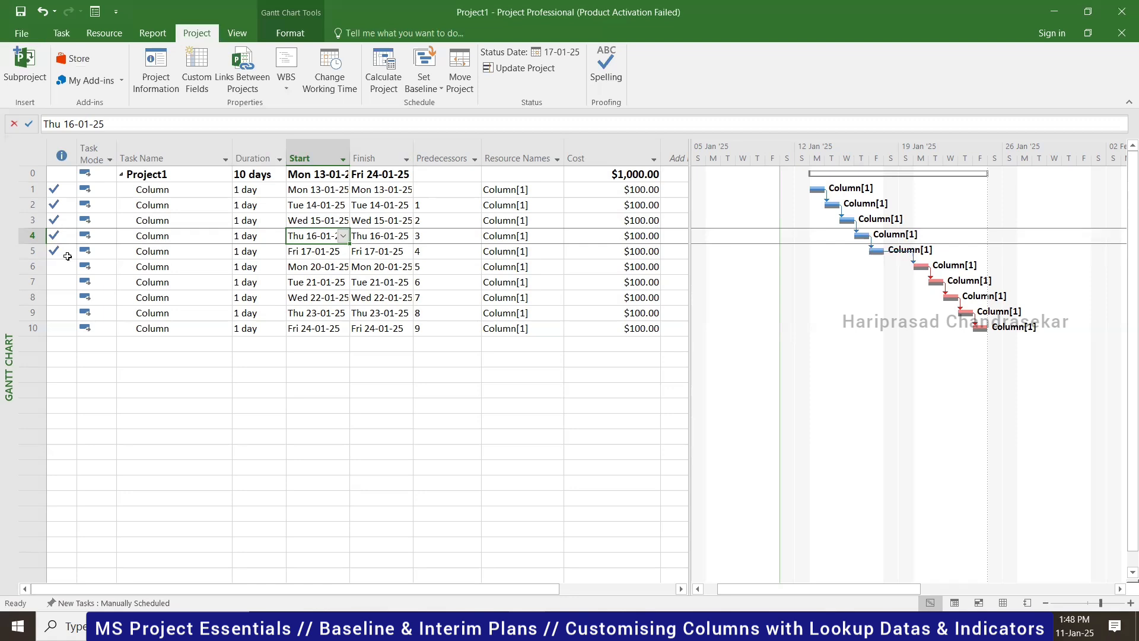
pyautogui.click(532, 72)
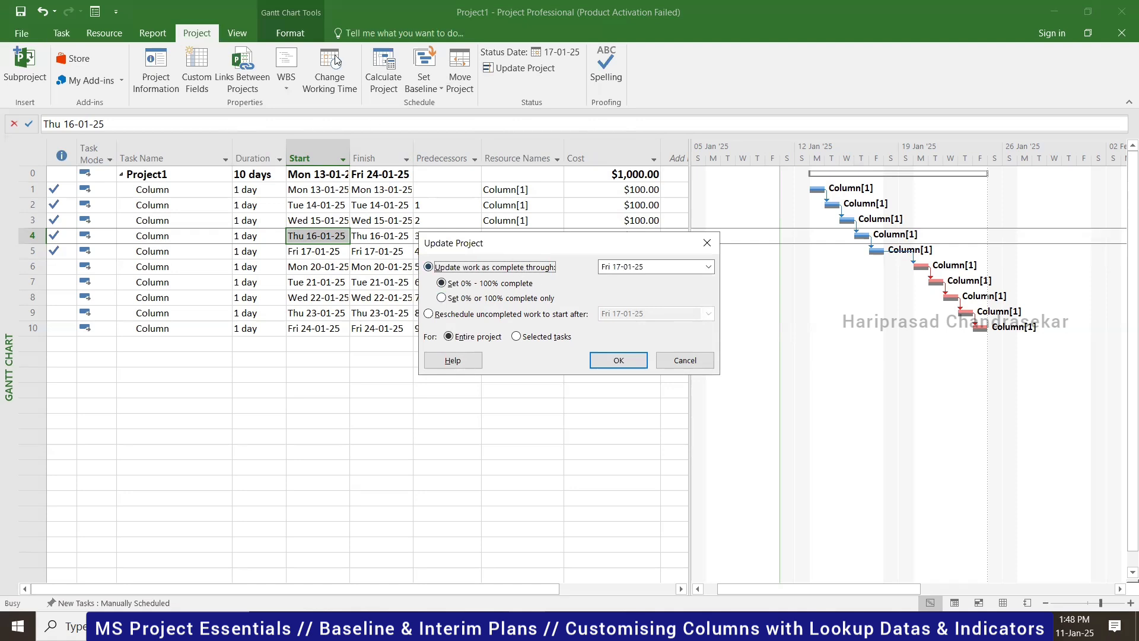
pyautogui.click(693, 363)
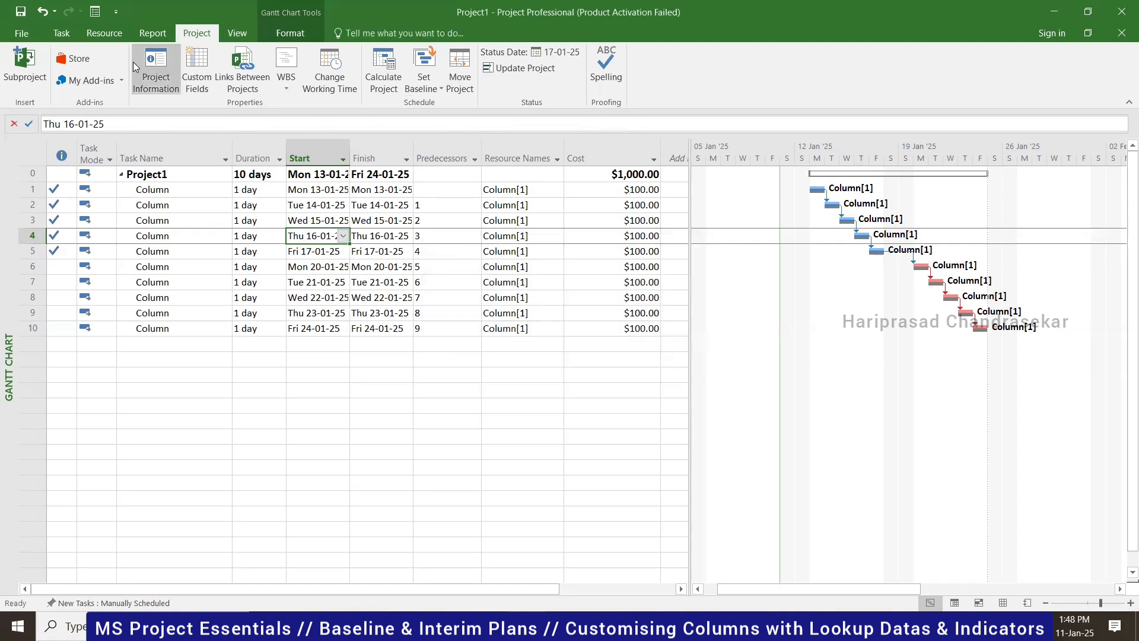
# - Set tasks 4 and 5 back to 0% complete, leaving tasks 1–3 done
pyautogui.click(69, 32)
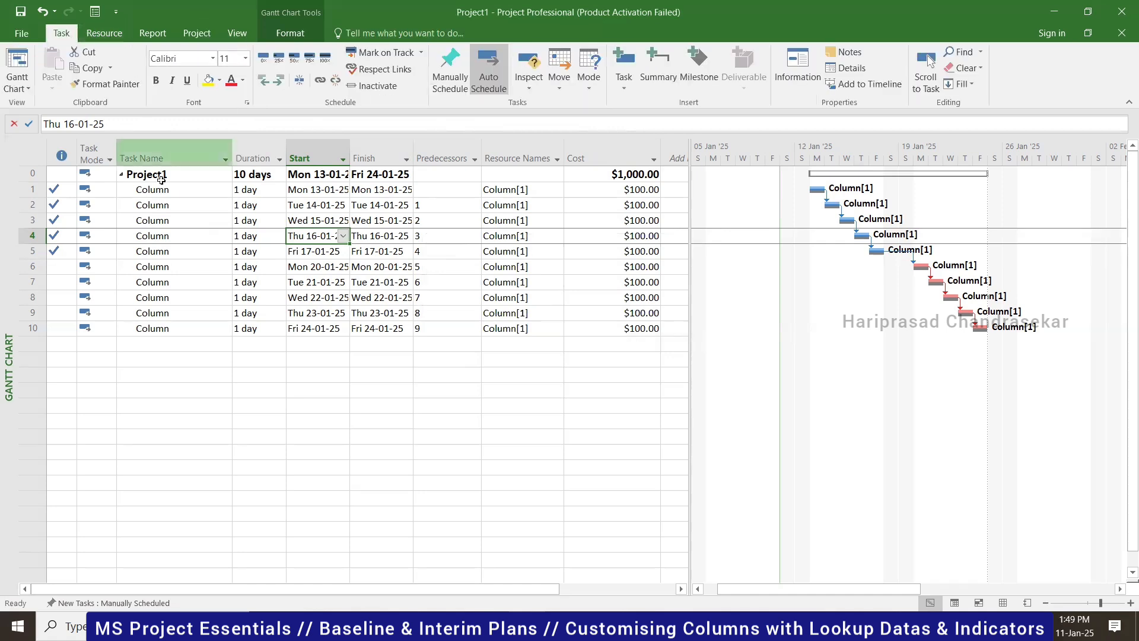
pyautogui.click(263, 57)
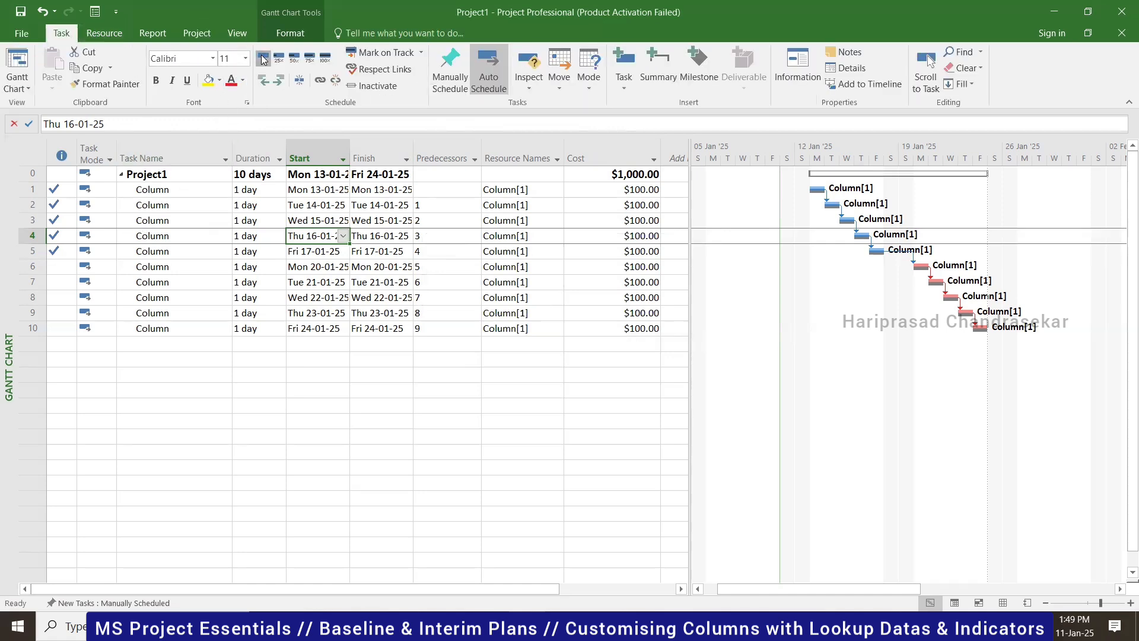
pyautogui.click(141, 250)
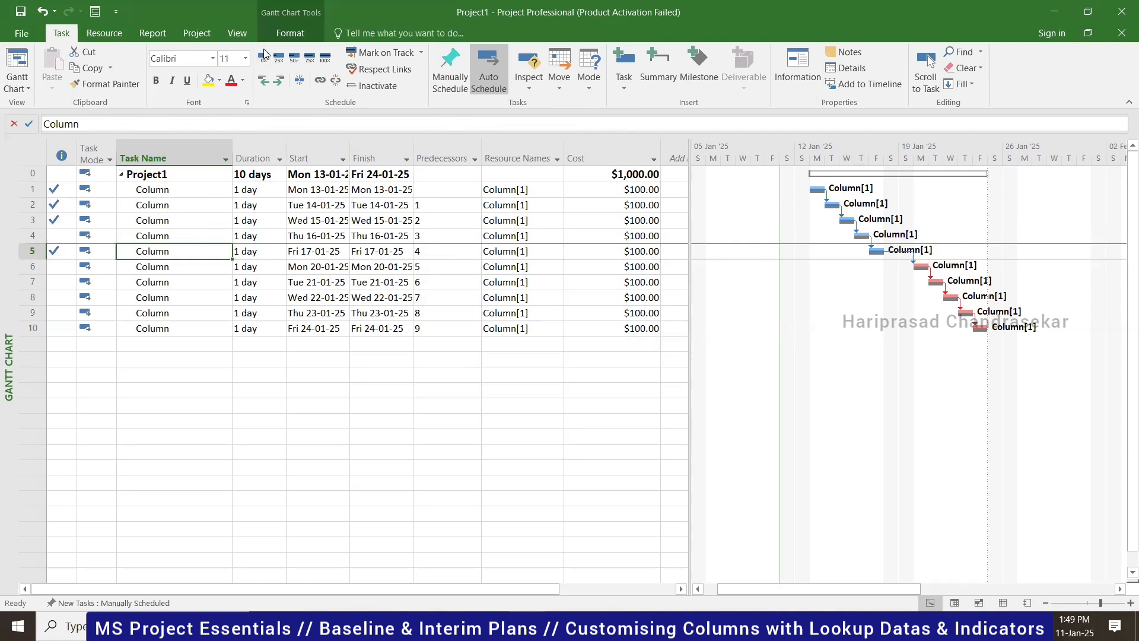
pyautogui.click(262, 57)
pyautogui.click(168, 235)
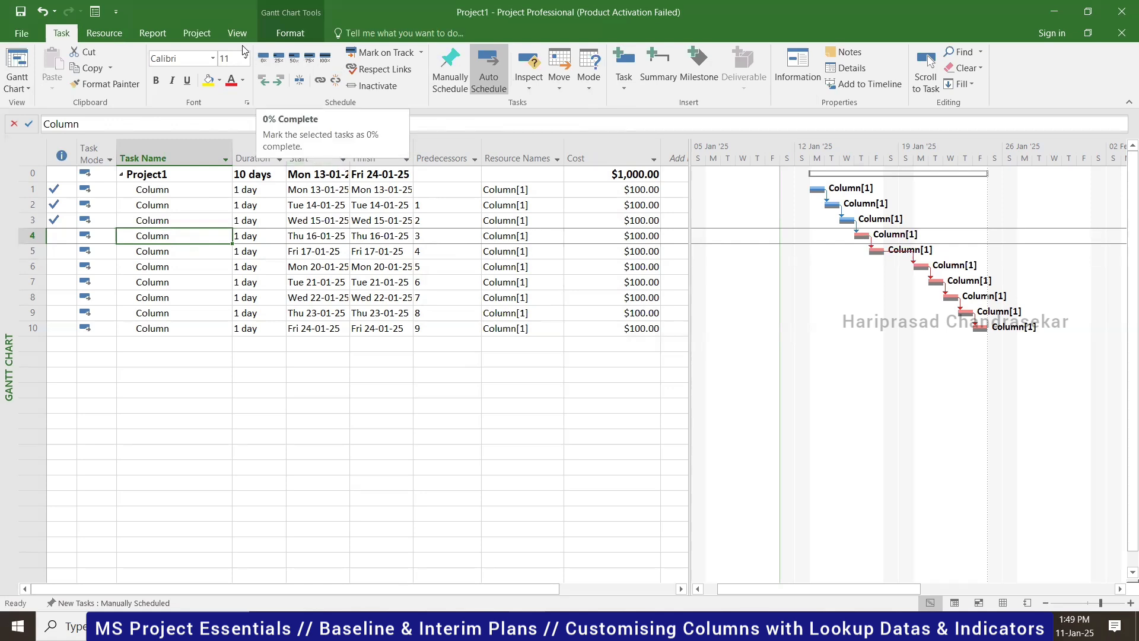
pyautogui.click(196, 33)
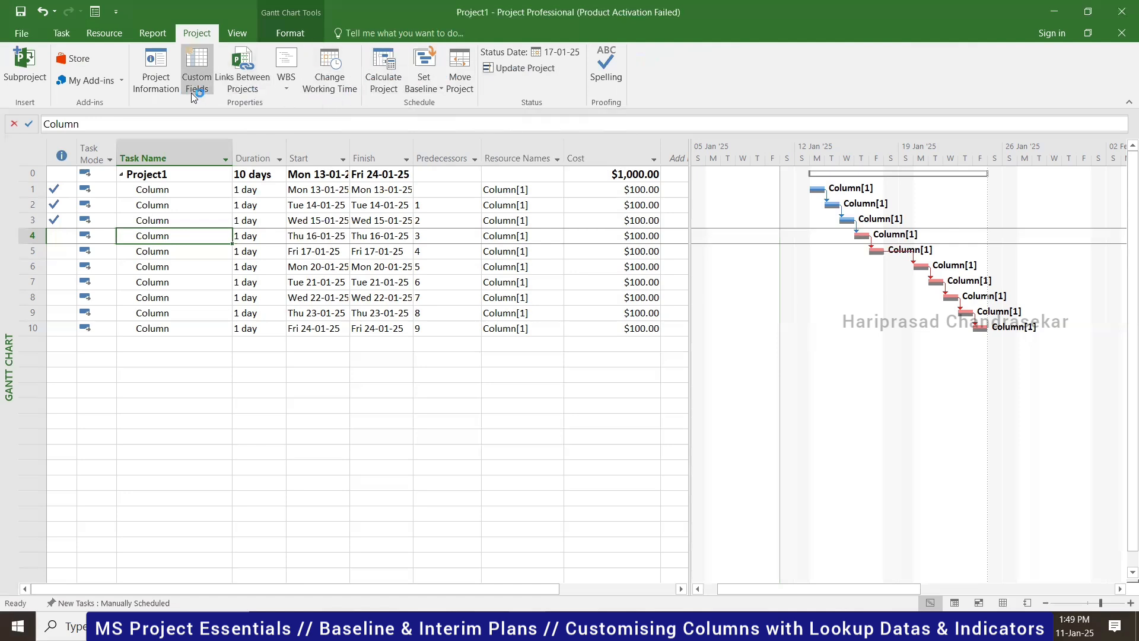
# - Open and close the WBS options, then try Move Project and dismiss its warning
pyautogui.click(286, 88)
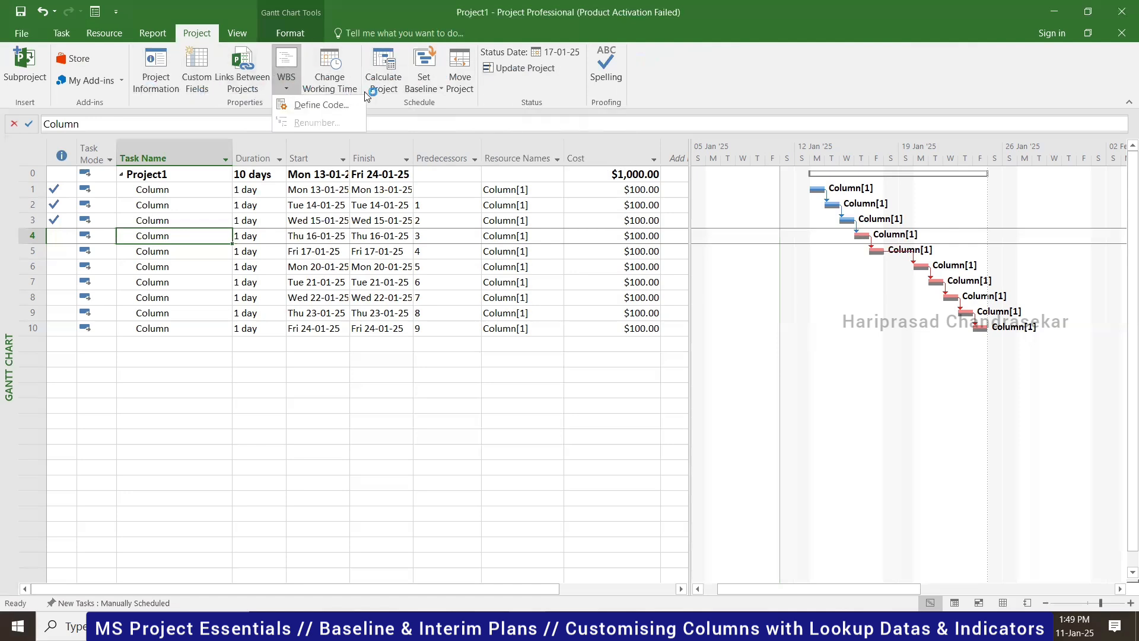
pyautogui.click(427, 99)
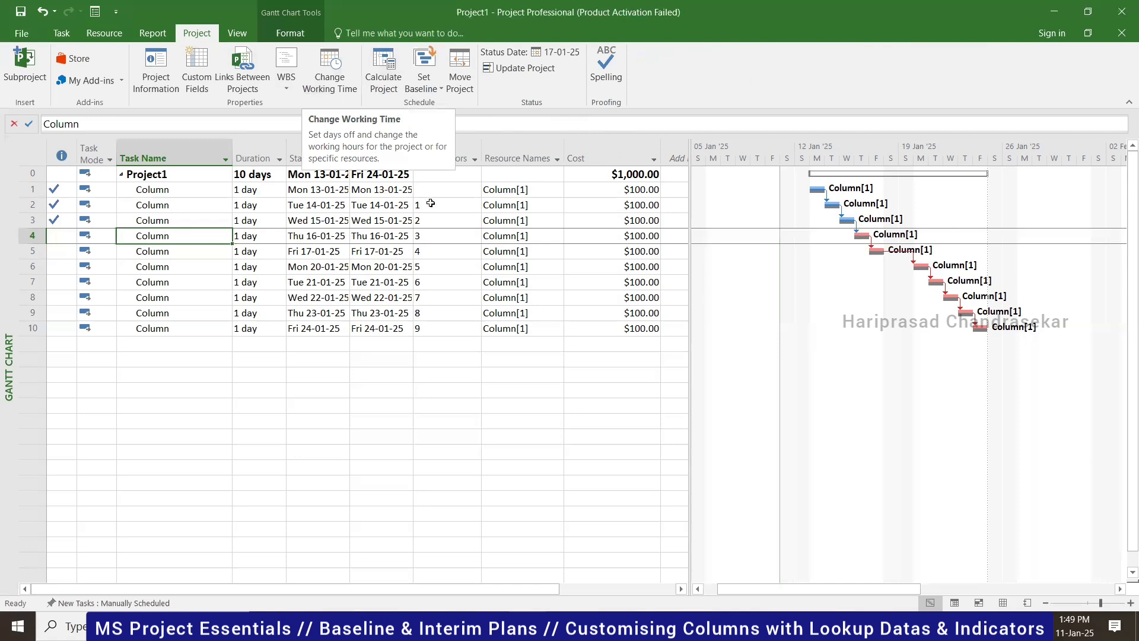
pyautogui.click(460, 80)
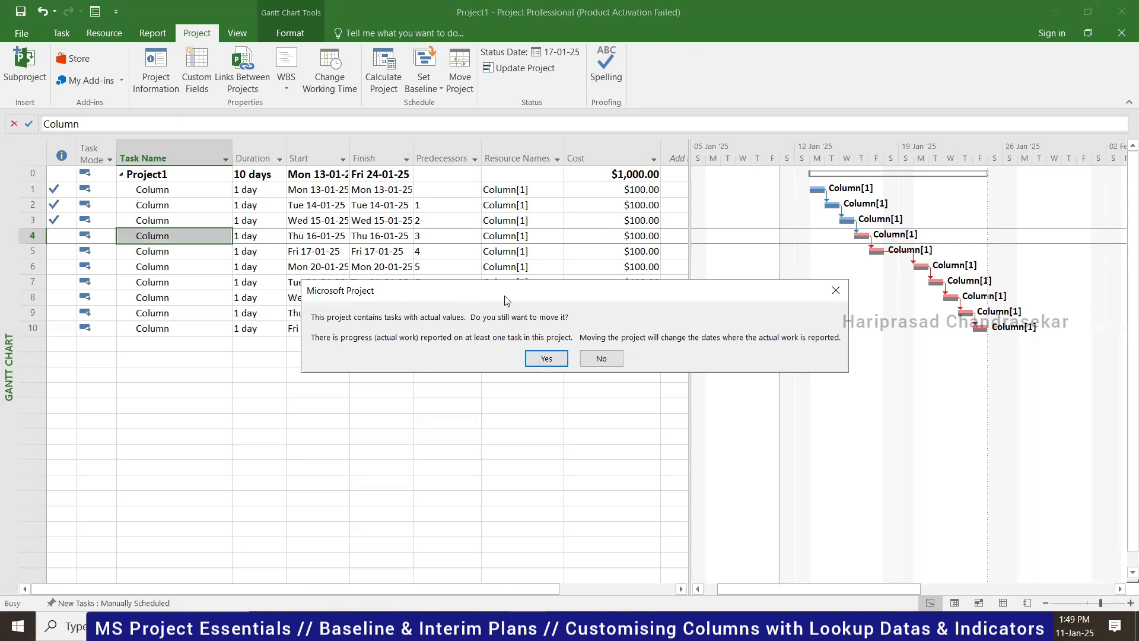
pyautogui.click(836, 290)
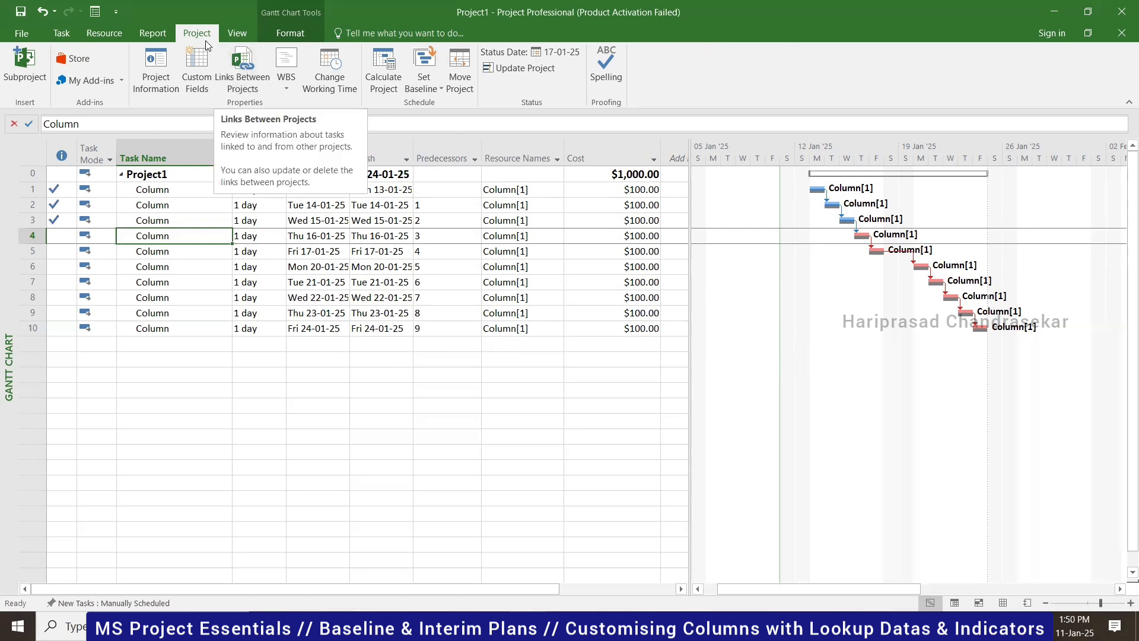
# - Browse the View and Format tabs, ending back on the Task tab
pyautogui.click(225, 35)
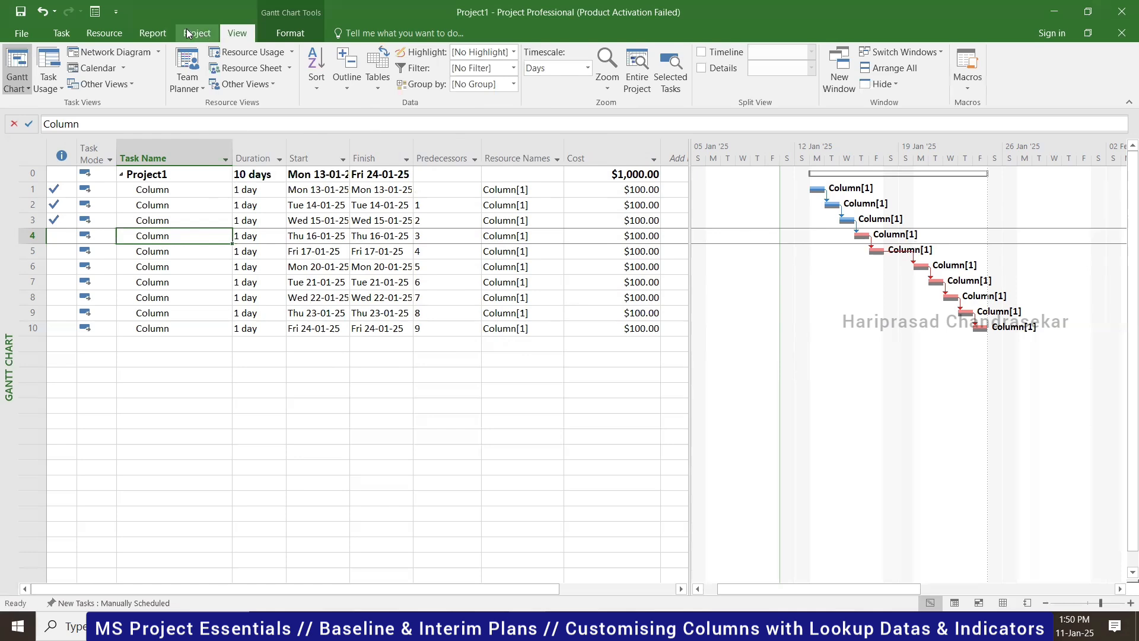
pyautogui.click(285, 34)
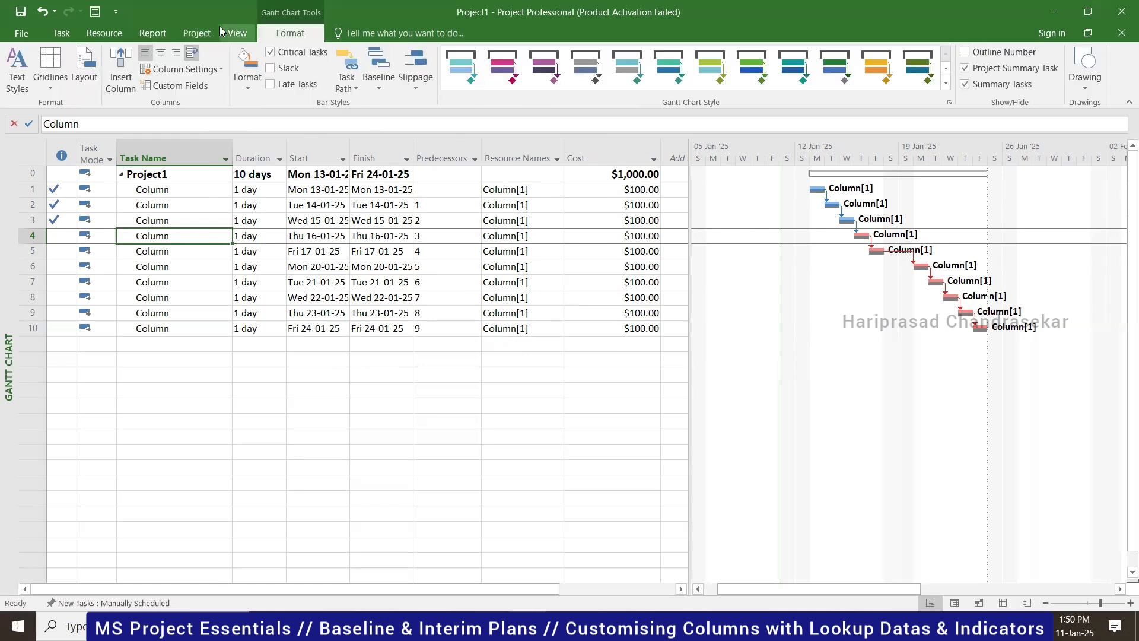
pyautogui.click(236, 33)
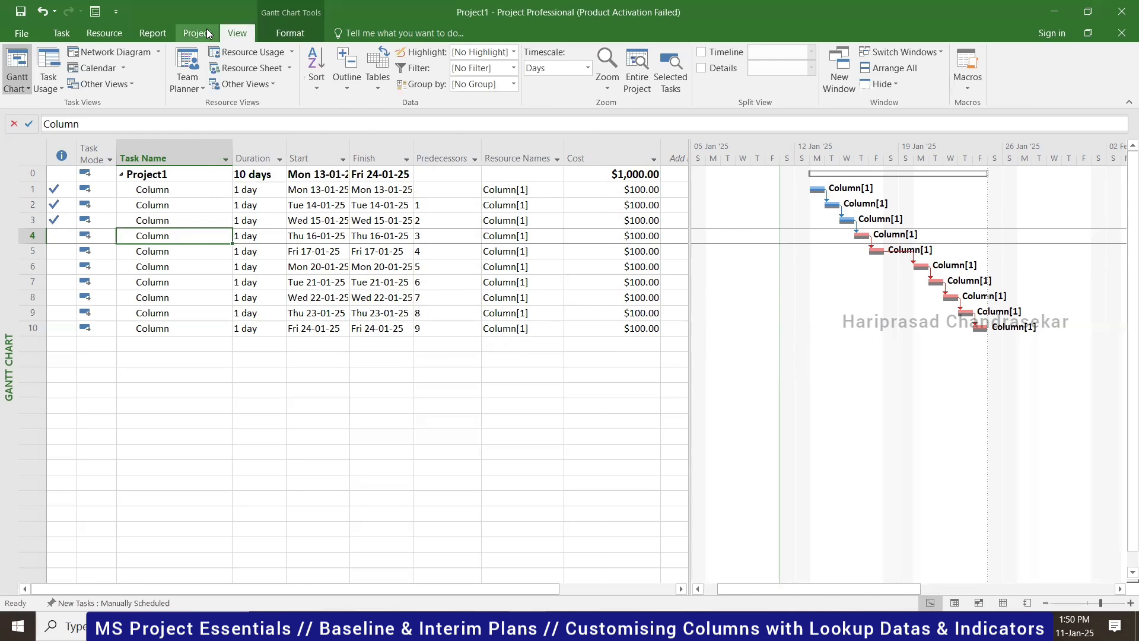
pyautogui.click(197, 33)
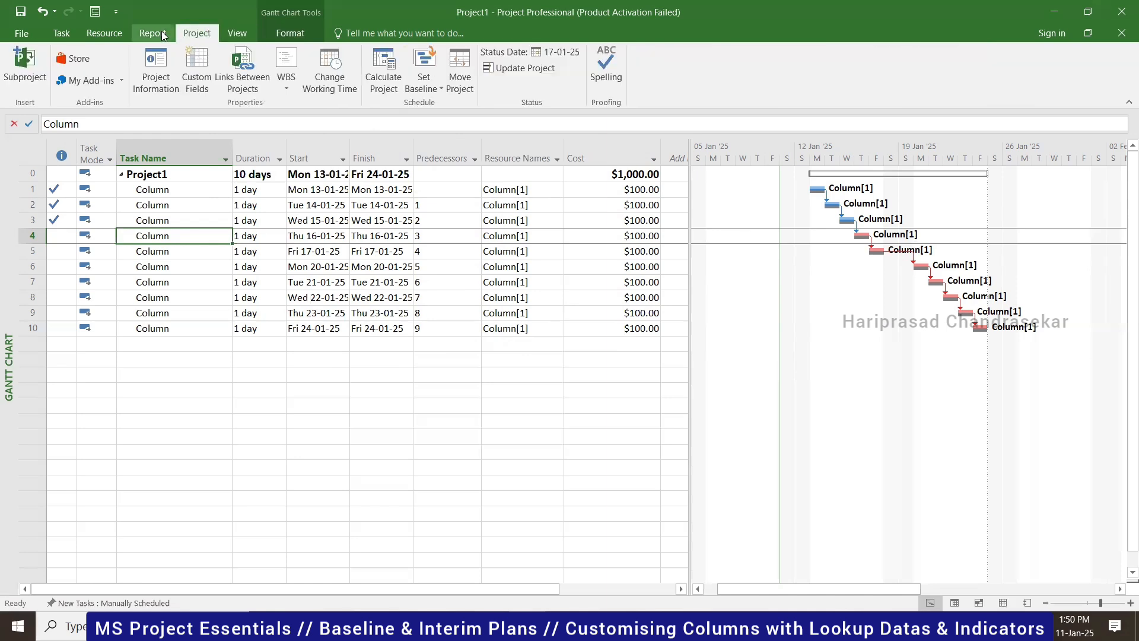
pyautogui.click(62, 33)
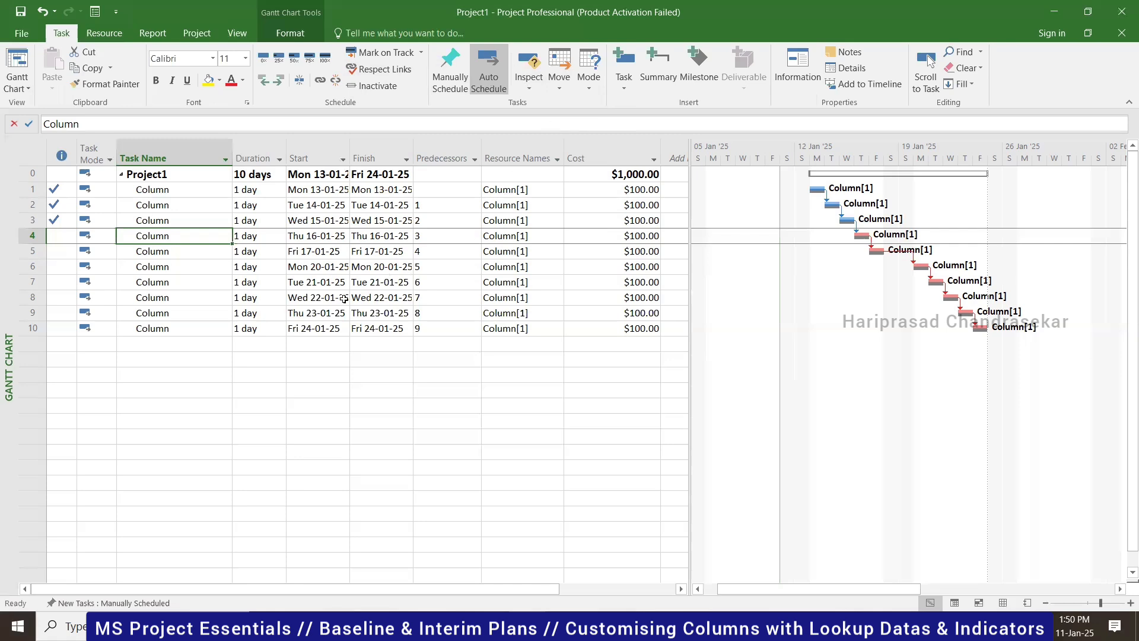
pyautogui.click(343, 241)
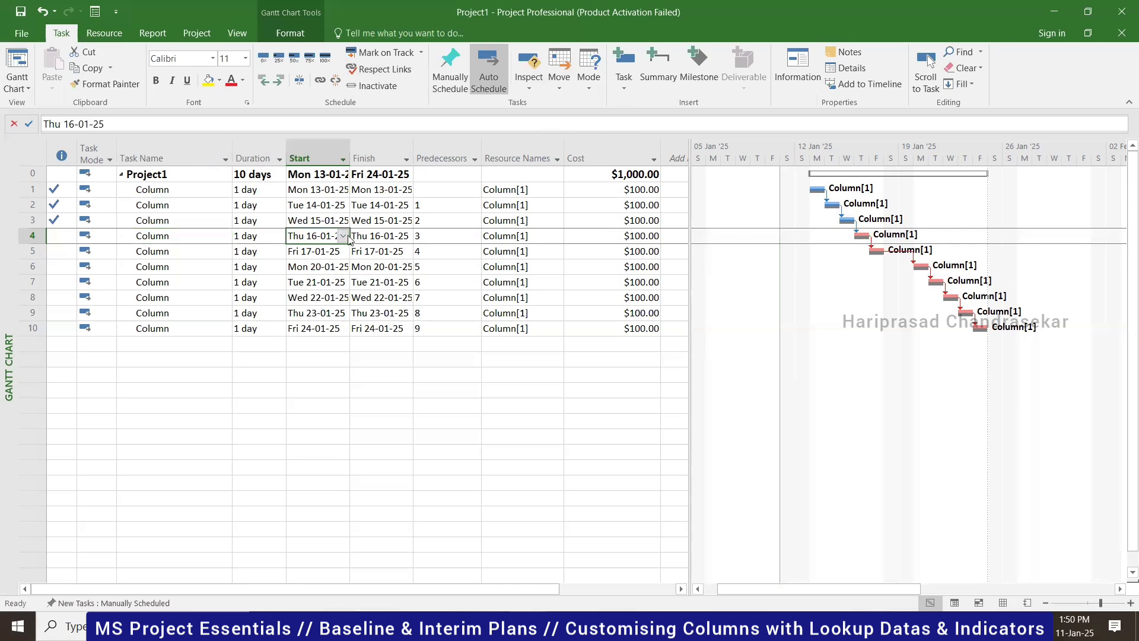
pyautogui.click(343, 236)
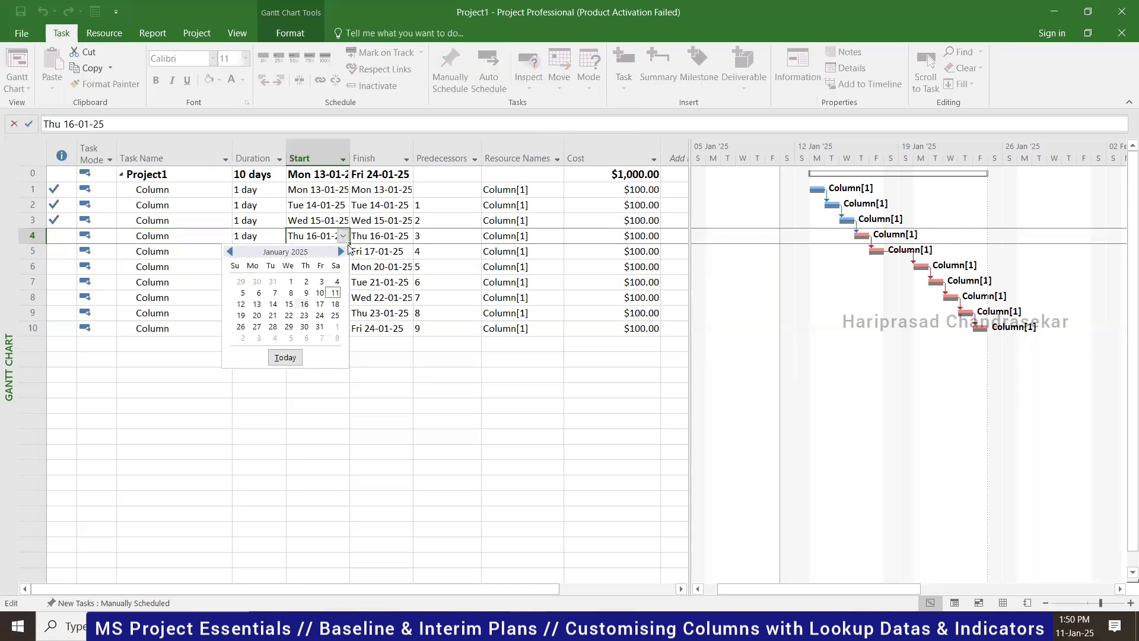
pyautogui.click(257, 316)
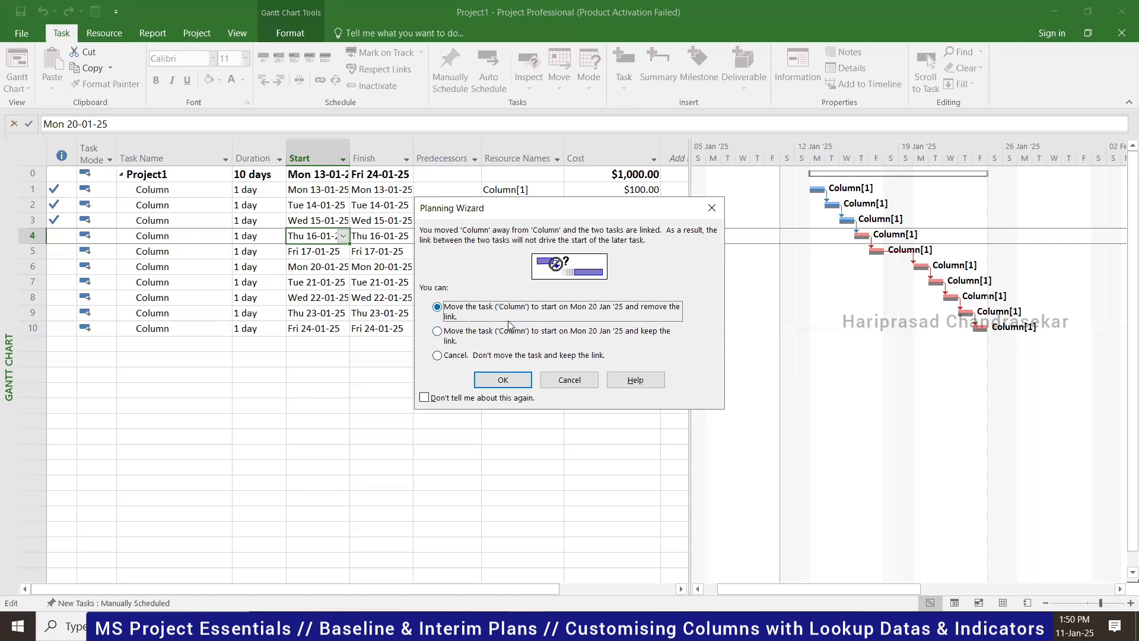
pyautogui.click(570, 379)
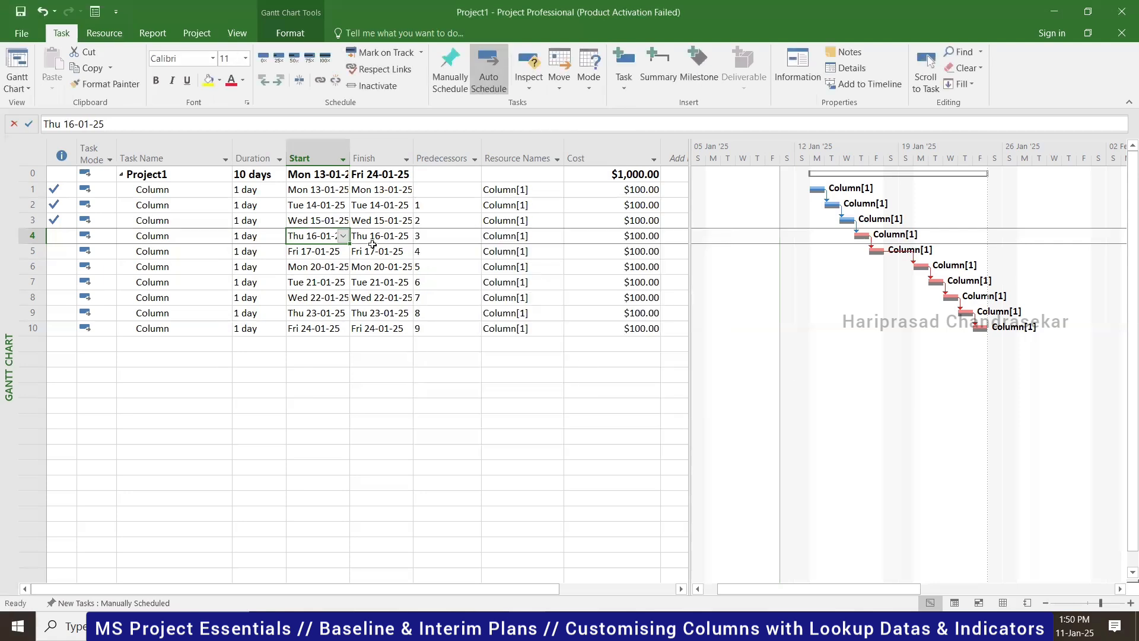
# - Insert a Baseline Start column before Predecessors
pyautogui.rightClick(462, 153)
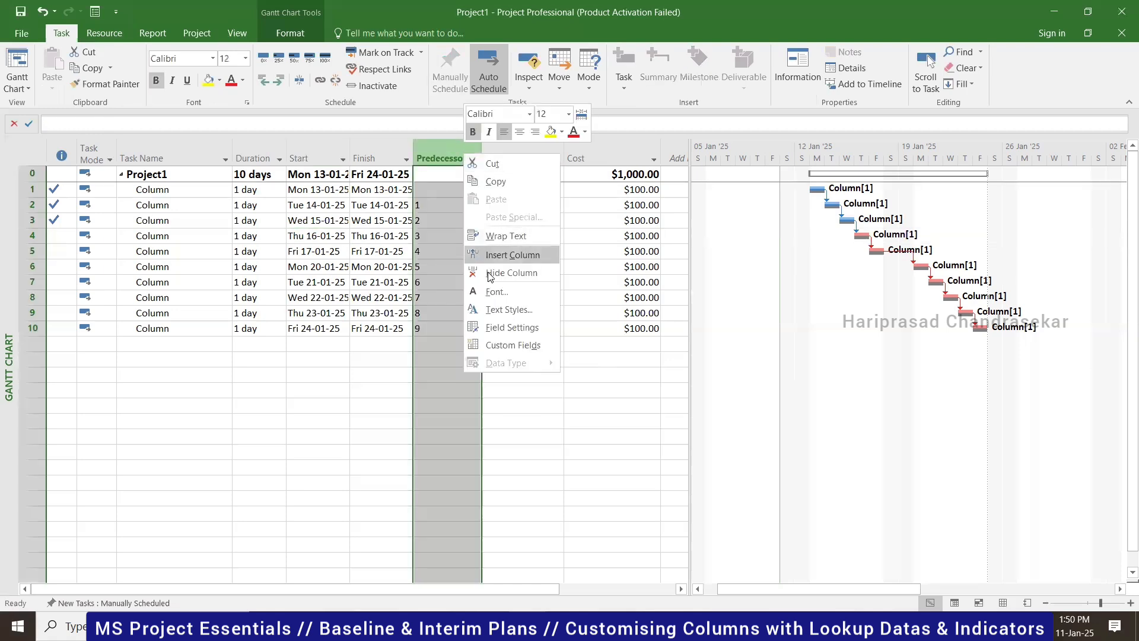
pyautogui.click(510, 254)
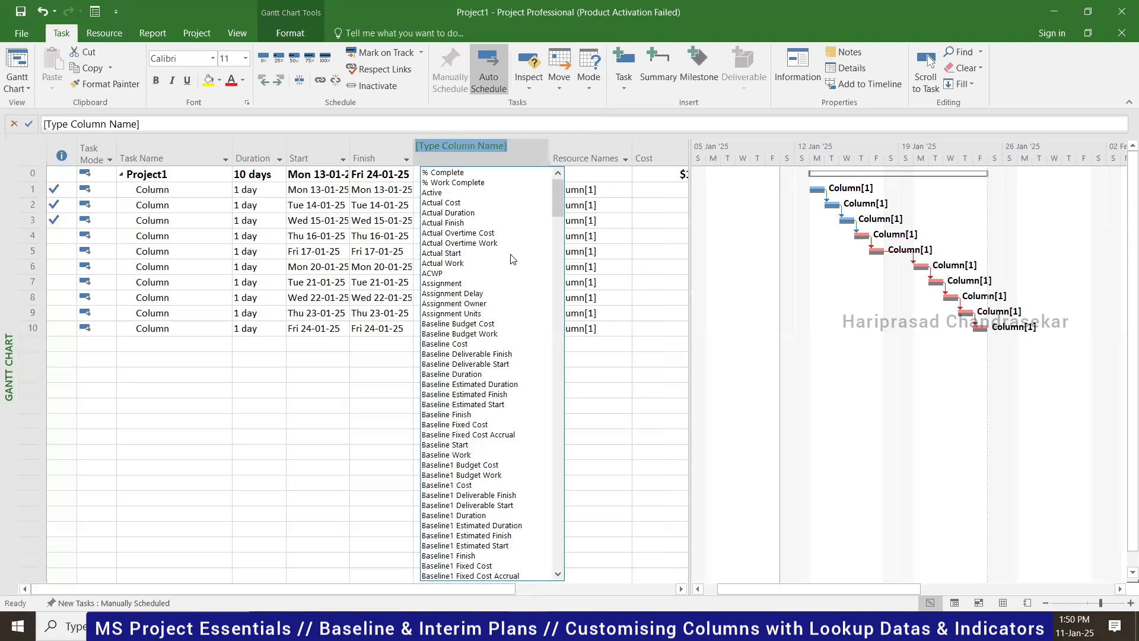
pyautogui.write('baseline Budget Cost')
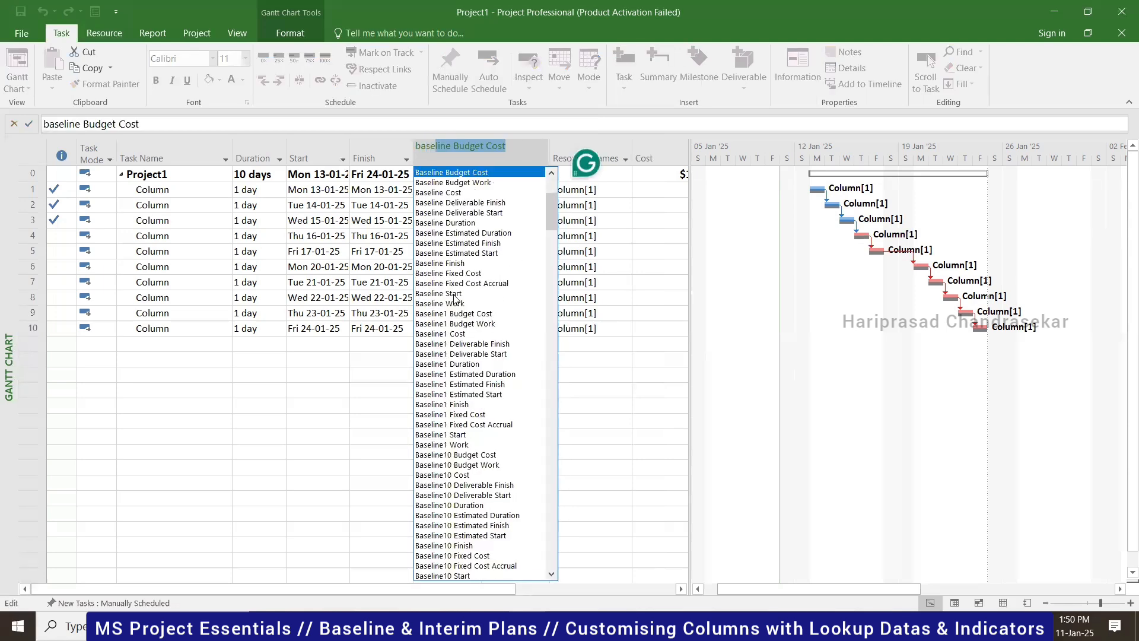
pyautogui.click(453, 294)
# - Insert a Baseline Finish column before Predecessors
pyautogui.rightClick(517, 152)
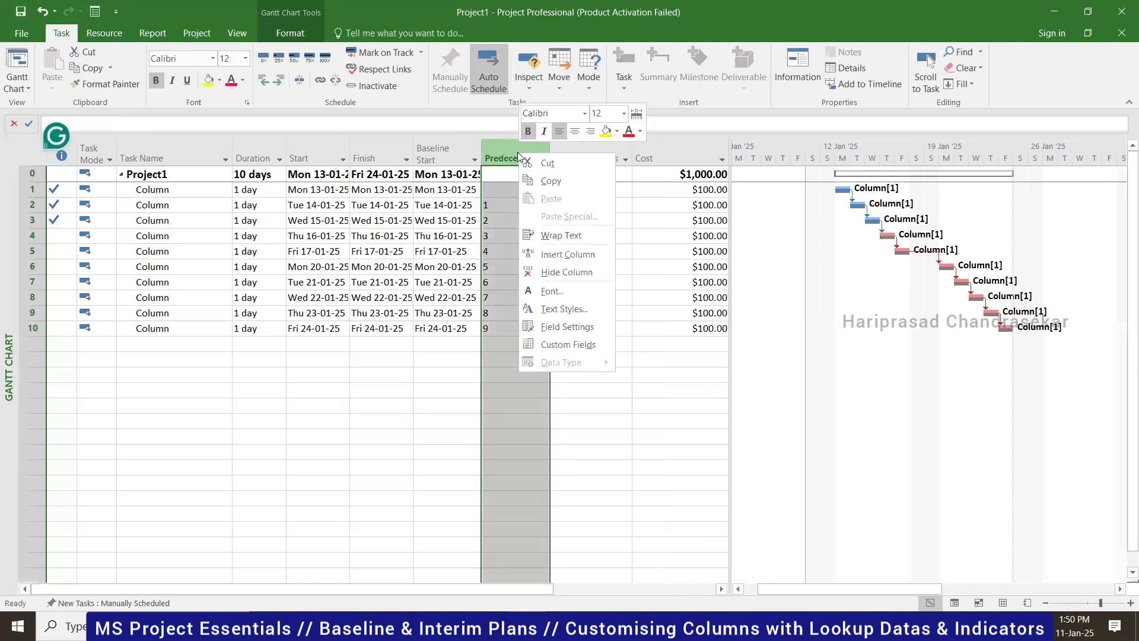
pyautogui.click(578, 255)
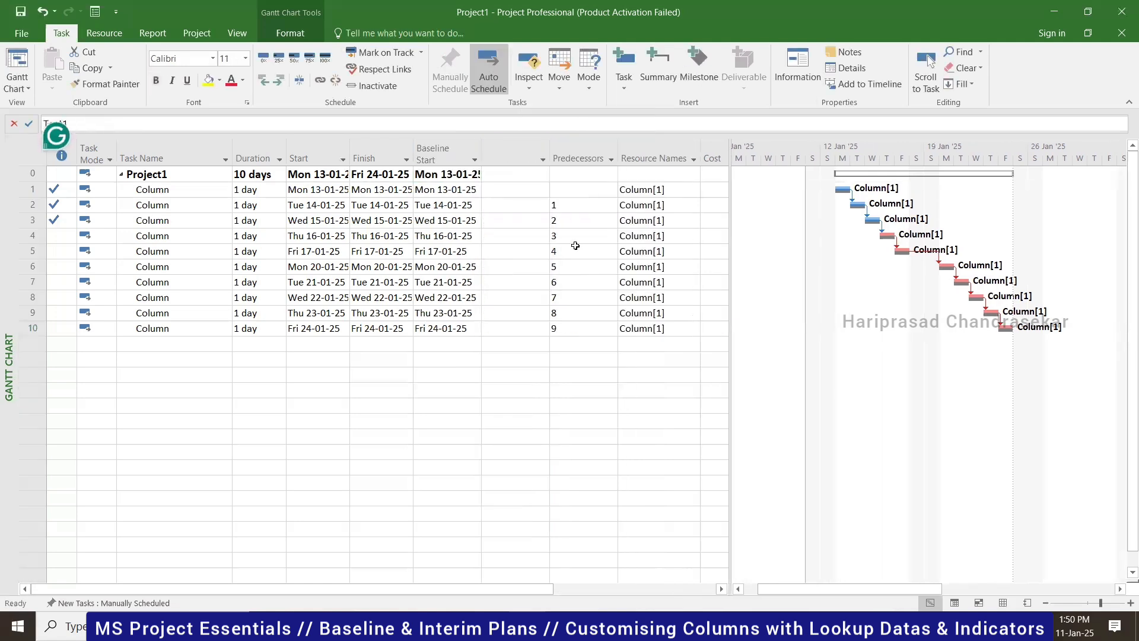
pyautogui.write('baseline Budget Cost')
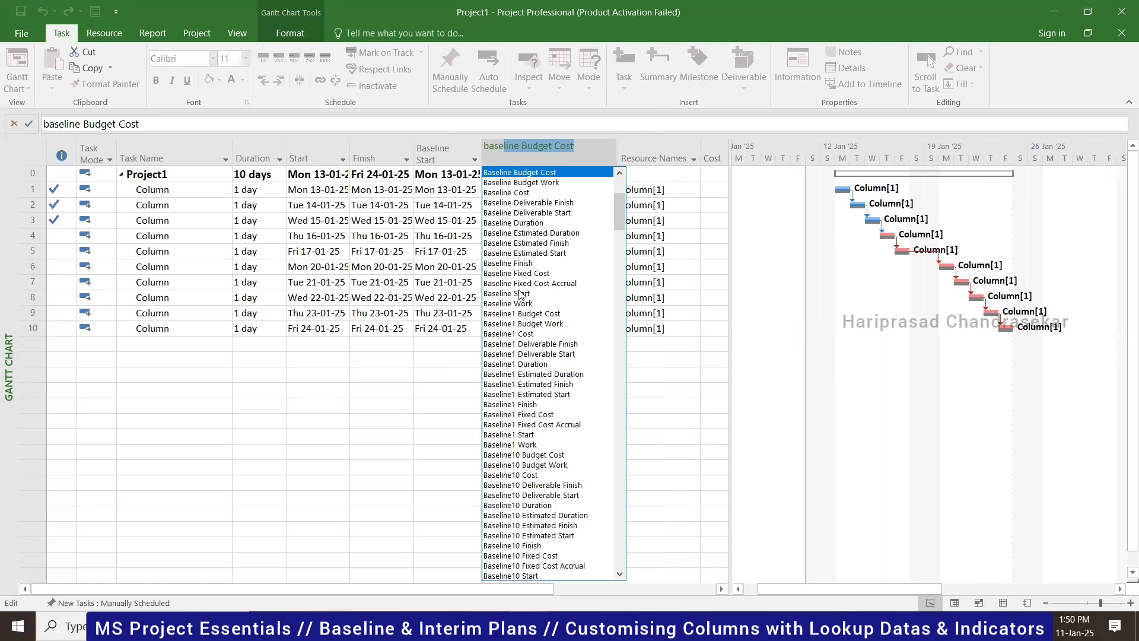
pyautogui.click(516, 264)
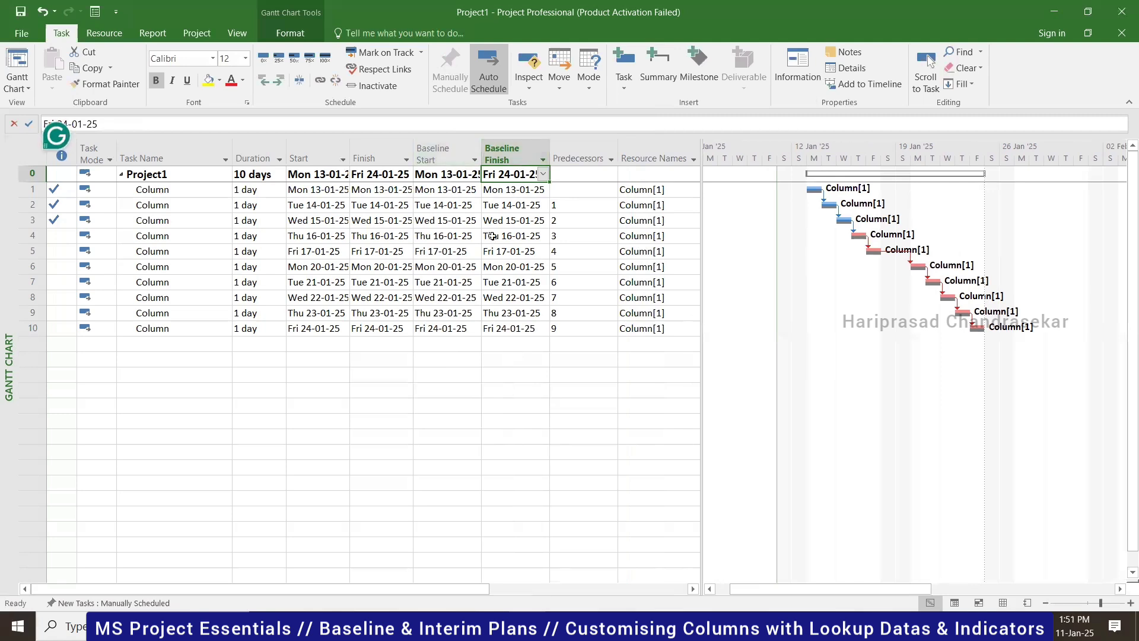
pyautogui.click(436, 236)
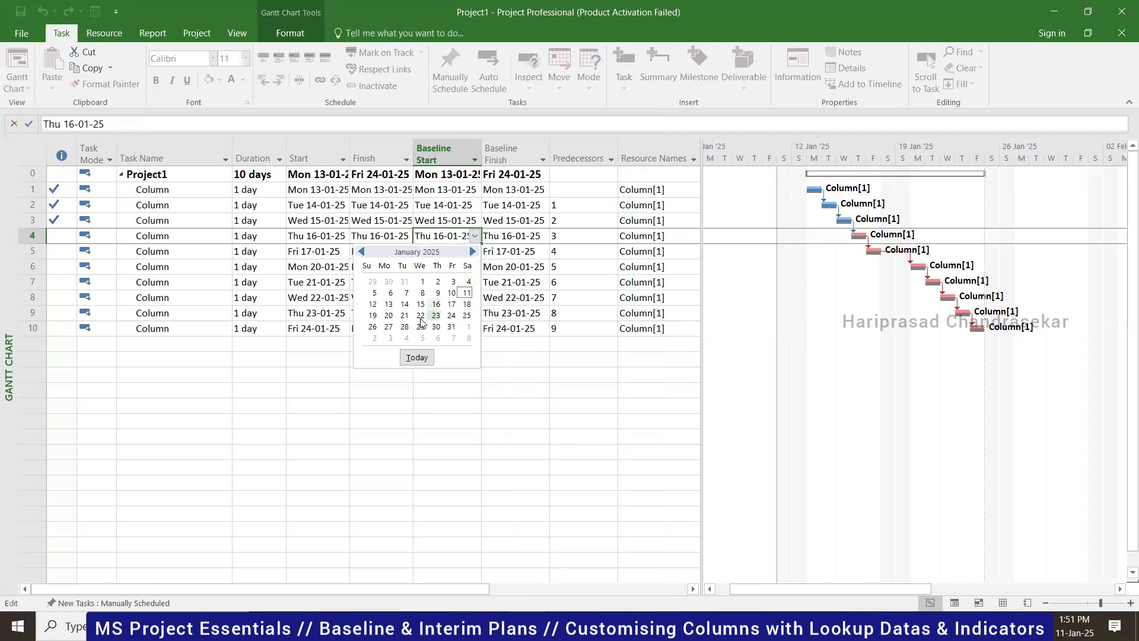
pyautogui.click(388, 315)
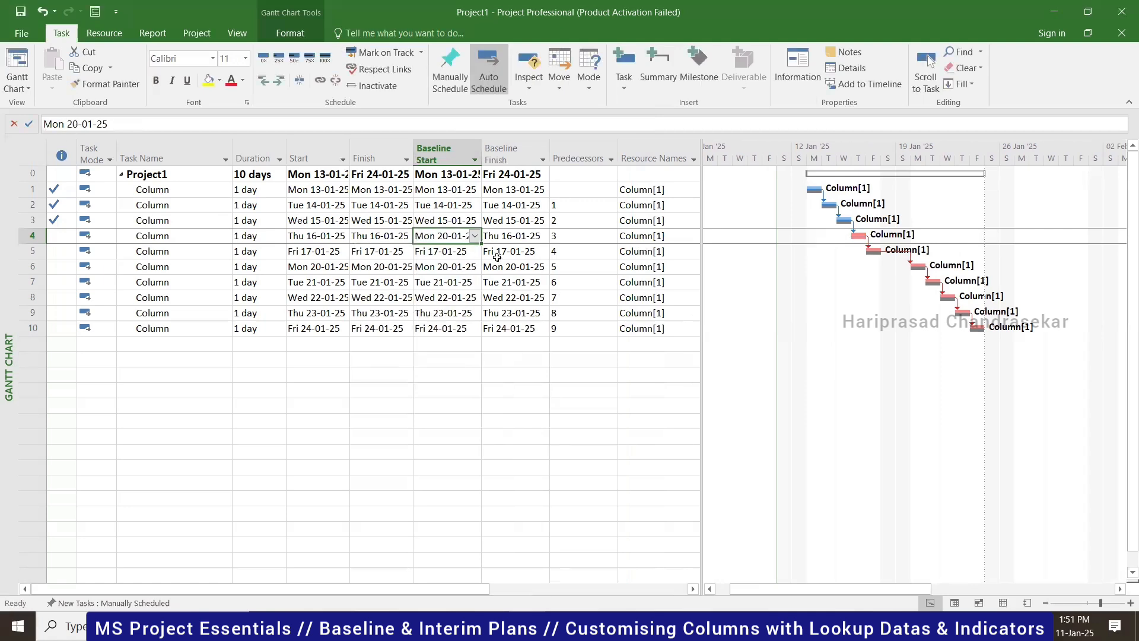
pyautogui.click(540, 237)
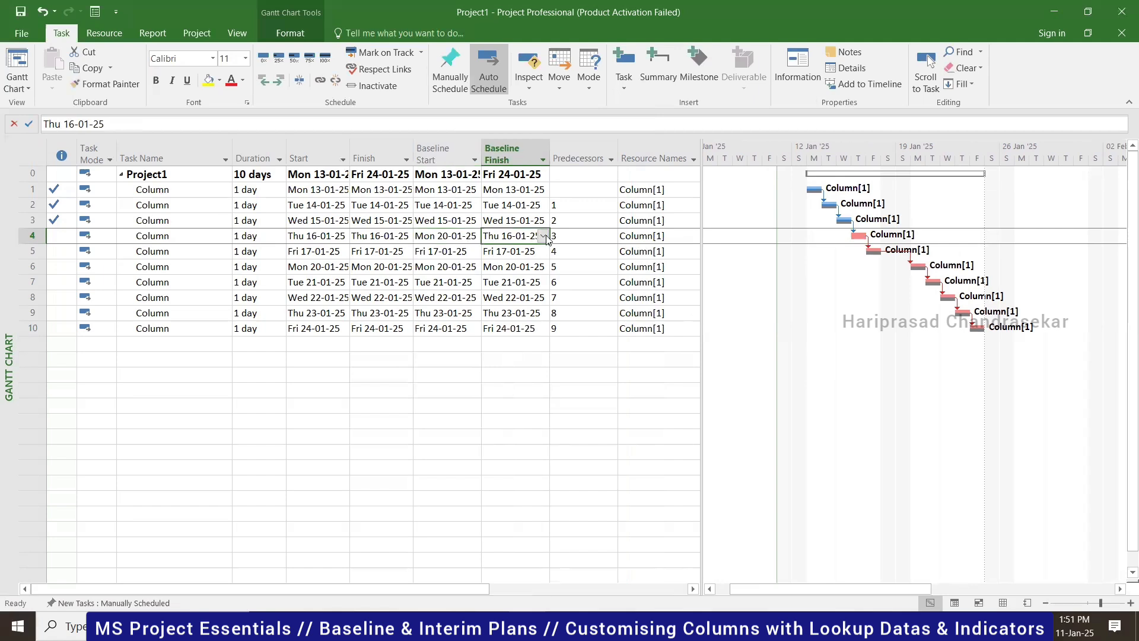
pyautogui.click(544, 237)
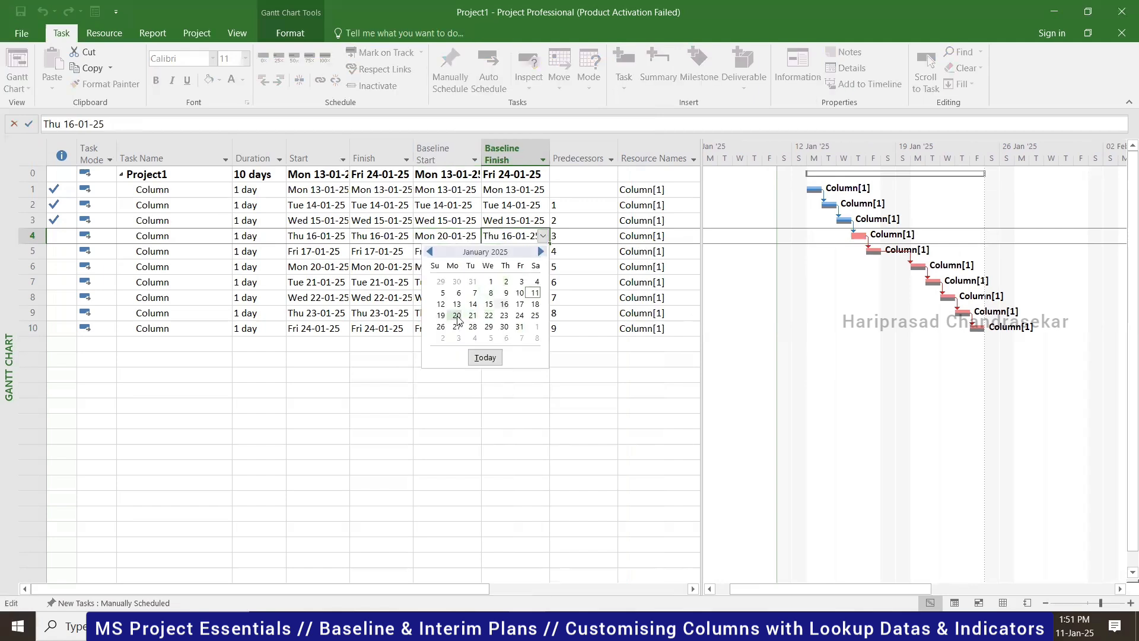
pyautogui.click(464, 316)
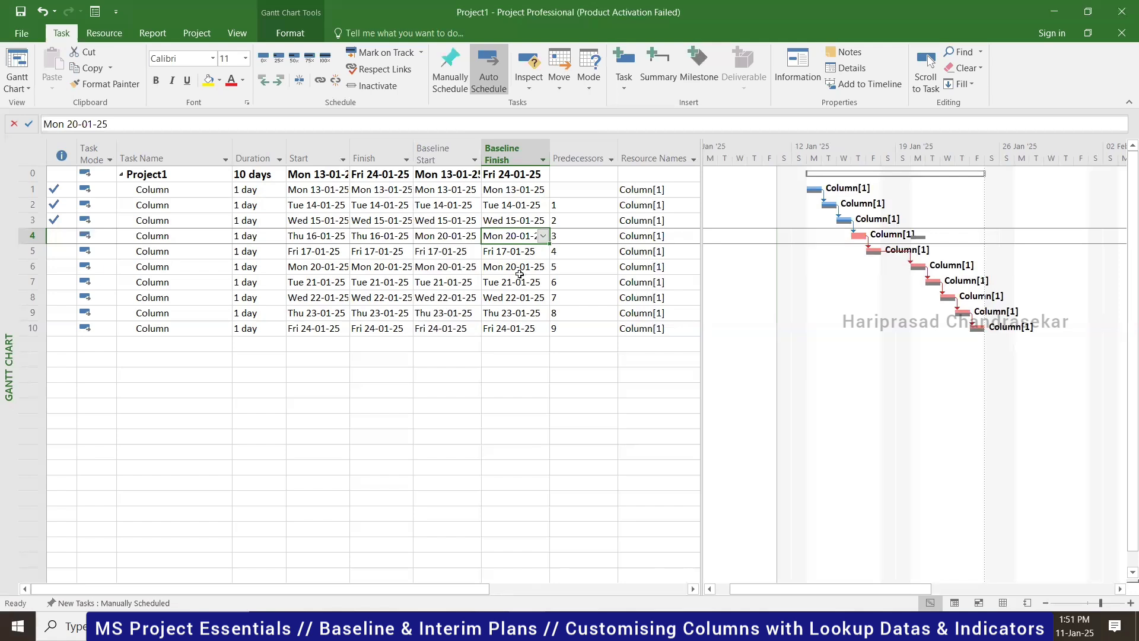
pyautogui.click(474, 240)
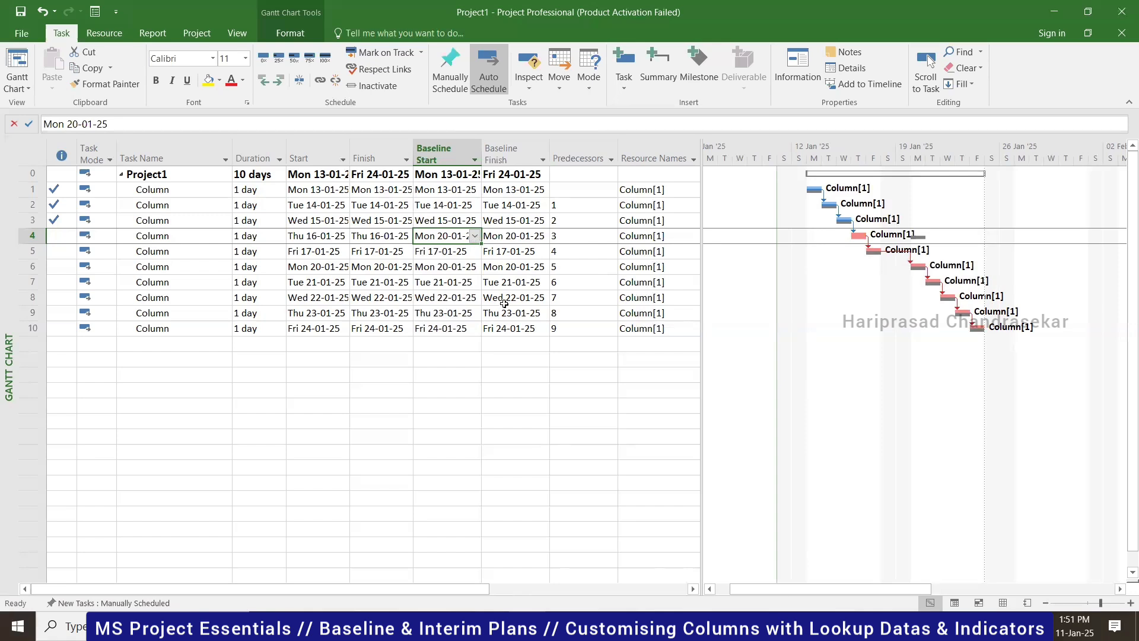
pyautogui.hotkey('ctrl', 'z')
pyautogui.hotkey('ctrl', 'z')
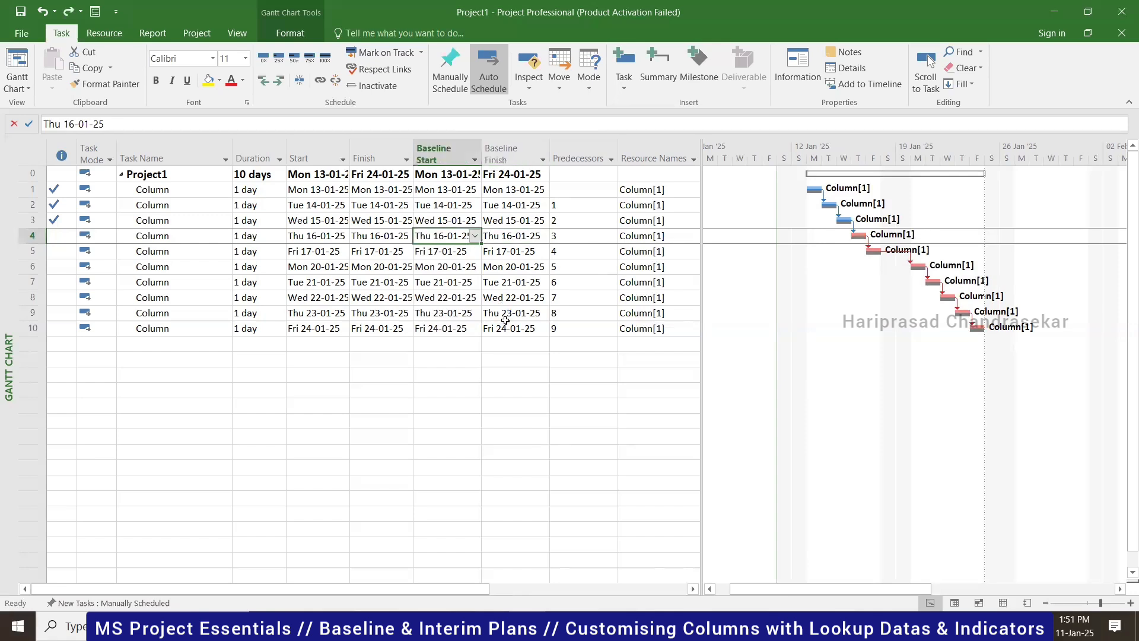
pyautogui.click(334, 239)
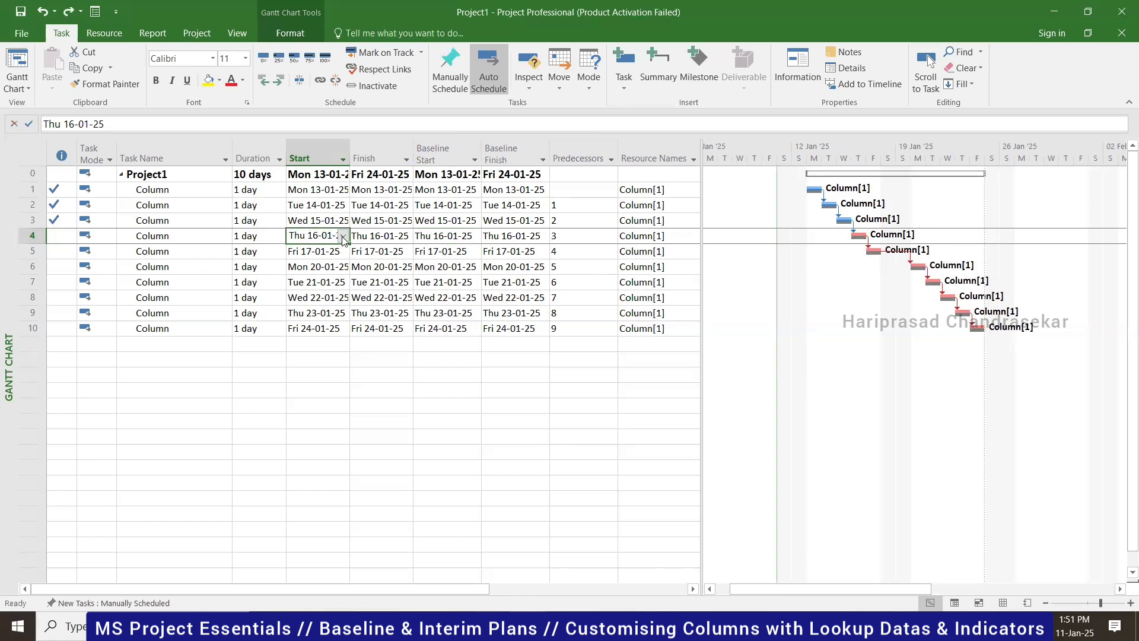
pyautogui.click(343, 237)
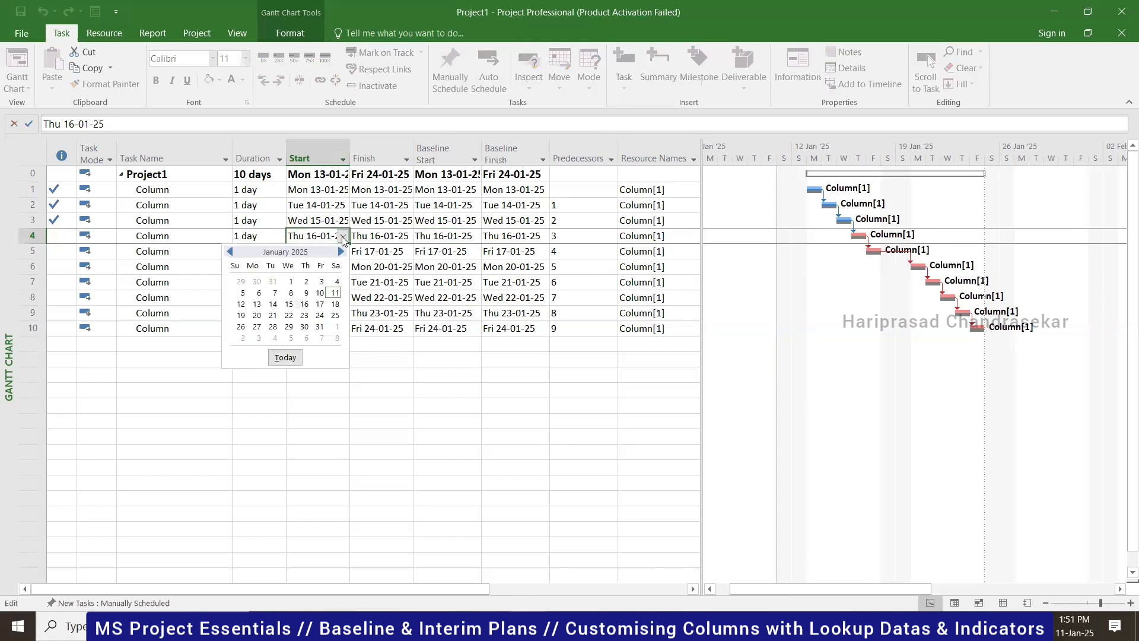
pyautogui.click(257, 315)
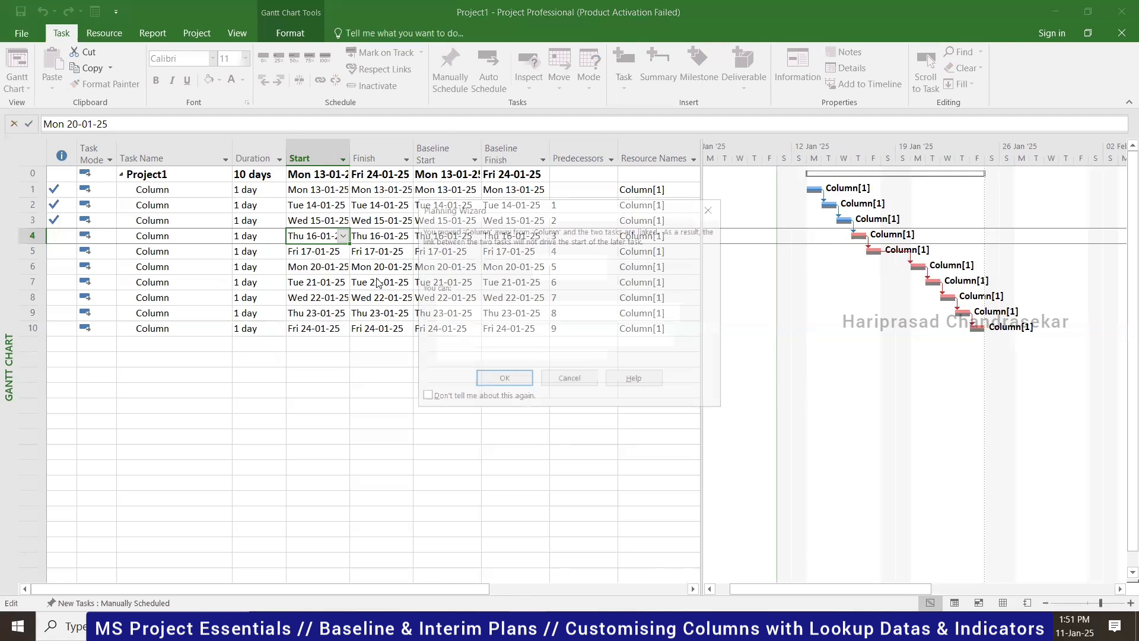
pyautogui.click(497, 381)
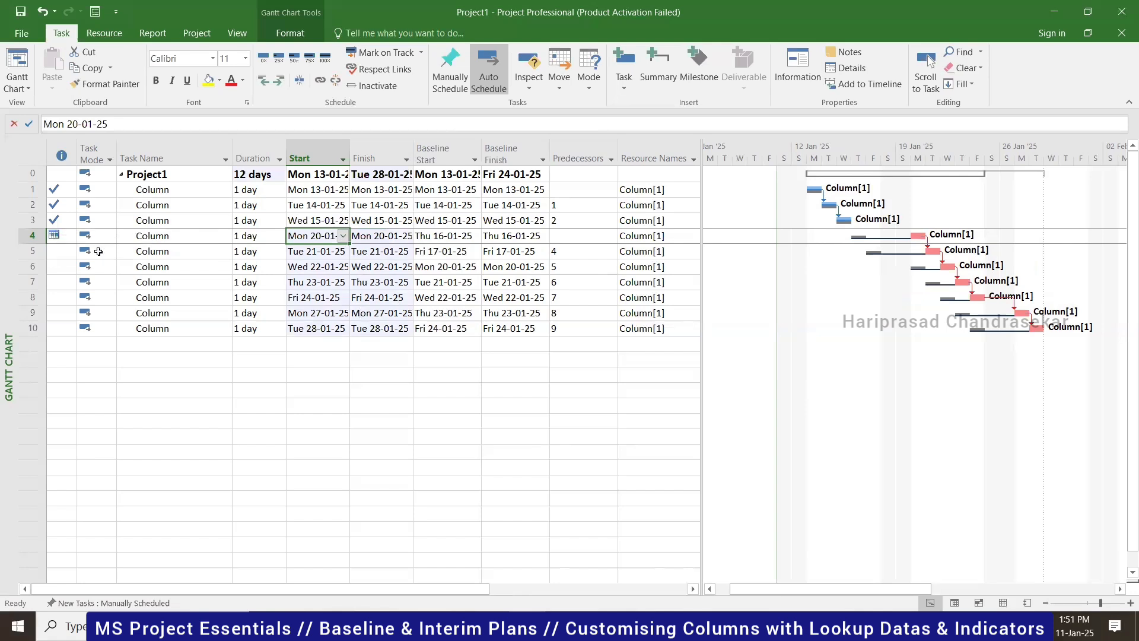
pyautogui.hotkey('ctrl', 'z')
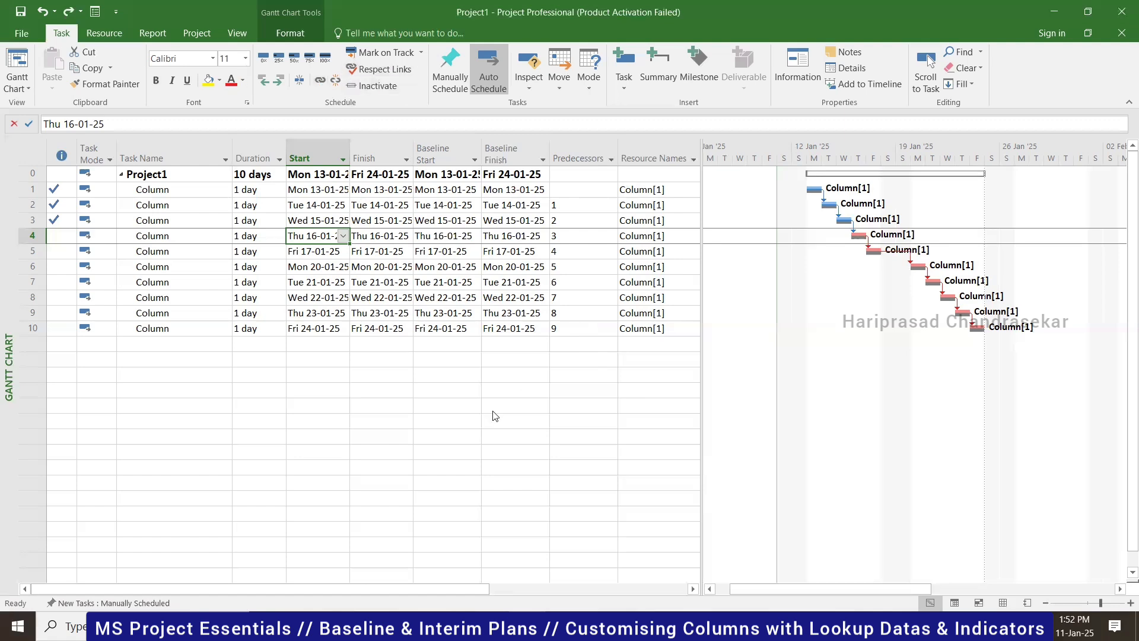
pyautogui.hotkey('alt', 'Tab')
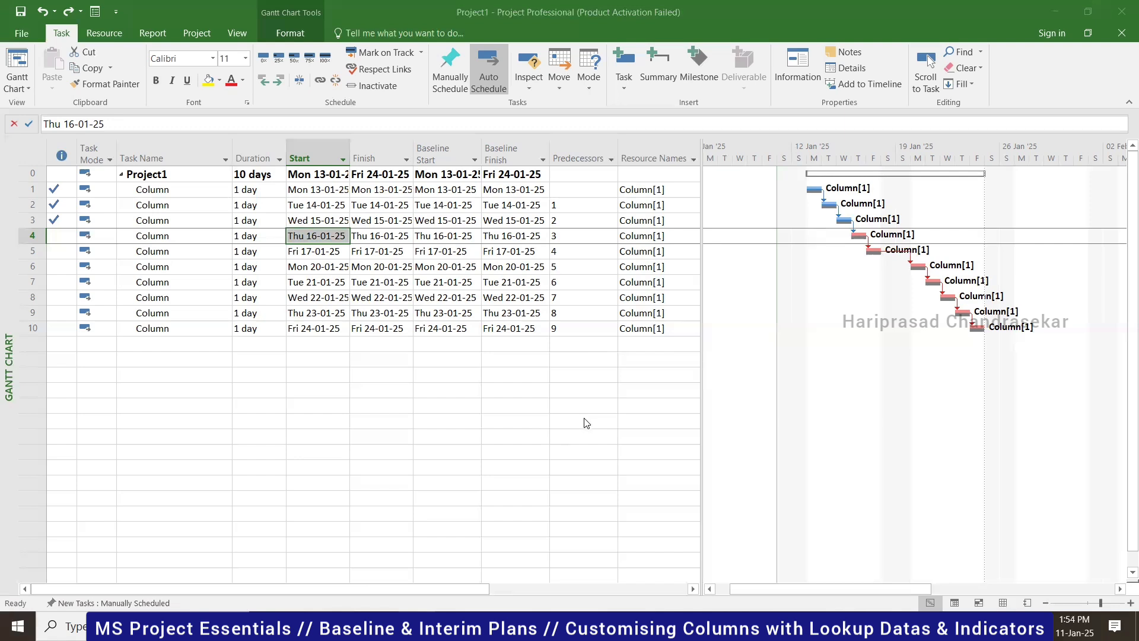
# - Reschedule uncompleted work after Fri 17-01-25, moving task 4 to Mon 20-01-25
pyautogui.click(291, 34)
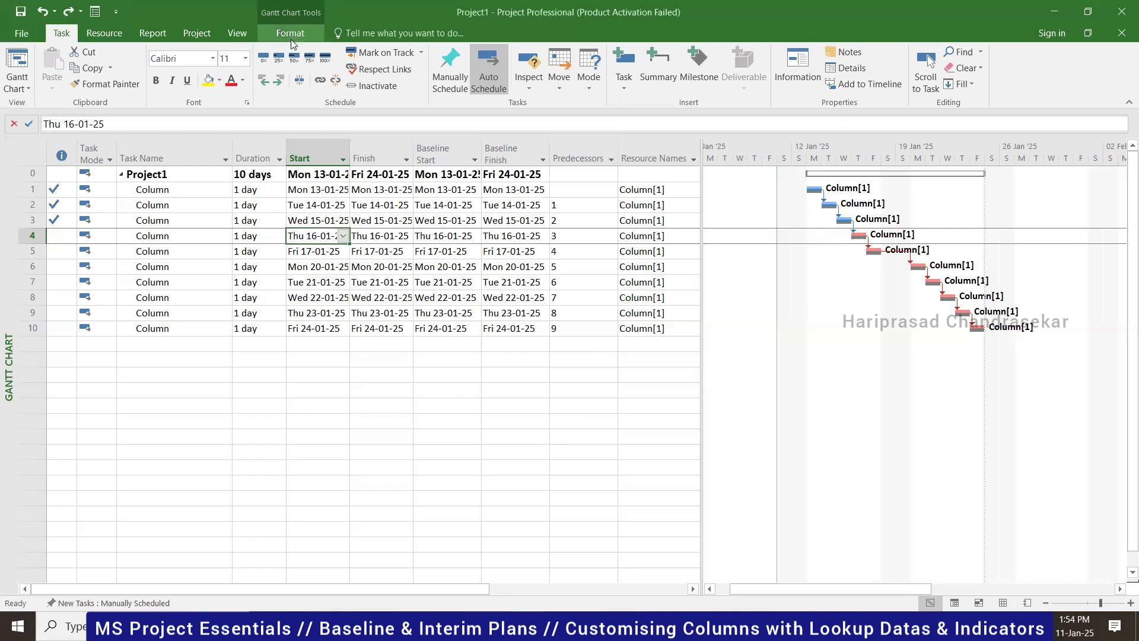
pyautogui.click(197, 33)
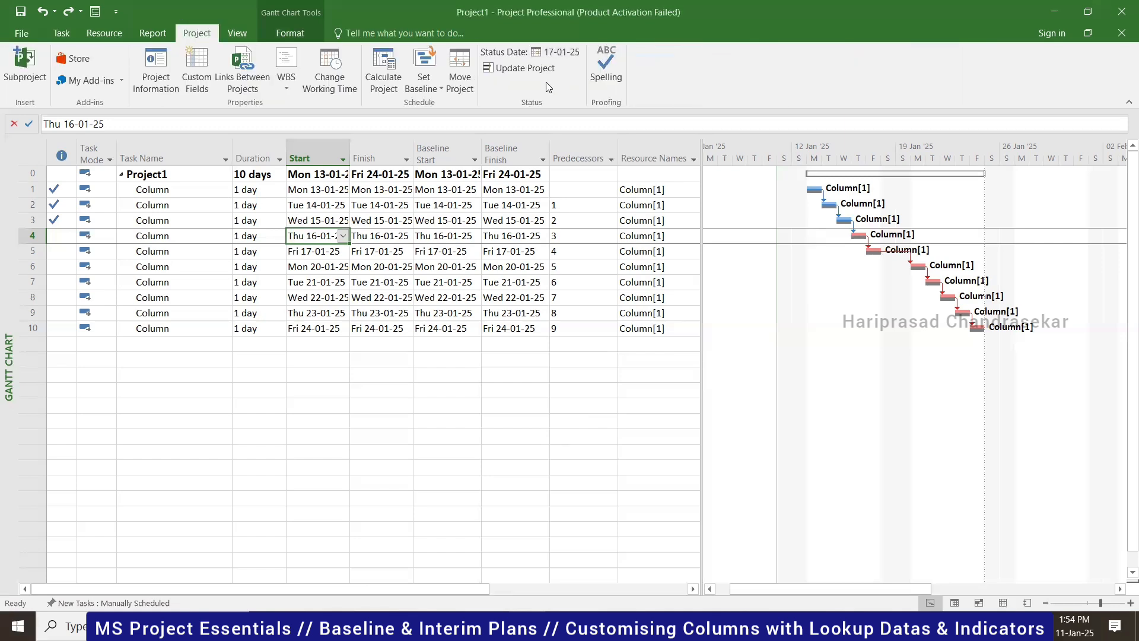
pyautogui.click(525, 68)
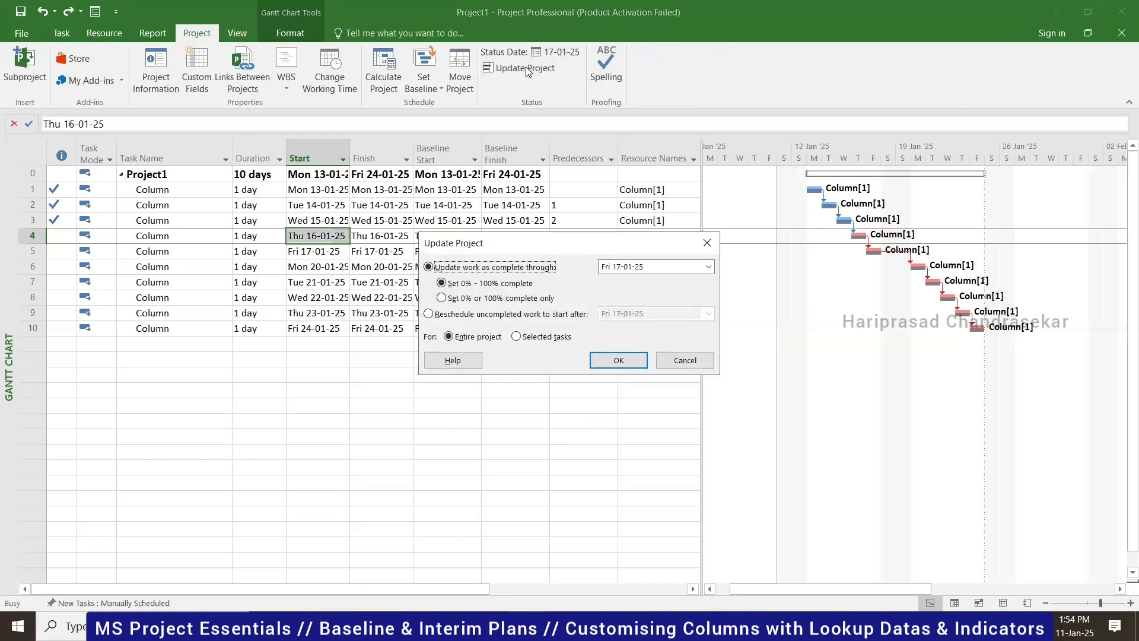
pyautogui.click(439, 316)
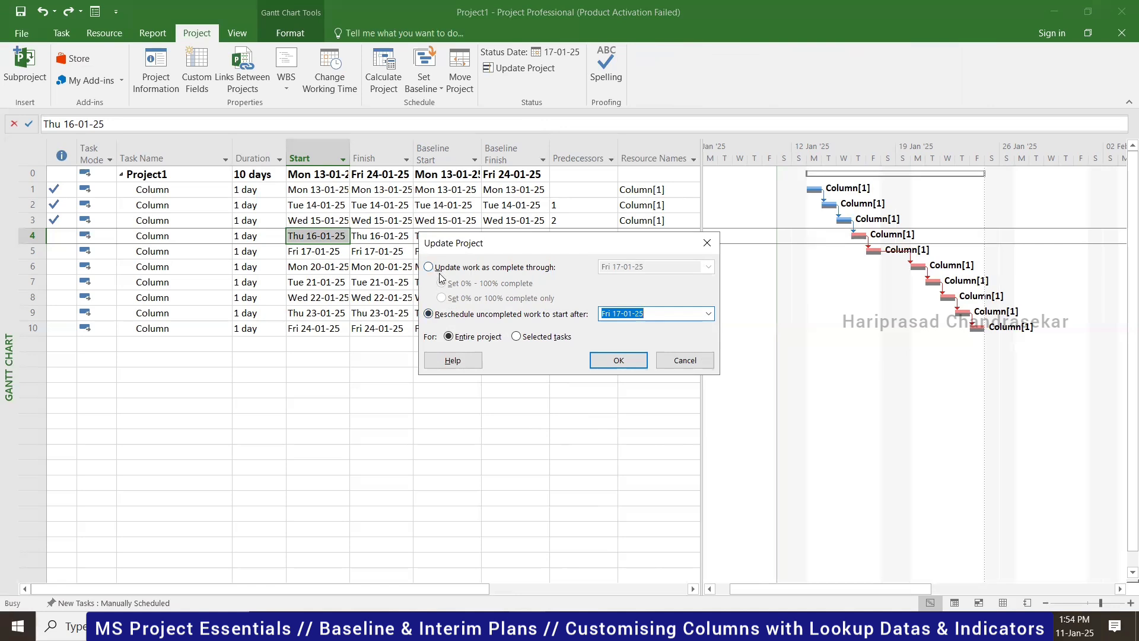
pyautogui.click(620, 361)
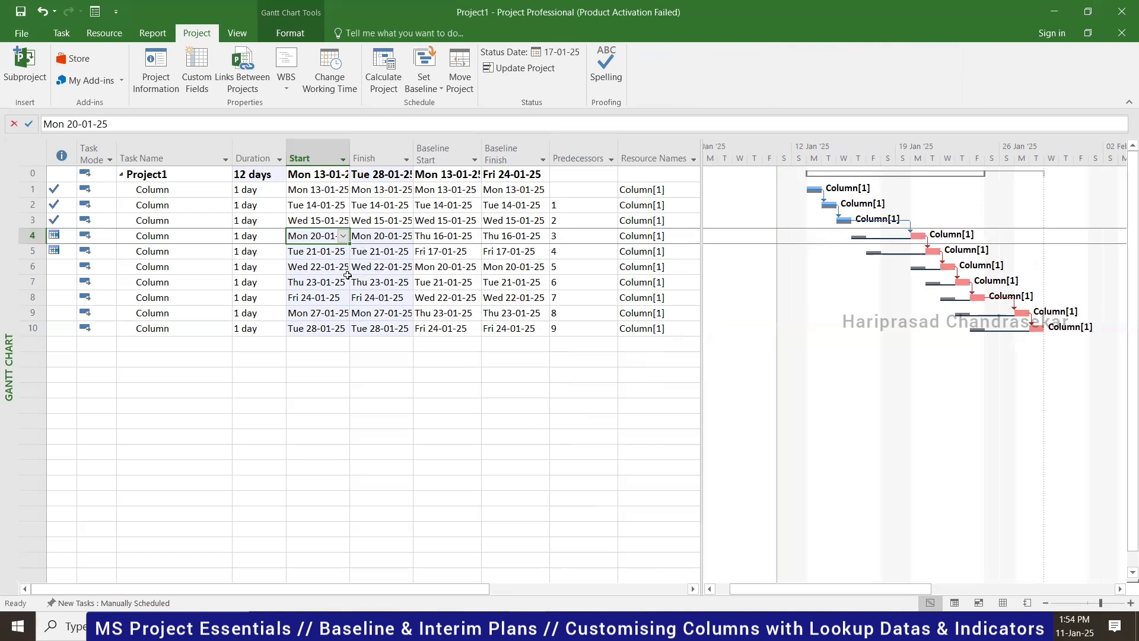
pyautogui.moveTo(53, 237)
pyautogui.click(464, 238)
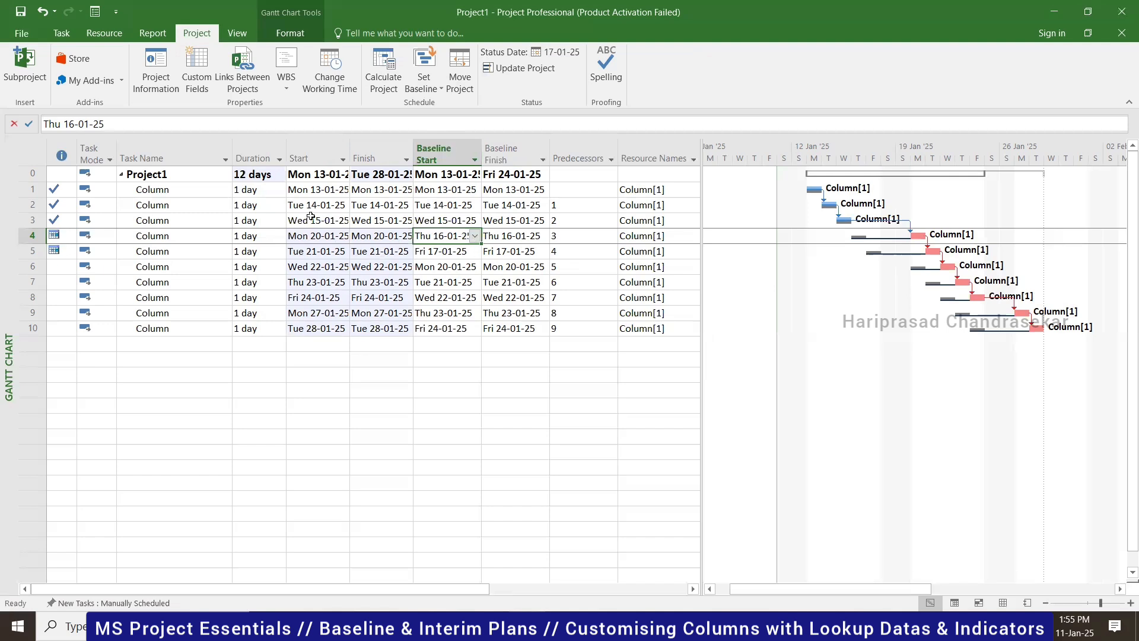
pyautogui.click(305, 238)
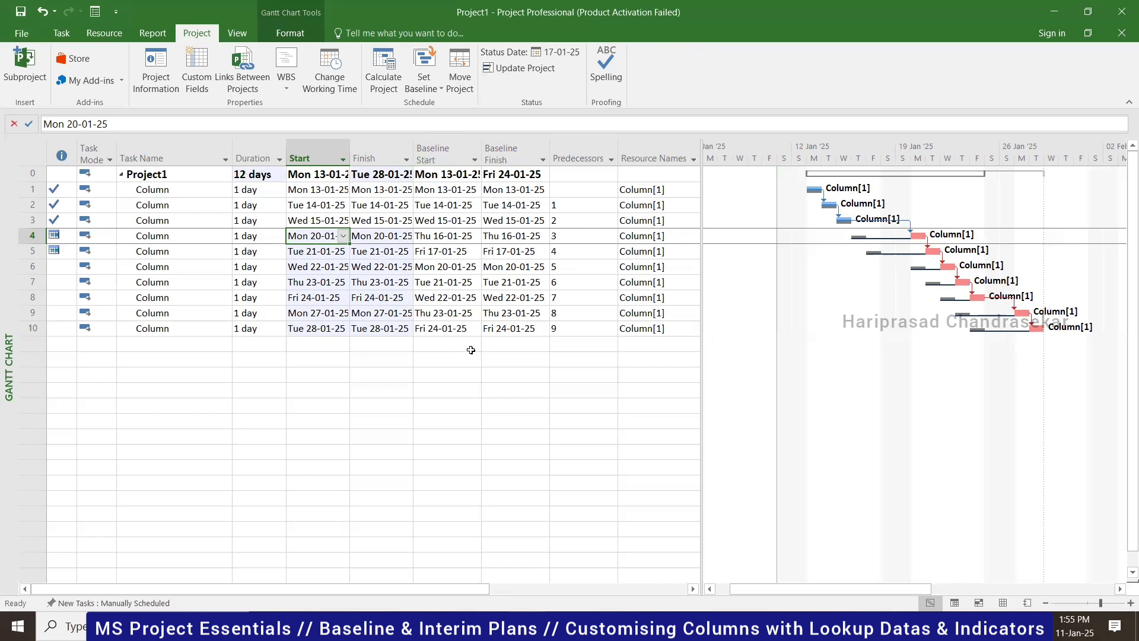
pyautogui.rightClick(440, 151)
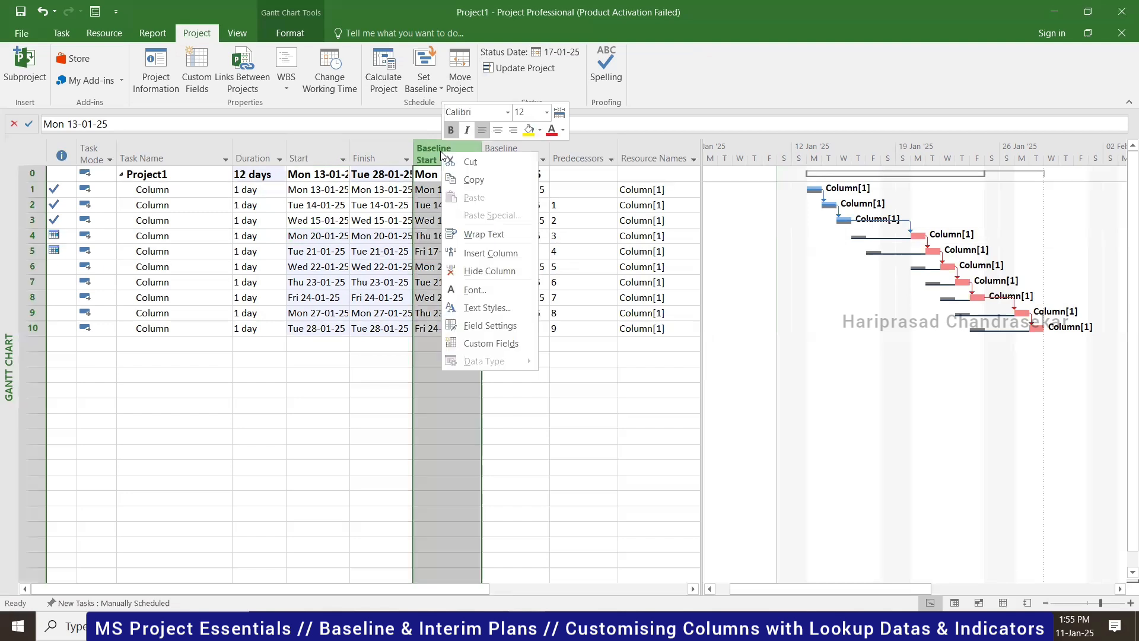
pyautogui.click(485, 269)
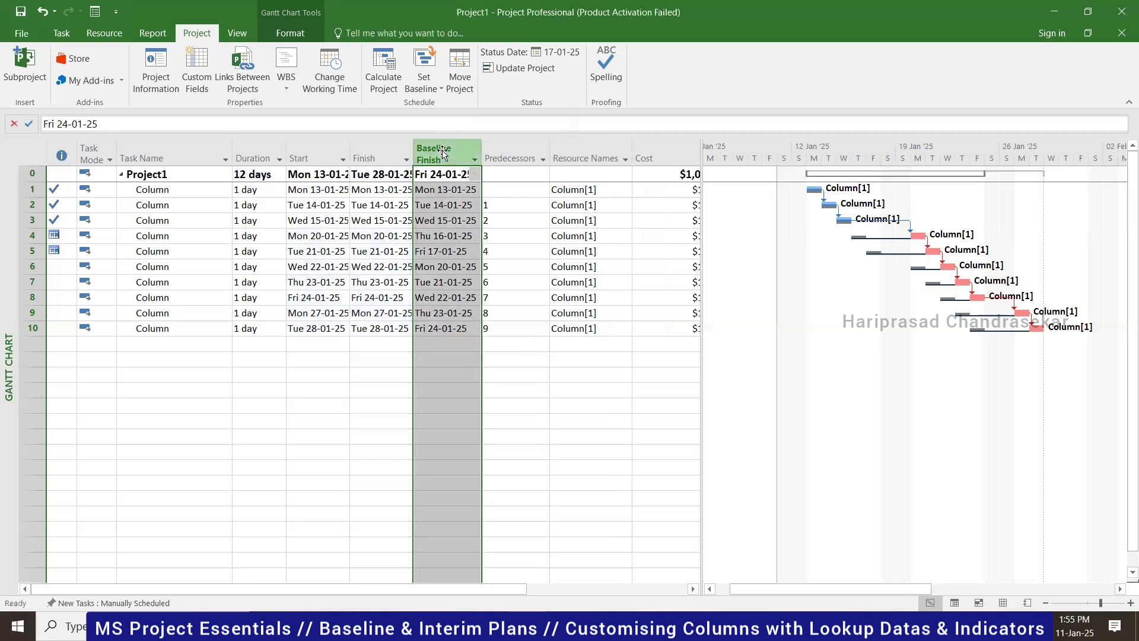
pyautogui.rightClick(442, 154)
pyautogui.click(486, 267)
pyautogui.click(532, 374)
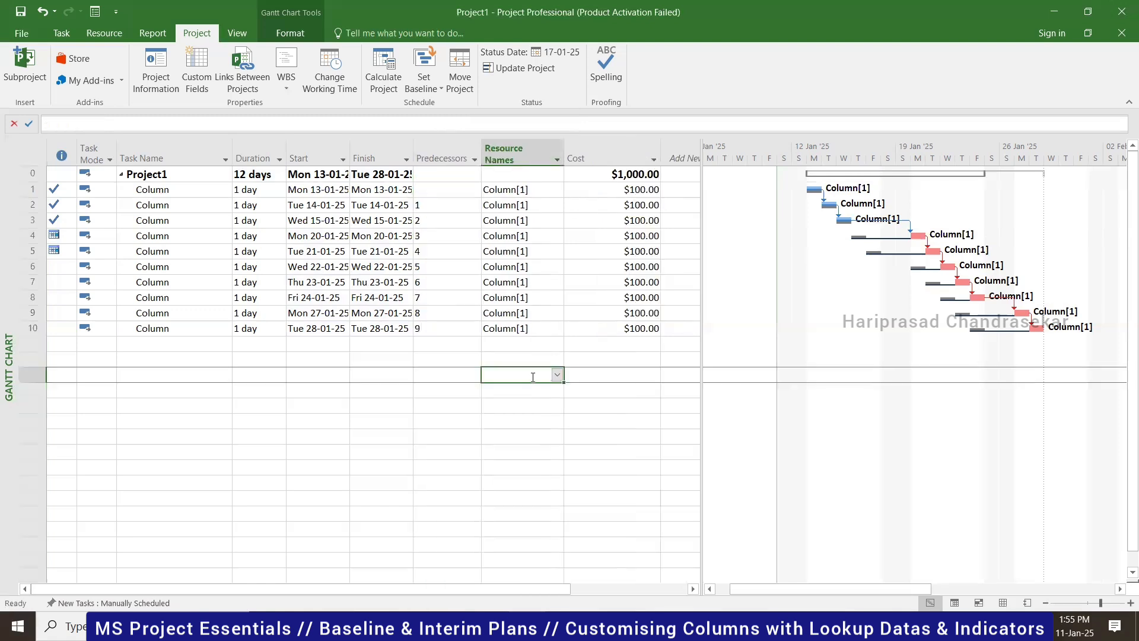
pyautogui.hotkey('ctrl', 'z')
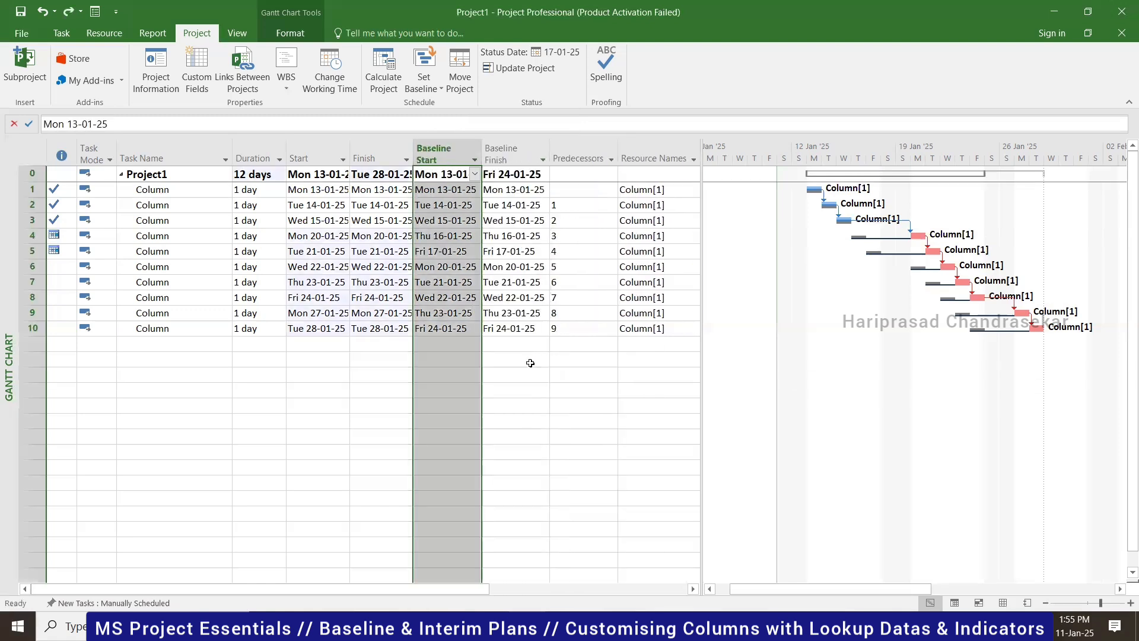
pyautogui.click(330, 347)
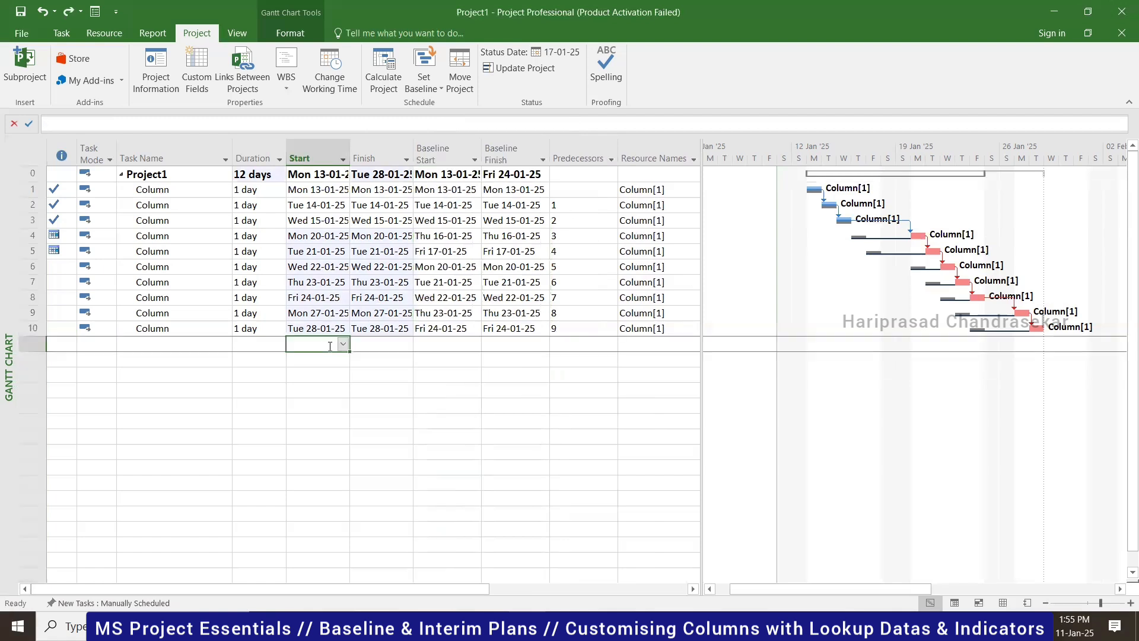
pyautogui.click(327, 328)
pyautogui.click(692, 588)
pyautogui.click(693, 588)
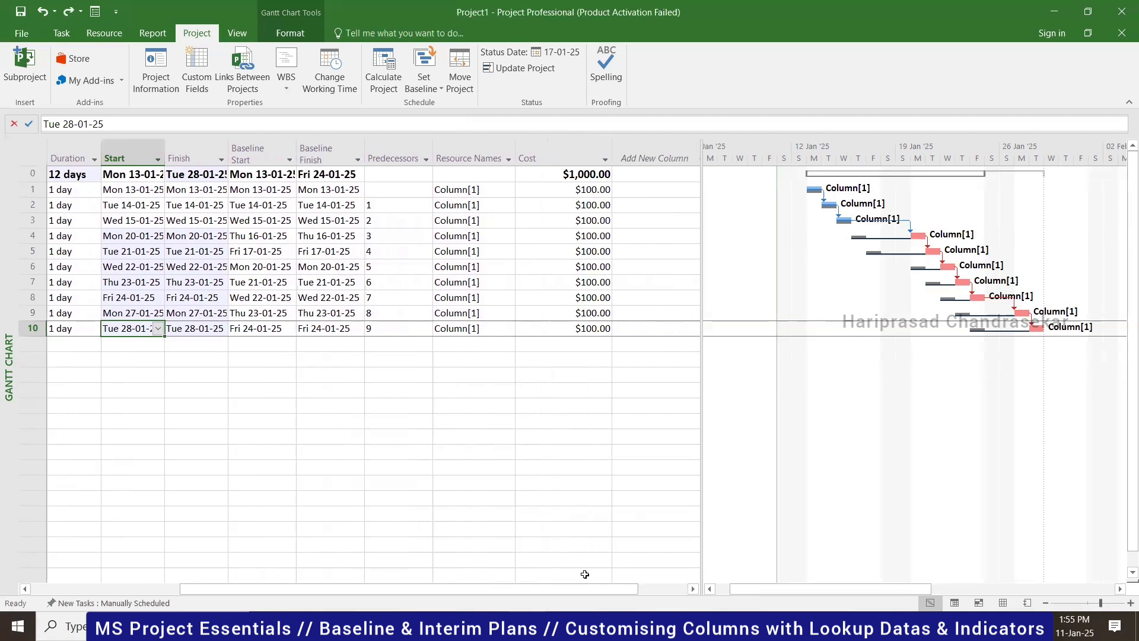
pyautogui.moveTo(217, 587); pyautogui.dragTo(77, 578)
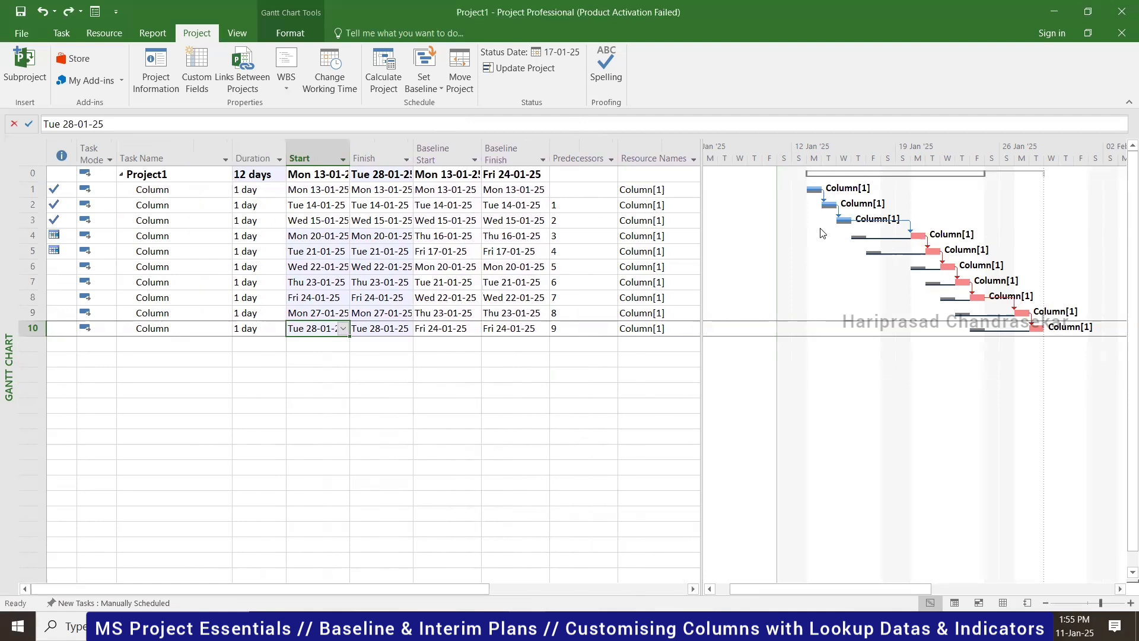
# - Turn the Baseline slippage lines off and back on
pyautogui.click(299, 29)
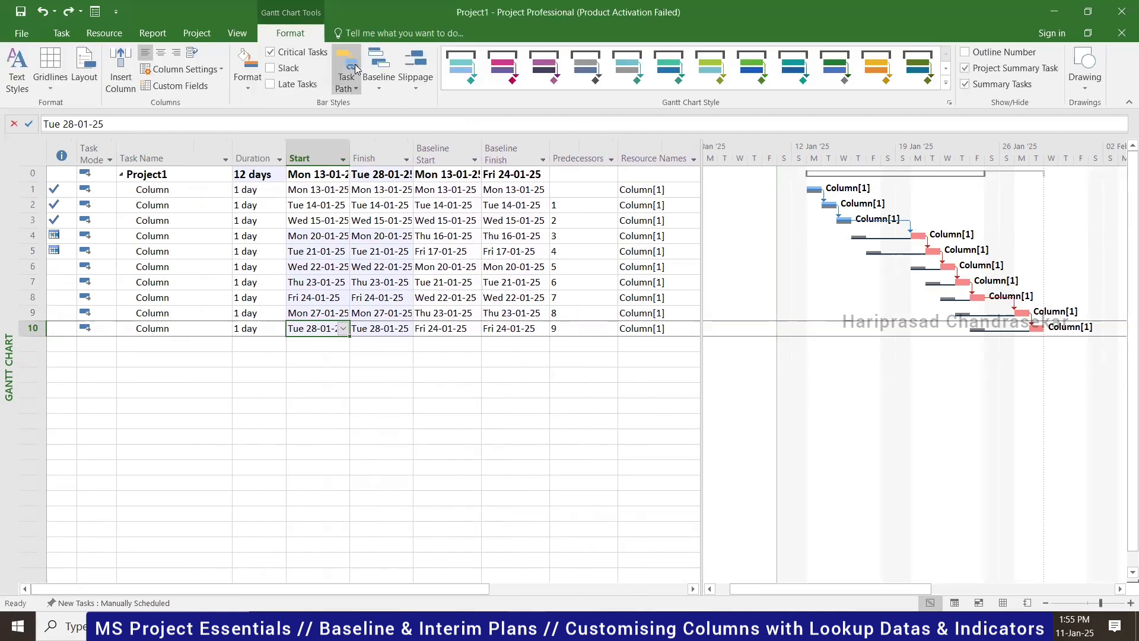
pyautogui.click(417, 82)
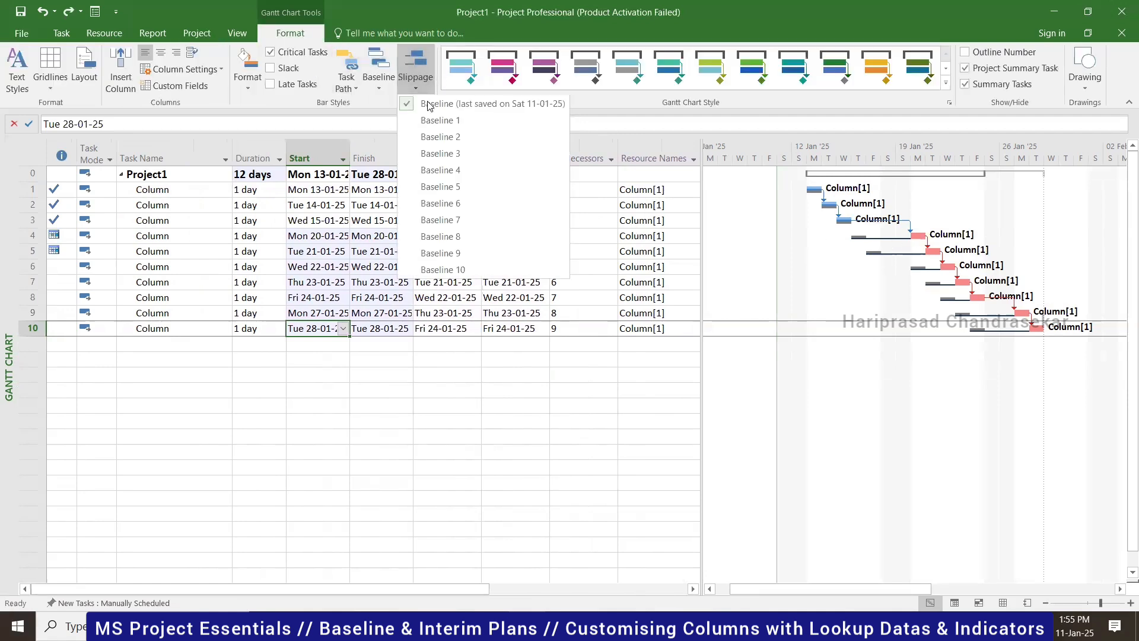
pyautogui.click(515, 114)
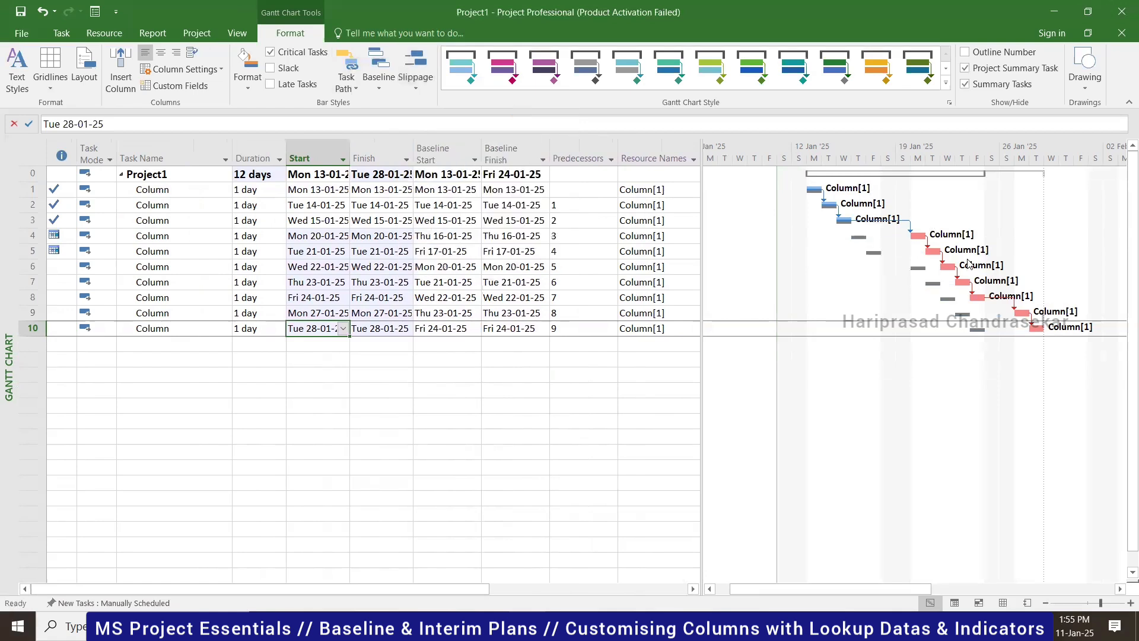
pyautogui.click(408, 89)
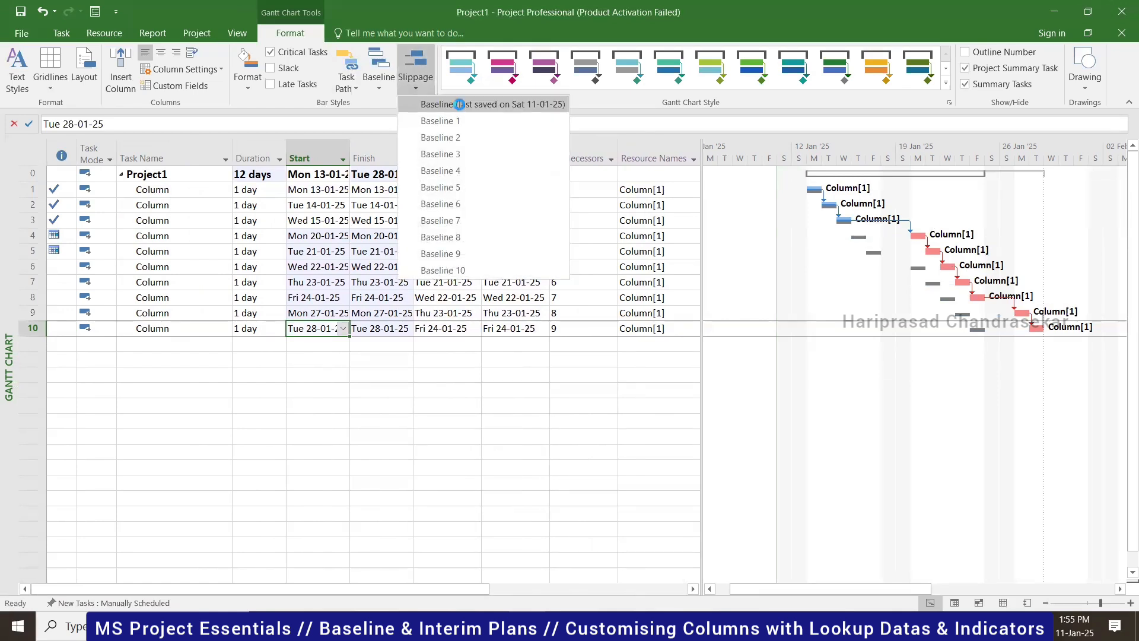
pyautogui.click(459, 104)
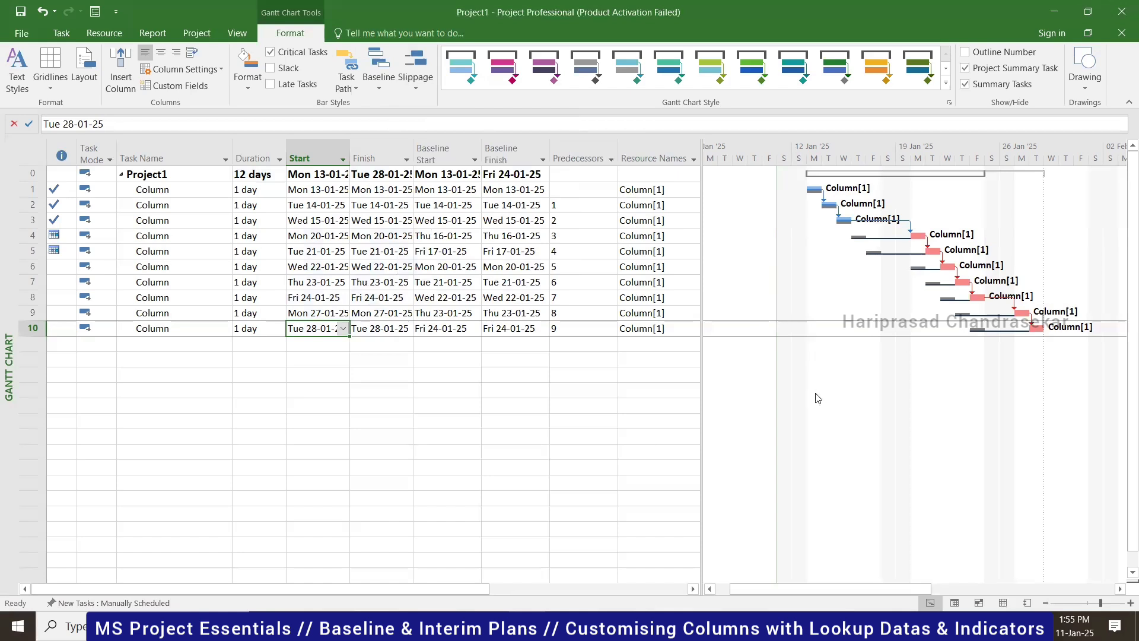
# - Toggle outline numbers before task names and select the Project1 summary row
pyautogui.click(972, 53)
pyautogui.click(973, 54)
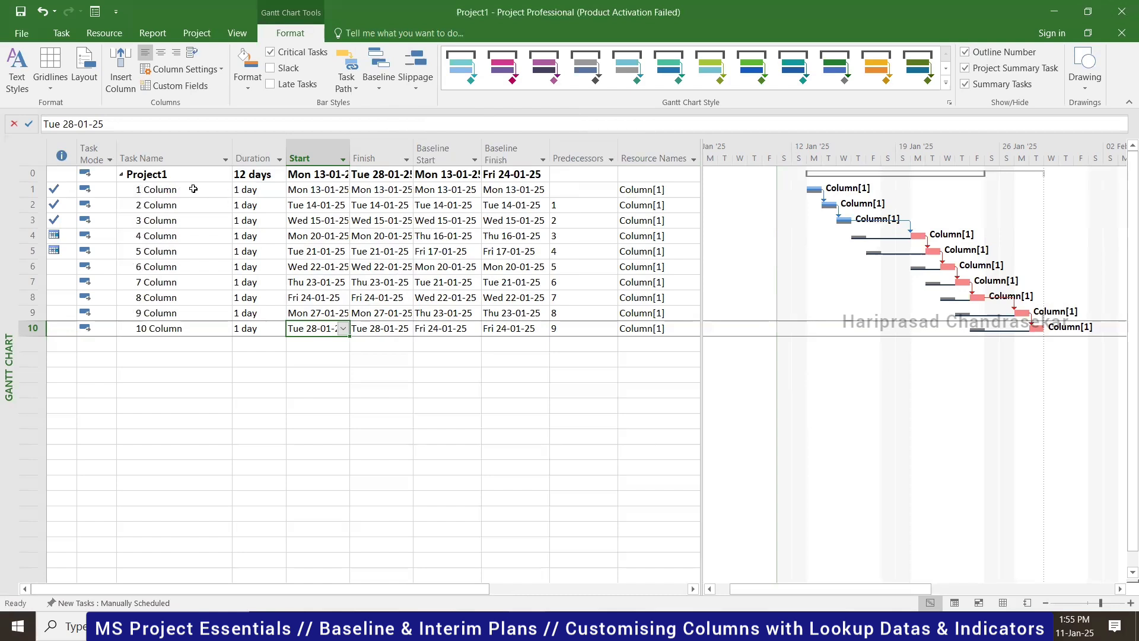
pyautogui.click(180, 175)
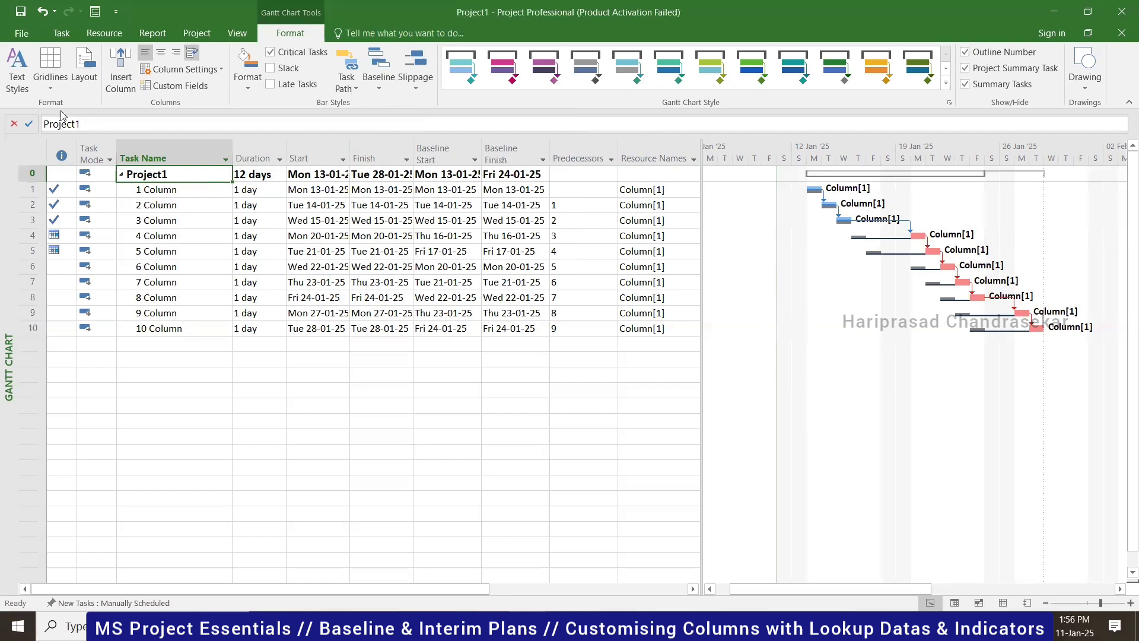
# - Save As 'Columns' into the Alight Steel MSP folder, renaming the summary row to Columns
pyautogui.click(21, 11)
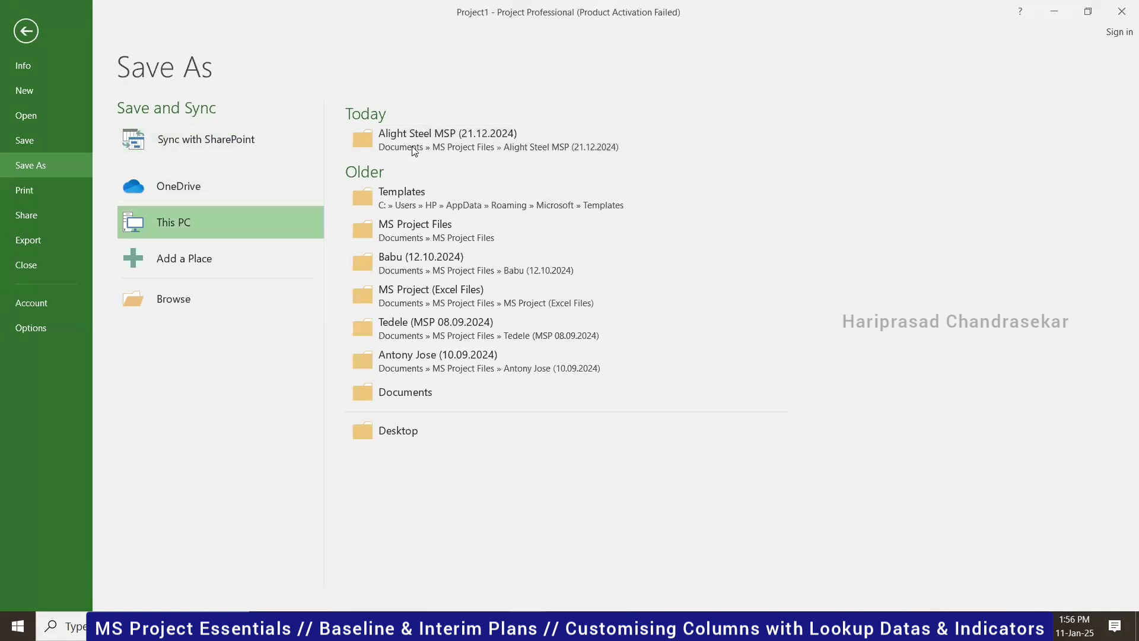
pyautogui.click(449, 134)
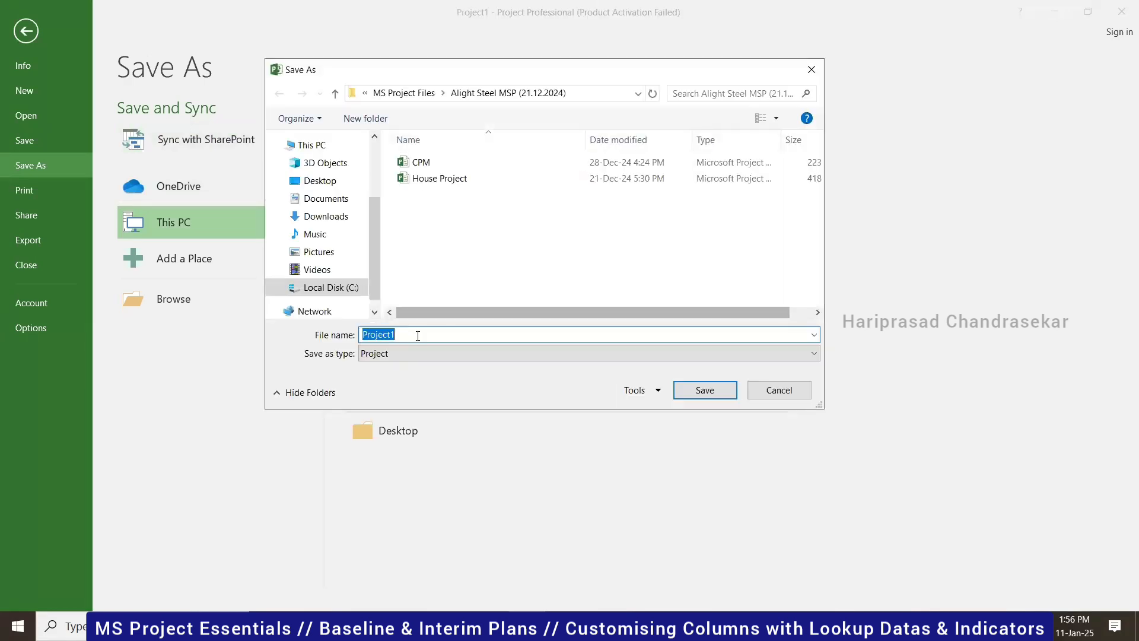
pyautogui.write('Column')
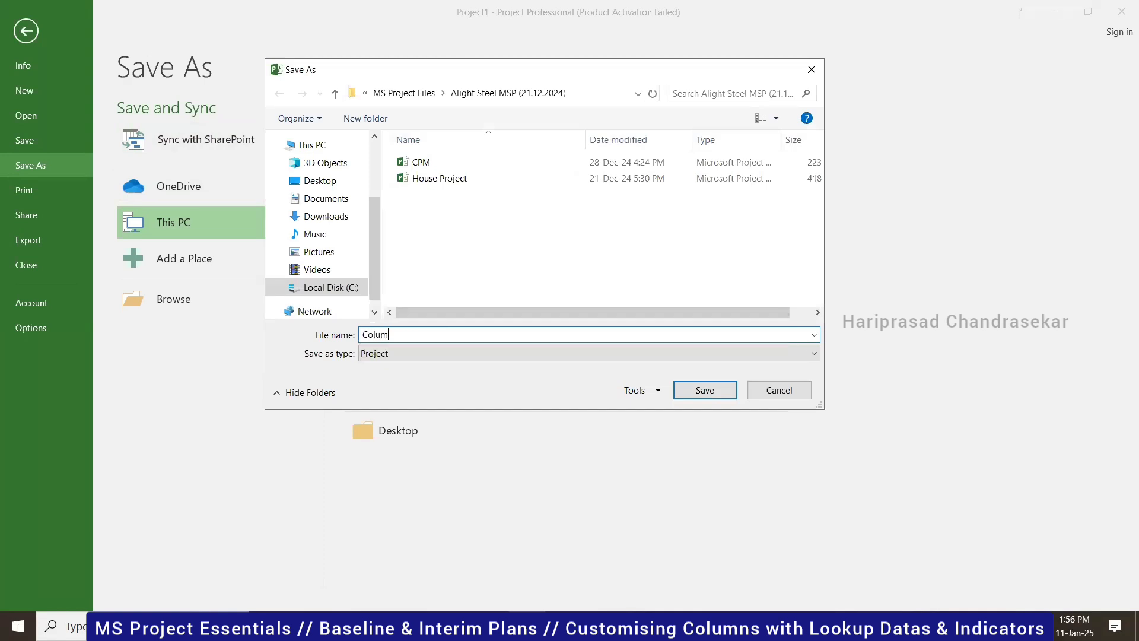
pyautogui.write('s')
pyautogui.click(715, 391)
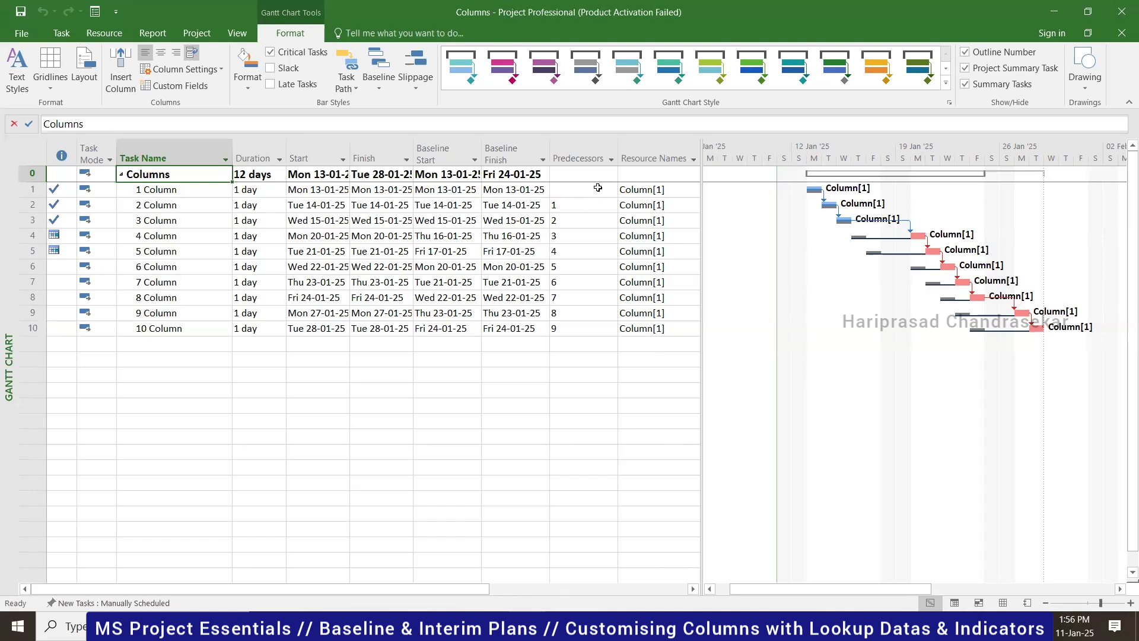
# - Widen the task table and add an Actual Cost column showing $100.00 for tasks 1–3
pyautogui.moveTo(701, 202); pyautogui.dragTo(845, 202)
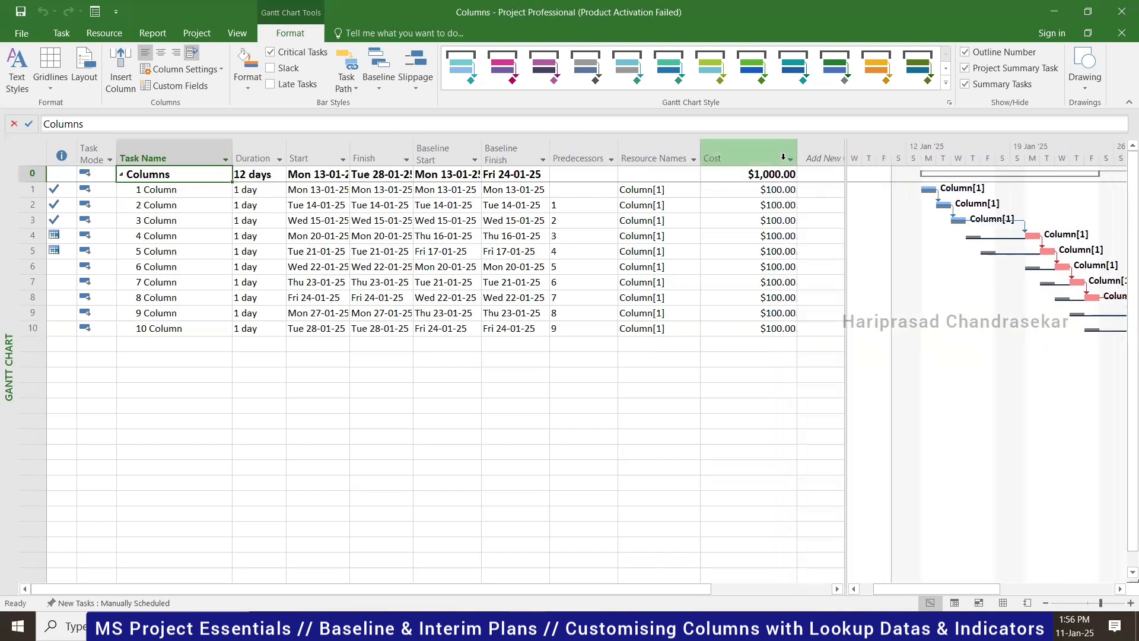
pyautogui.click(821, 155)
pyautogui.write('active')
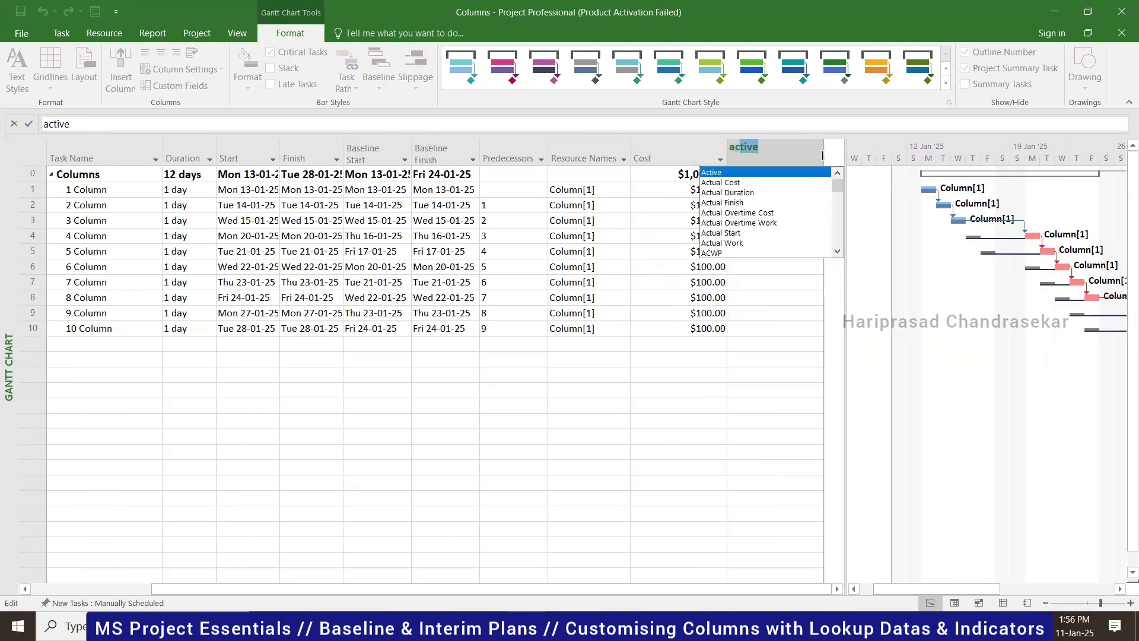
pyautogui.click(751, 182)
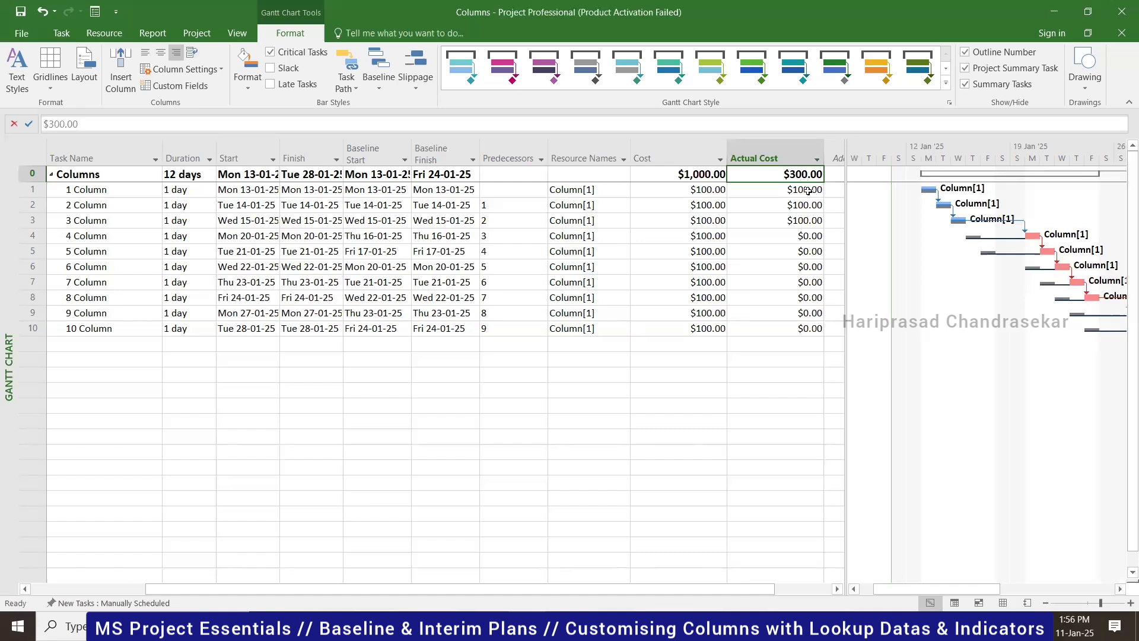
pyautogui.click(803, 191)
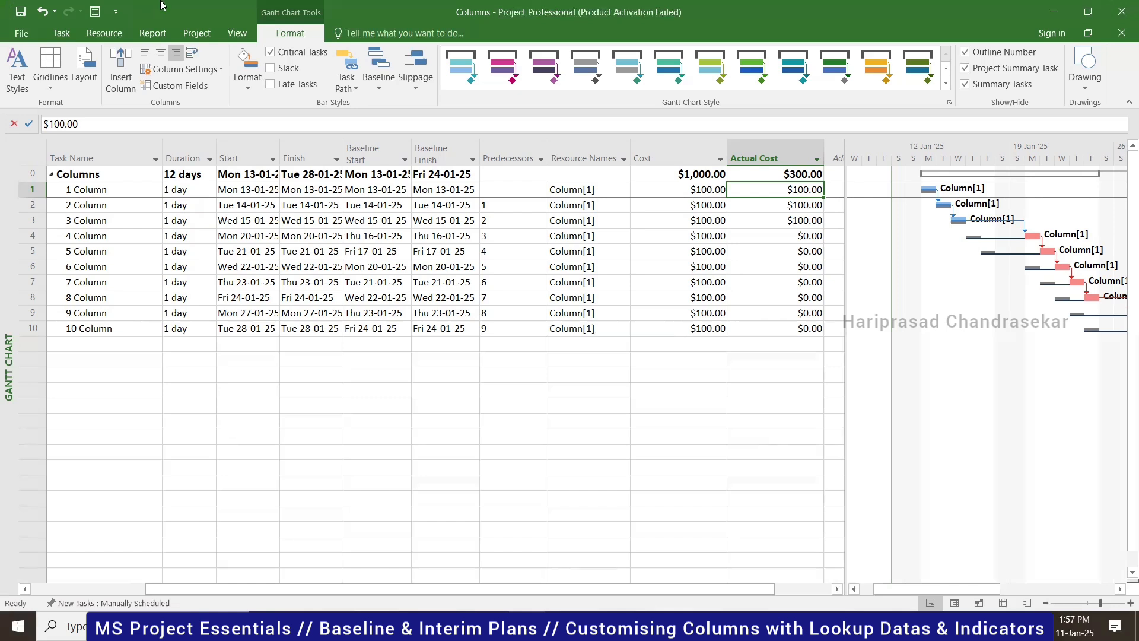
pyautogui.click(188, 33)
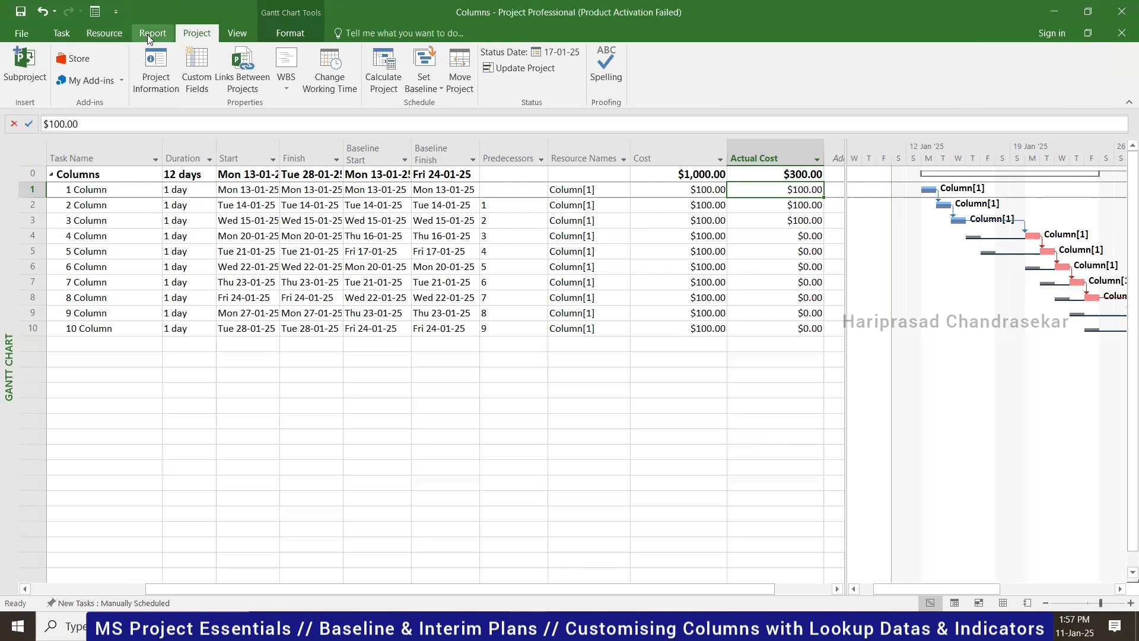
# - Apply the Earned Value table to the task sheet via More Tables
pyautogui.click(234, 34)
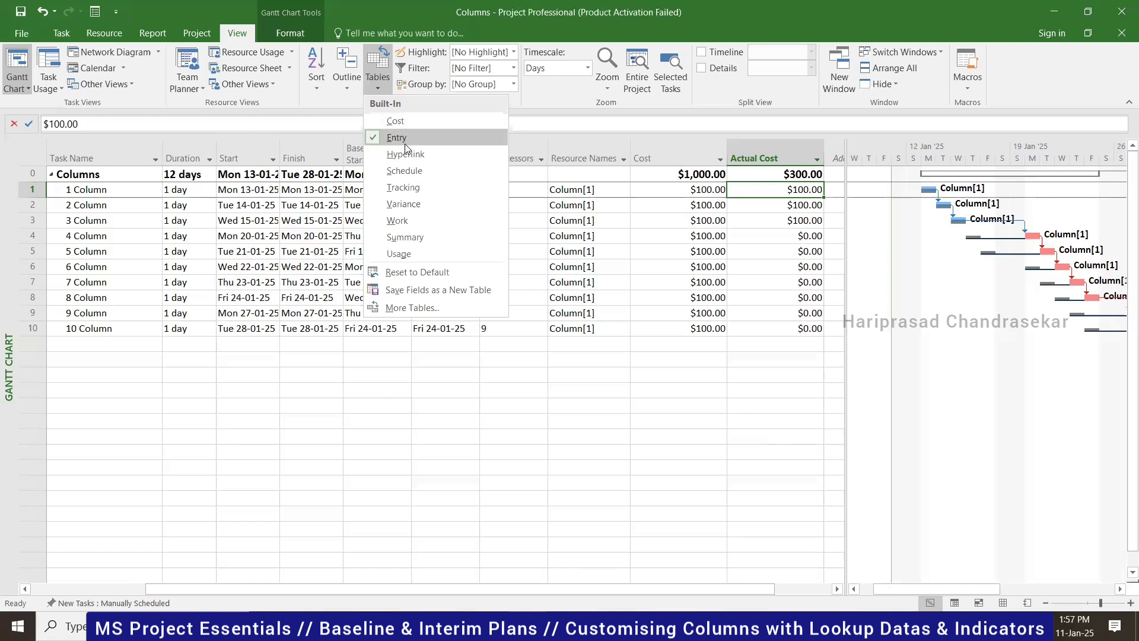
pyautogui.click(414, 308)
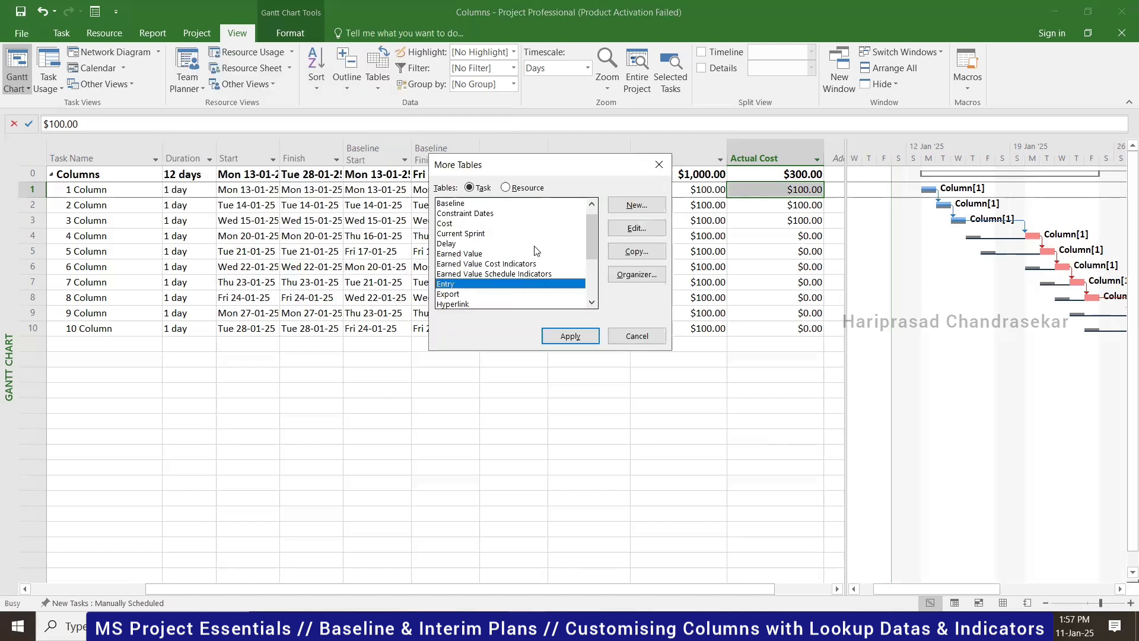
pyautogui.click(535, 254)
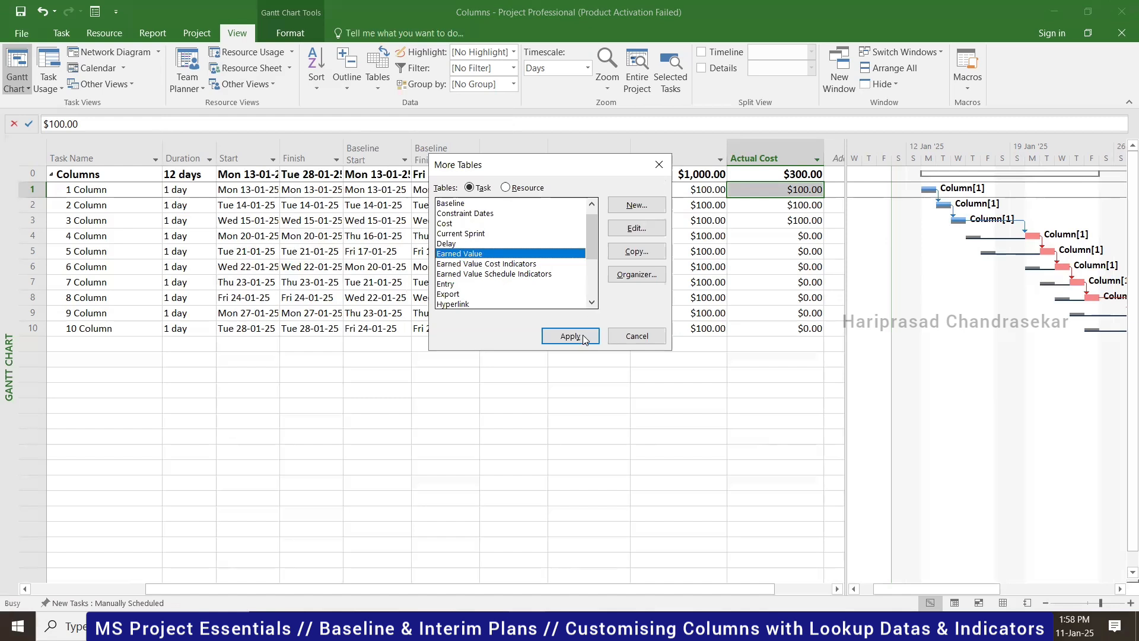
pyautogui.click(561, 336)
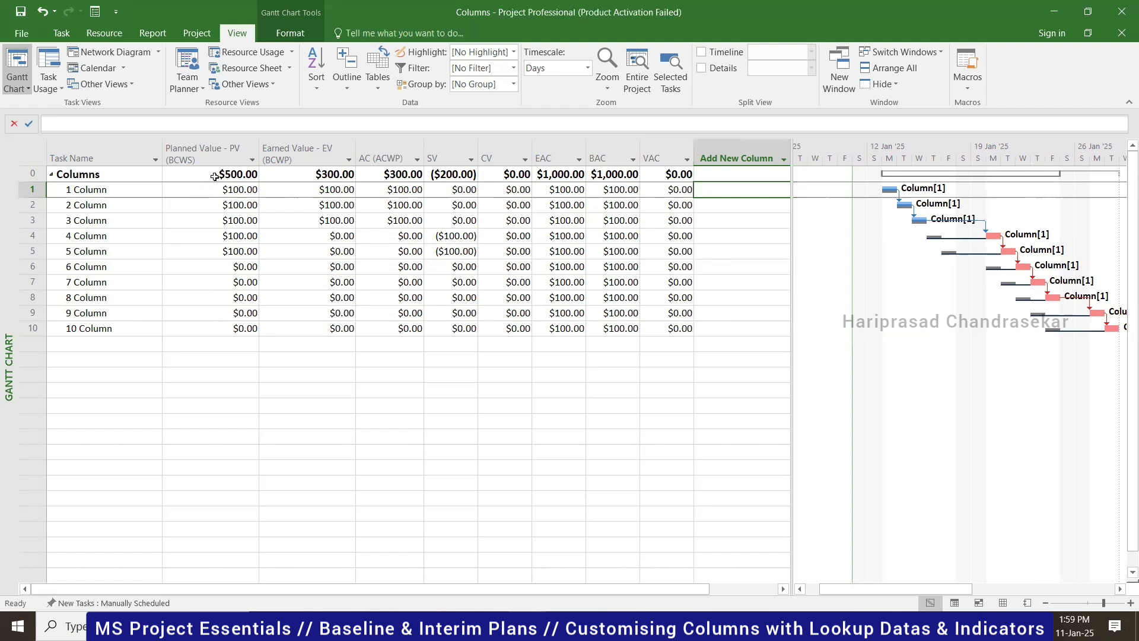
# - Check the project's total EV ($300.00), AC ($300.00) and task 1's actual cost
pyautogui.click(327, 175)
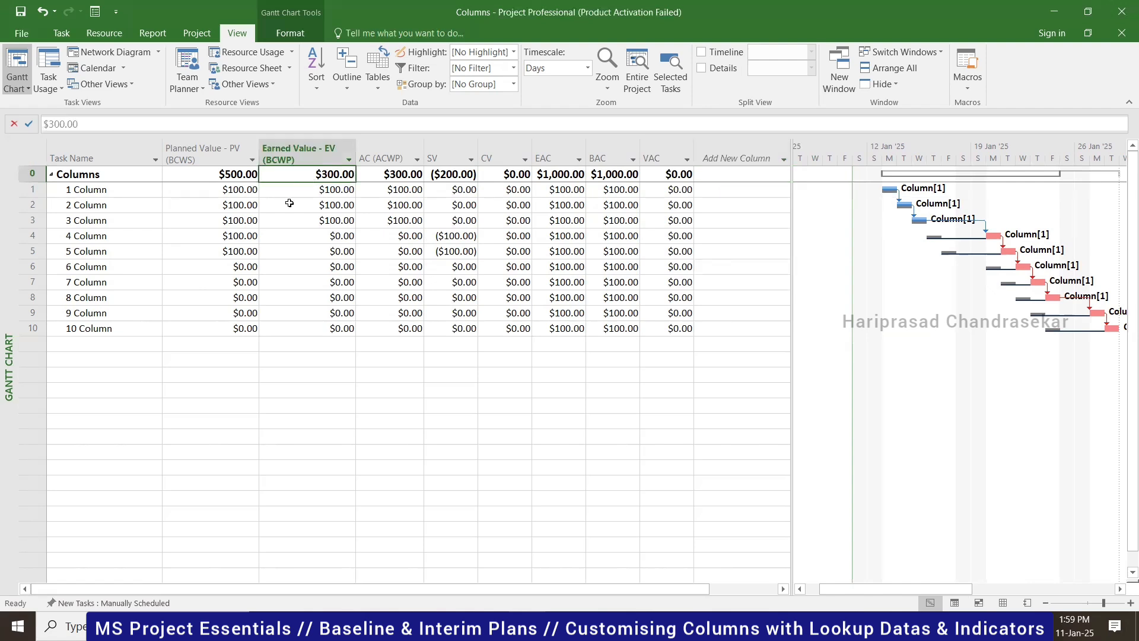
pyautogui.click(399, 175)
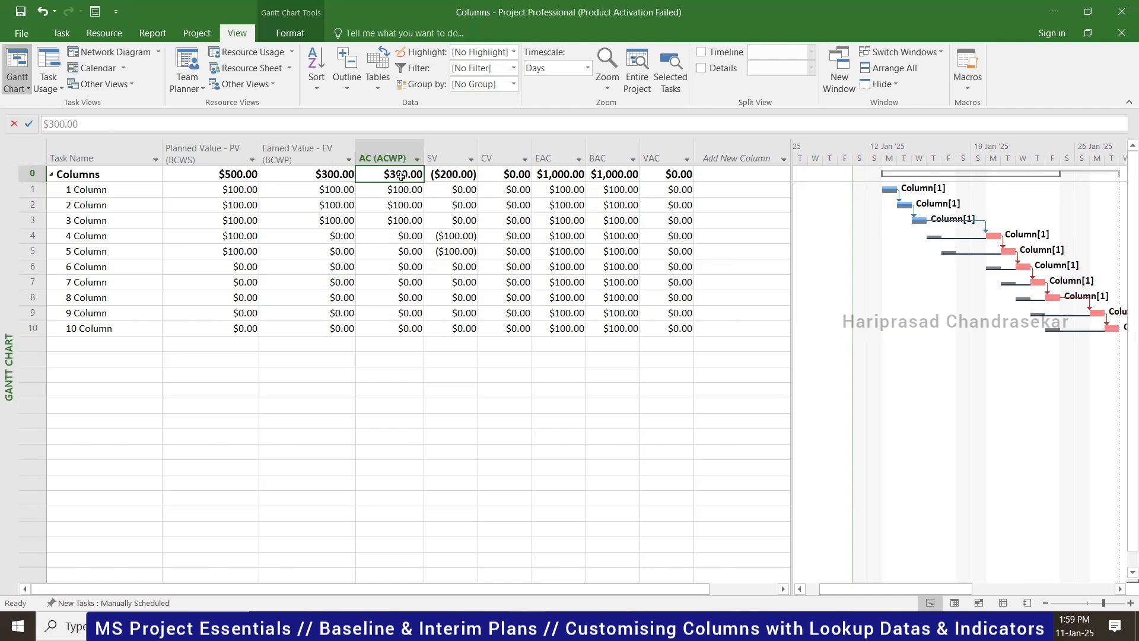
pyautogui.click(401, 188)
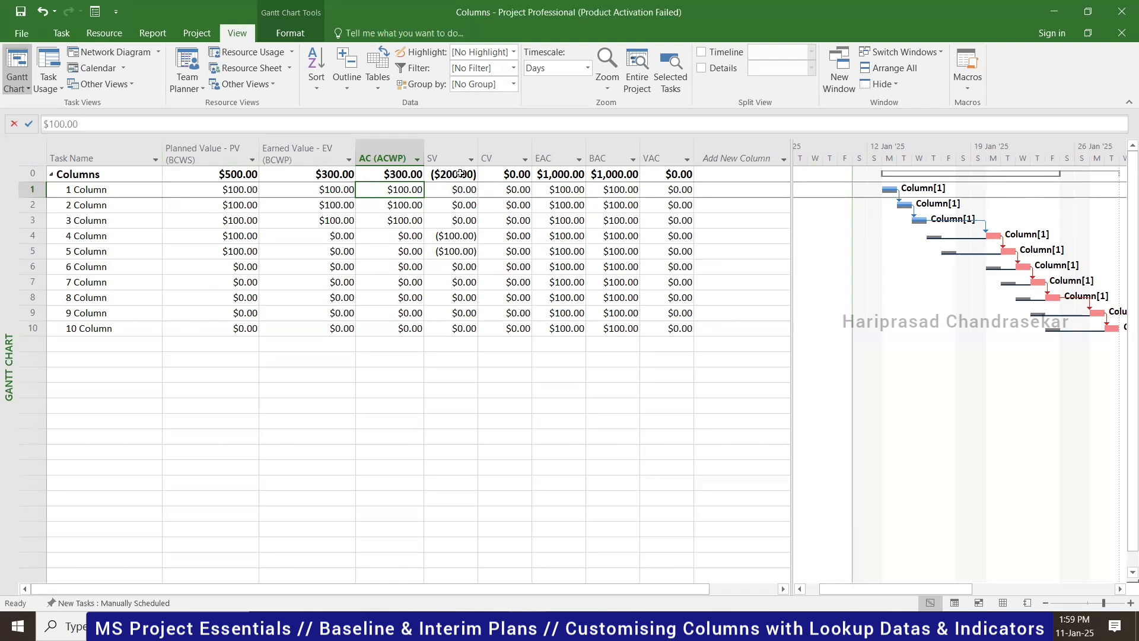
# - Add CPI and SPI as new columns in the Earned Value table
pyautogui.click(748, 157)
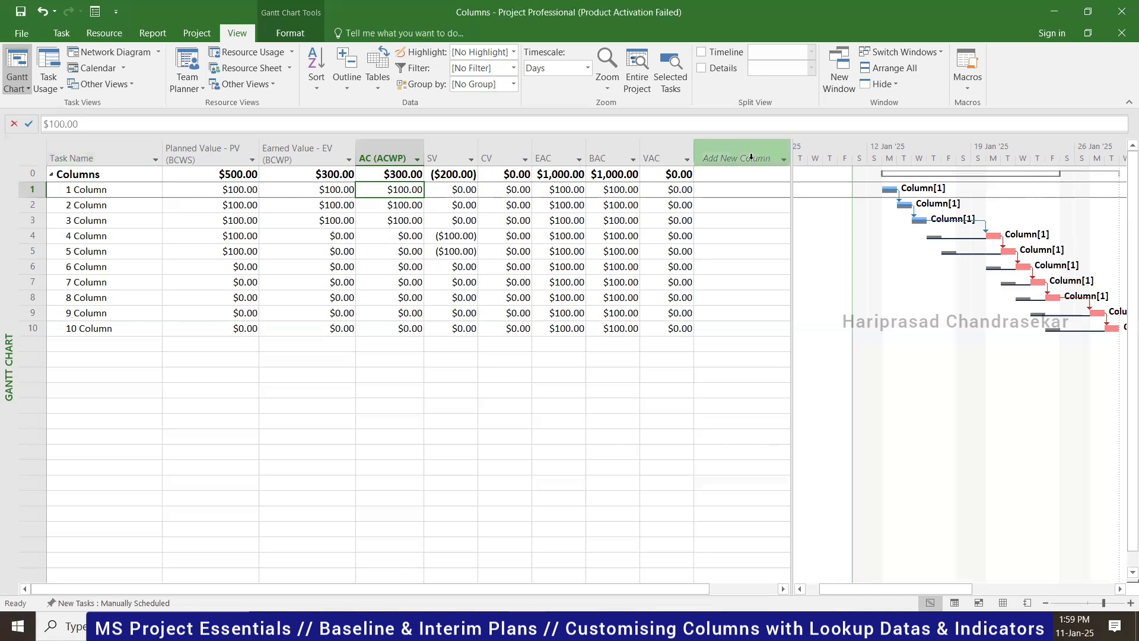
pyautogui.write('cpi')
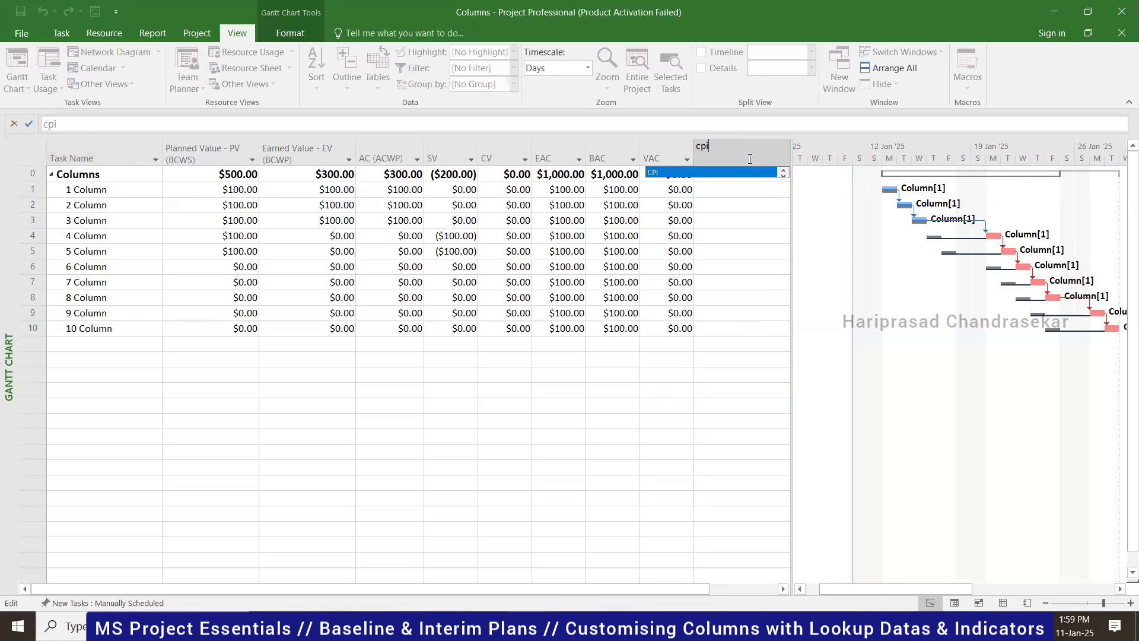
pyautogui.click(750, 170)
pyautogui.moveTo(792, 178); pyautogui.dragTo(924, 178)
pyautogui.click(831, 149)
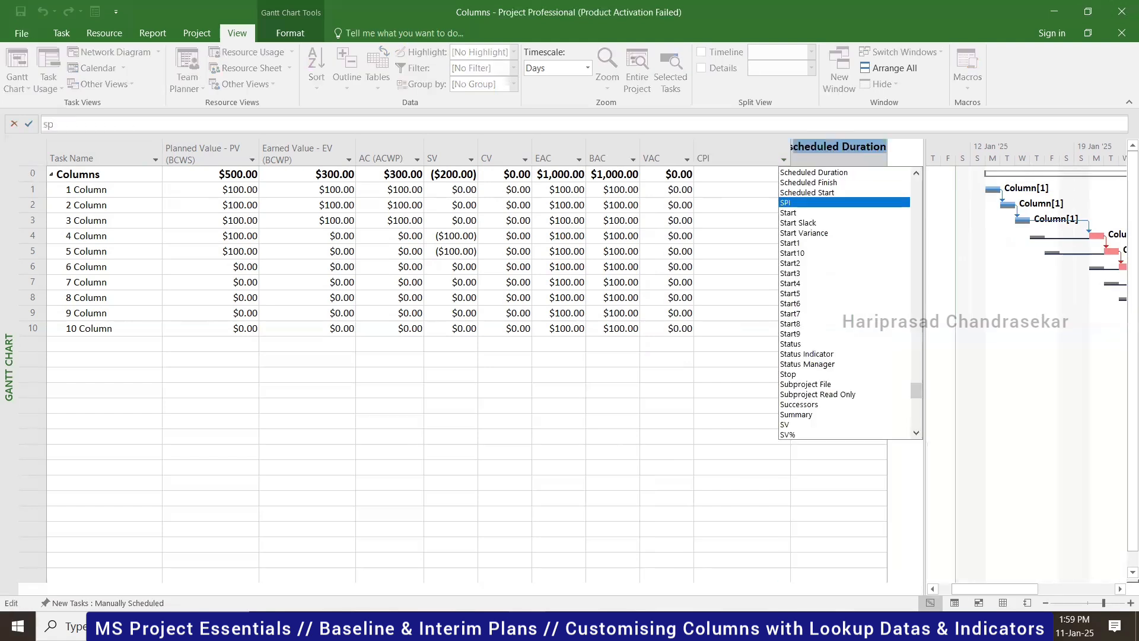
pyautogui.write('spi')
pyautogui.click(815, 173)
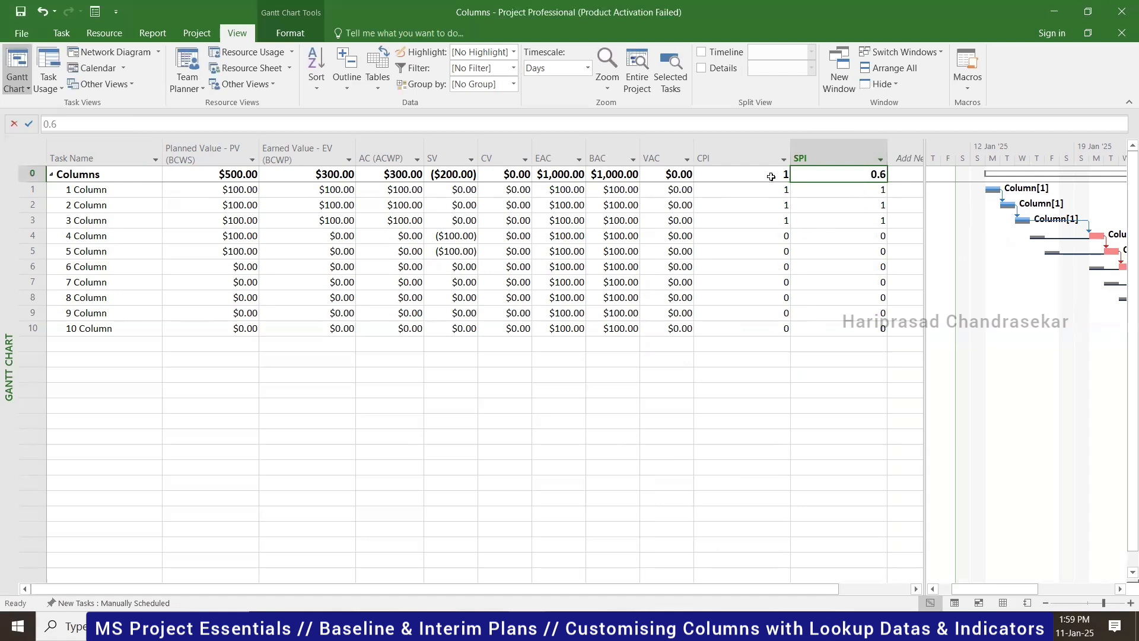
# - Check task 1's earned value and the project's CPI of 1 and SPI of 0.6
pyautogui.click(330, 191)
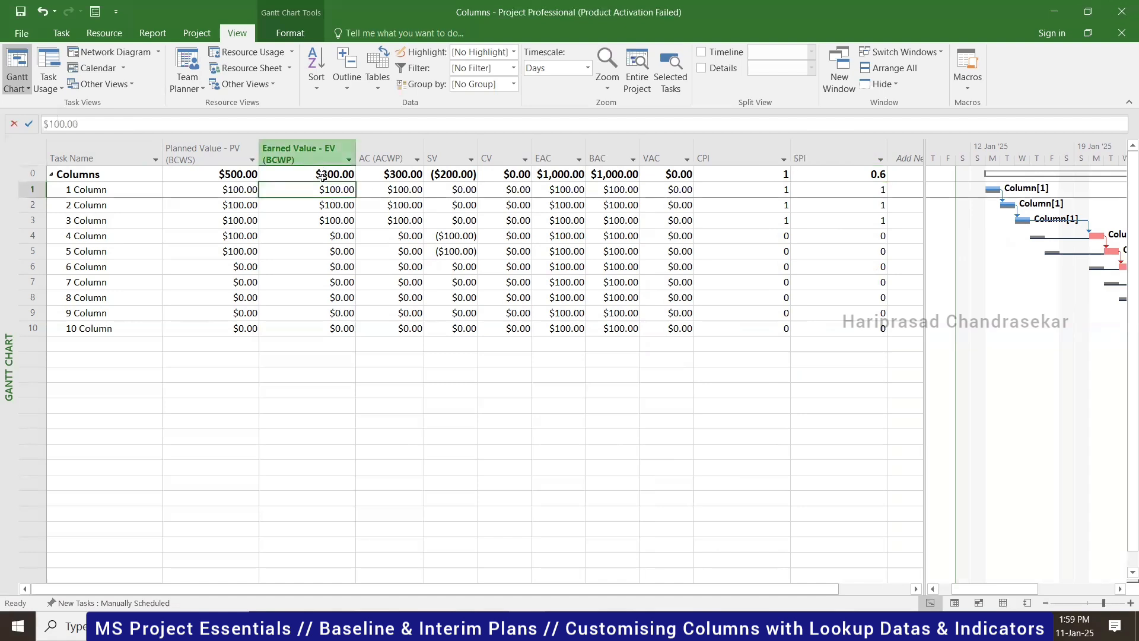
pyautogui.click(777, 175)
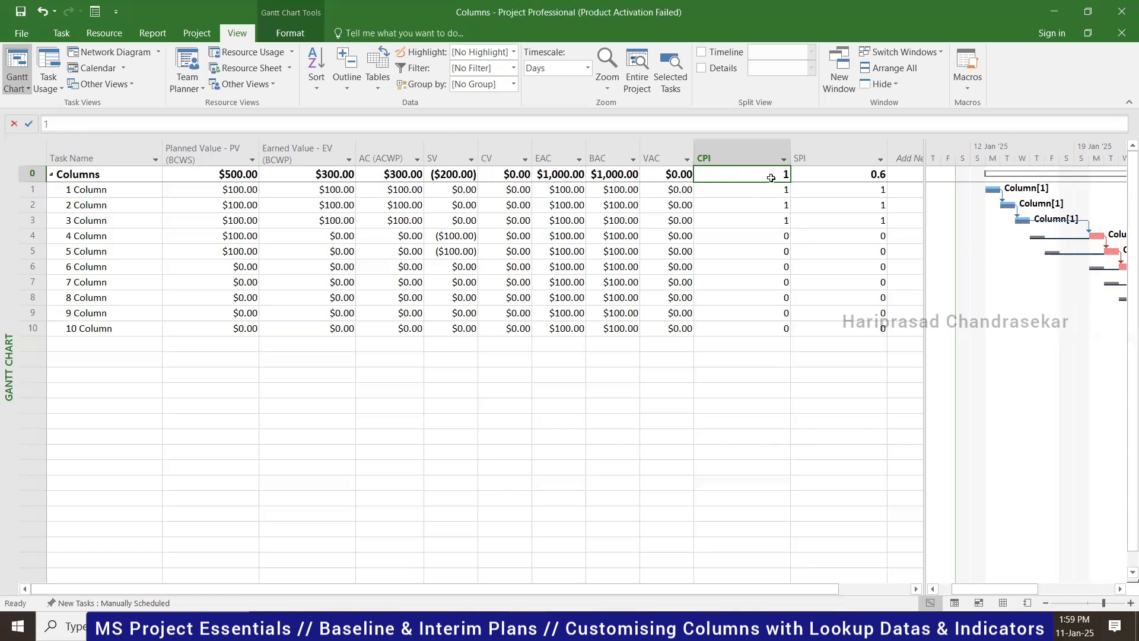
pyautogui.click(868, 175)
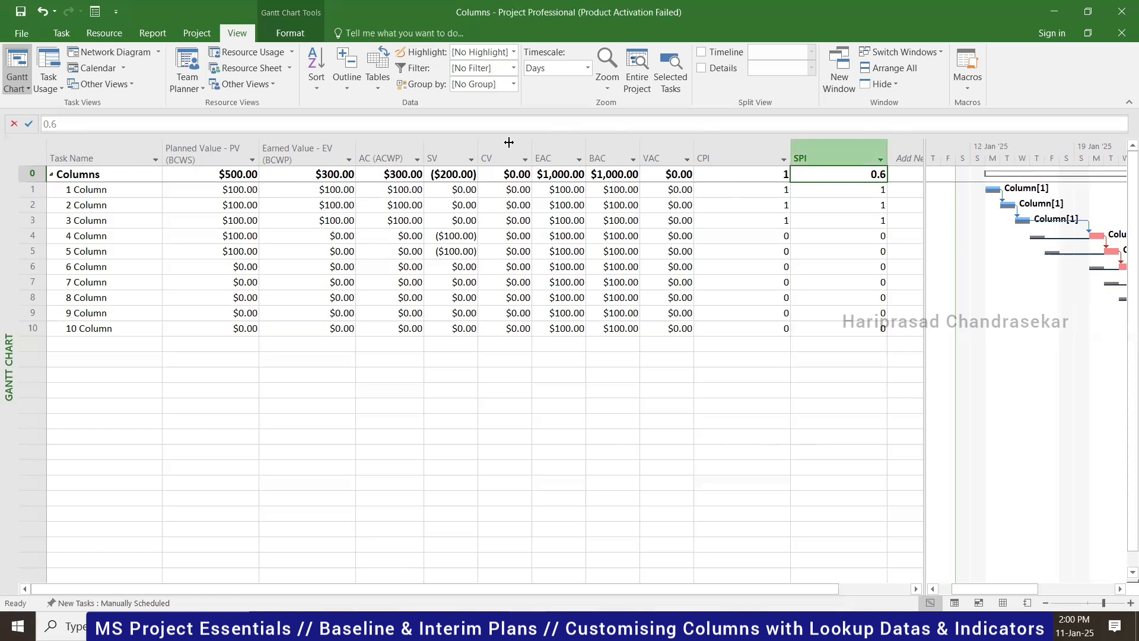
# - Switch to the Entry table and enter $200.00 Actual Cost for tasks 1, 2 and 3
pyautogui.click(377, 86)
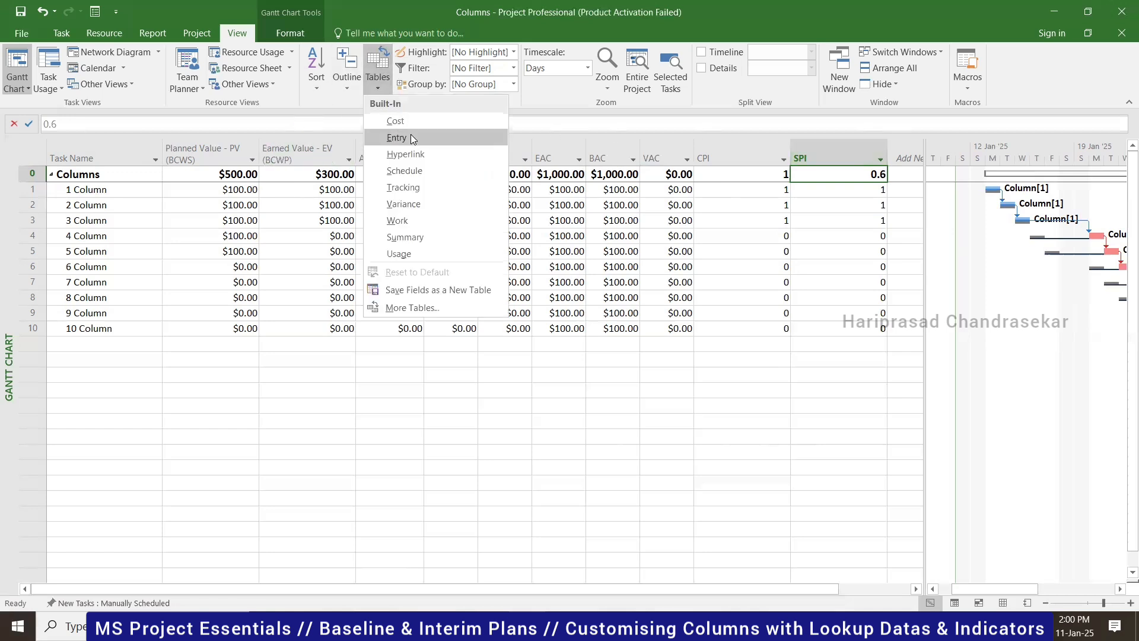
pyautogui.click(411, 135)
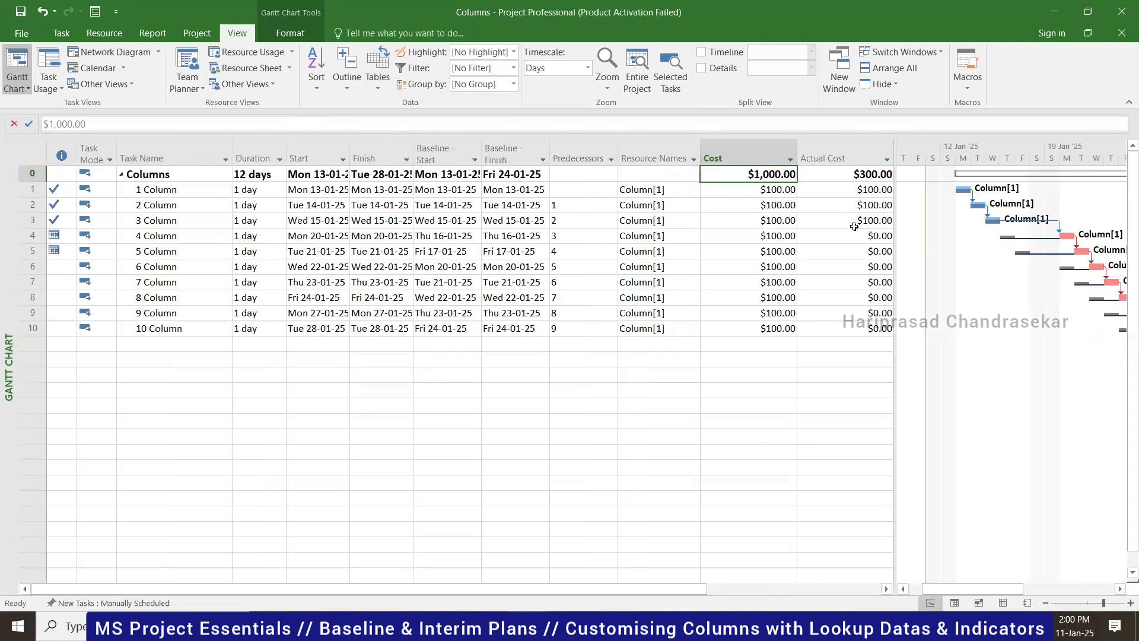
pyautogui.click(859, 191)
pyautogui.write('$200.00')
pyautogui.press('Return')
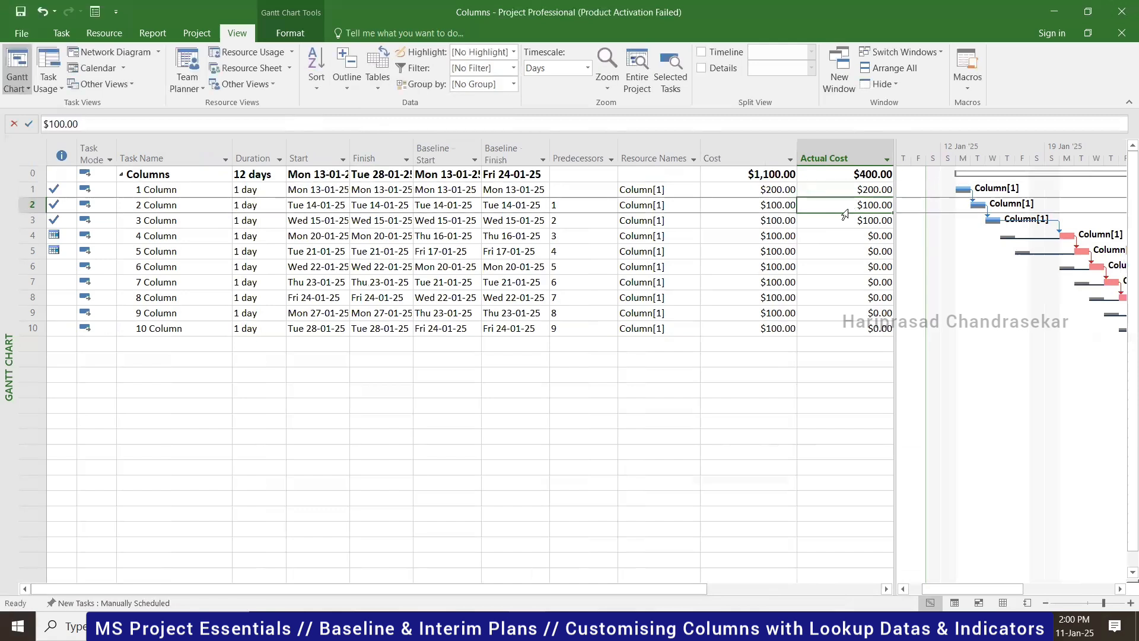
pyautogui.write('200')
pyautogui.press('Return')
pyautogui.write('200')
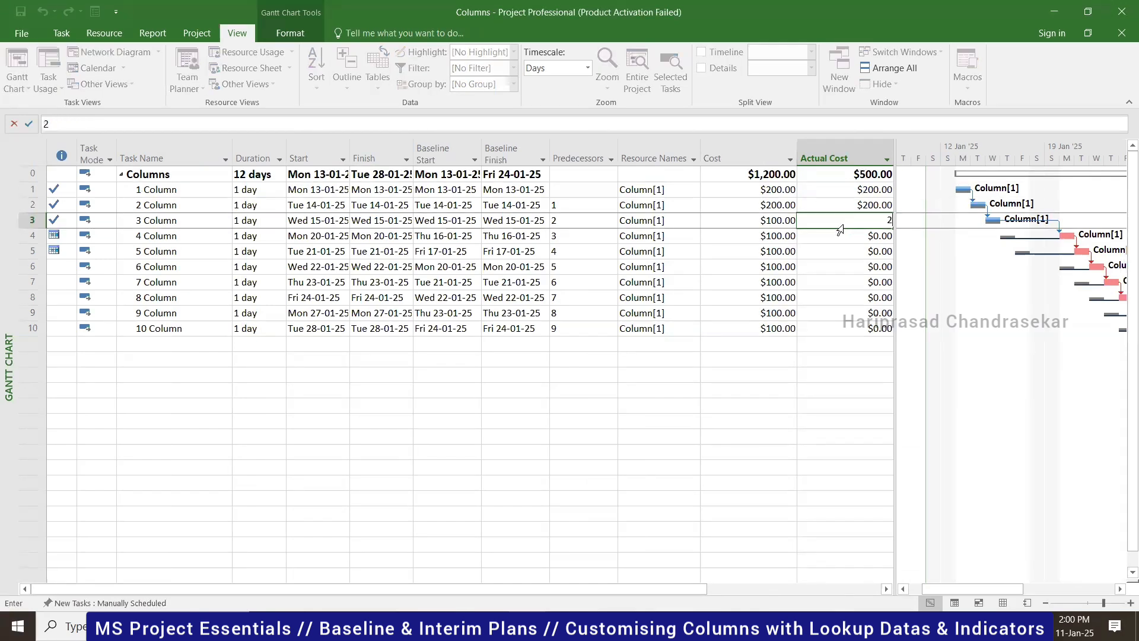
pyautogui.press('Return')
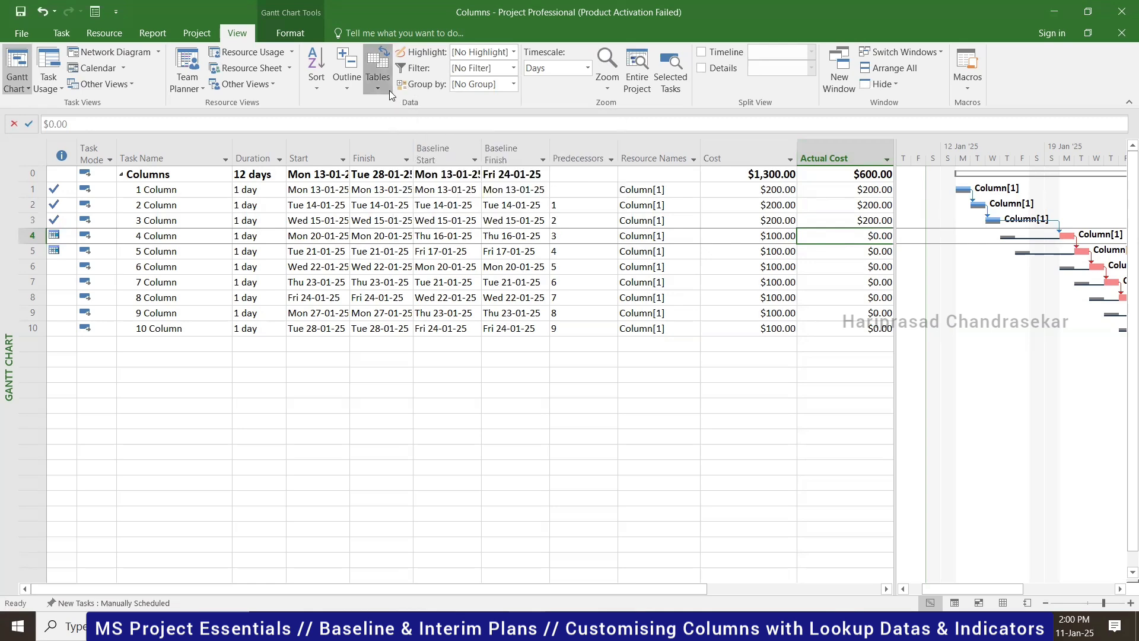
# - Reapply the Earned Value table from More Tables
pyautogui.click(386, 89)
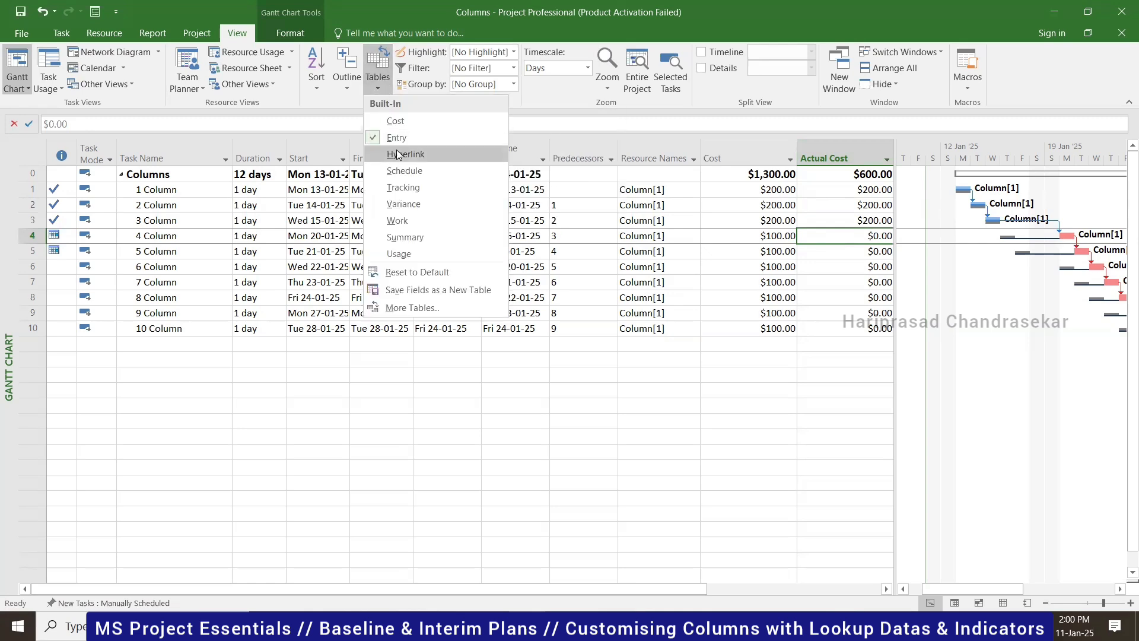
pyautogui.click(418, 307)
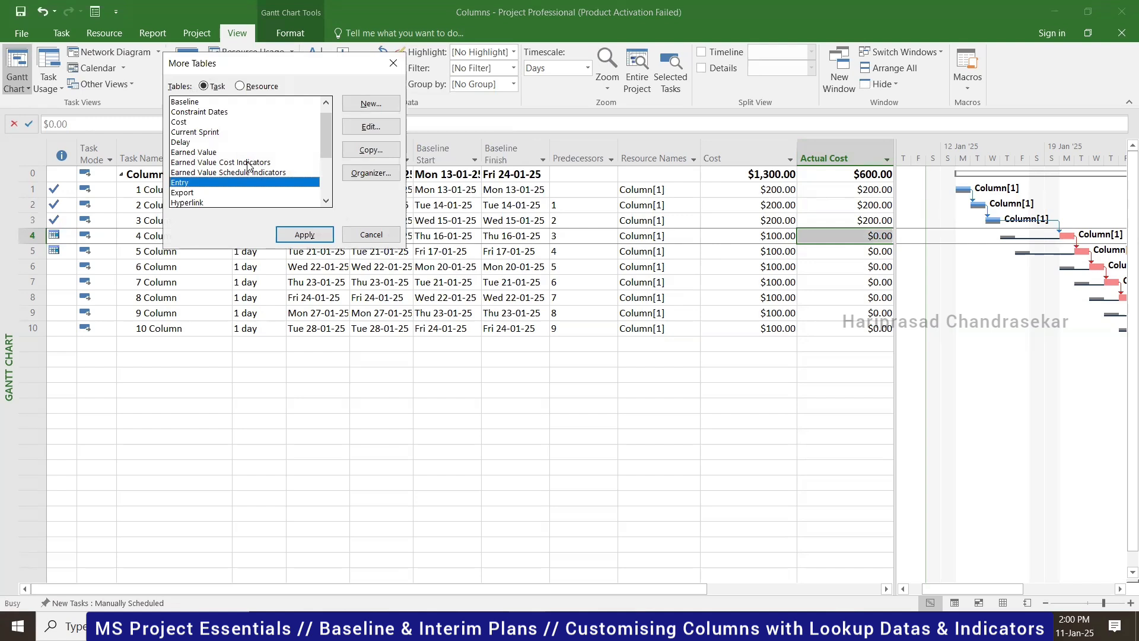
pyautogui.click(211, 152)
pyautogui.click(304, 235)
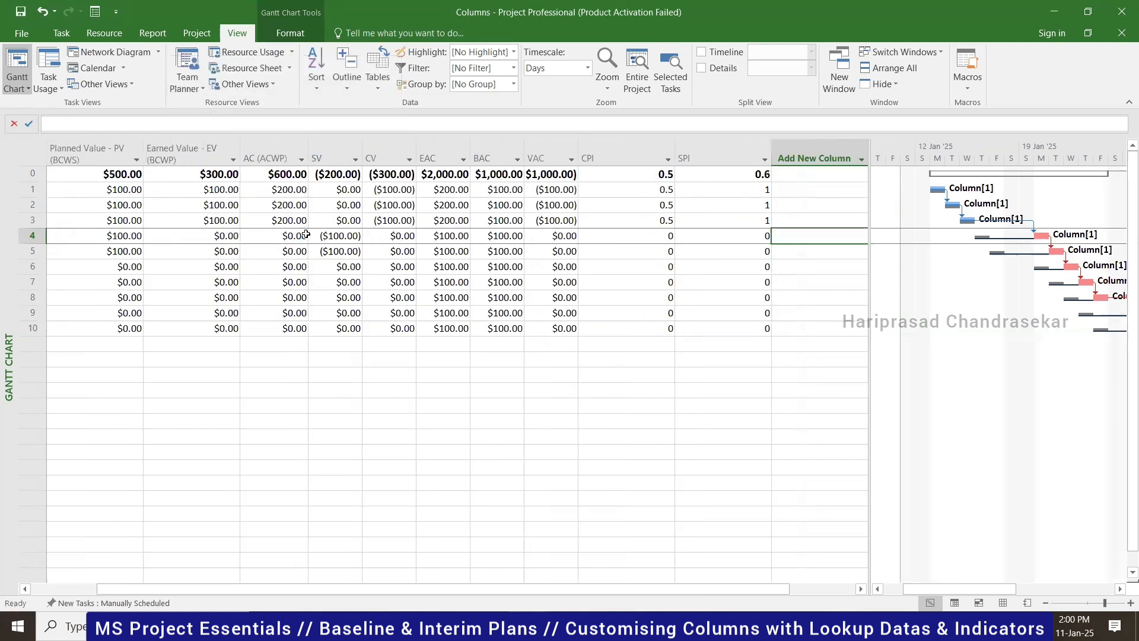
# - Check the project's updated CPI of 0.5 and unchanged SPI of 0.6
pyautogui.click(643, 175)
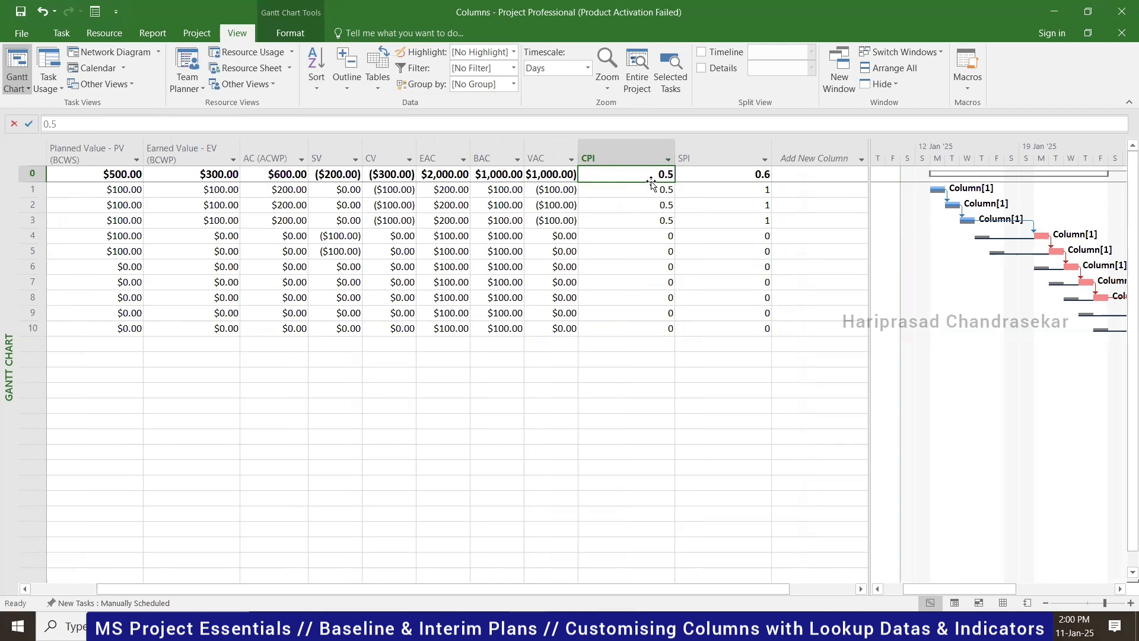
pyautogui.click(731, 173)
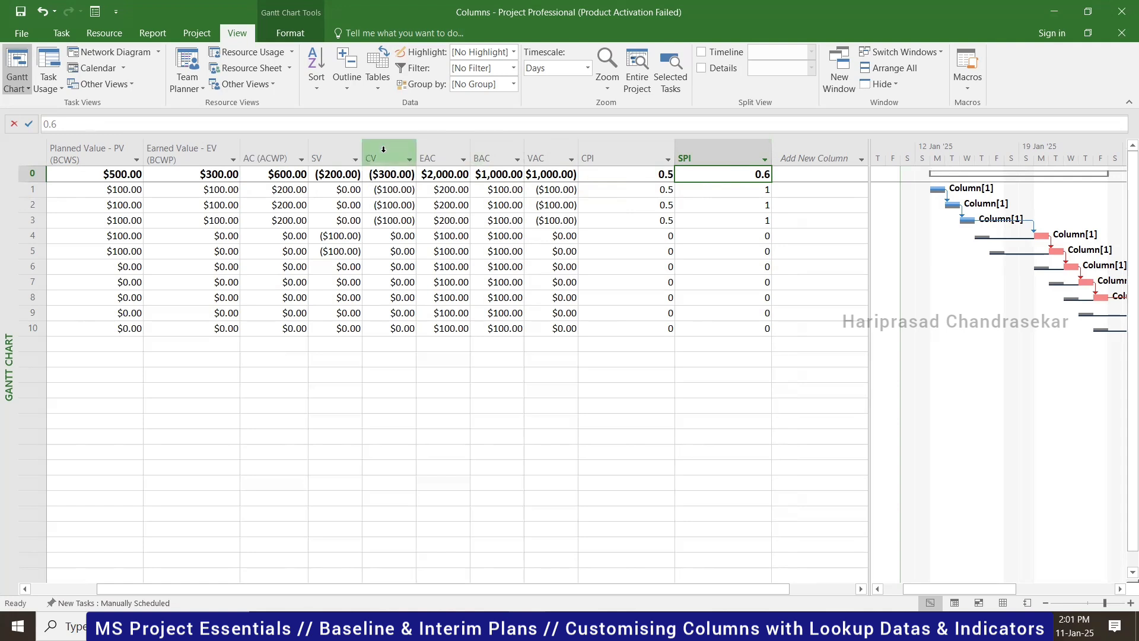
pyautogui.moveTo(383, 148)
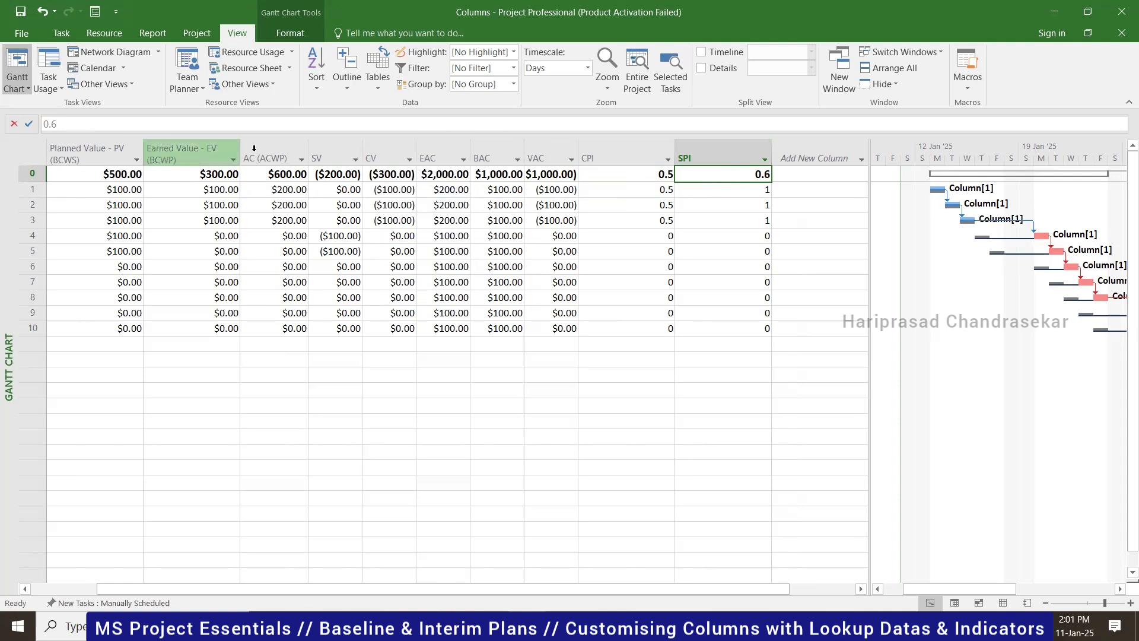
pyautogui.moveTo(391, 151)
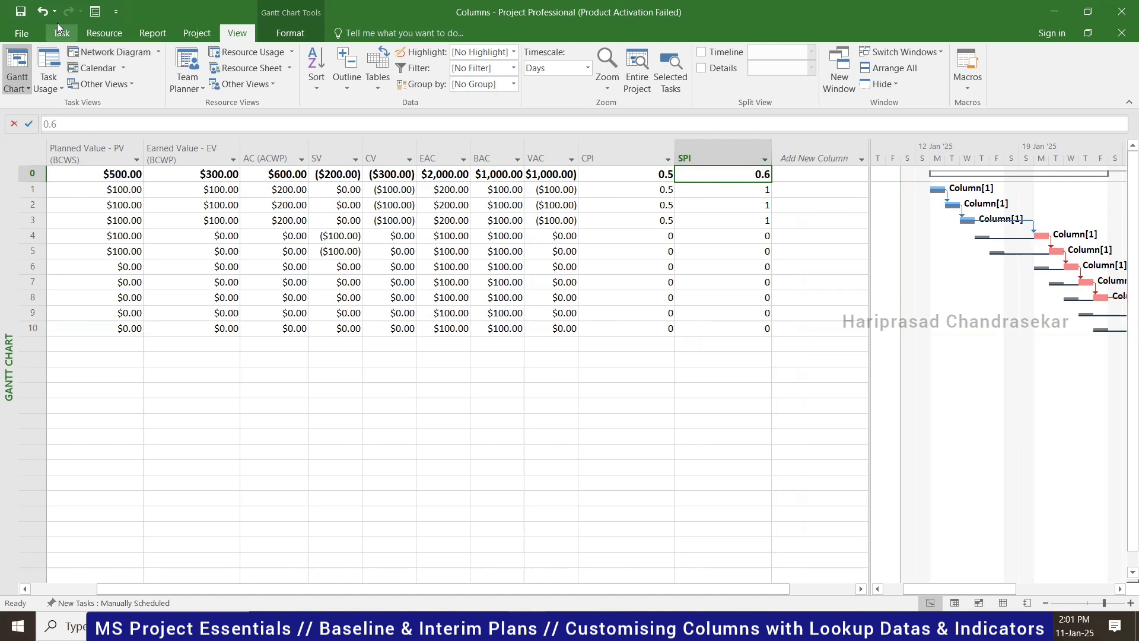
# - Save the project, auto-fit the CPI and SPI columns, then widen CPI slightly
pyautogui.click(22, 13)
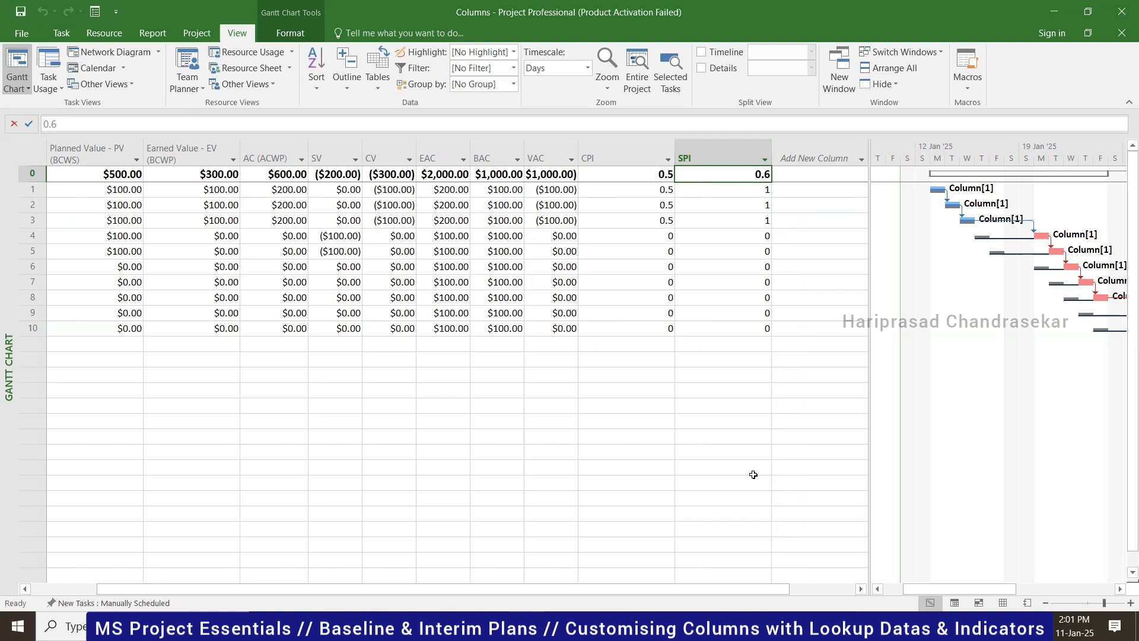
pyautogui.moveTo(763, 591); pyautogui.dragTo(617, 583)
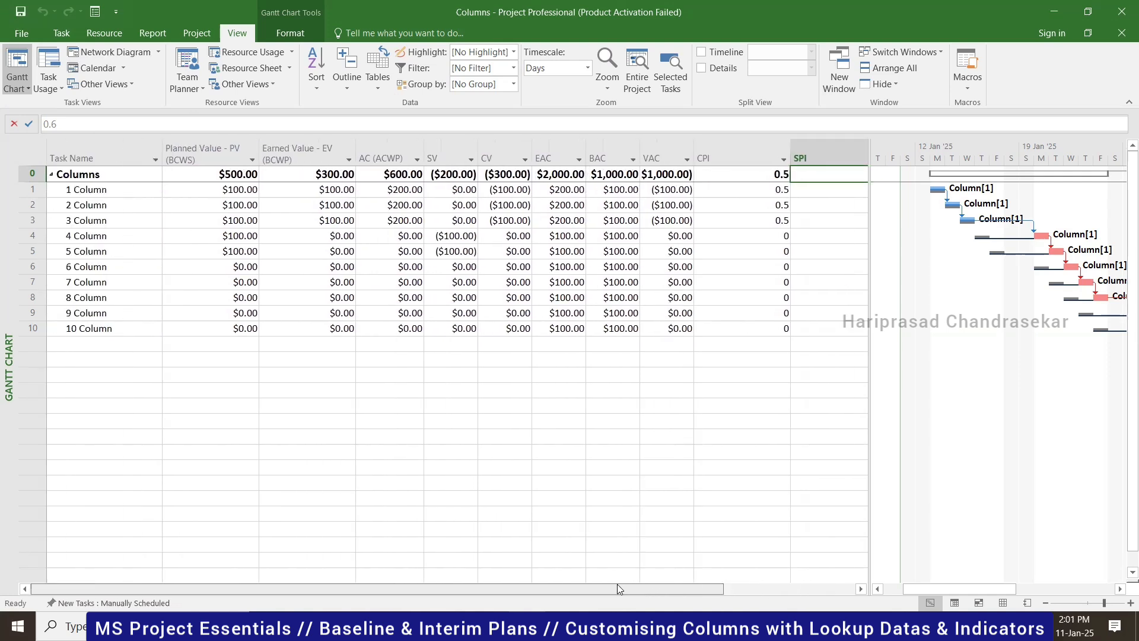
pyautogui.doubleClick(790, 145)
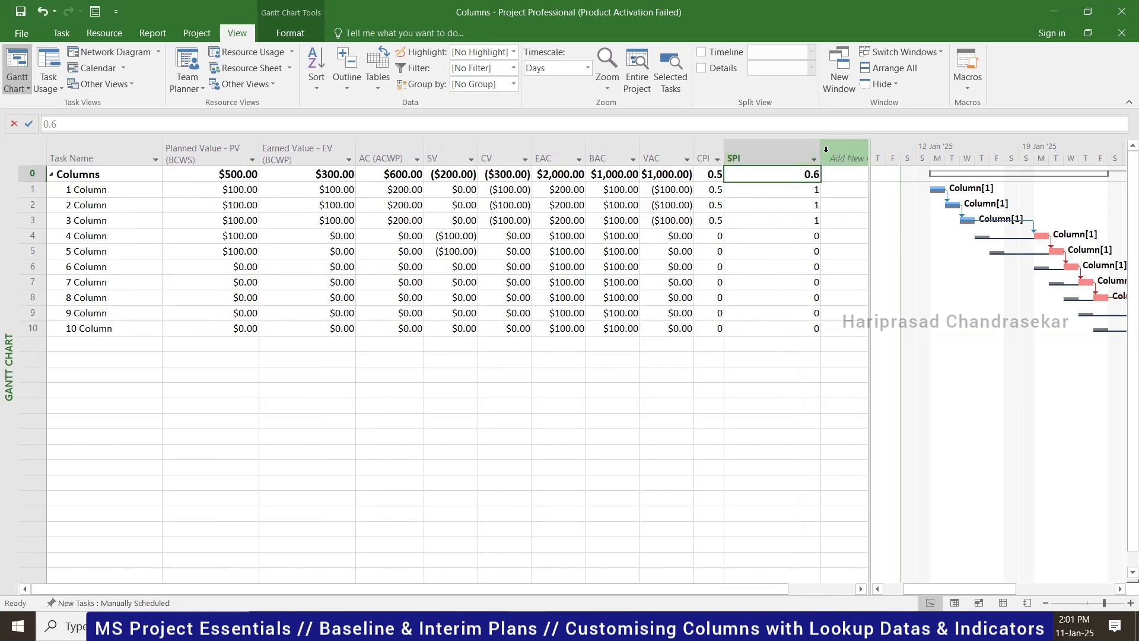
pyautogui.doubleClick(821, 147)
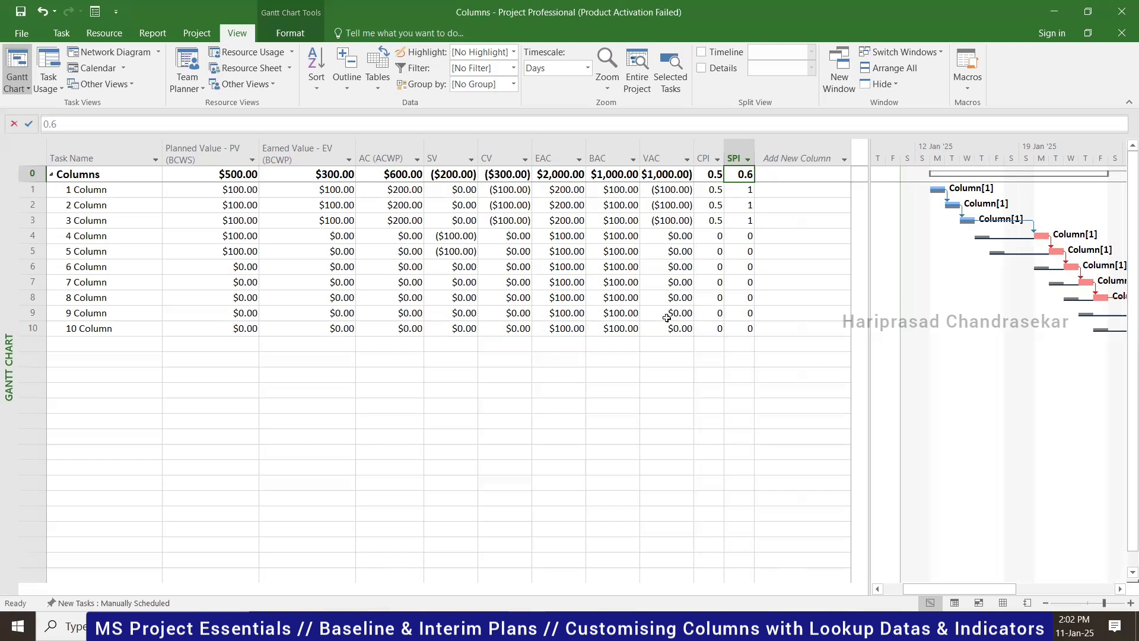
pyautogui.moveTo(724, 156); pyautogui.dragTo(773, 155)
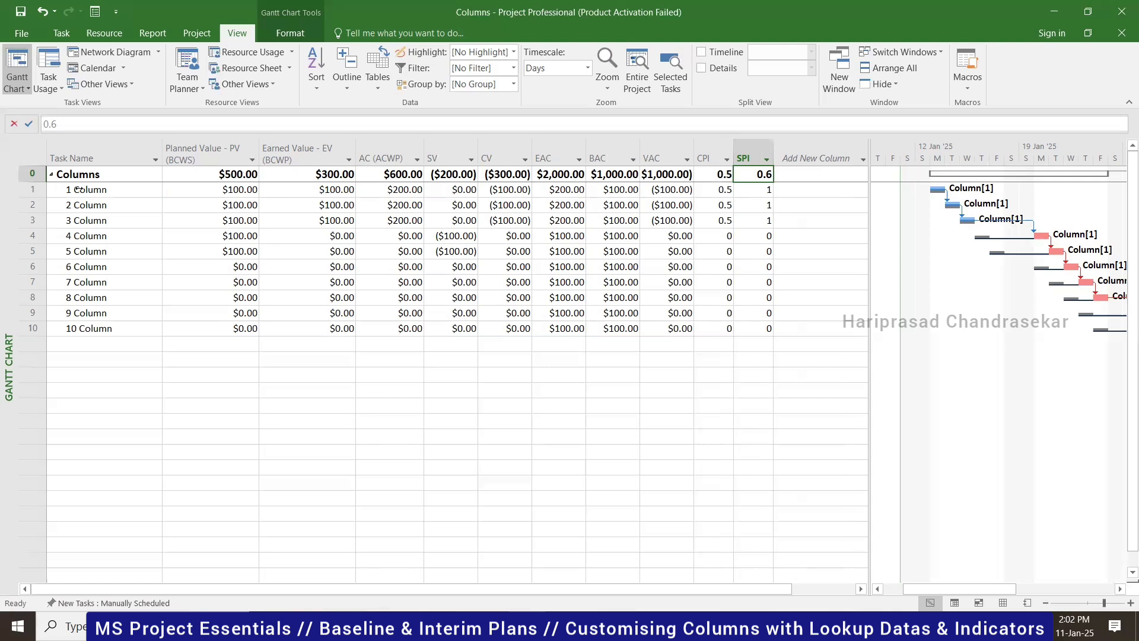
# - Select the Columns summary task, save, and return the sheet to the Entry table
pyautogui.click(125, 175)
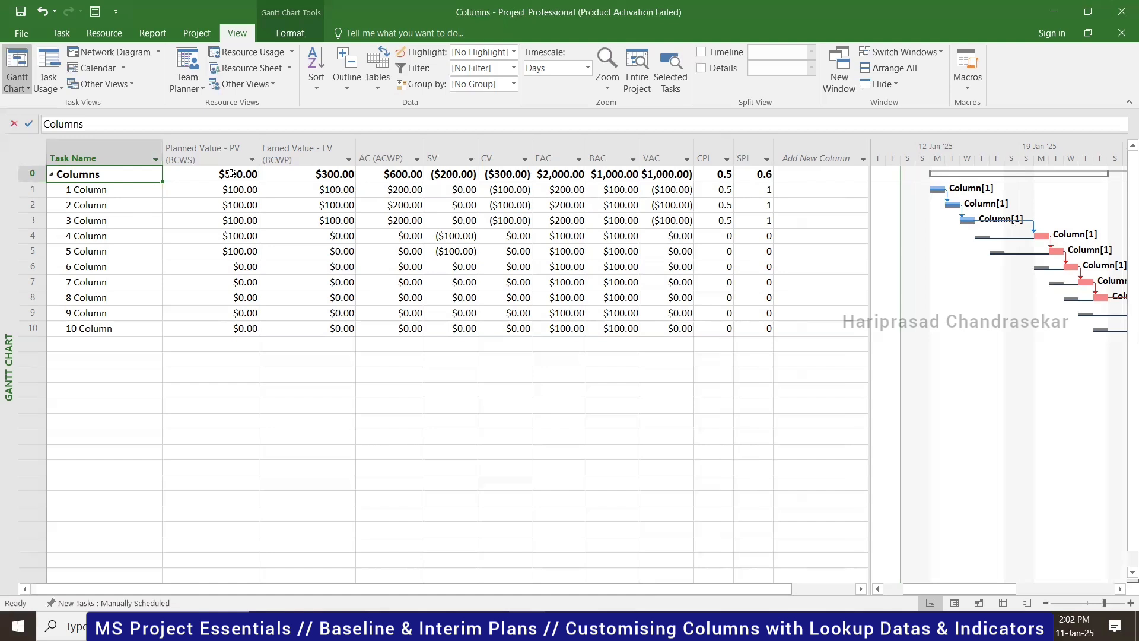
pyautogui.click(21, 13)
pyautogui.click(379, 83)
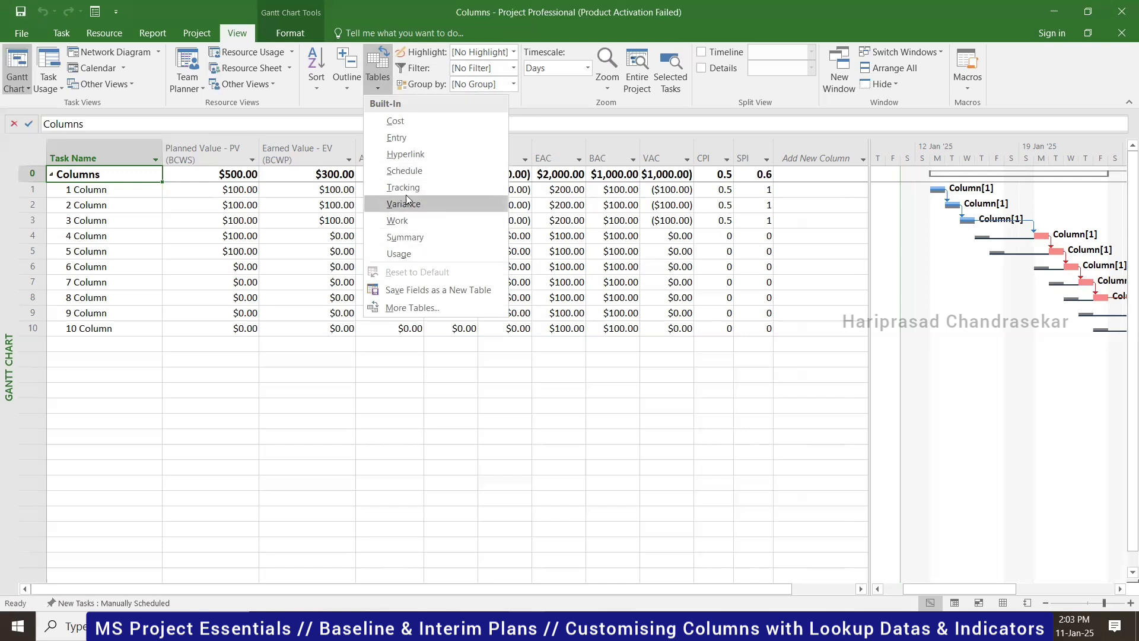
pyautogui.click(401, 143)
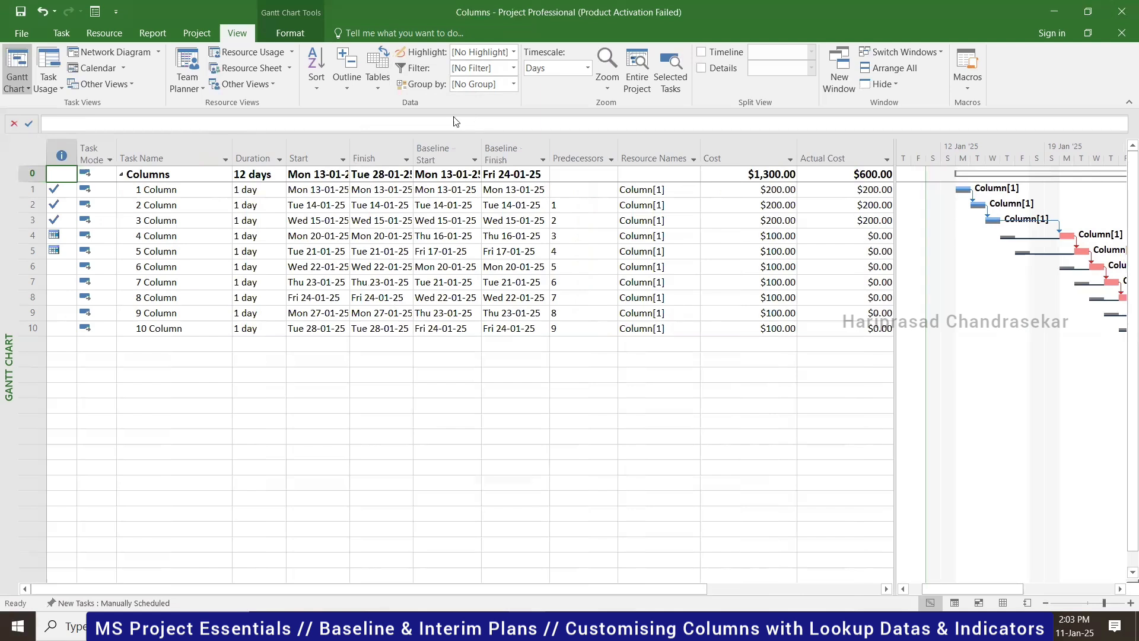
# - Review the Update Project dialog and cancel it without applying changes
pyautogui.click(203, 36)
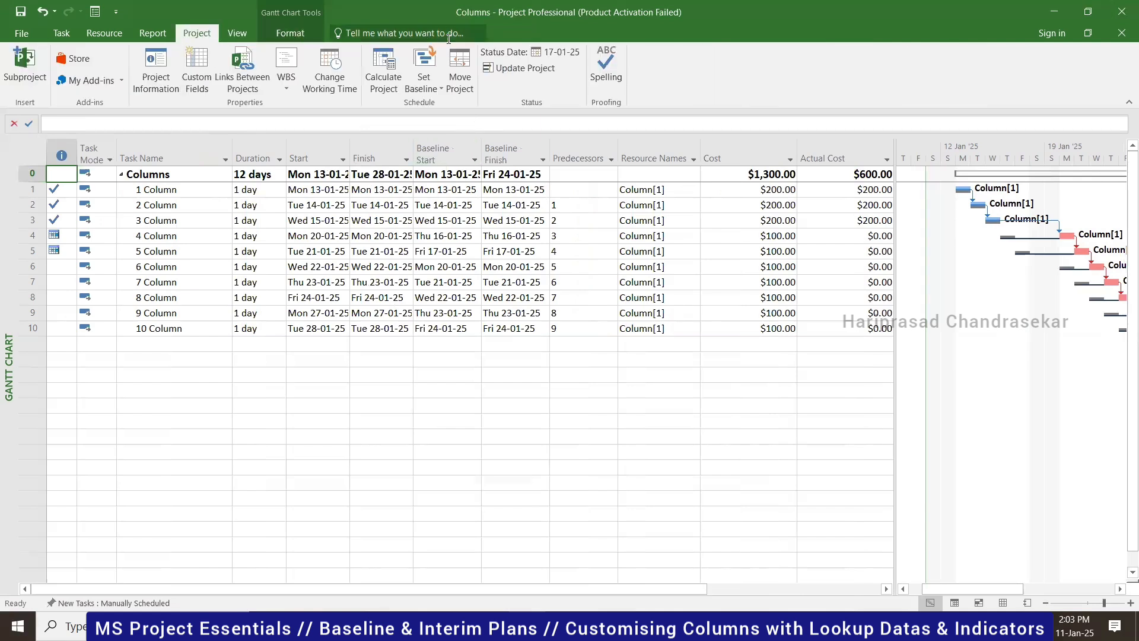
pyautogui.click(510, 66)
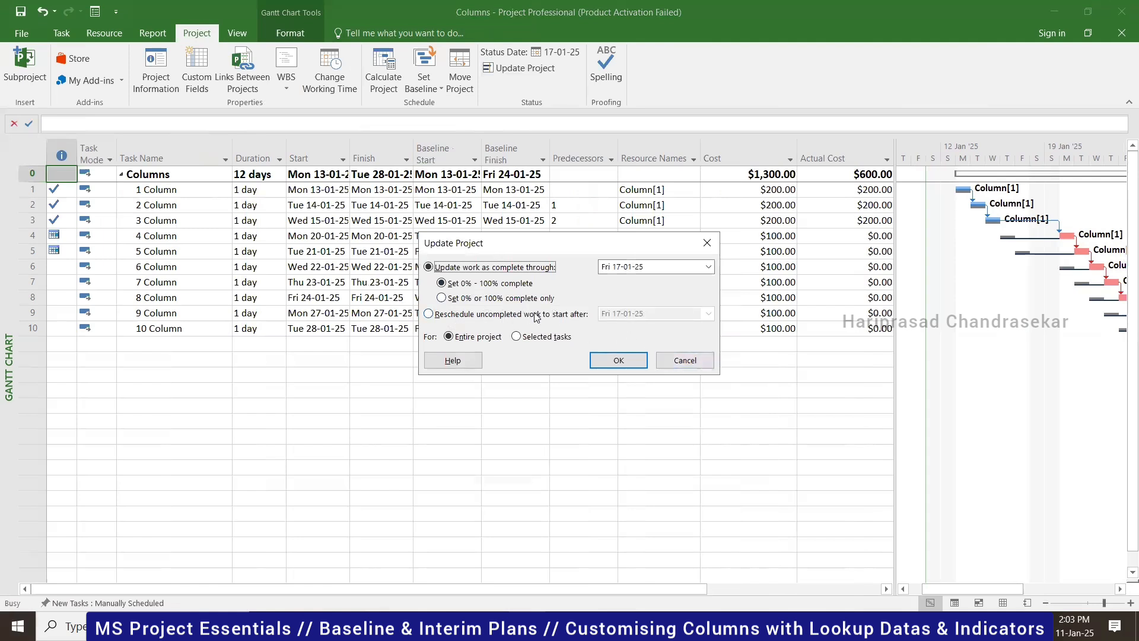
pyautogui.click(702, 363)
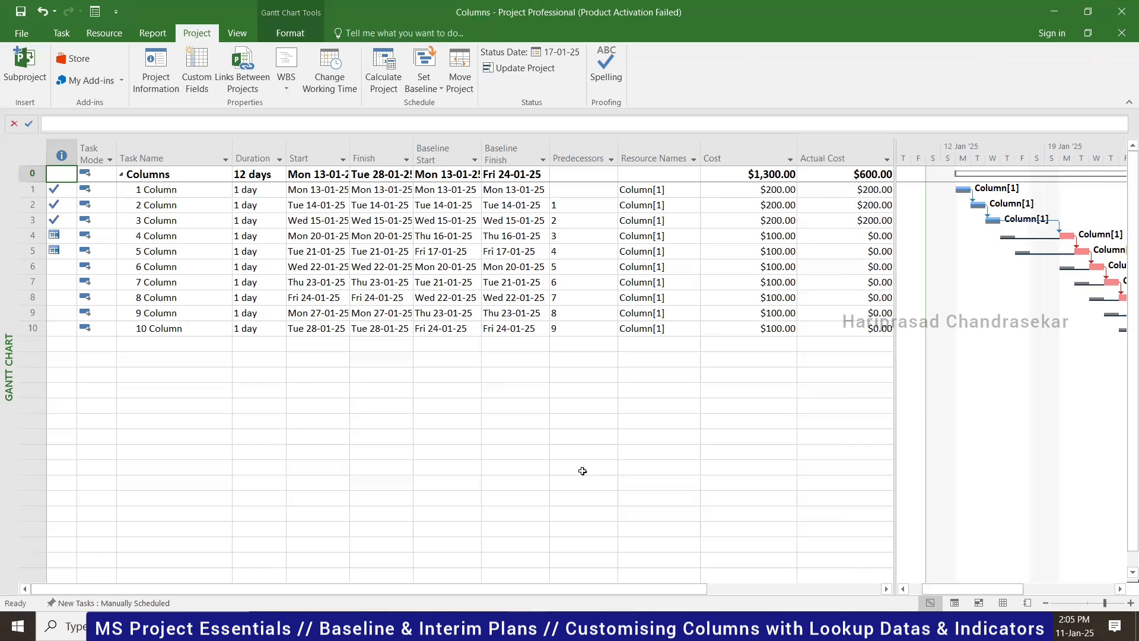
# - Switch to the Tracking Gantt view, then return to the plain Gantt Chart view
pyautogui.hotkey('alt', 'Tab')
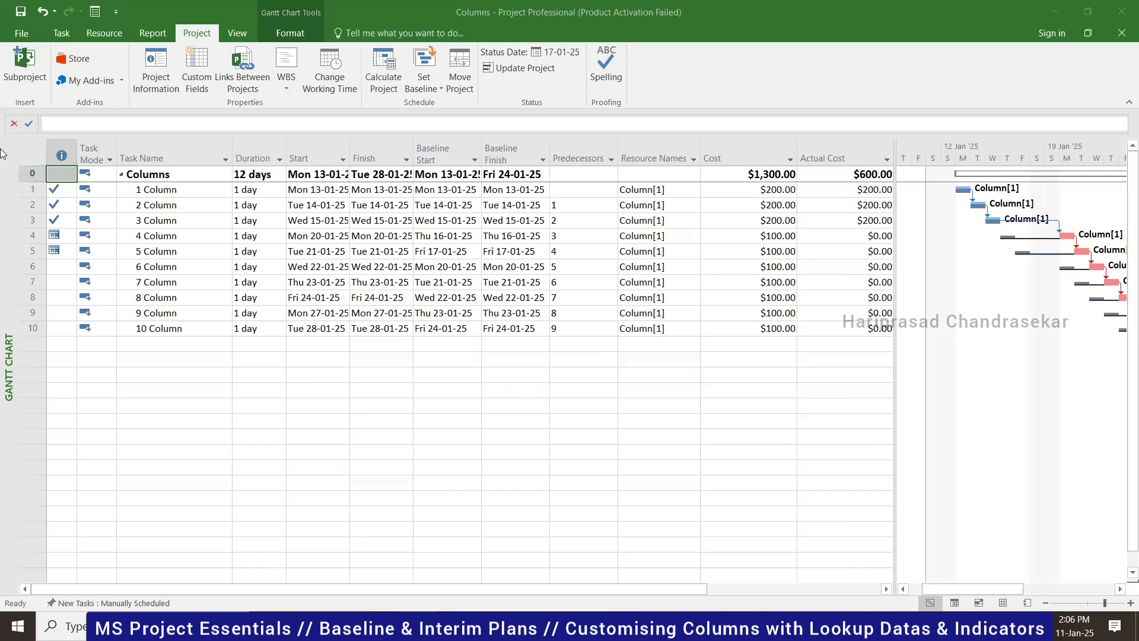
pyautogui.click(67, 33)
pyautogui.click(68, 33)
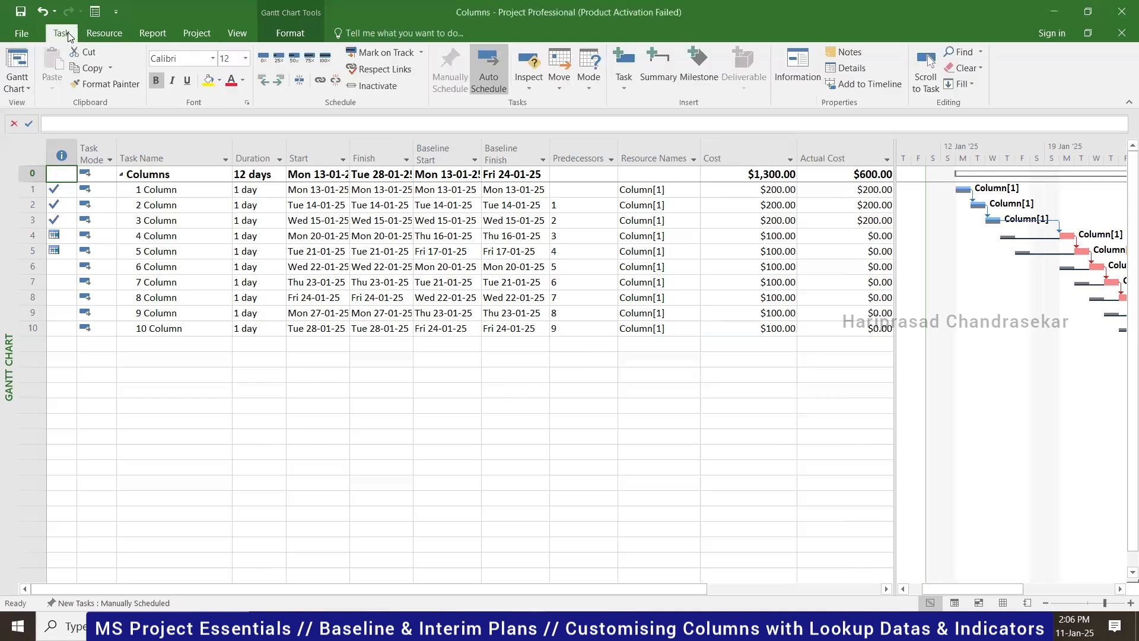
pyautogui.click(19, 88)
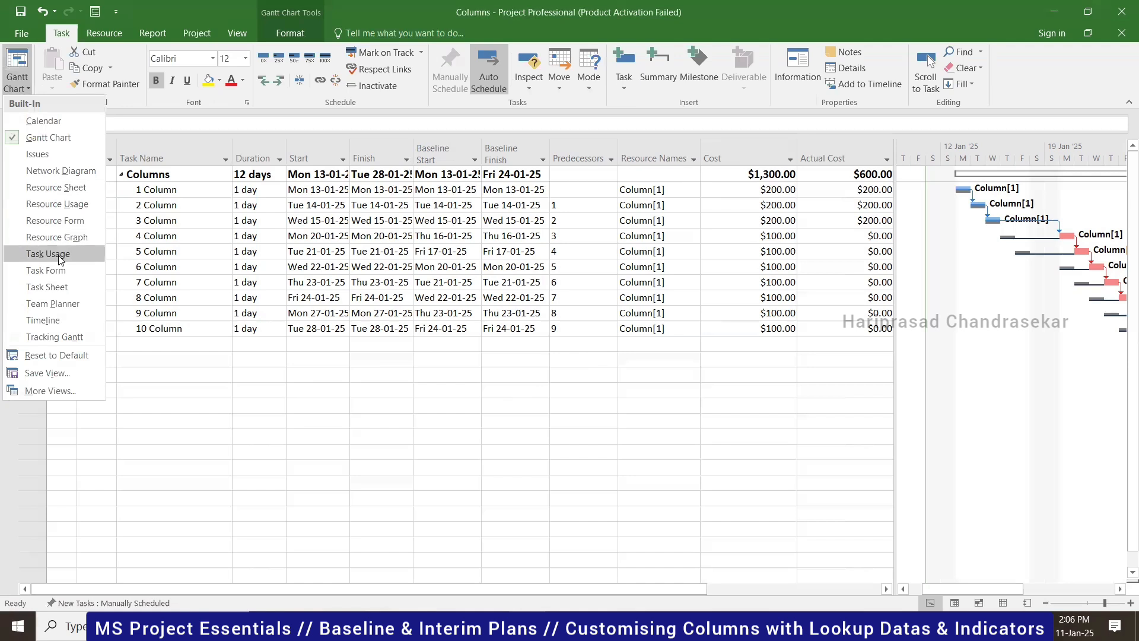
pyautogui.click(53, 337)
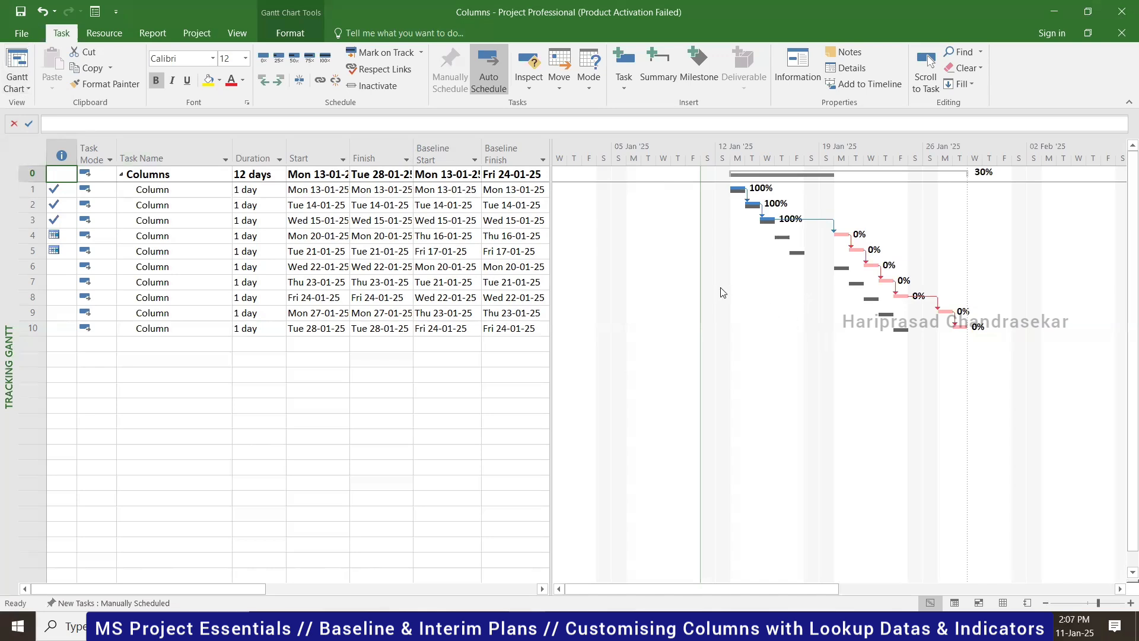
pyautogui.click(20, 89)
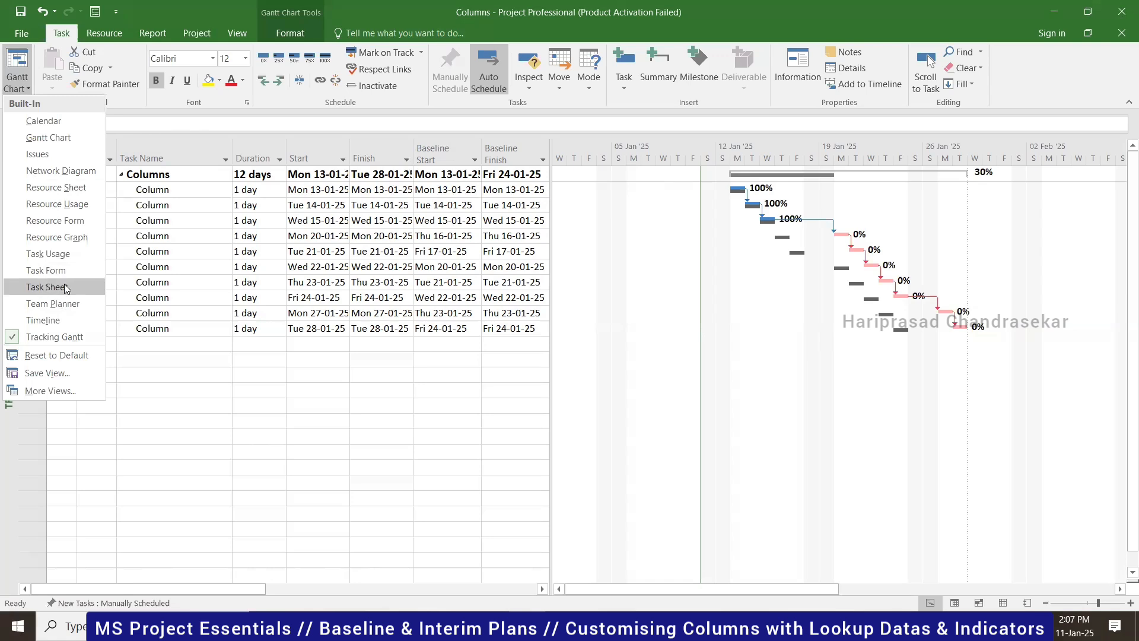
pyautogui.click(661, 388)
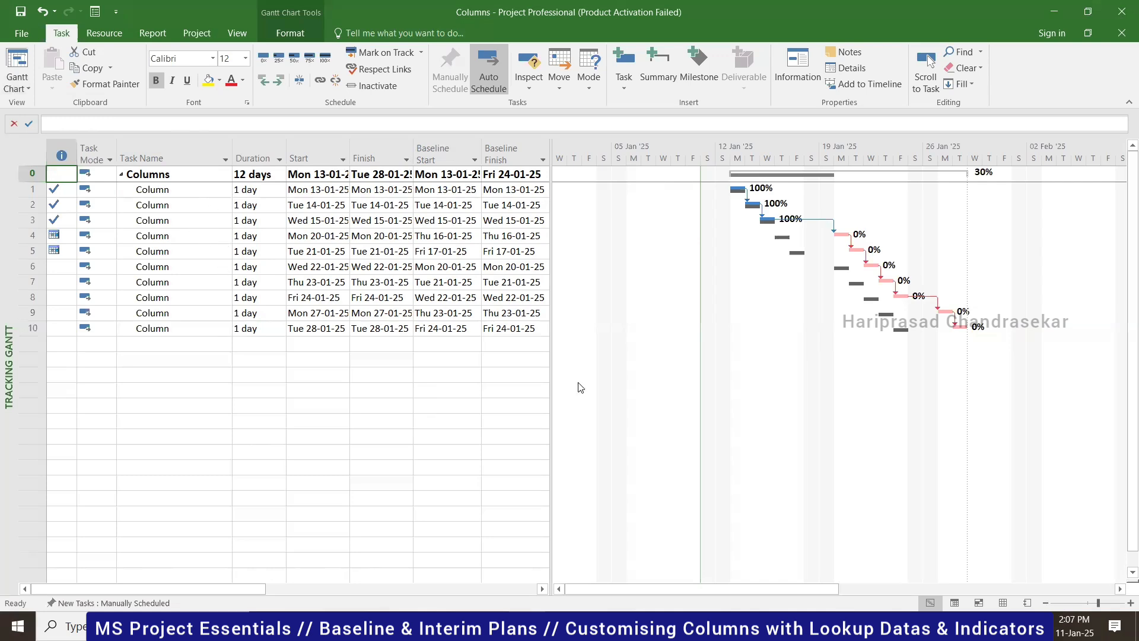
pyautogui.click(239, 34)
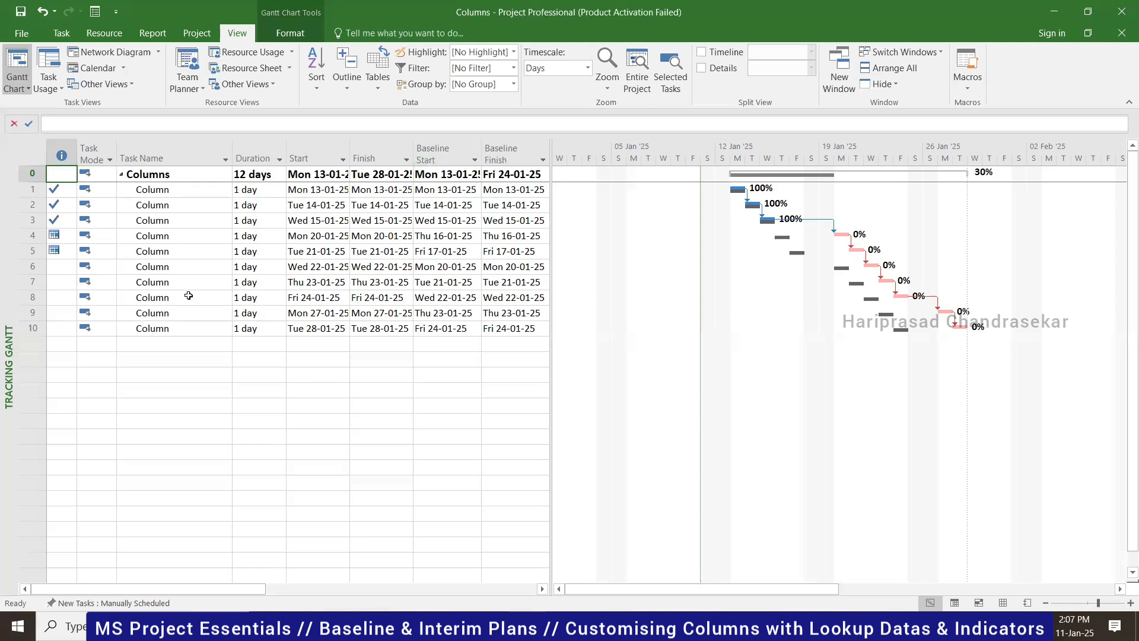
pyautogui.click(19, 88)
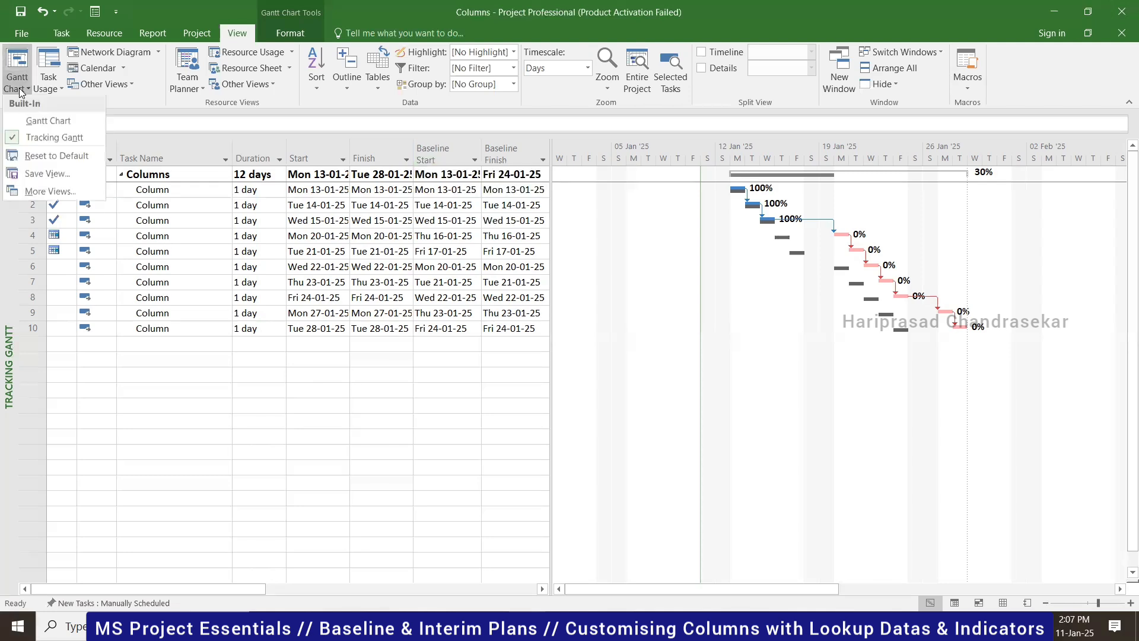
pyautogui.click(33, 118)
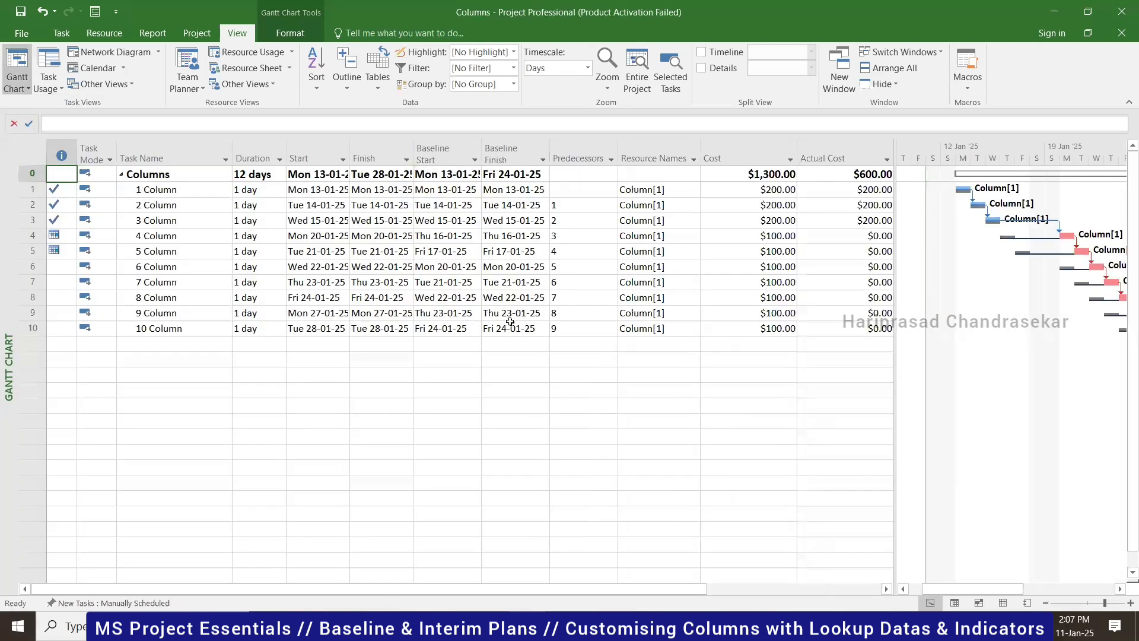
# - In Task Usage view, compare task and assignment Work for tasks 1 and 10, then return to Gantt Chart
pyautogui.click(952, 603)
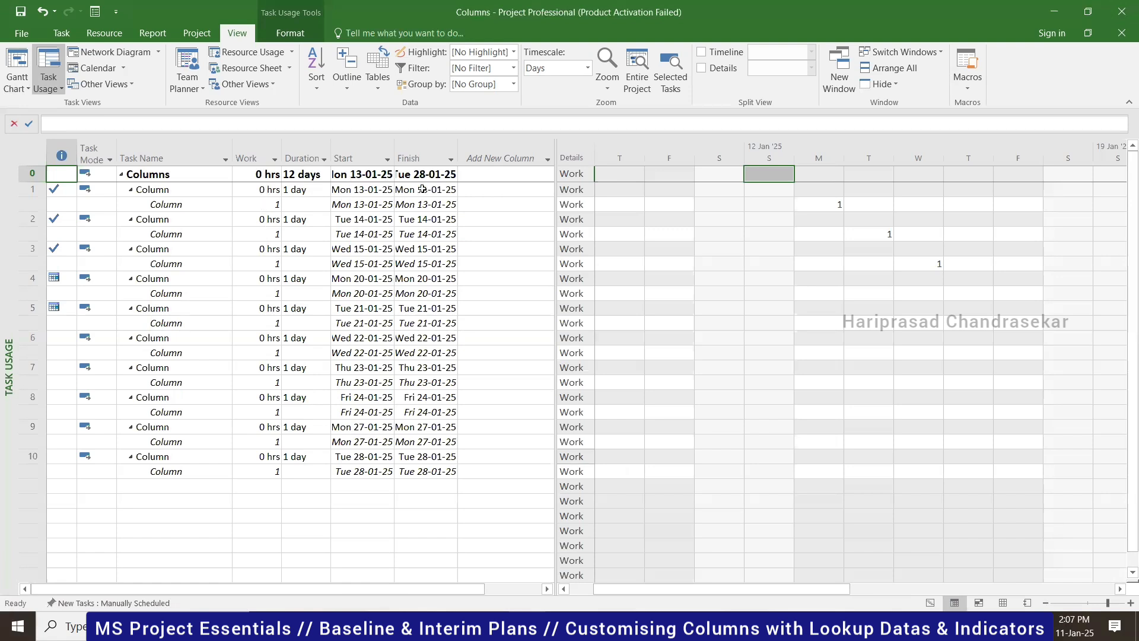
pyautogui.click(257, 189)
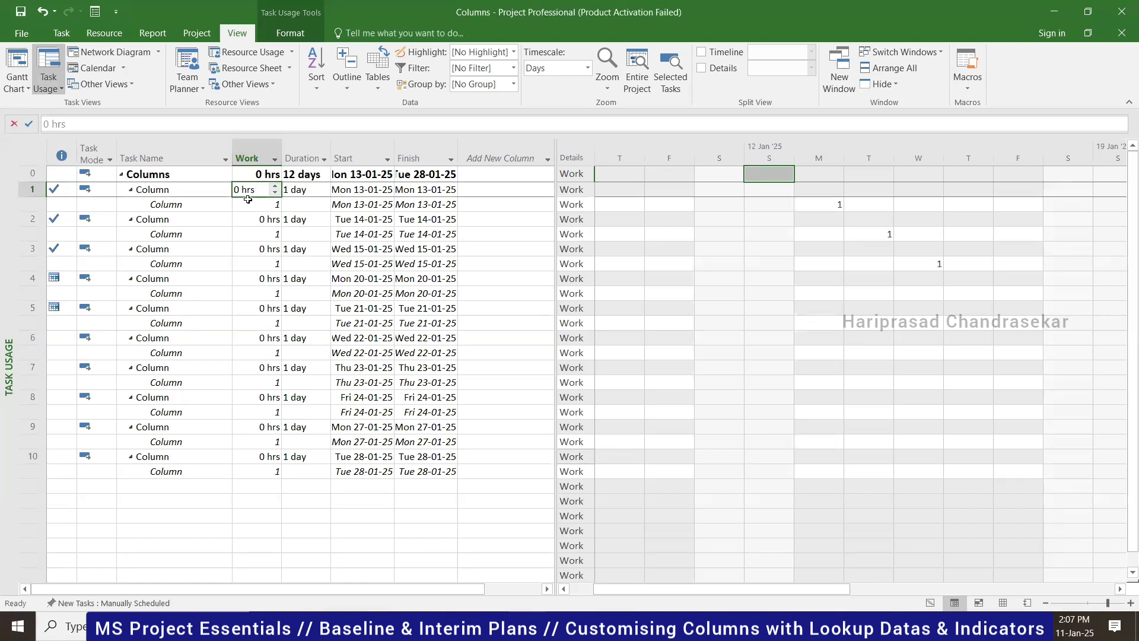
pyautogui.click(250, 201)
pyautogui.click(255, 190)
pyautogui.click(248, 204)
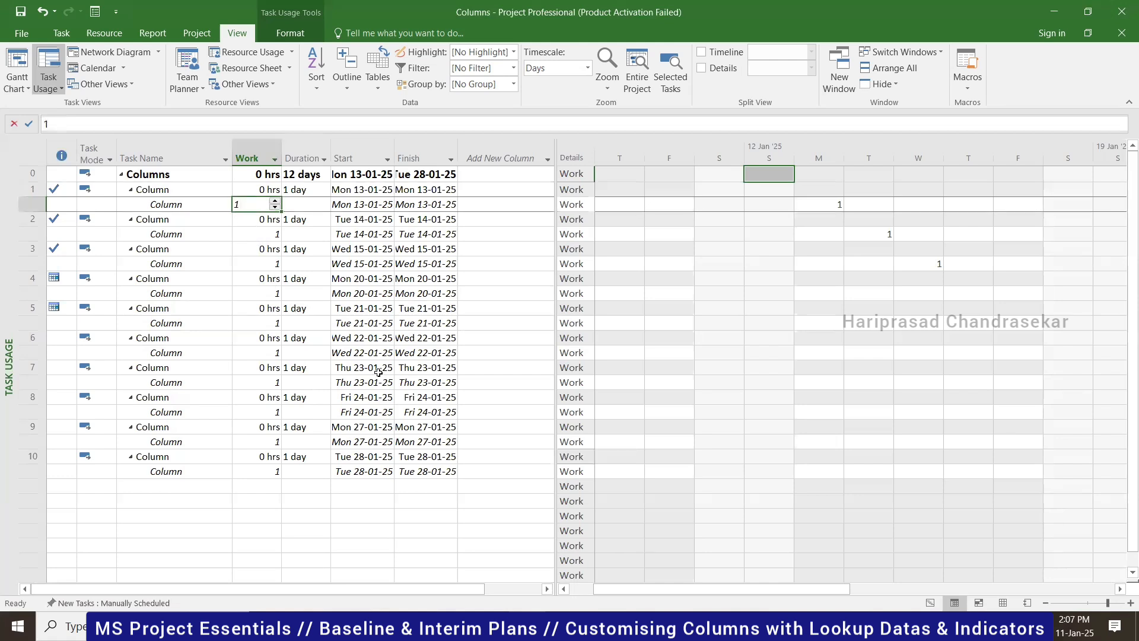
pyautogui.click(267, 471)
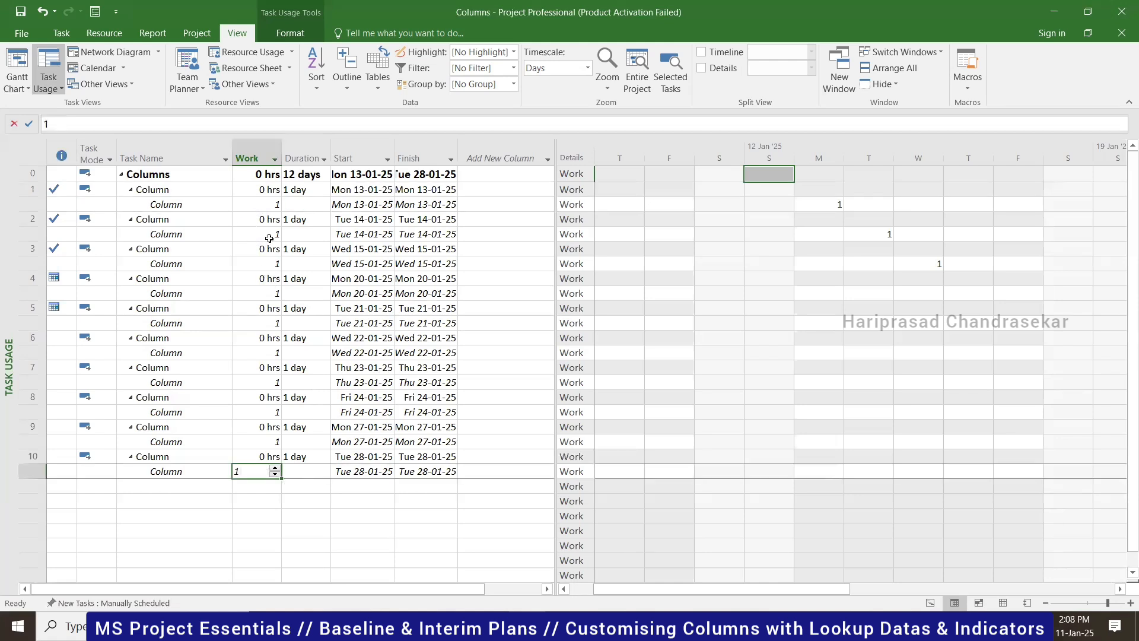
pyautogui.click(264, 204)
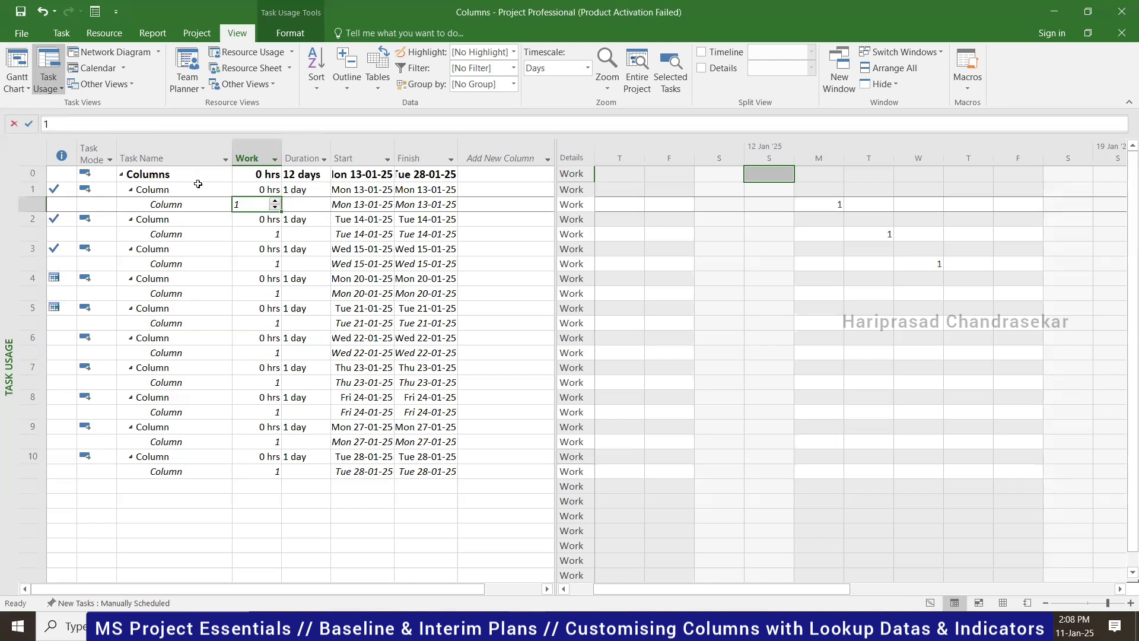
pyautogui.click(930, 603)
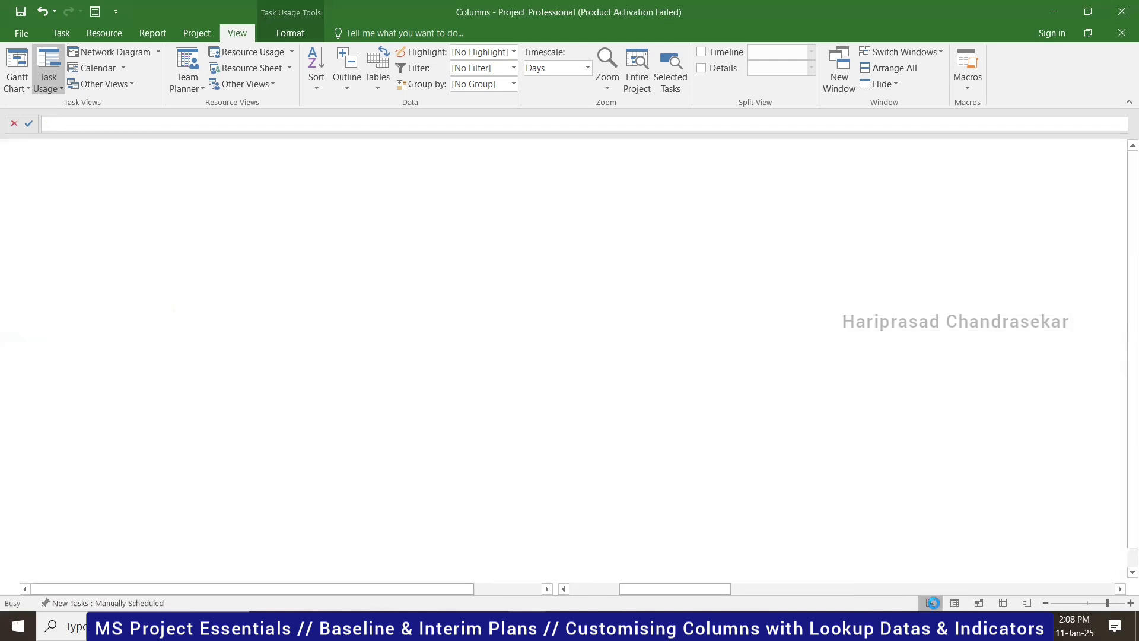
# - Select the Columns summary task and save the project with Ctrl+S
pyautogui.click(171, 175)
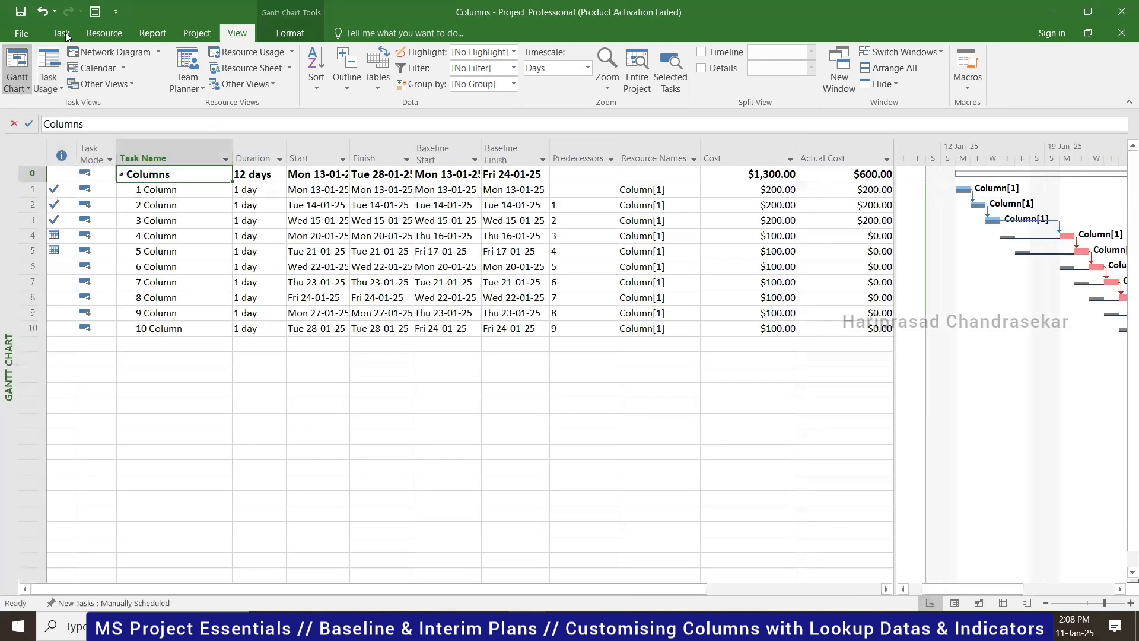
pyautogui.click(60, 32)
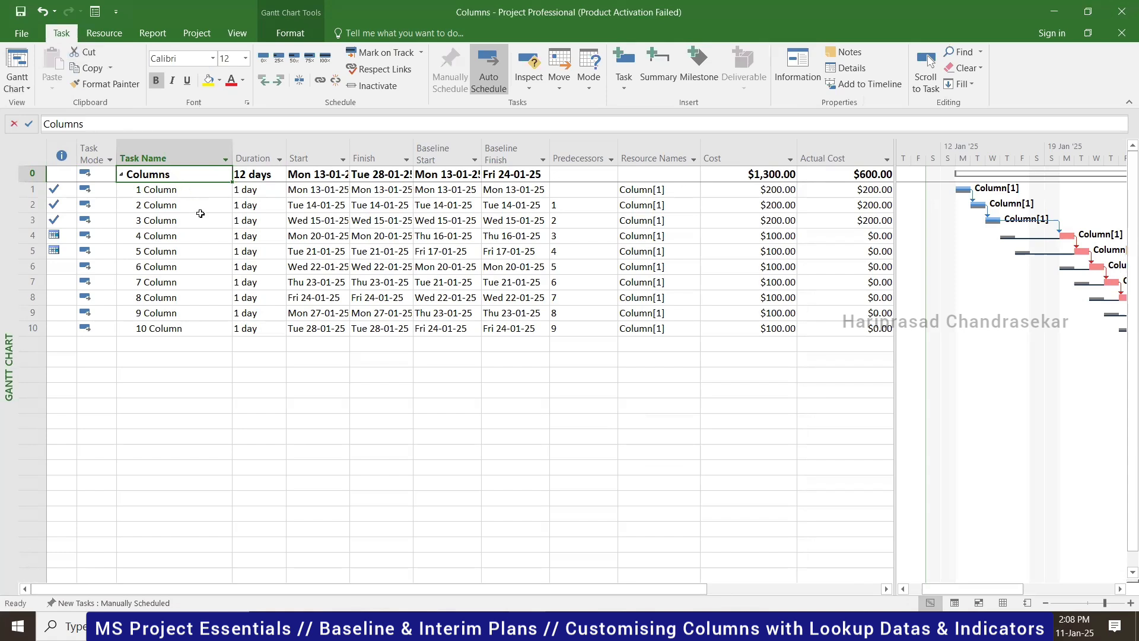
pyautogui.hotkey('ctrl', 's')
# - Insert a widened Type column before Duration, leaving task 1 as Fixed Units
pyautogui.rightClick(269, 145)
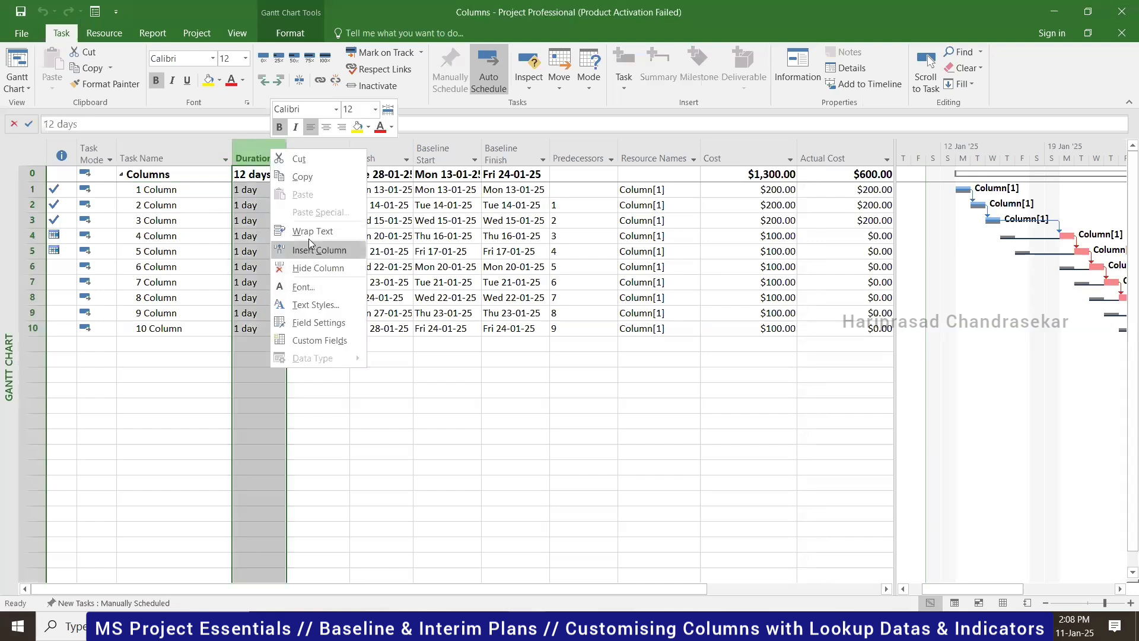
pyautogui.click(319, 250)
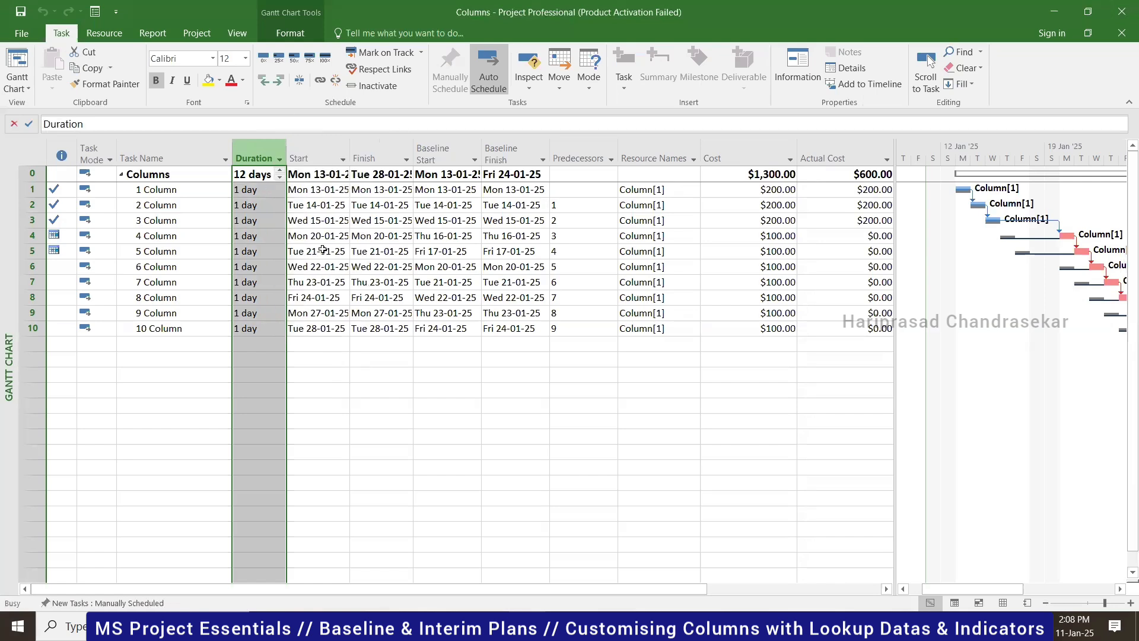
pyautogui.write('type')
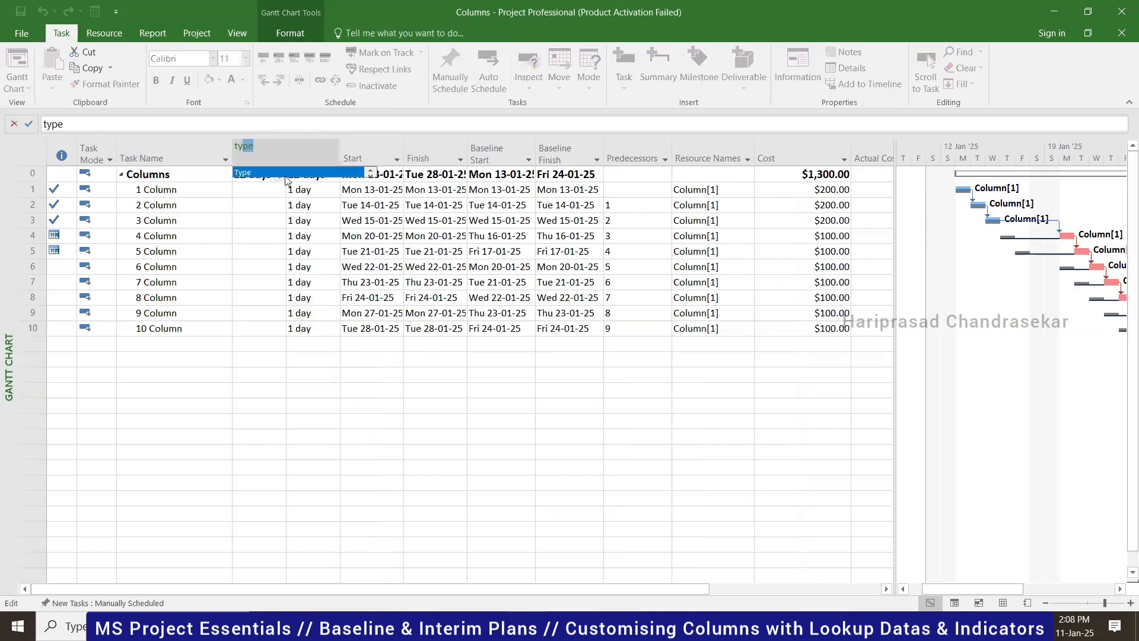
pyautogui.press('Return')
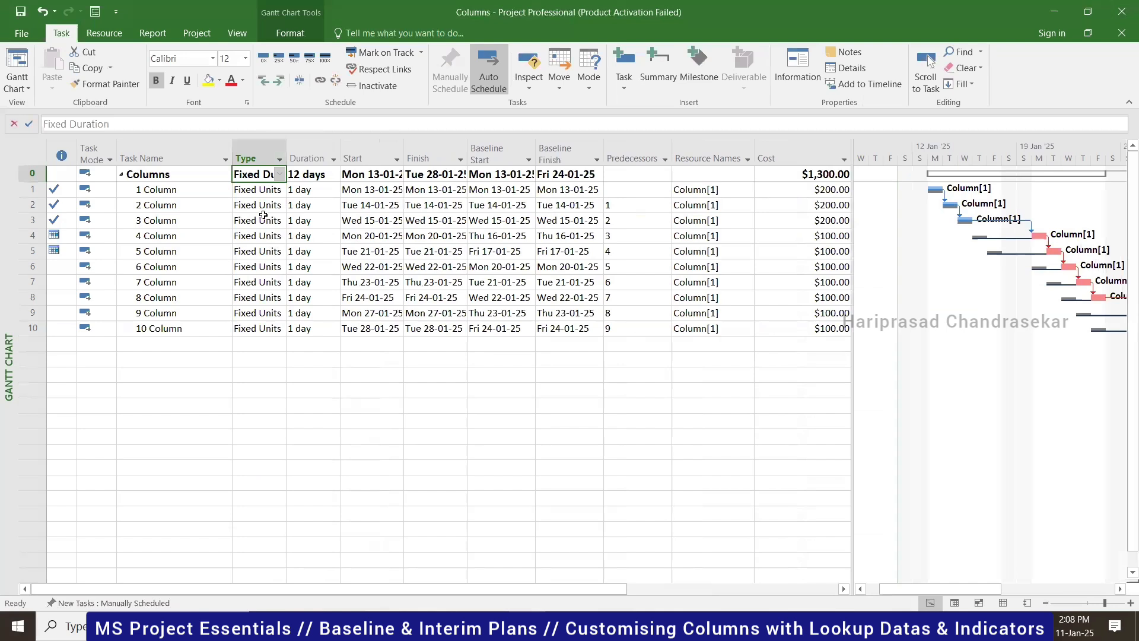
pyautogui.moveTo(287, 150); pyautogui.dragTo(301, 150)
pyautogui.click(294, 191)
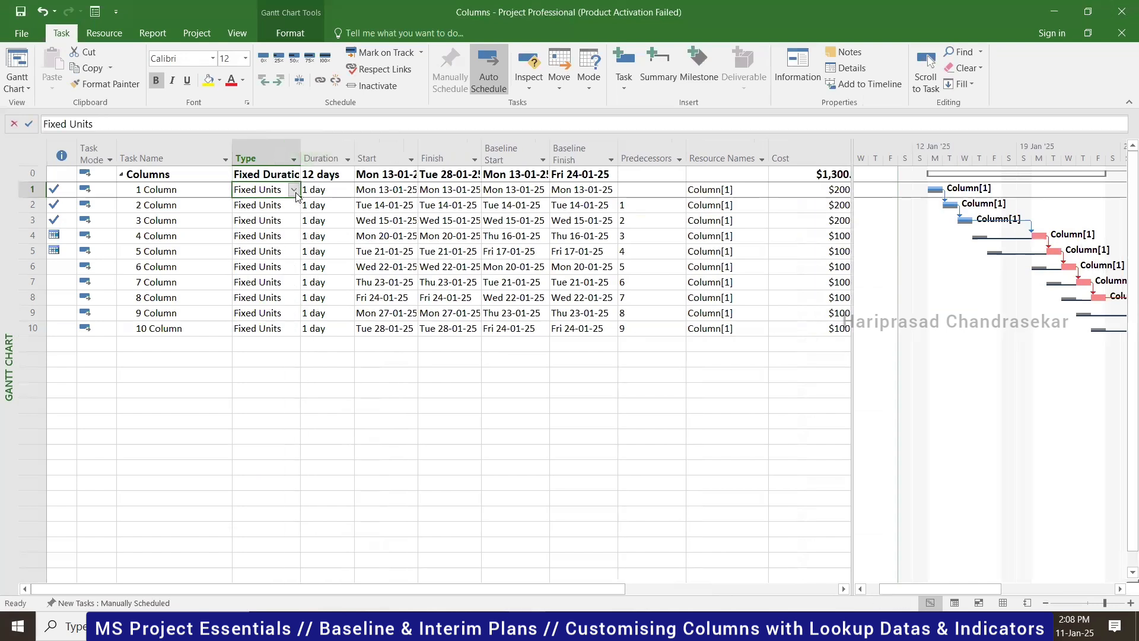
pyautogui.click(293, 190)
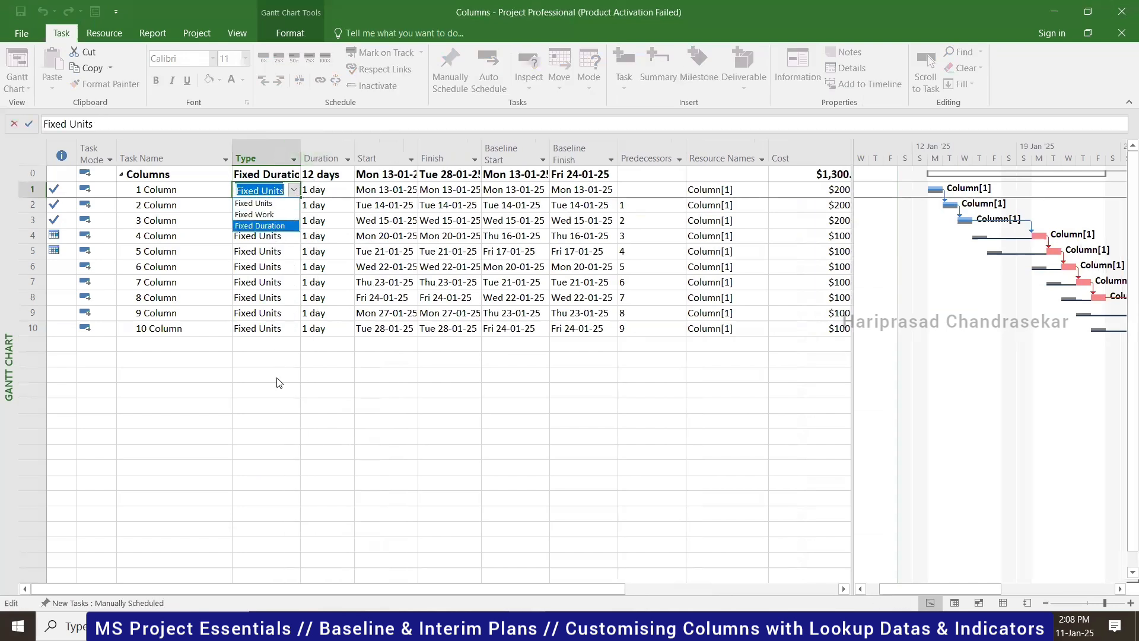
pyautogui.press('Escape')
pyautogui.click(256, 376)
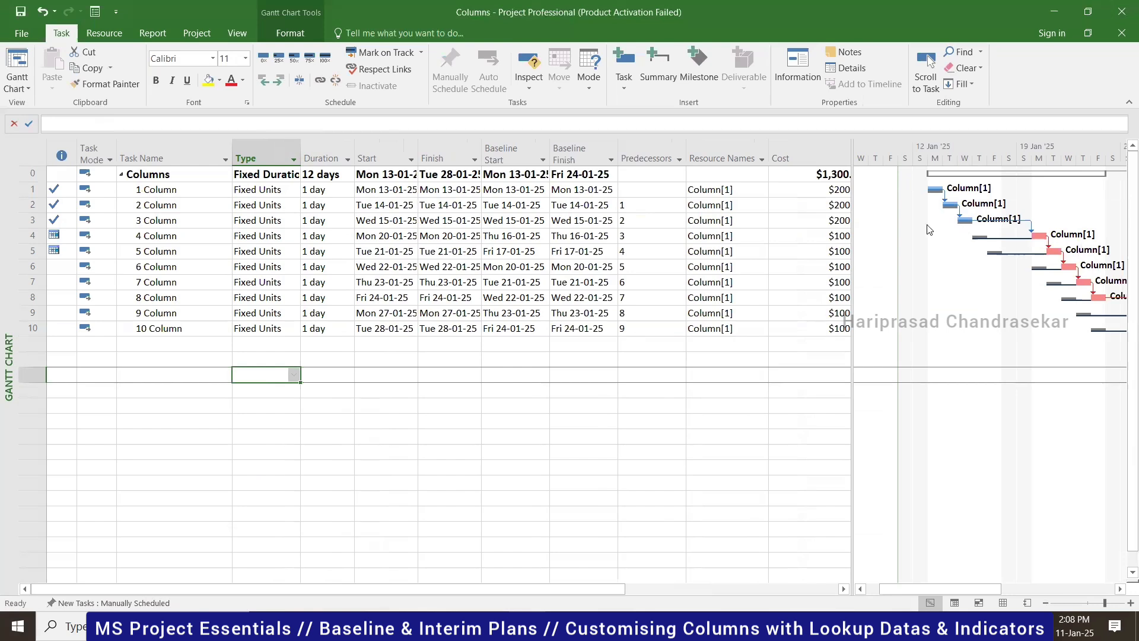
# - Insert an Effort Driven column before Duration
pyautogui.rightClick(323, 157)
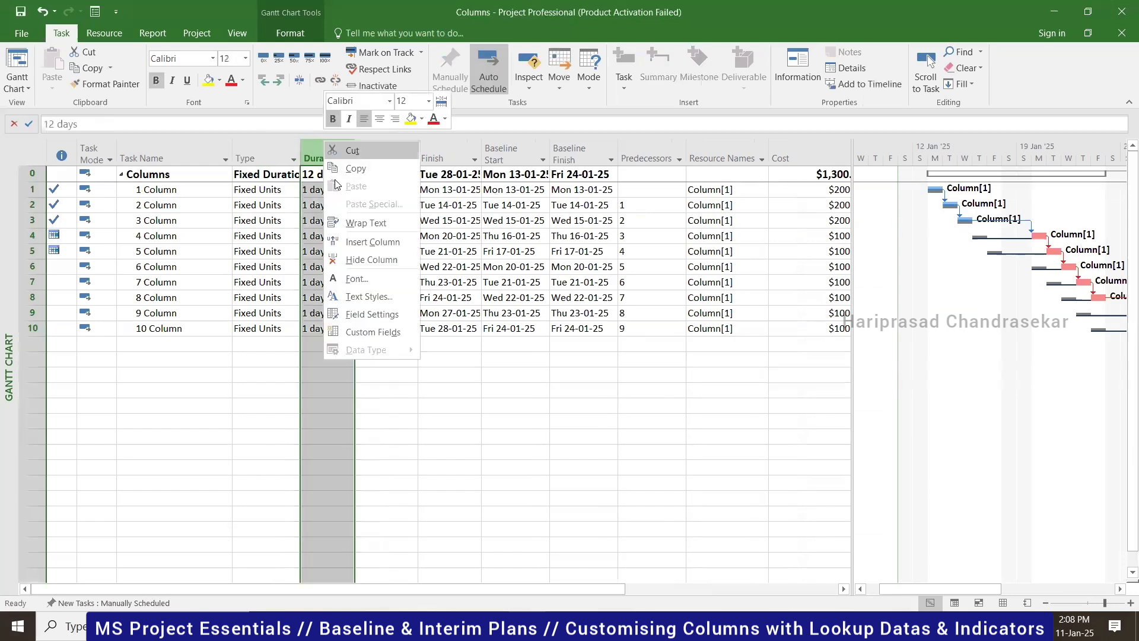
pyautogui.click(372, 242)
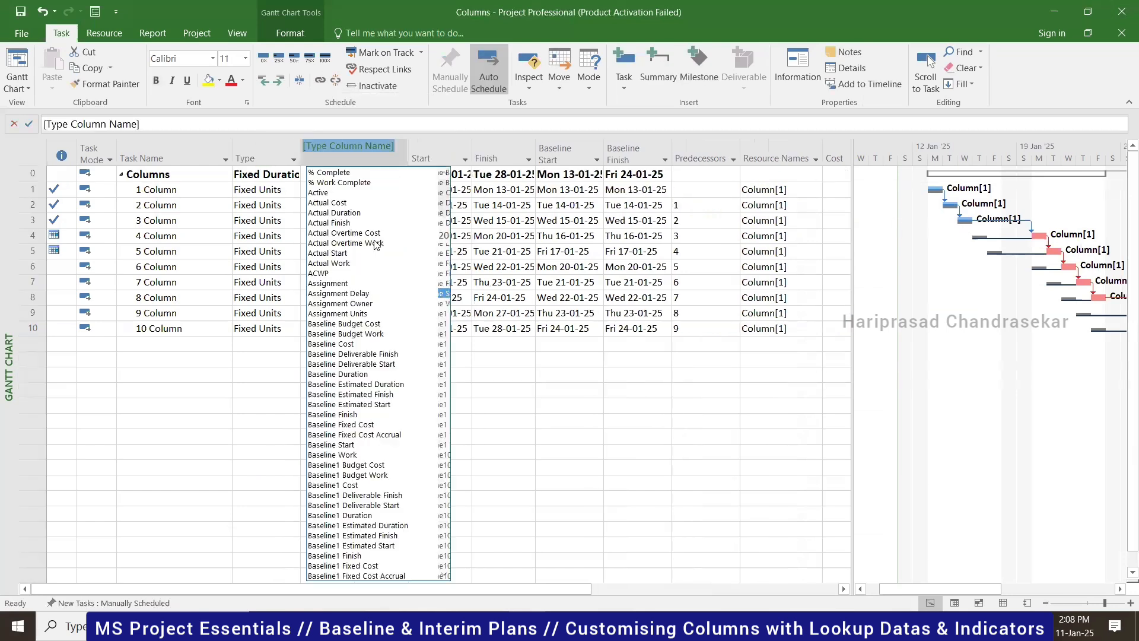
pyautogui.write('eff')
pyautogui.click(330, 172)
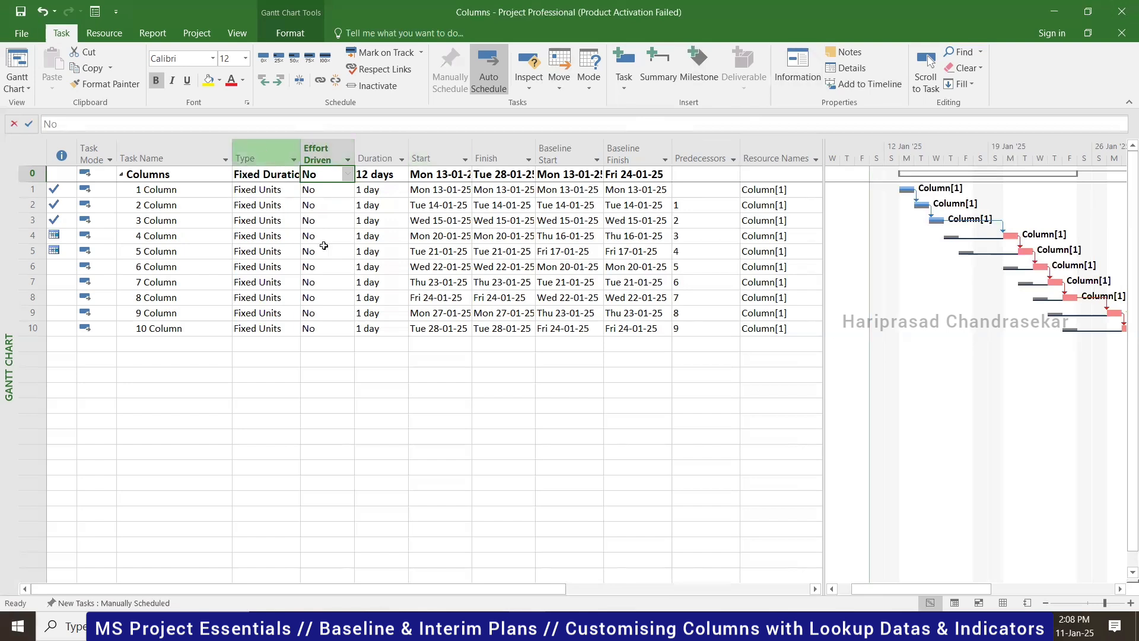
# - Hide the Type and Effort Driven columns and select the Columns summary task
pyautogui.rightClick(271, 147)
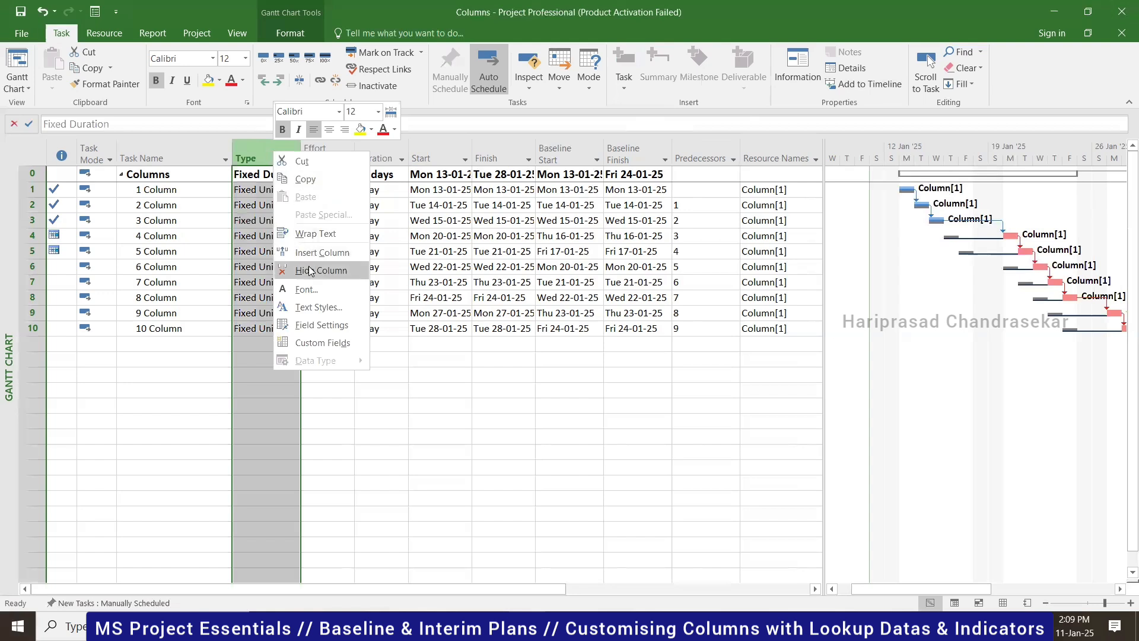
pyautogui.click(309, 270)
pyautogui.rightClick(249, 149)
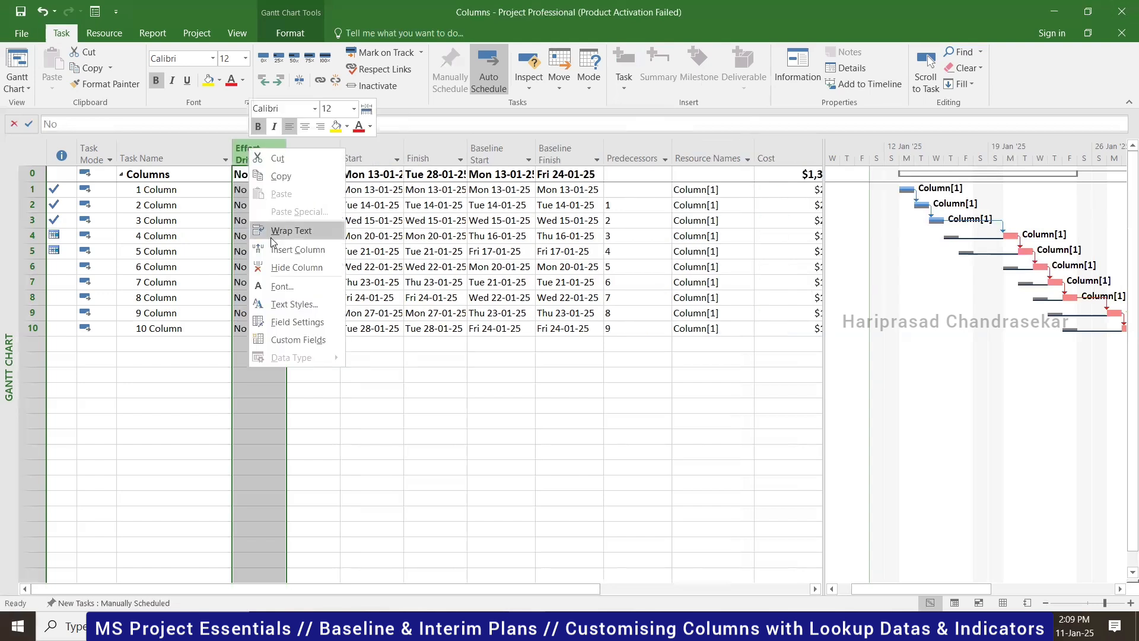
pyautogui.click(277, 267)
pyautogui.click(155, 175)
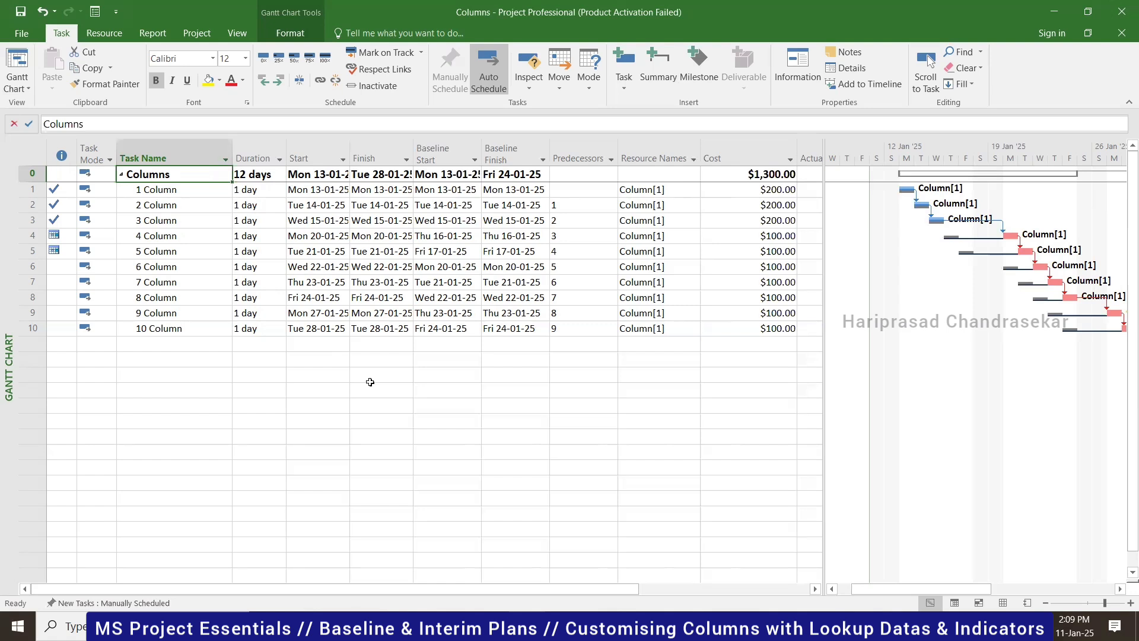
# - Save and close the Columns project, then reopen Columns.mpp from recent files
pyautogui.click(10, 16)
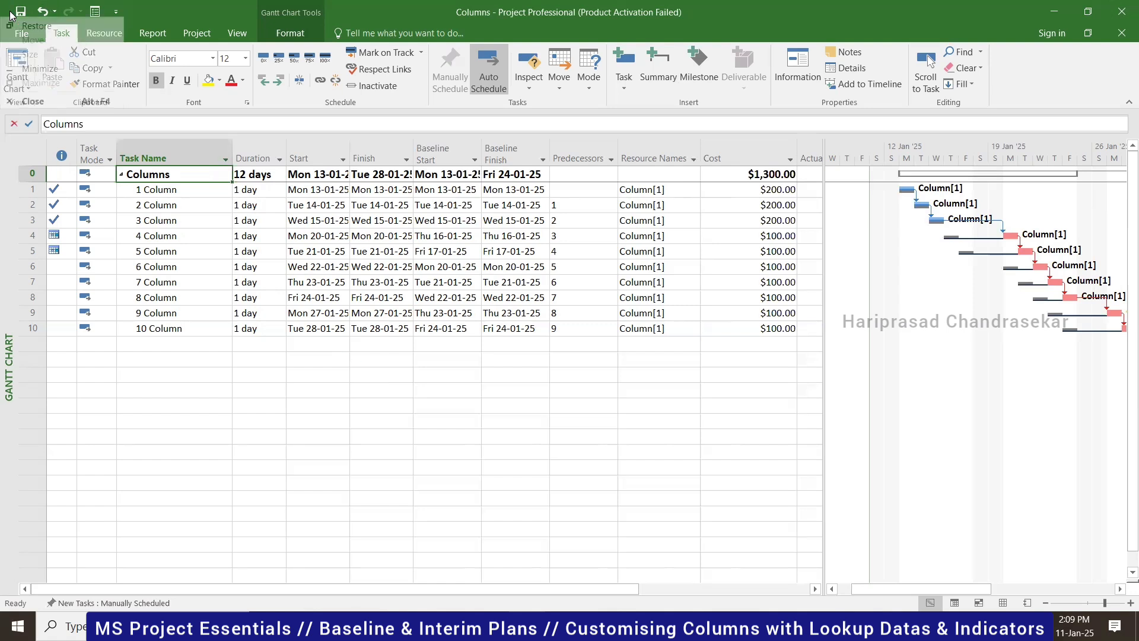
pyautogui.click(21, 12)
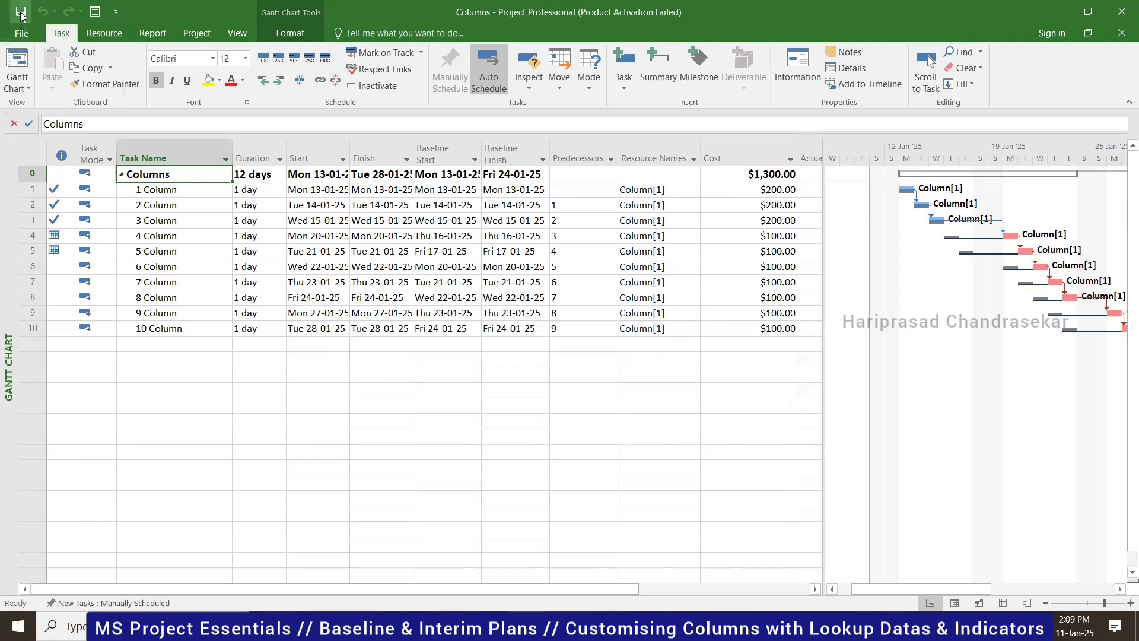
pyautogui.click(20, 33)
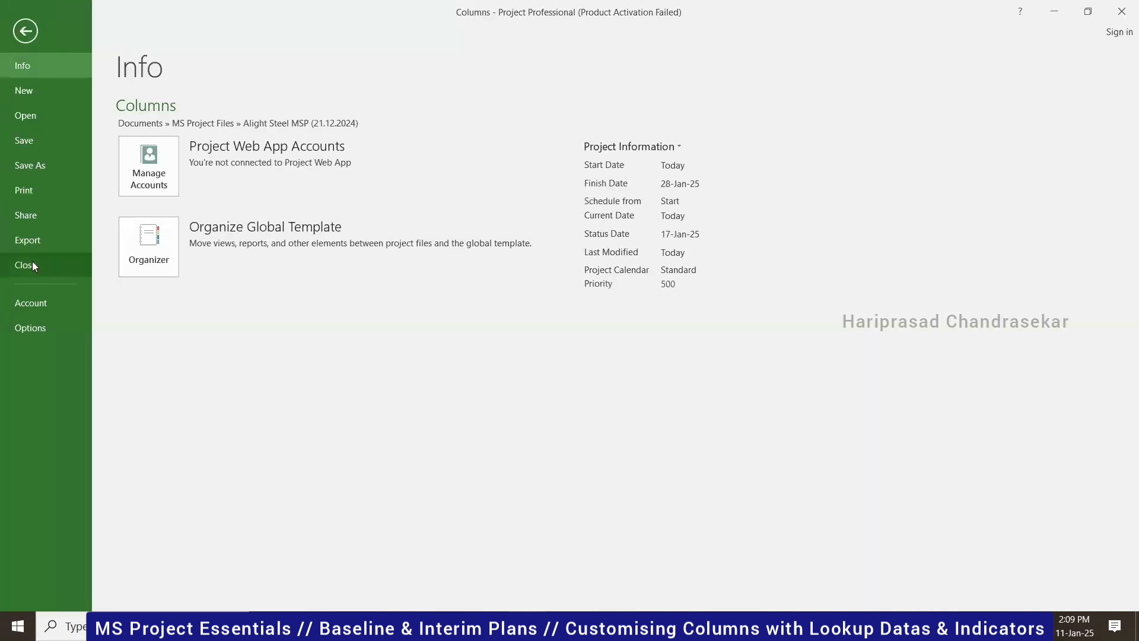
pyautogui.click(32, 261)
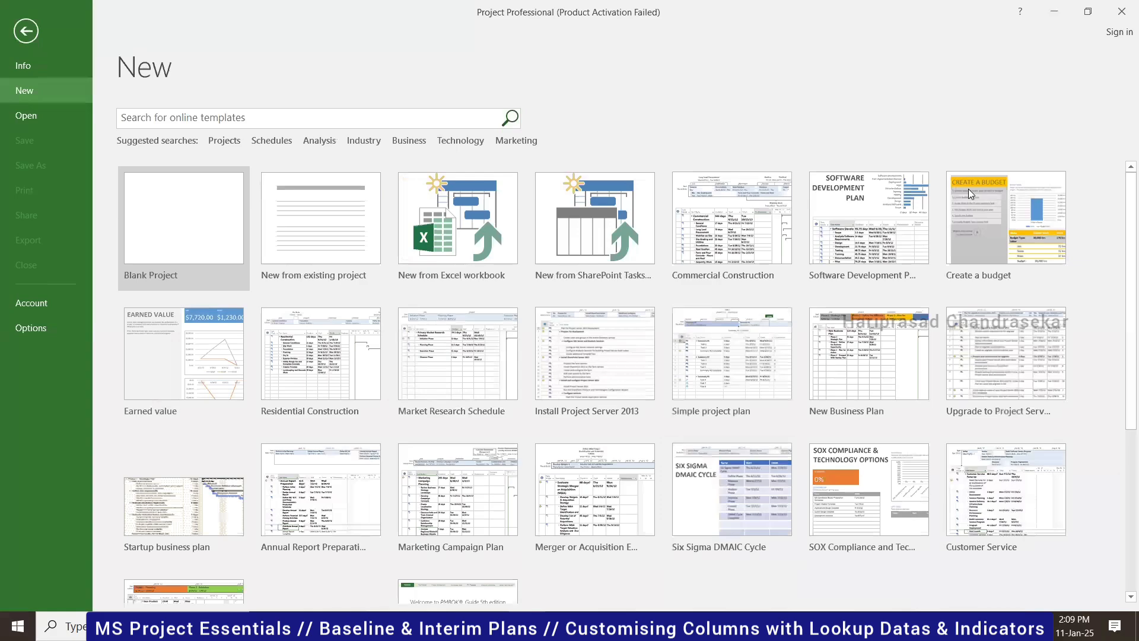
pyautogui.press('super+d')
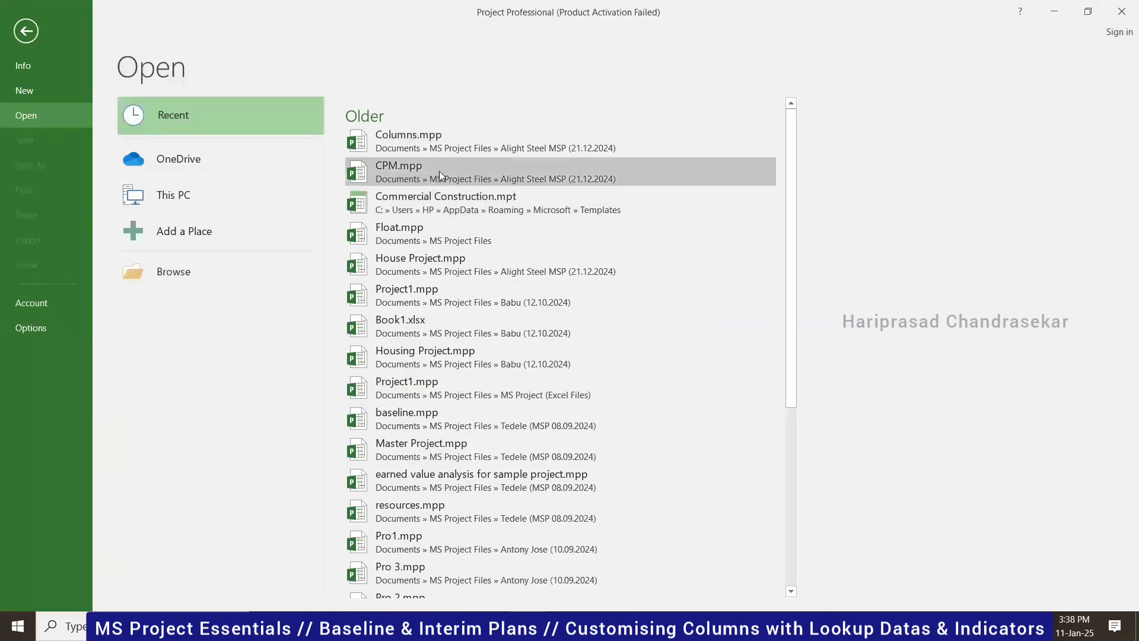
pyautogui.click(431, 136)
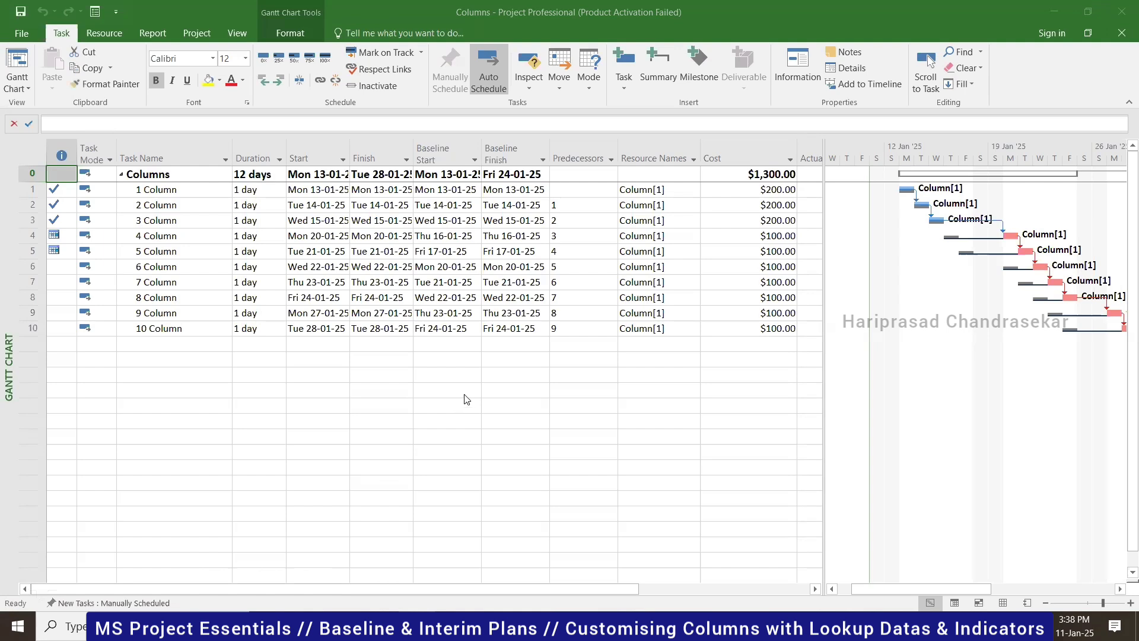
pyautogui.click(200, 36)
pyautogui.click(205, 34)
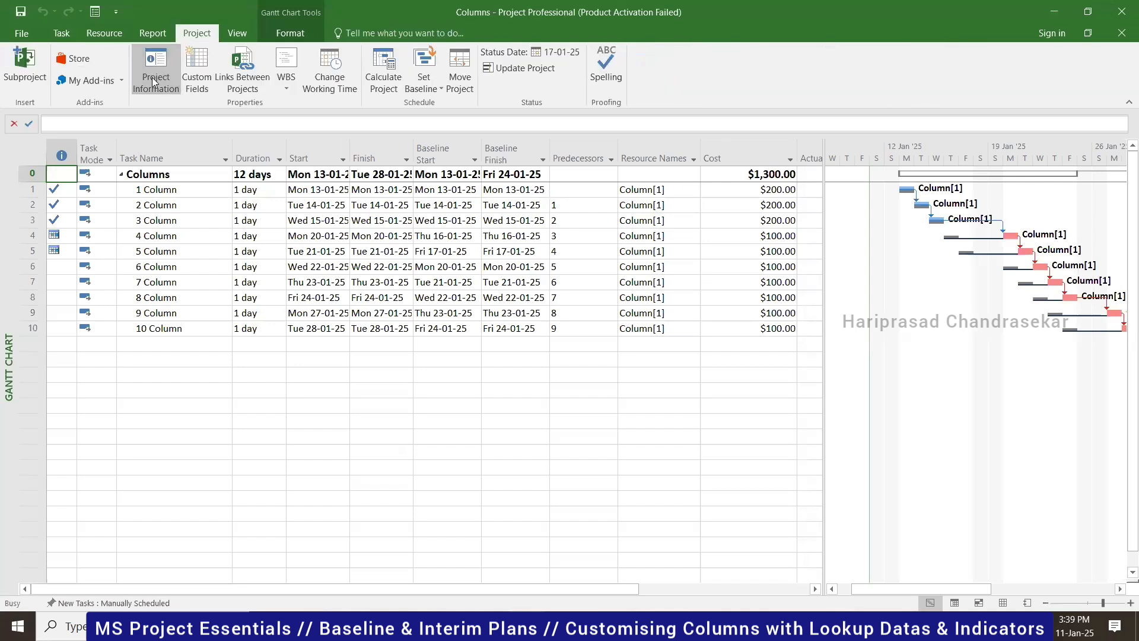
pyautogui.click(153, 78)
pyautogui.click(437, 431)
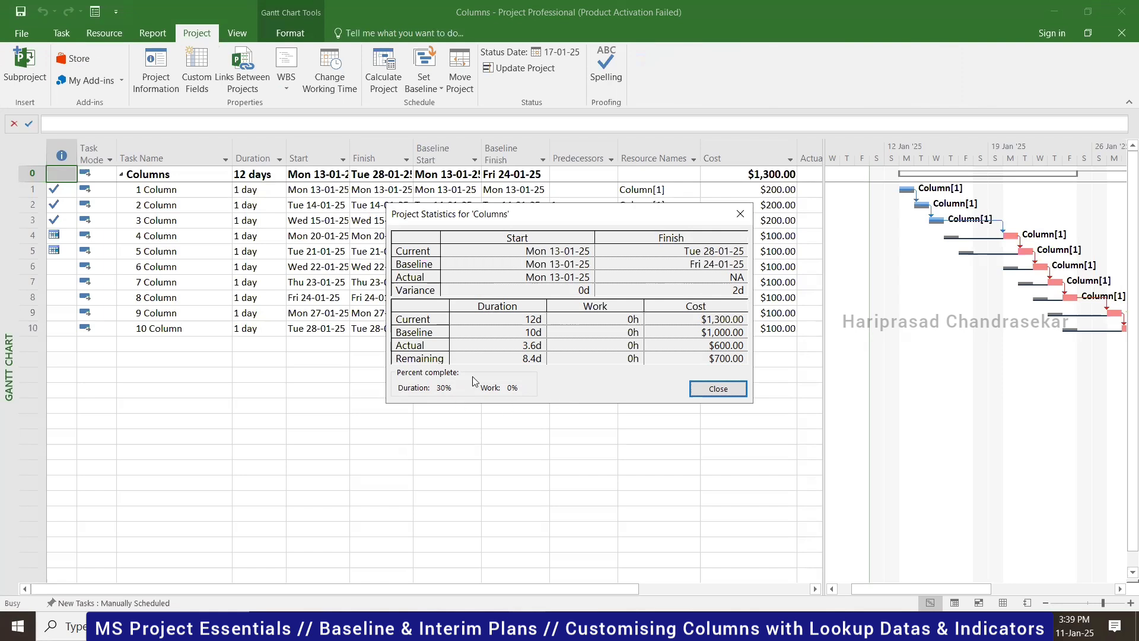
pyautogui.click(740, 213)
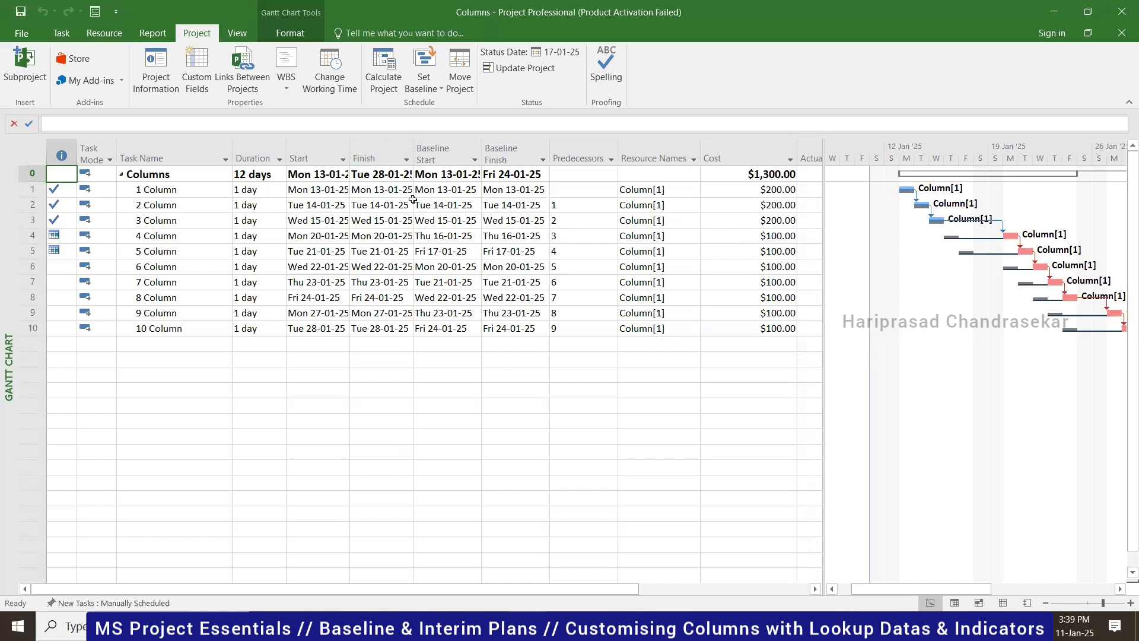
# - Hide the Baseline Start column so Baseline Finish follows Finish
pyautogui.click(451, 153)
pyautogui.rightClick(451, 154)
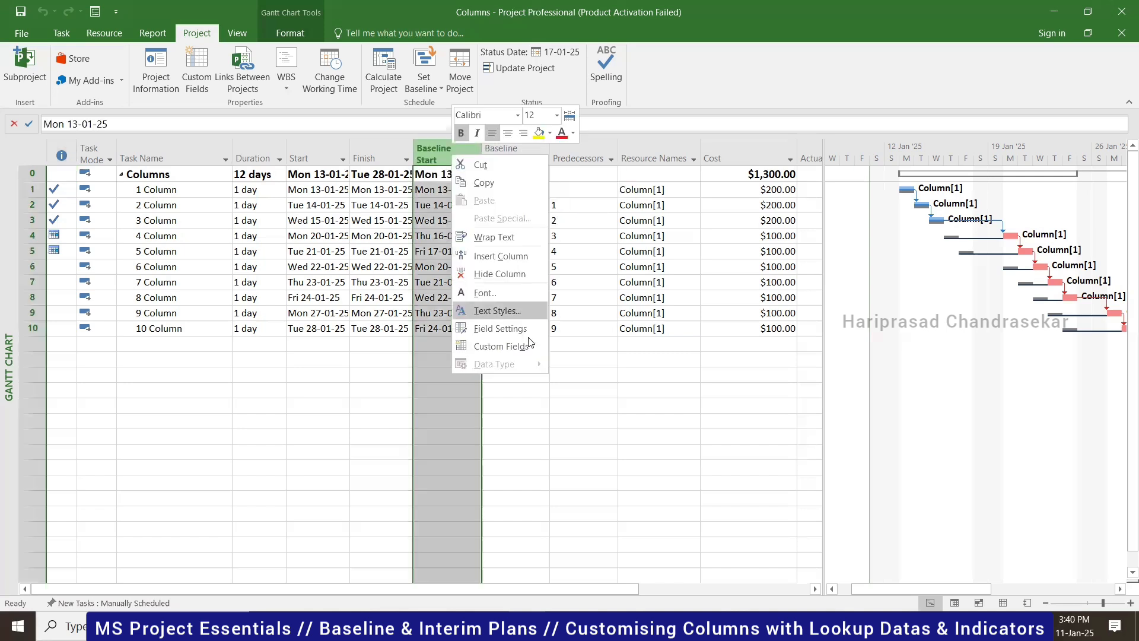
pyautogui.click(493, 258)
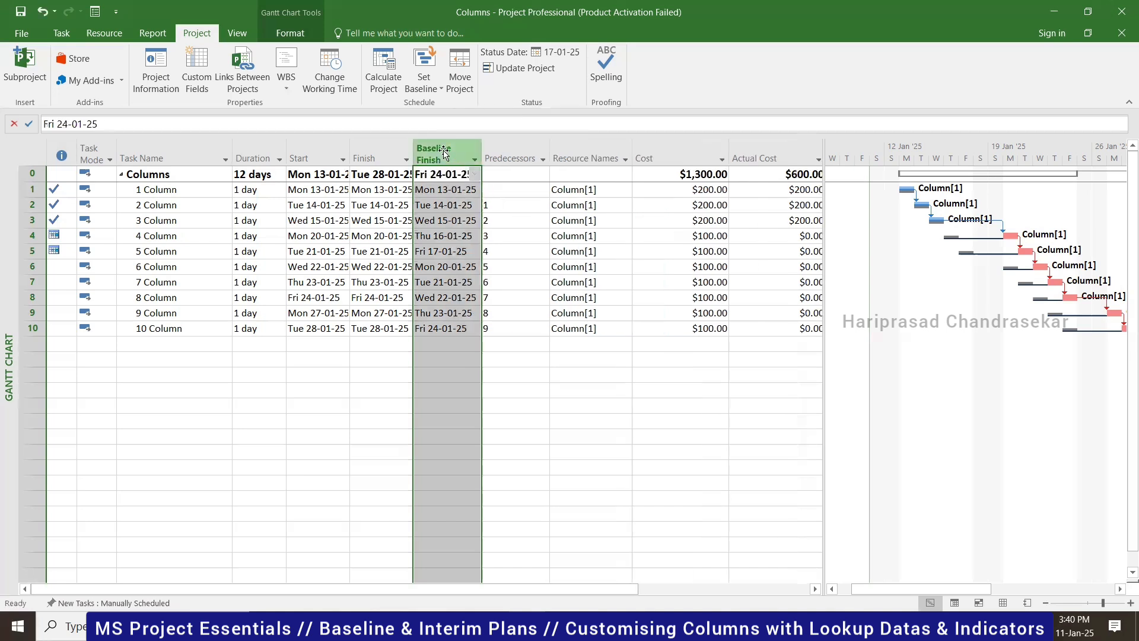
pyautogui.rightClick(445, 153)
# - Hide Baseline Finish and insert a Start1 column before Predecessors
pyautogui.click(482, 266)
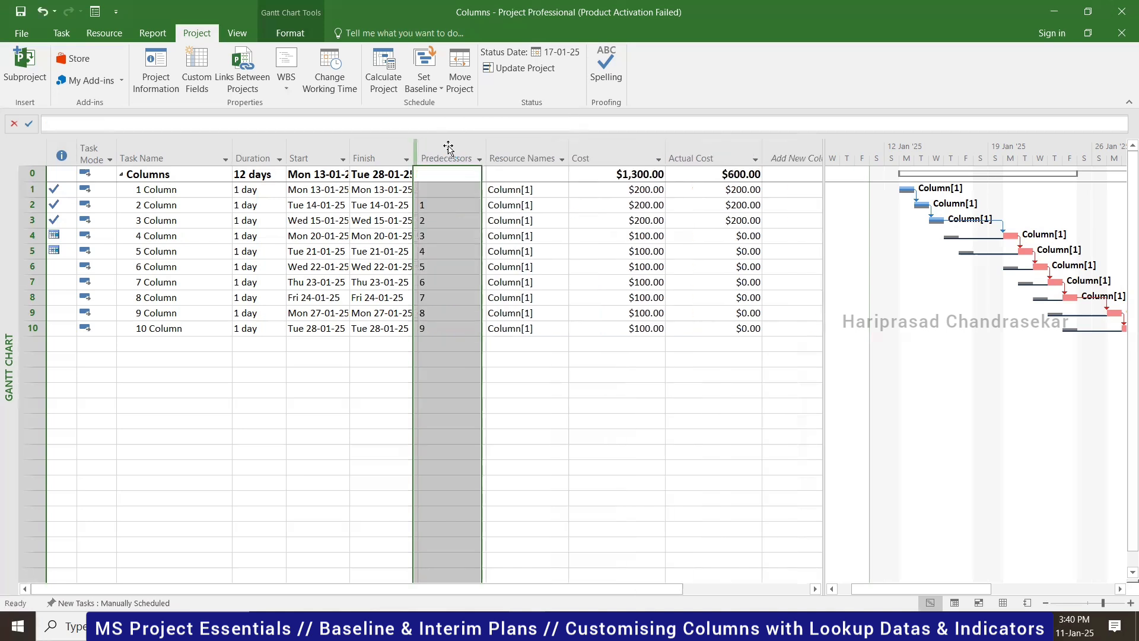
pyautogui.rightClick(443, 155)
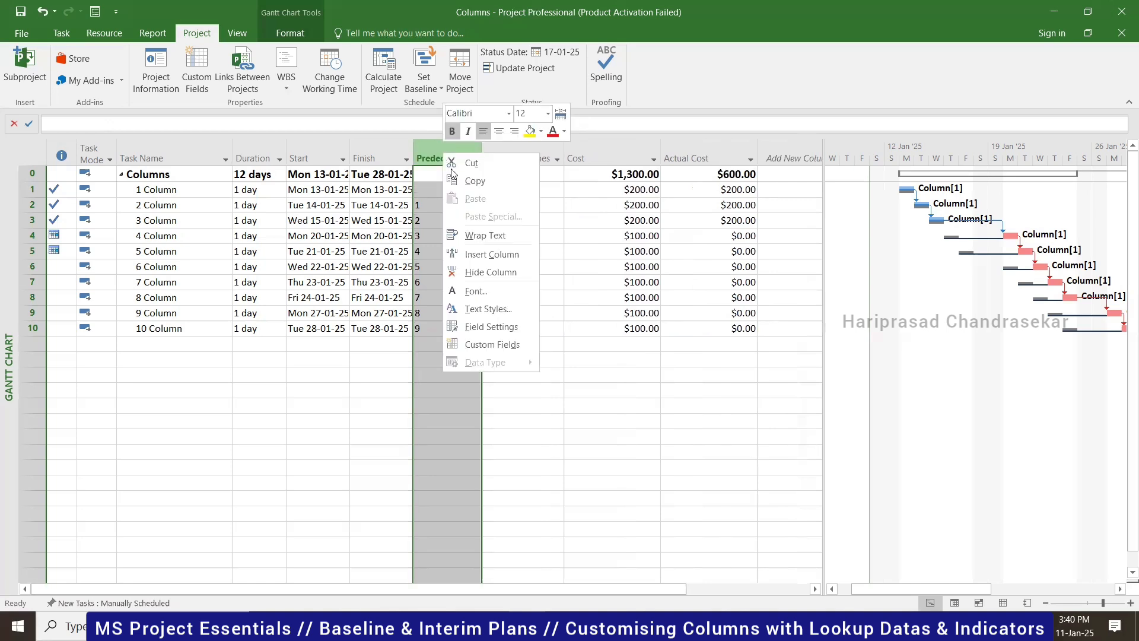
pyautogui.click(492, 251)
pyautogui.write('s')
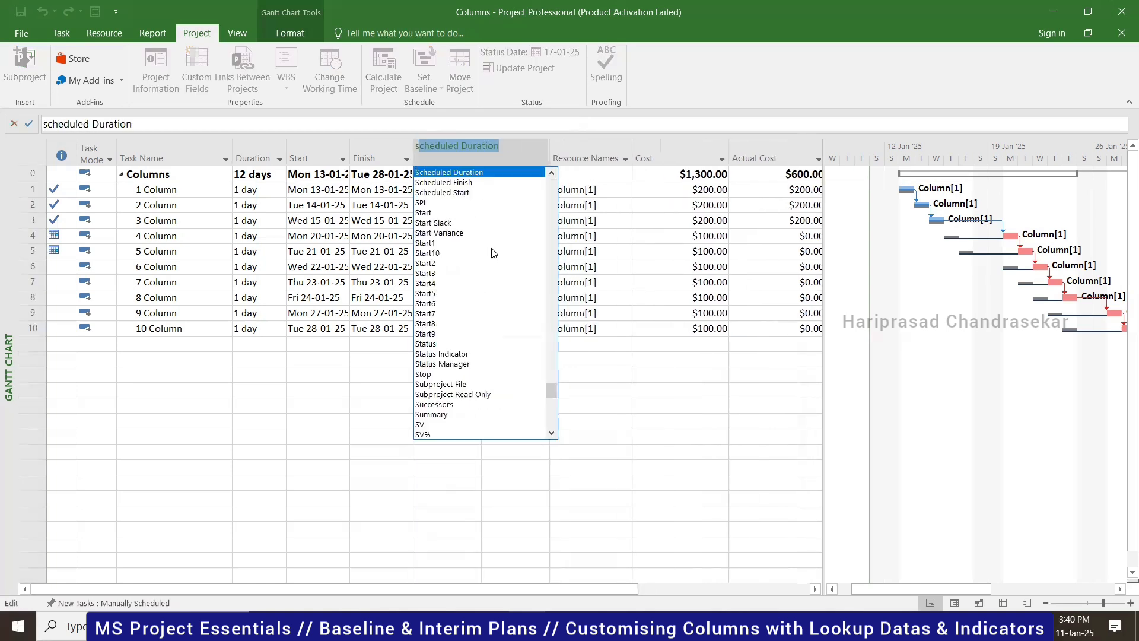
pyautogui.write('tart1')
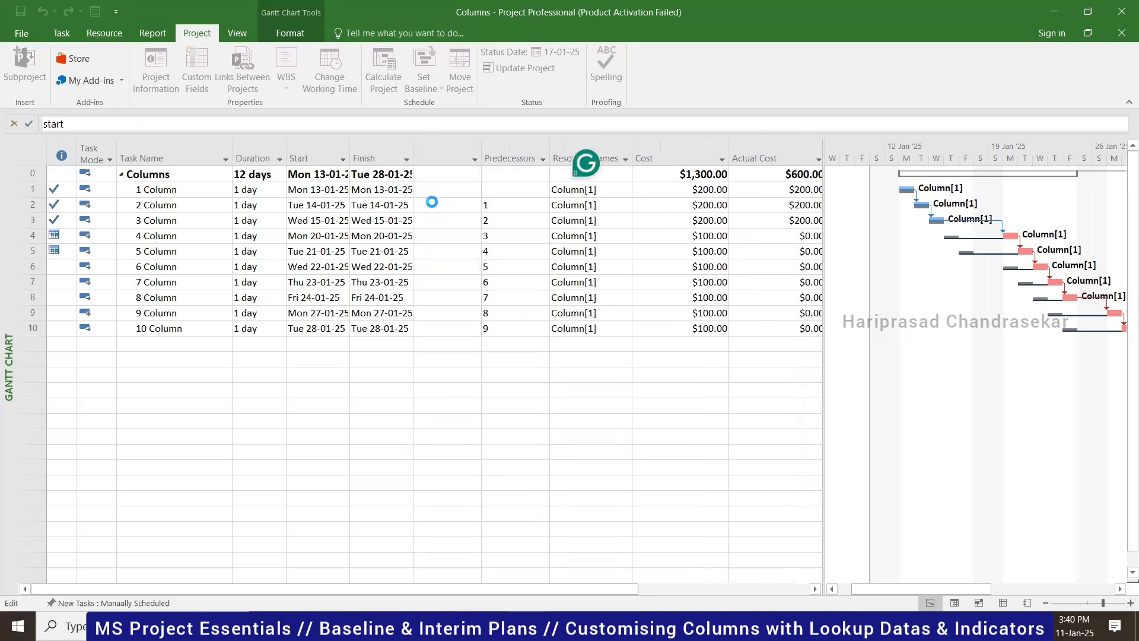
pyautogui.press('Return')
# - Insert a Finish1 column before Predecessors
pyautogui.rightClick(506, 156)
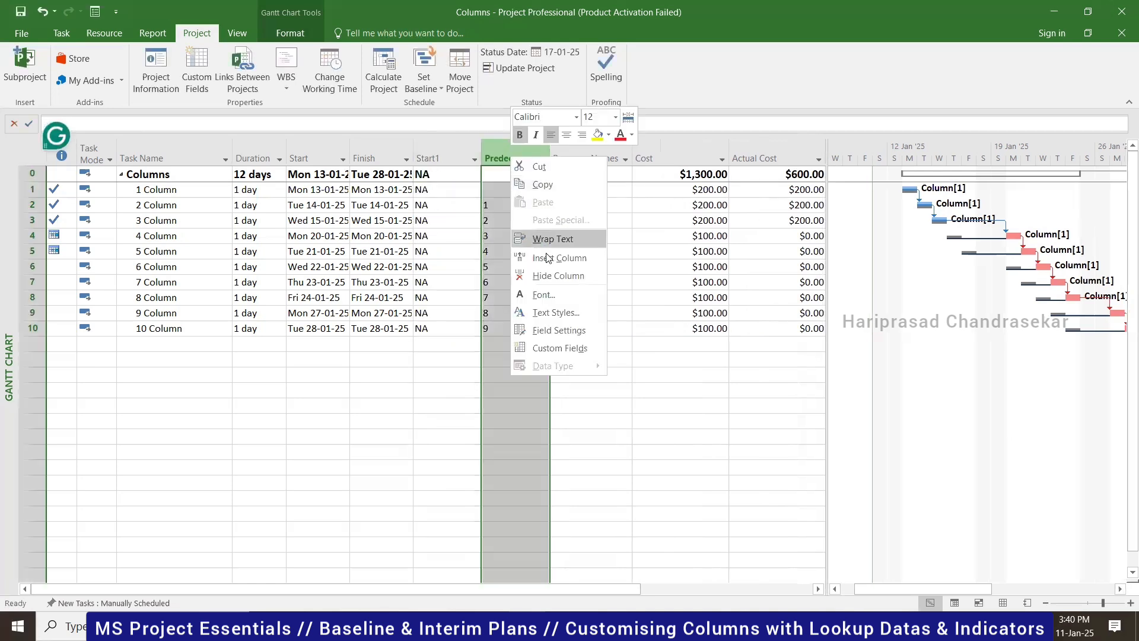
pyautogui.click(546, 256)
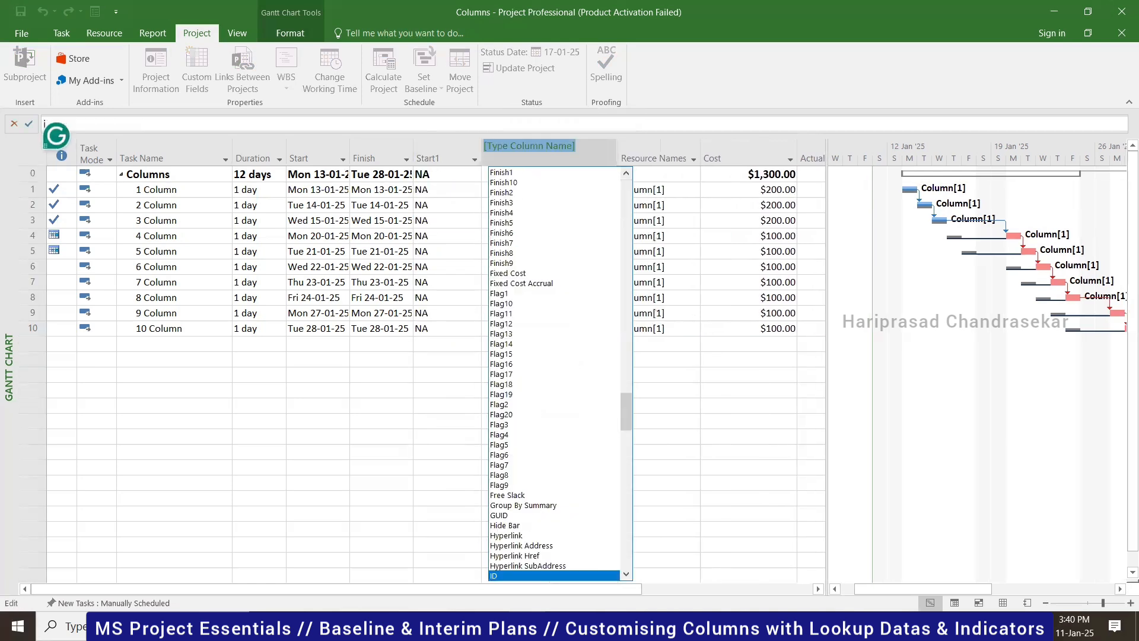
pyautogui.write('in')
pyautogui.press('BackSpace')
pyautogui.press('BackSpace')
pyautogui.press('BackSpace')
pyautogui.write('fin')
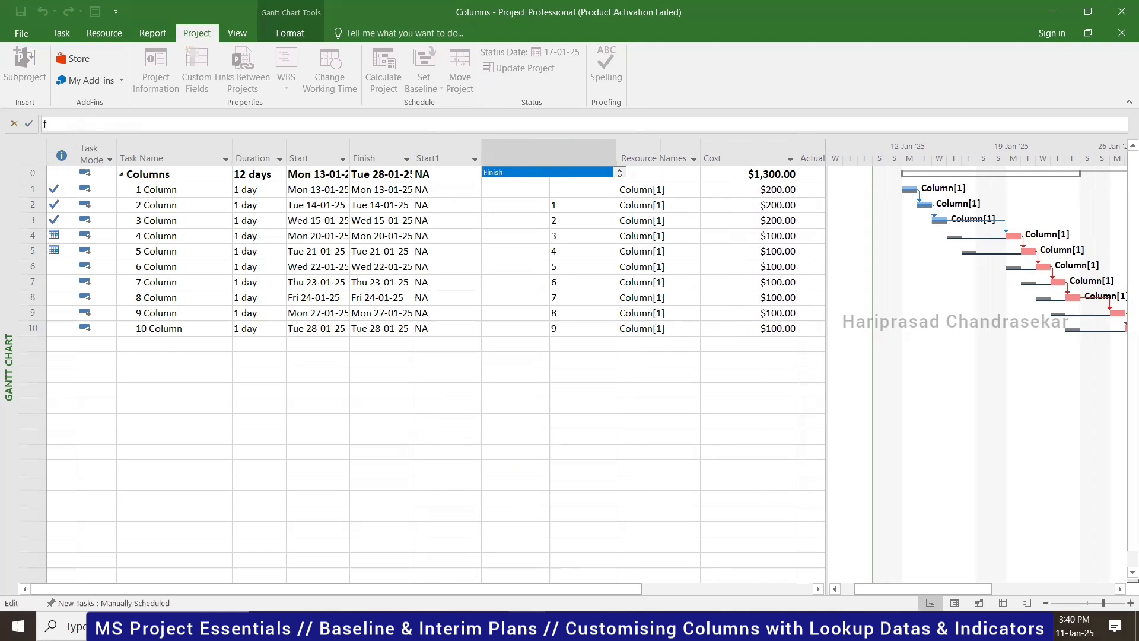
pyautogui.write('ish1')
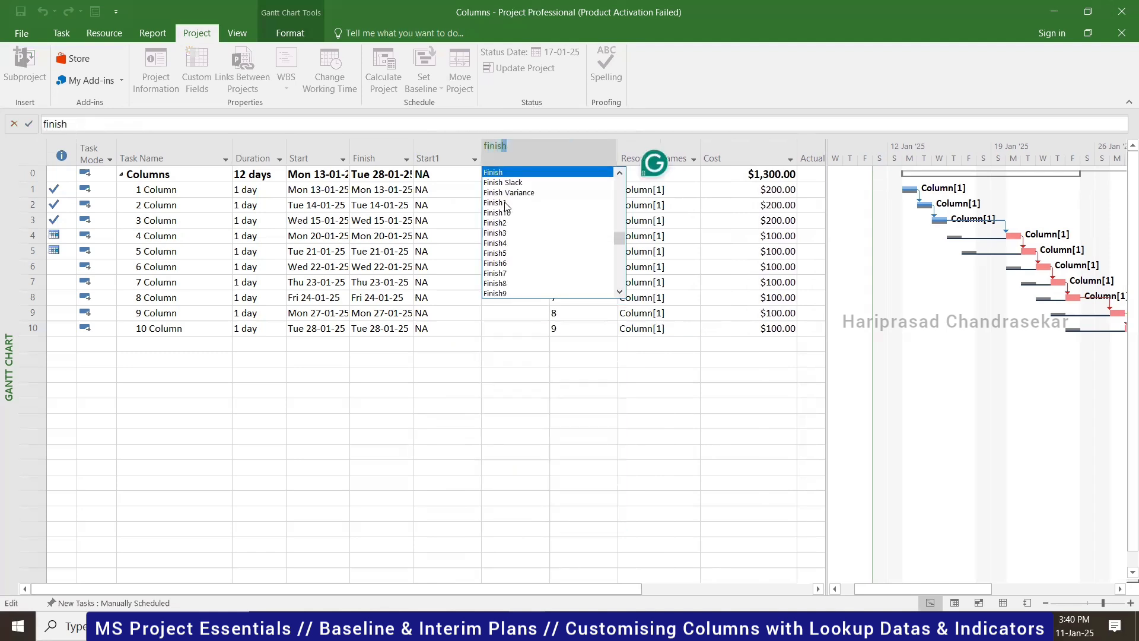
pyautogui.press('Return')
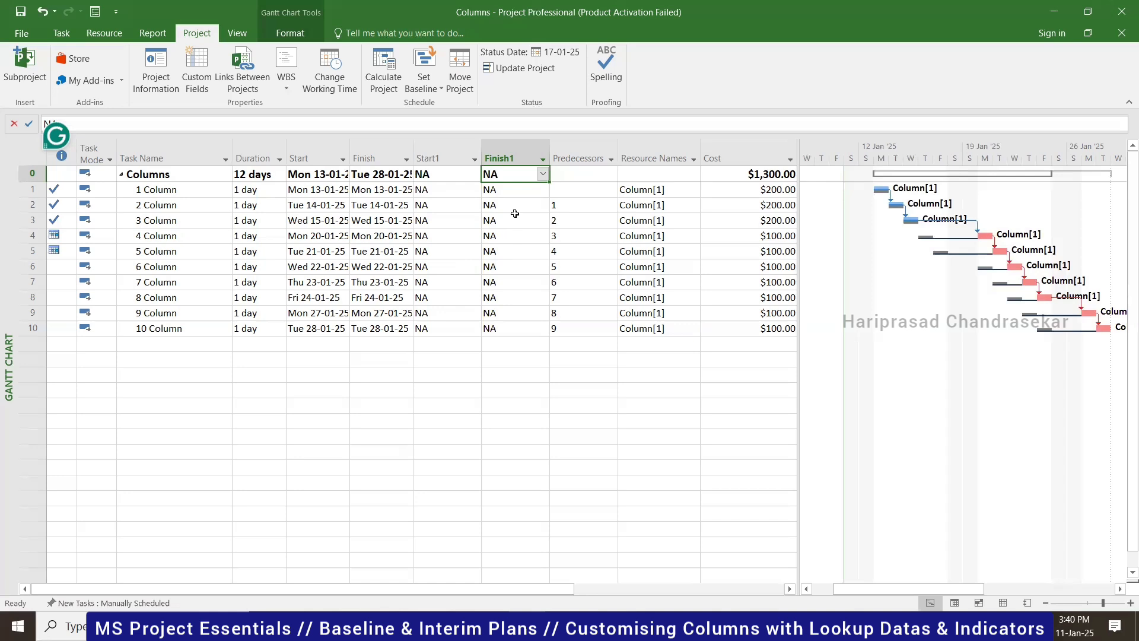
# - In Set Baseline, choose an interim plan copying Scheduled Start/Finish into Start1/Finish1
pyautogui.click(431, 88)
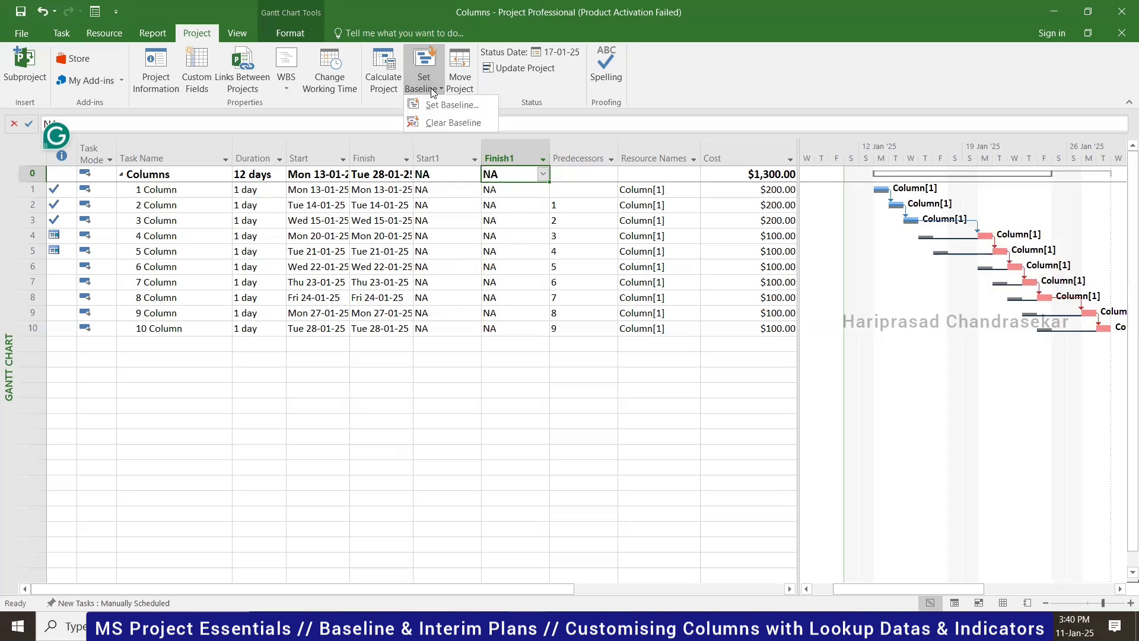
pyautogui.click(452, 104)
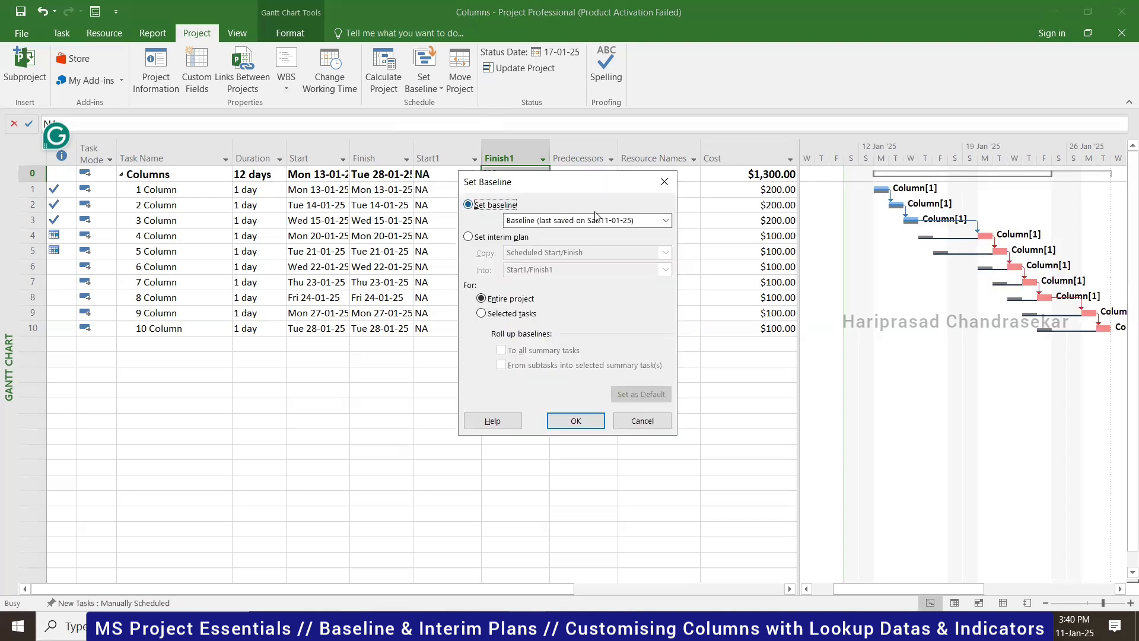
pyautogui.click(663, 220)
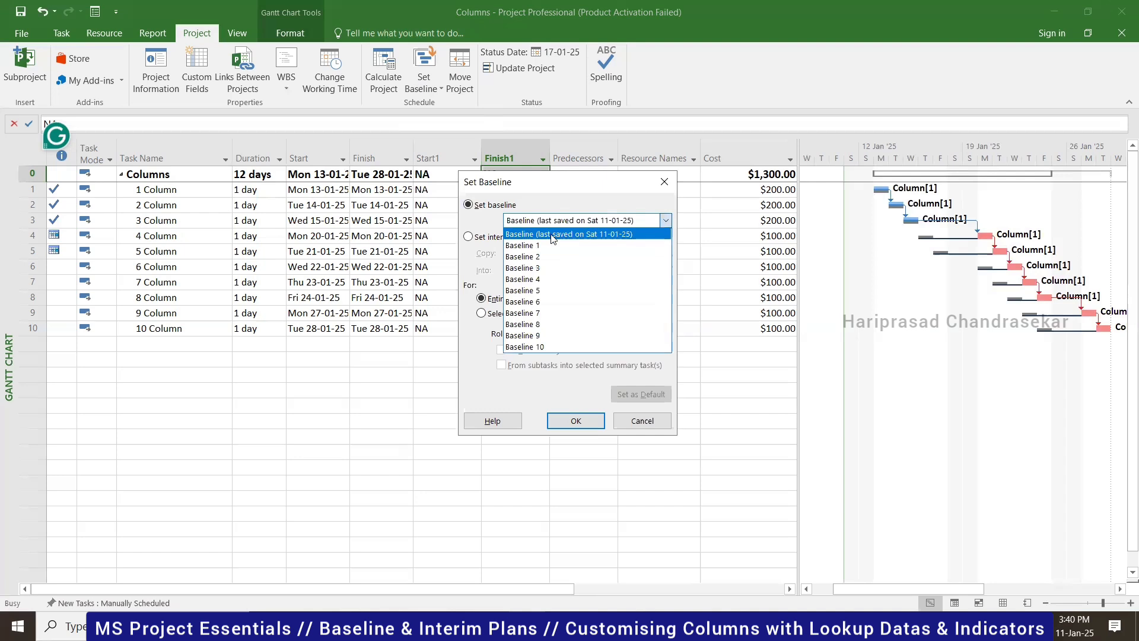
pyautogui.click(590, 185)
pyautogui.click(482, 237)
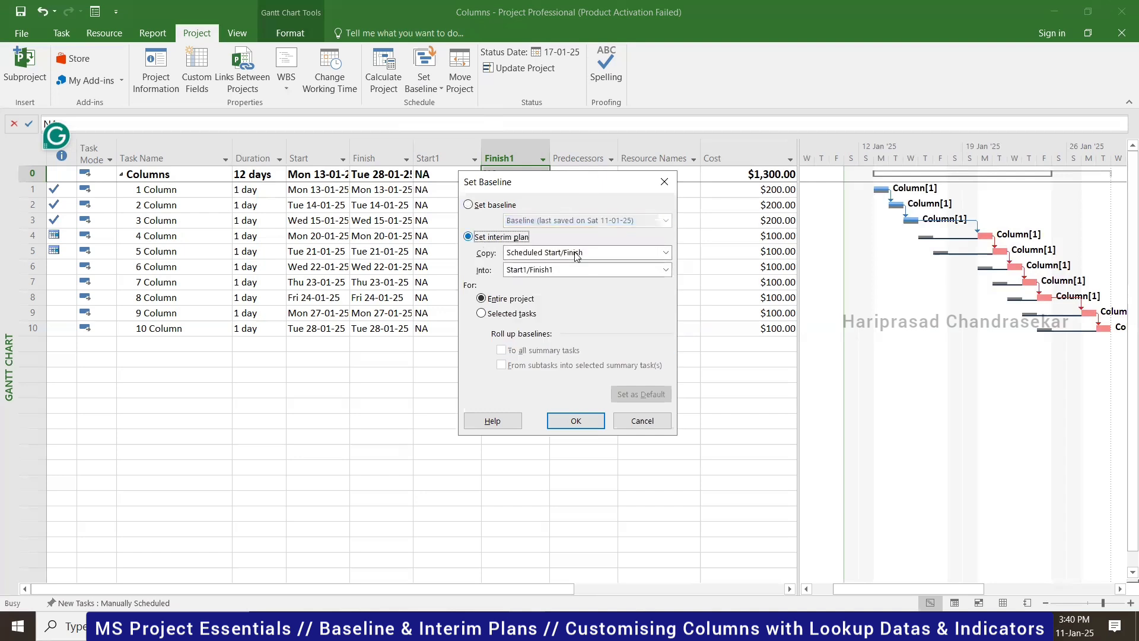
pyautogui.click(664, 252)
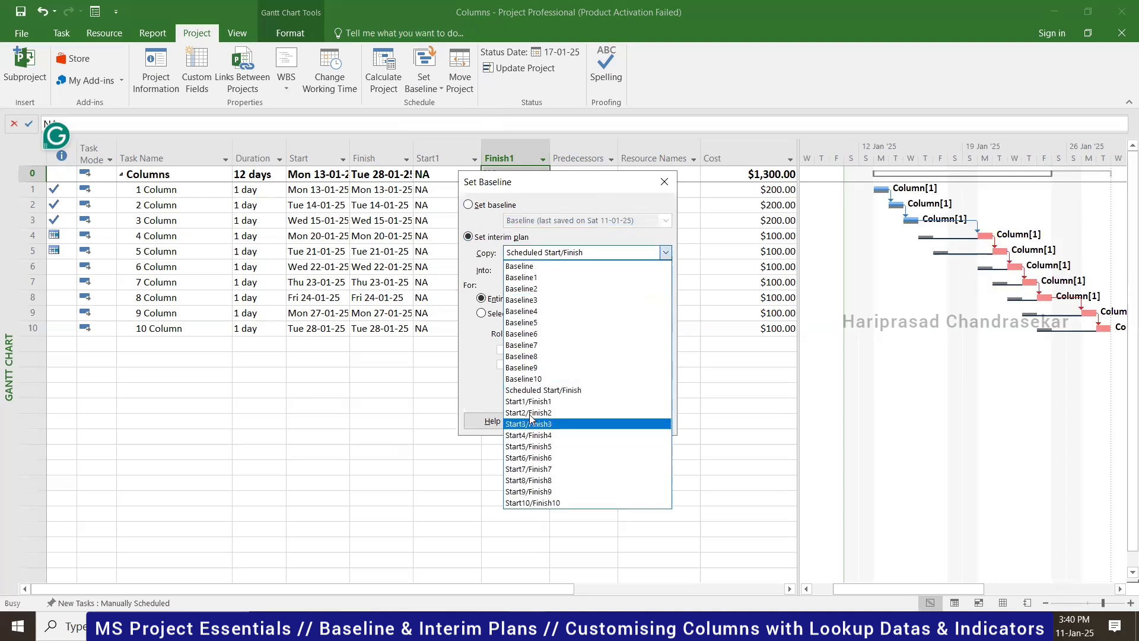
pyautogui.click(471, 374)
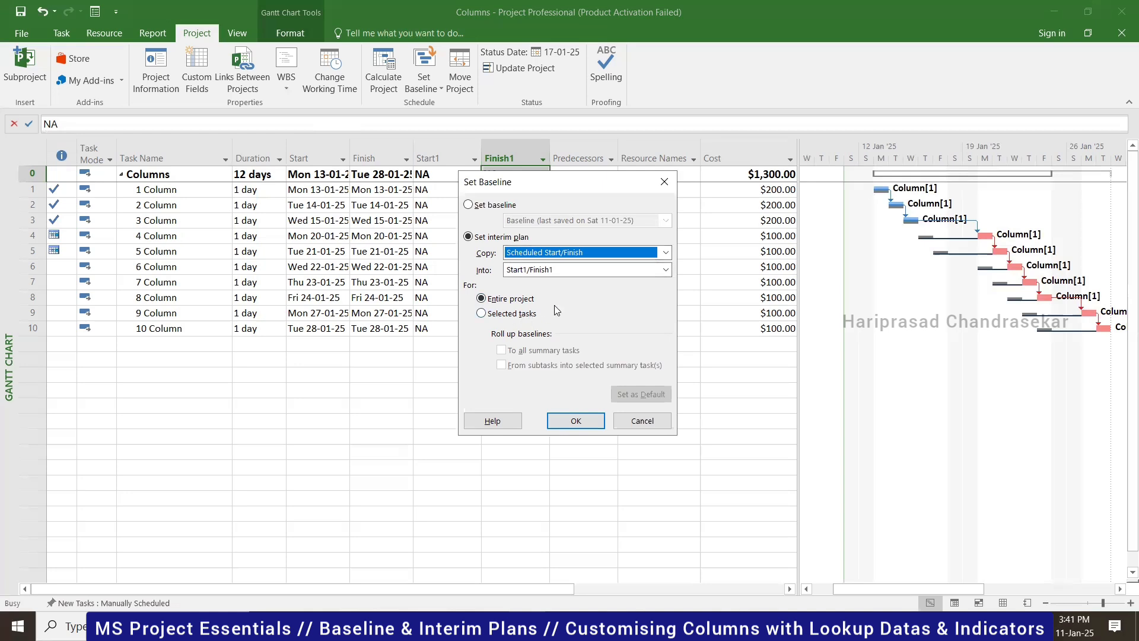
# - Compare scope and baseline options, then save the interim plan for the entire project
pyautogui.click(502, 314)
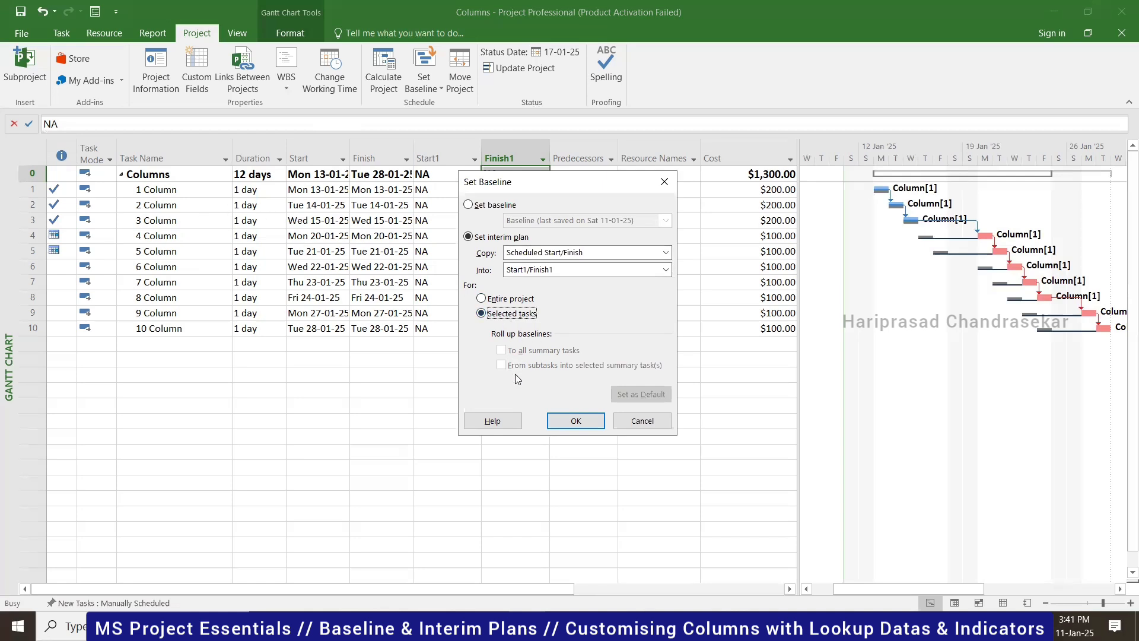
pyautogui.click(502, 303)
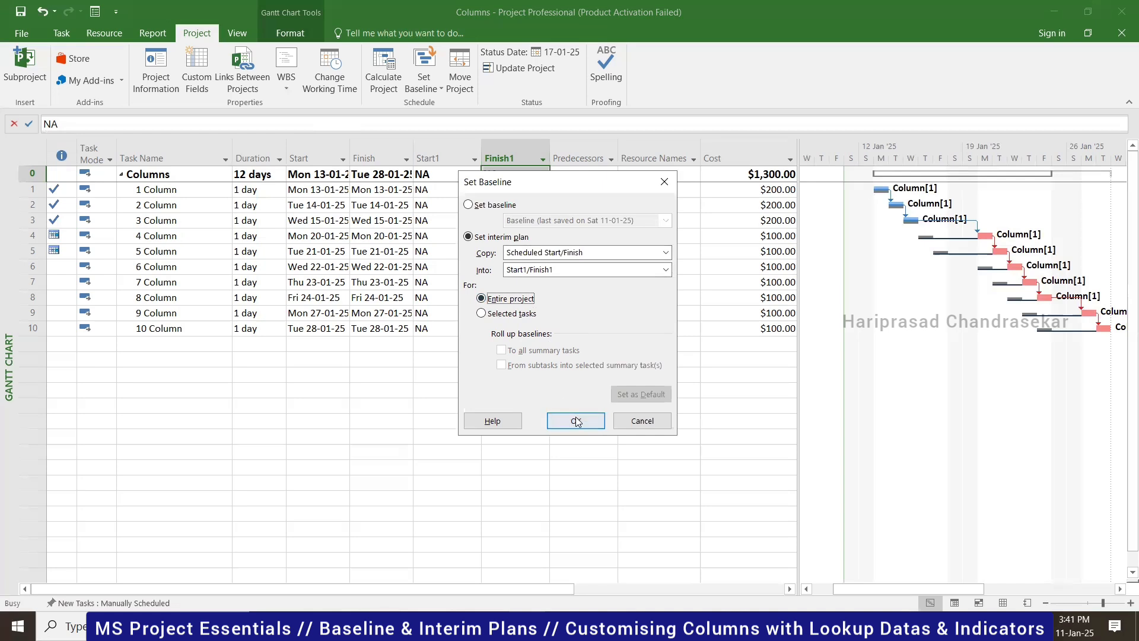
pyautogui.click(502, 208)
pyautogui.click(481, 314)
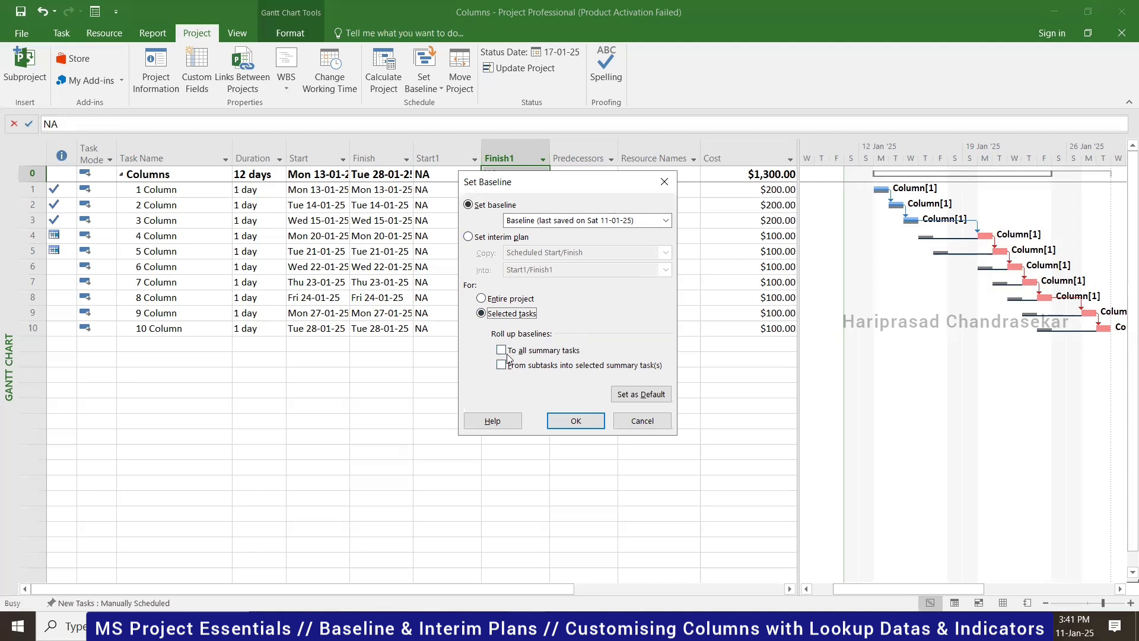
pyautogui.click(468, 236)
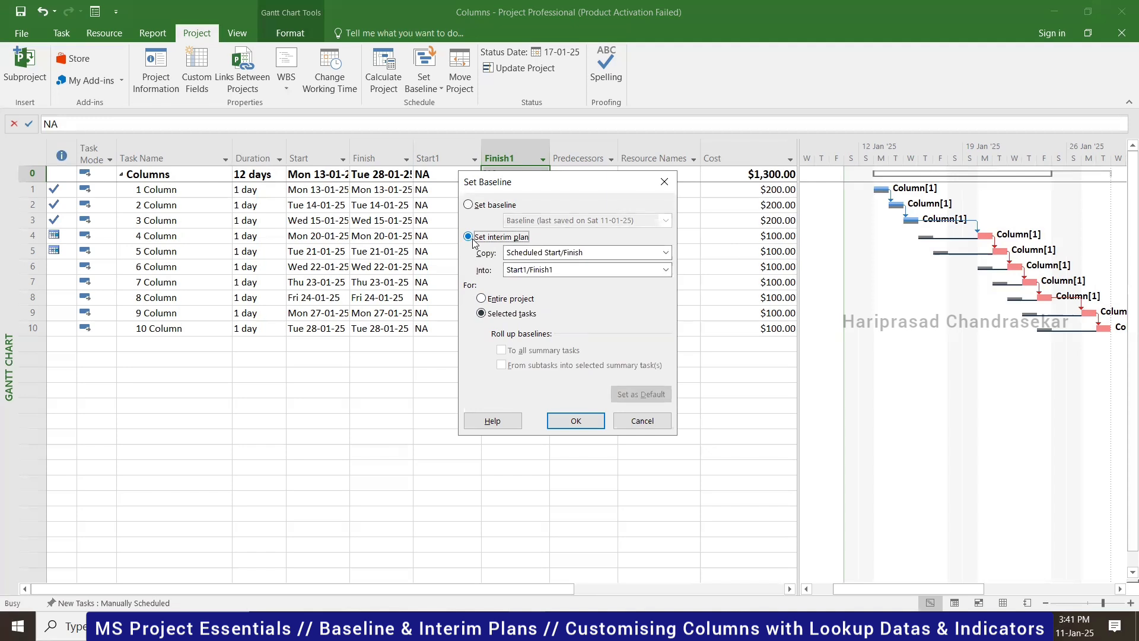
pyautogui.click(480, 299)
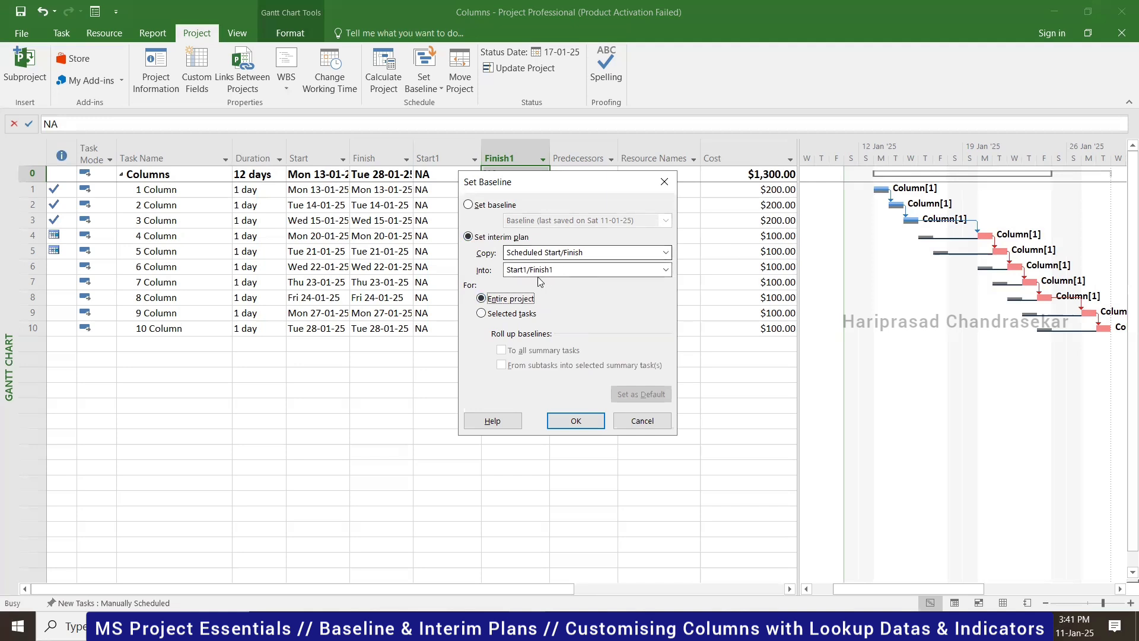
pyautogui.click(584, 423)
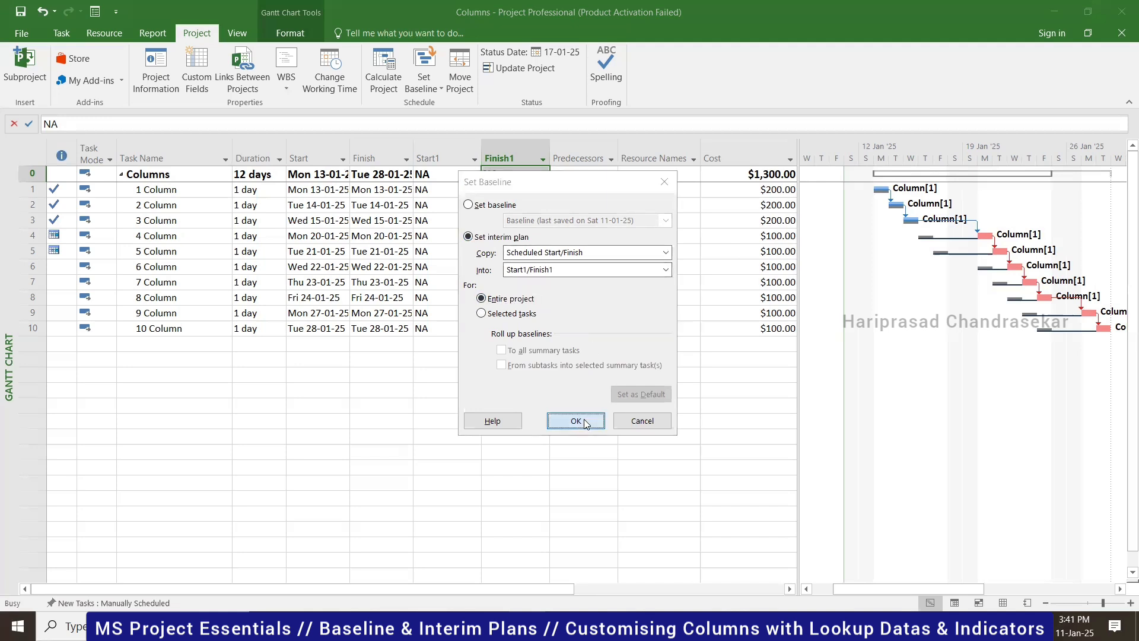
# - Auto-fit the Start1 and Finish1 columns so their full dates show
pyautogui.doubleClick(481, 153)
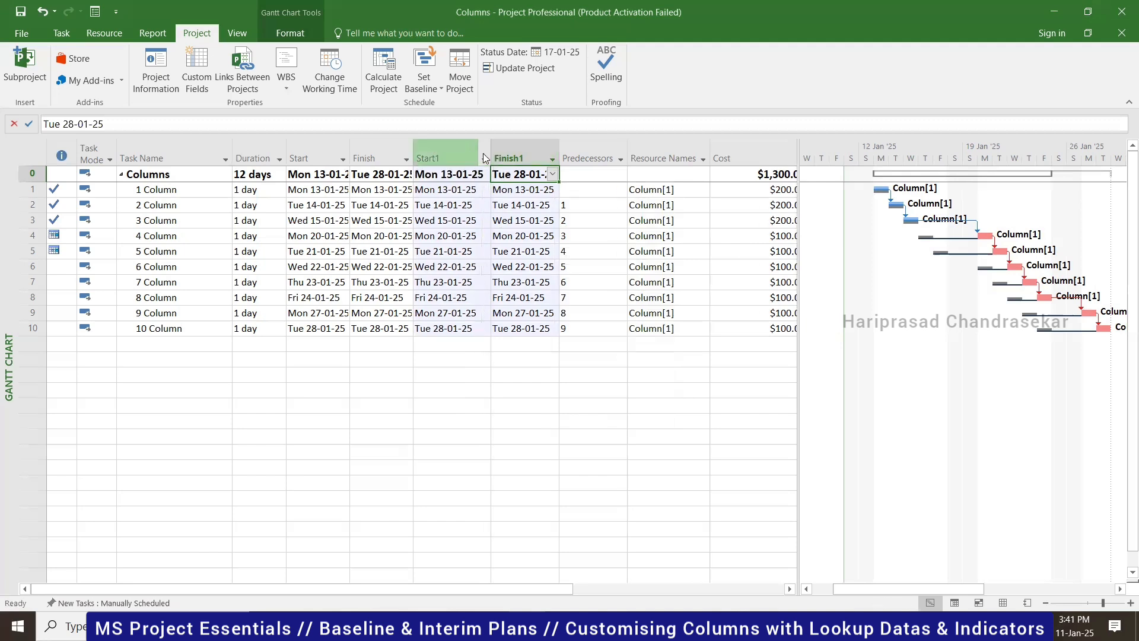
pyautogui.doubleClick(559, 153)
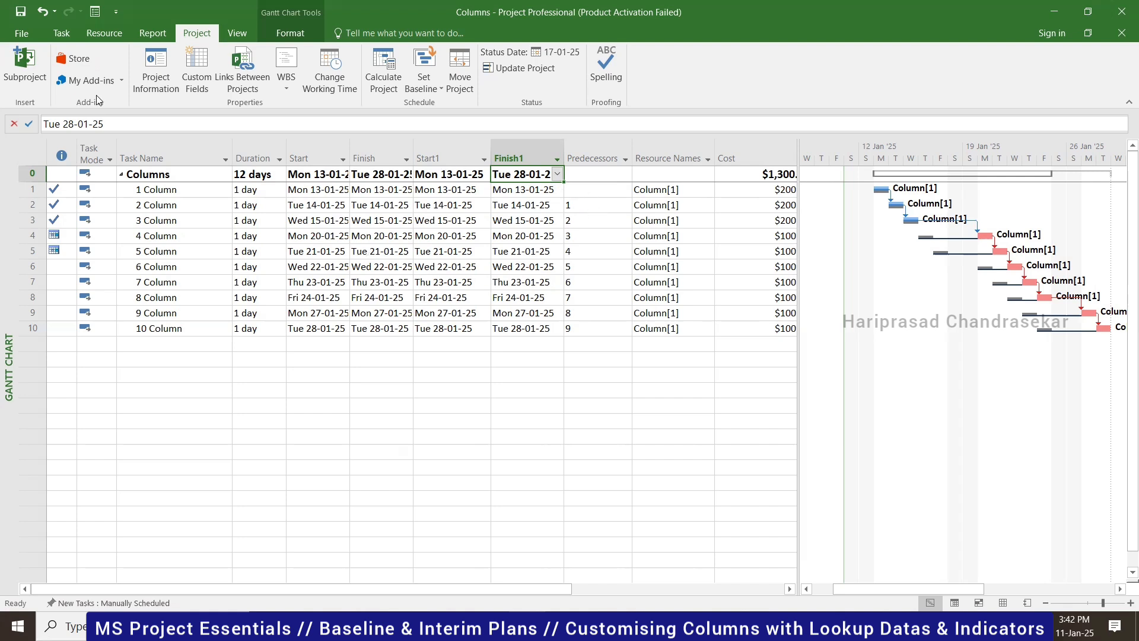
# - Apply the Schedule table, then the Cost table, to the Gantt sheet
pyautogui.click(62, 34)
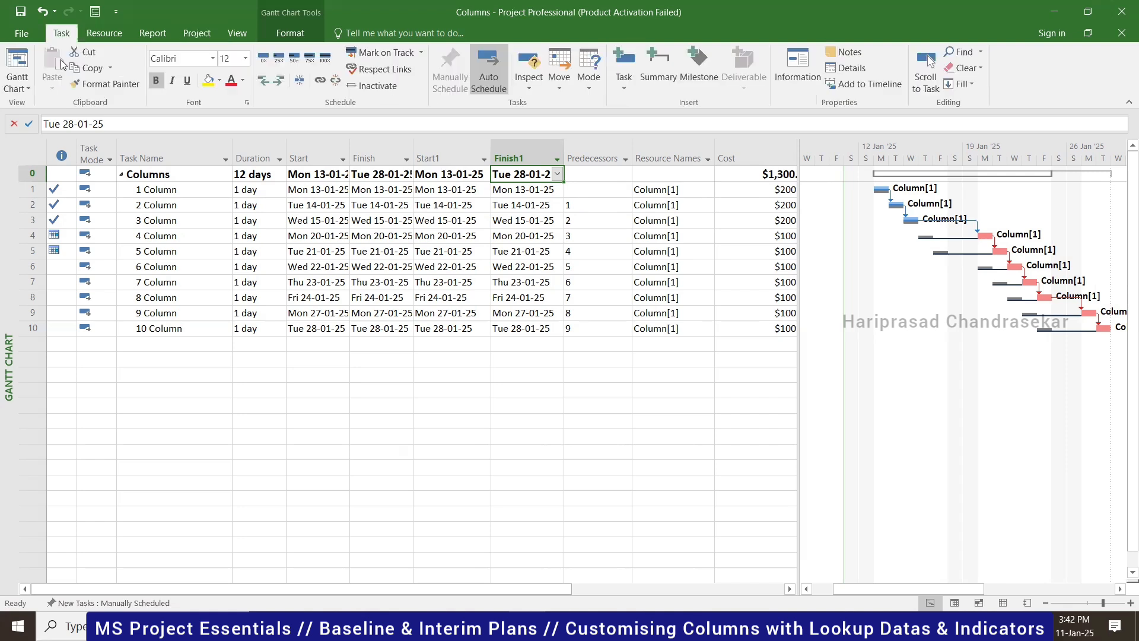
pyautogui.click(17, 88)
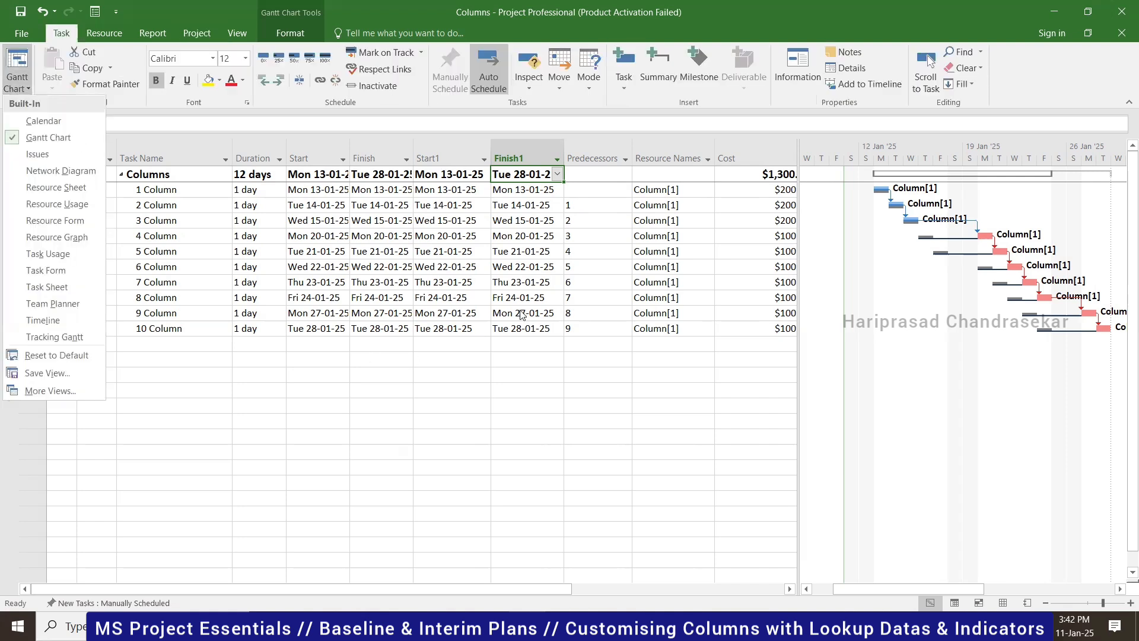
pyautogui.click(478, 202)
pyautogui.click(237, 33)
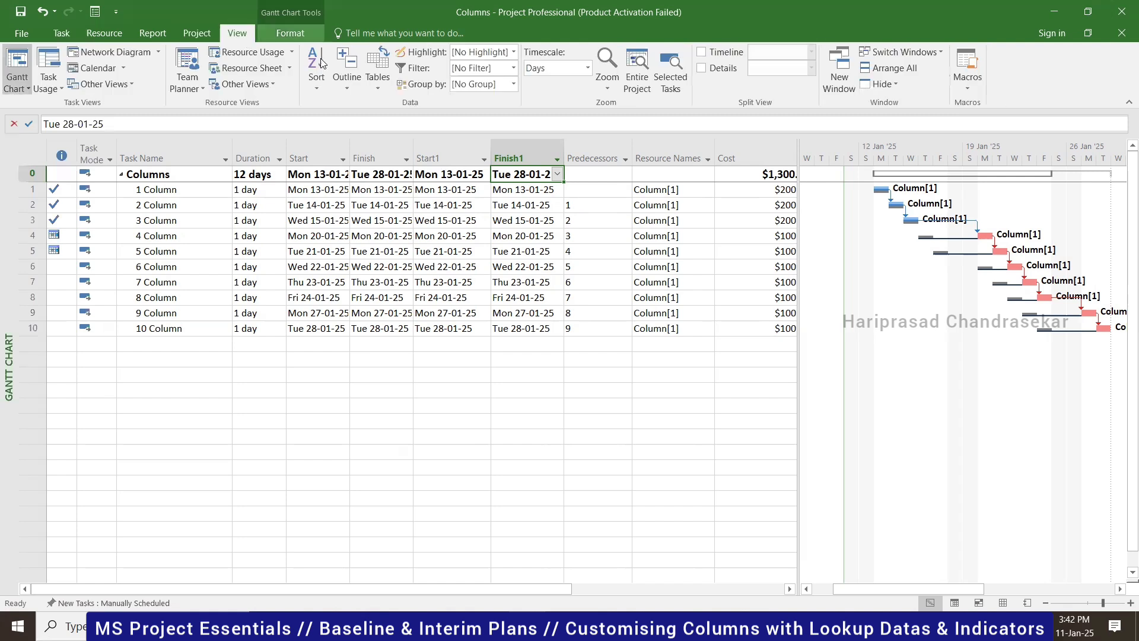
pyautogui.click(378, 77)
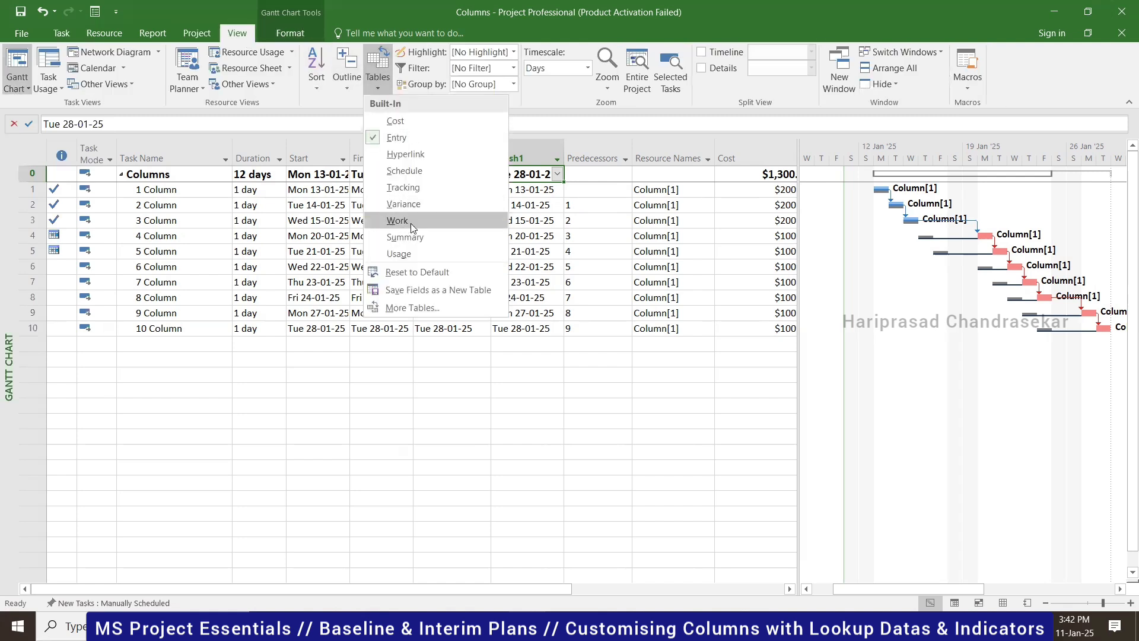
pyautogui.click(405, 171)
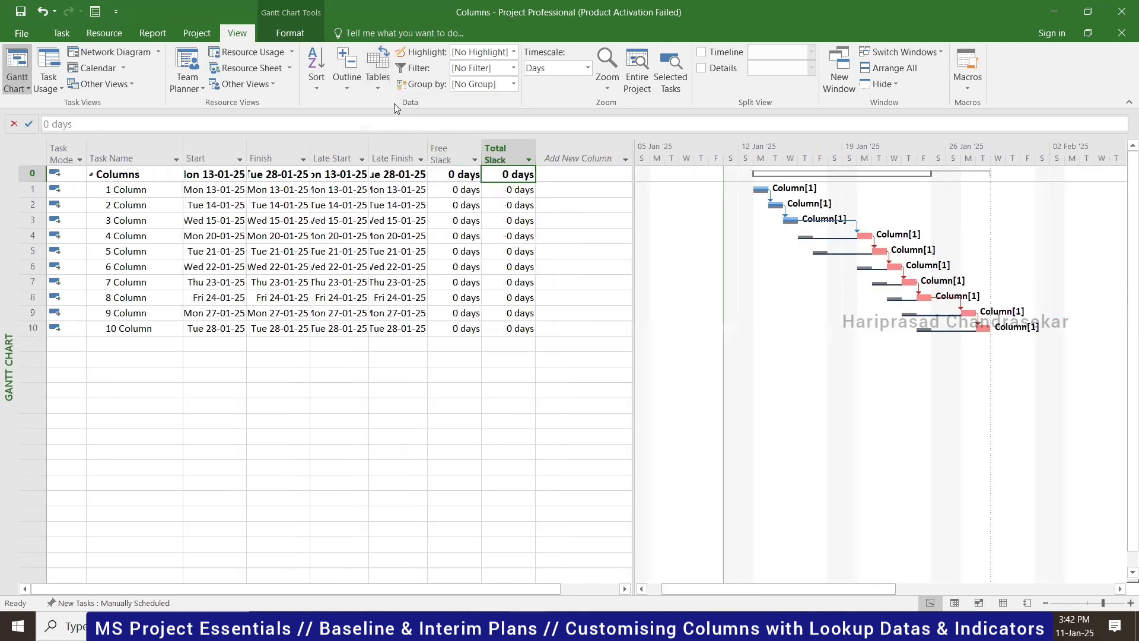
pyautogui.click(380, 83)
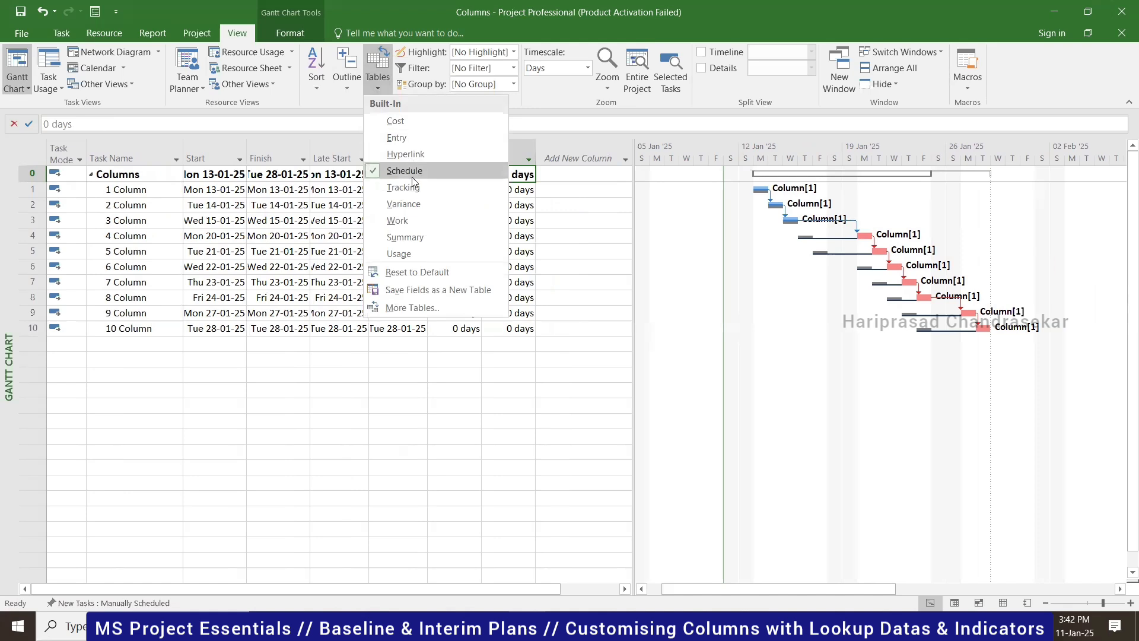
pyautogui.click(403, 119)
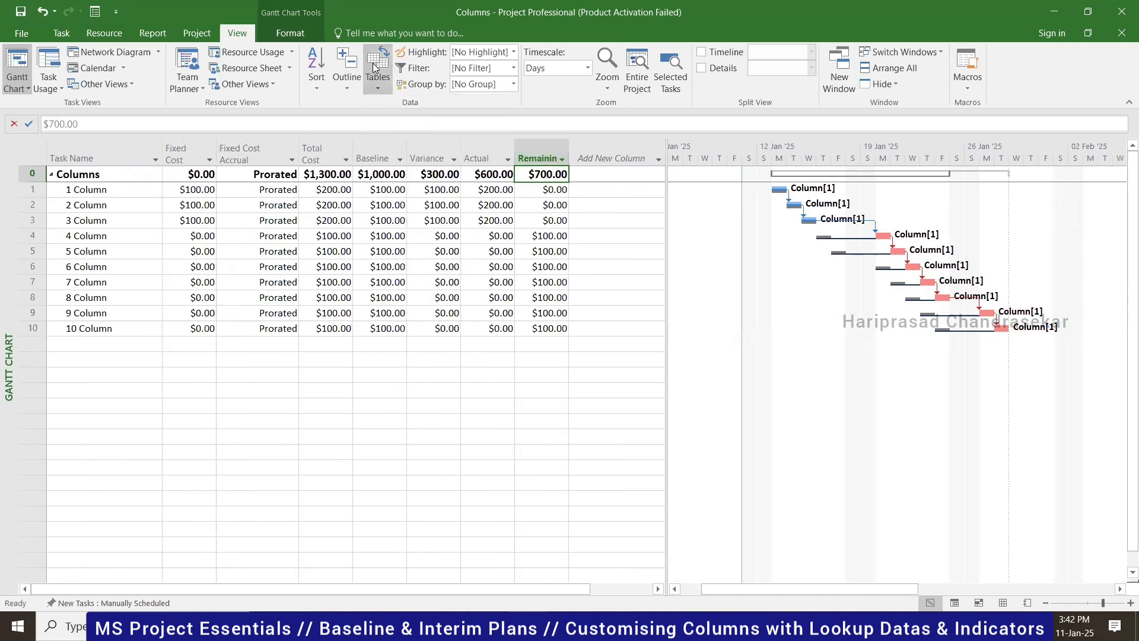
# - Apply the Work and Summary tables, then return to the Schedule table
pyautogui.click(380, 86)
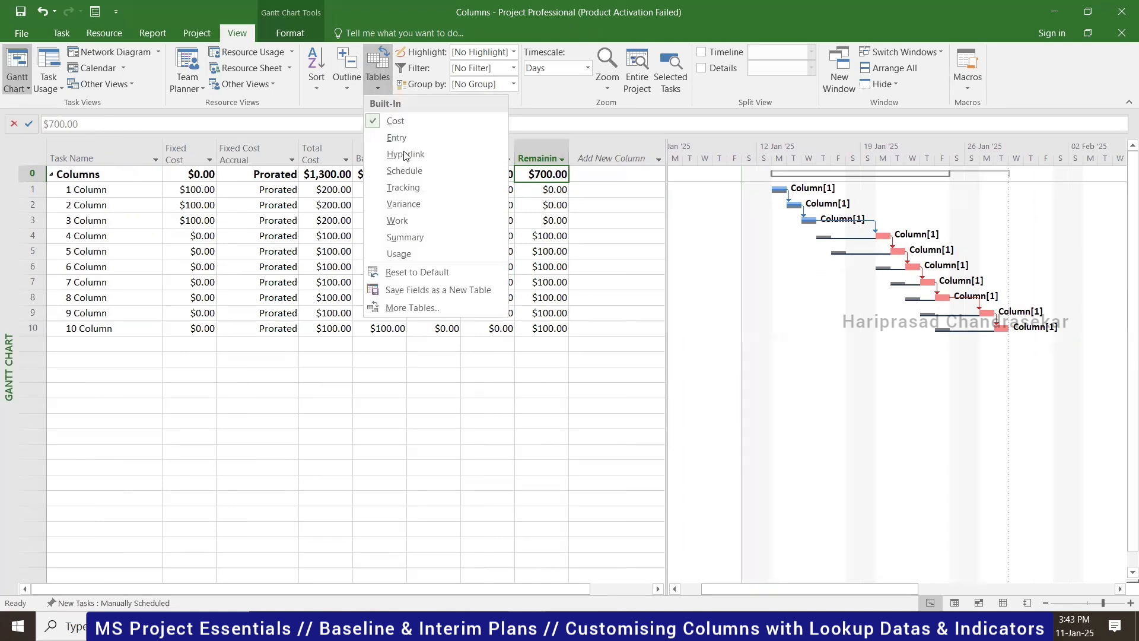
pyautogui.click(410, 219)
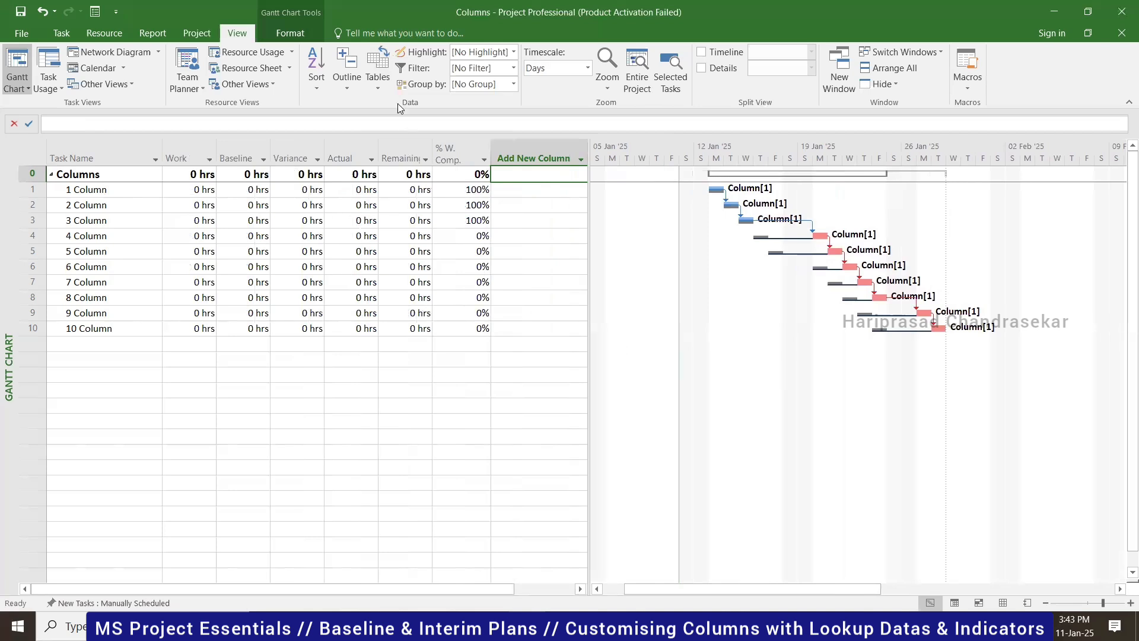
pyautogui.click(381, 93)
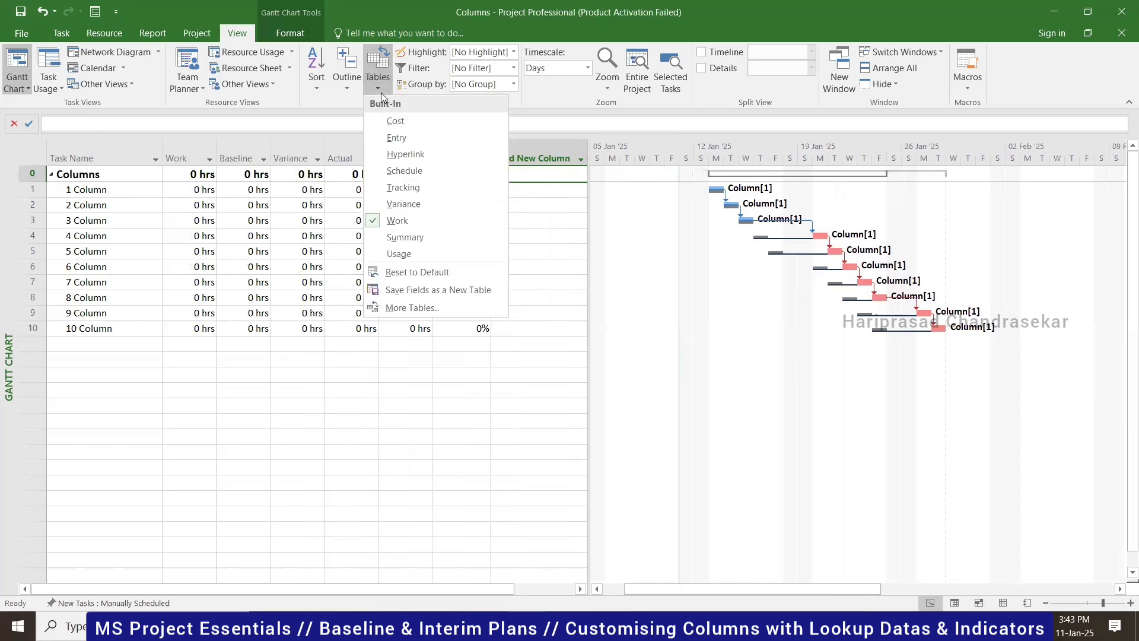
pyautogui.click(404, 237)
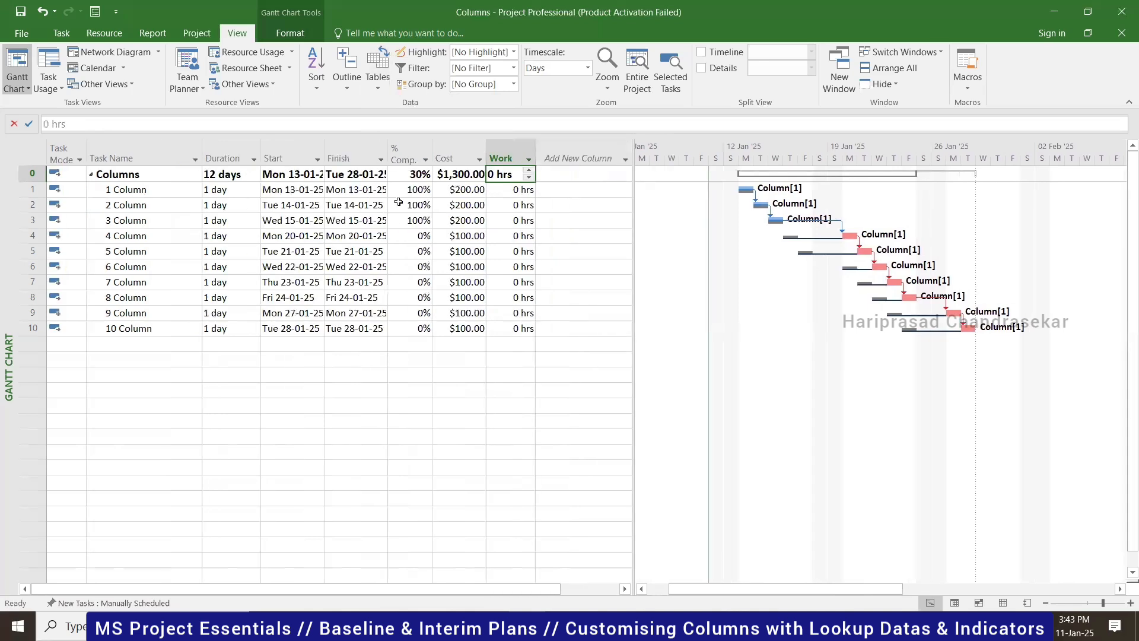
pyautogui.click(381, 84)
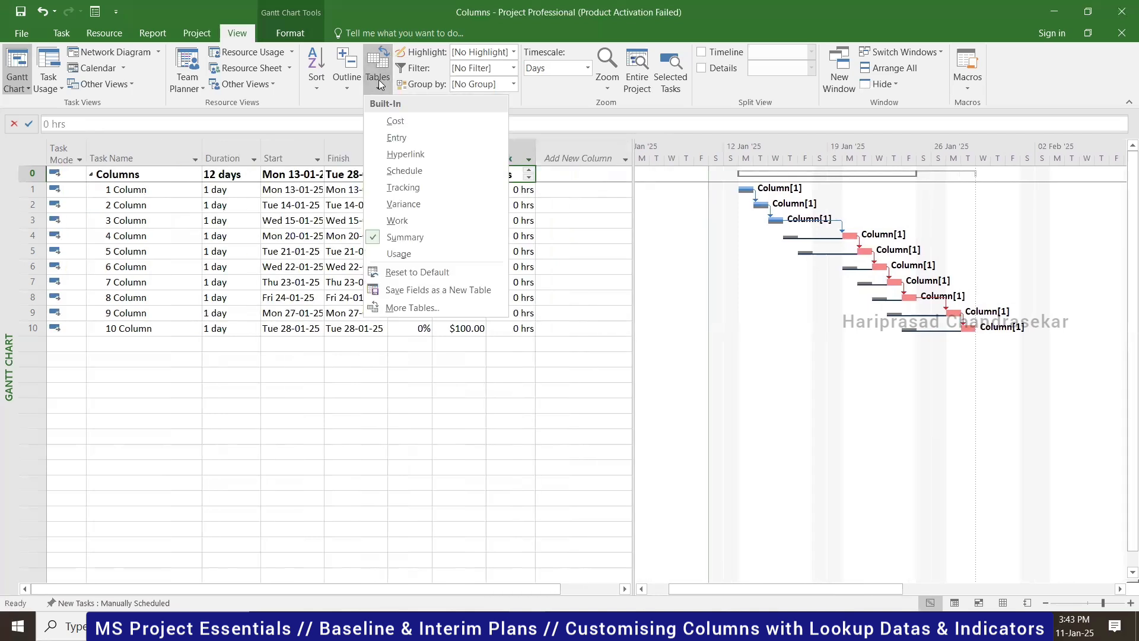
pyautogui.click(404, 171)
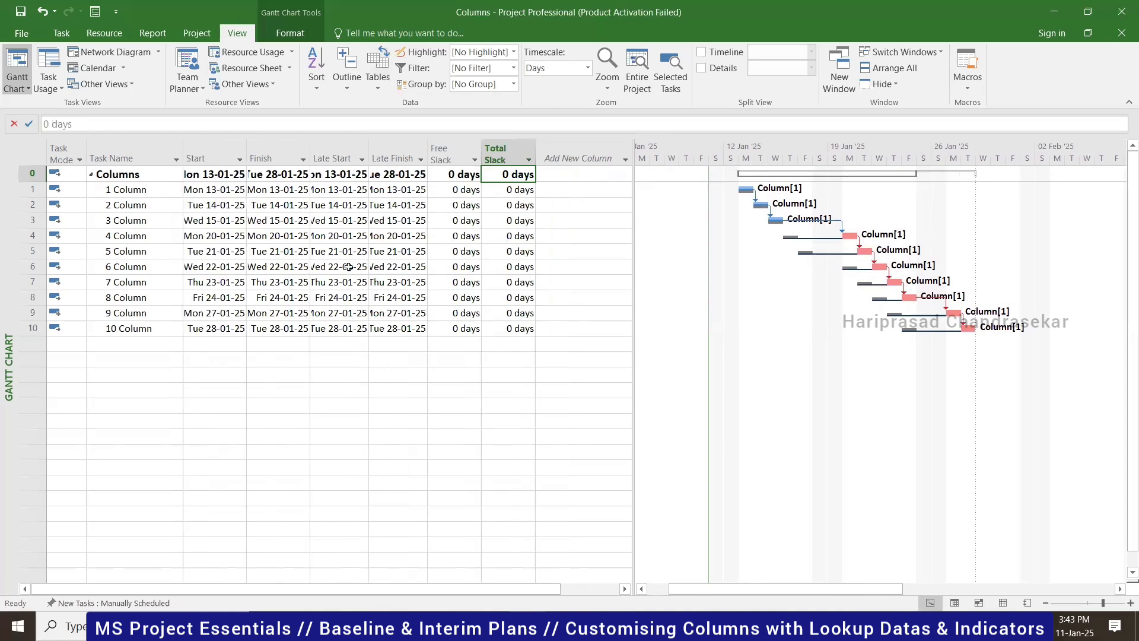
pyautogui.click(378, 86)
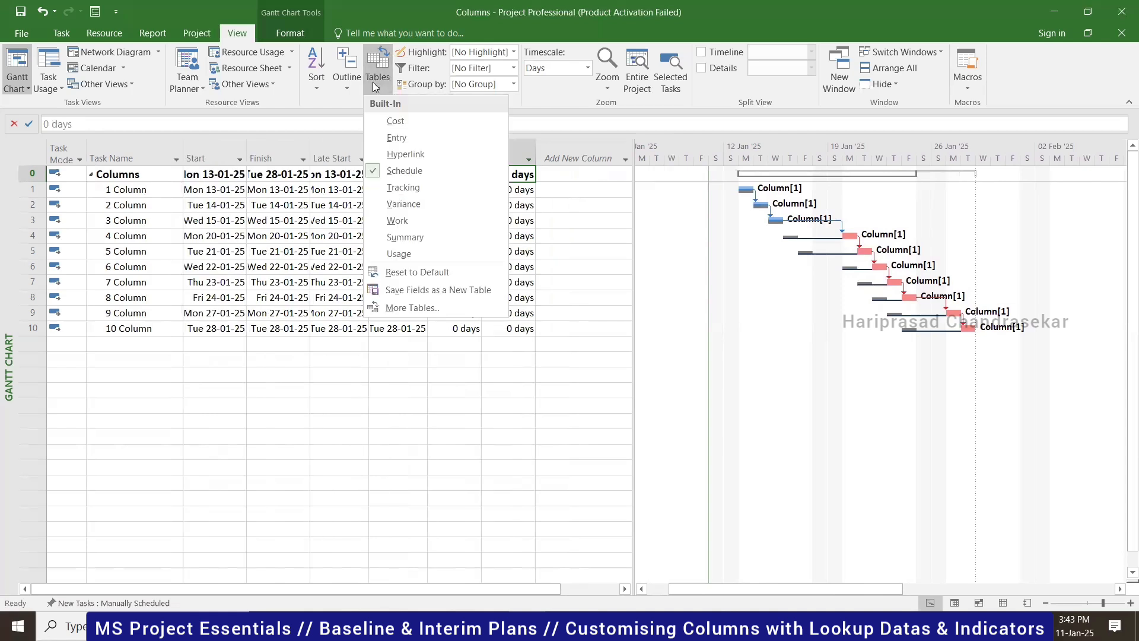
# - Cycle through the Entry, Schedule and Tracking tables, checking task 4's % Comp. value
pyautogui.click(389, 137)
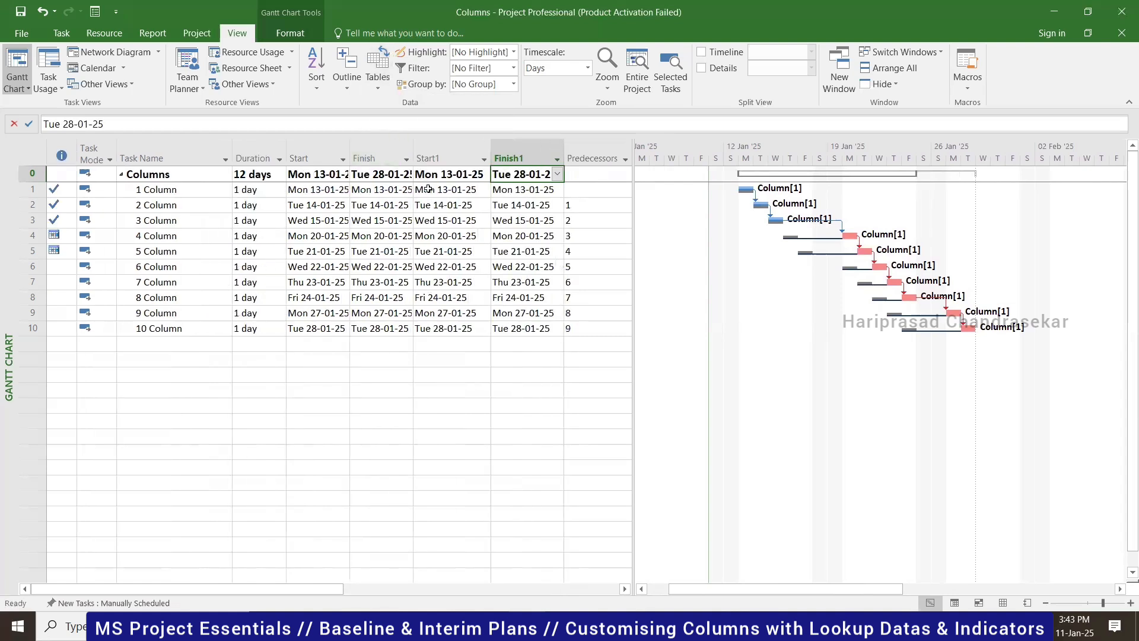
pyautogui.click(386, 86)
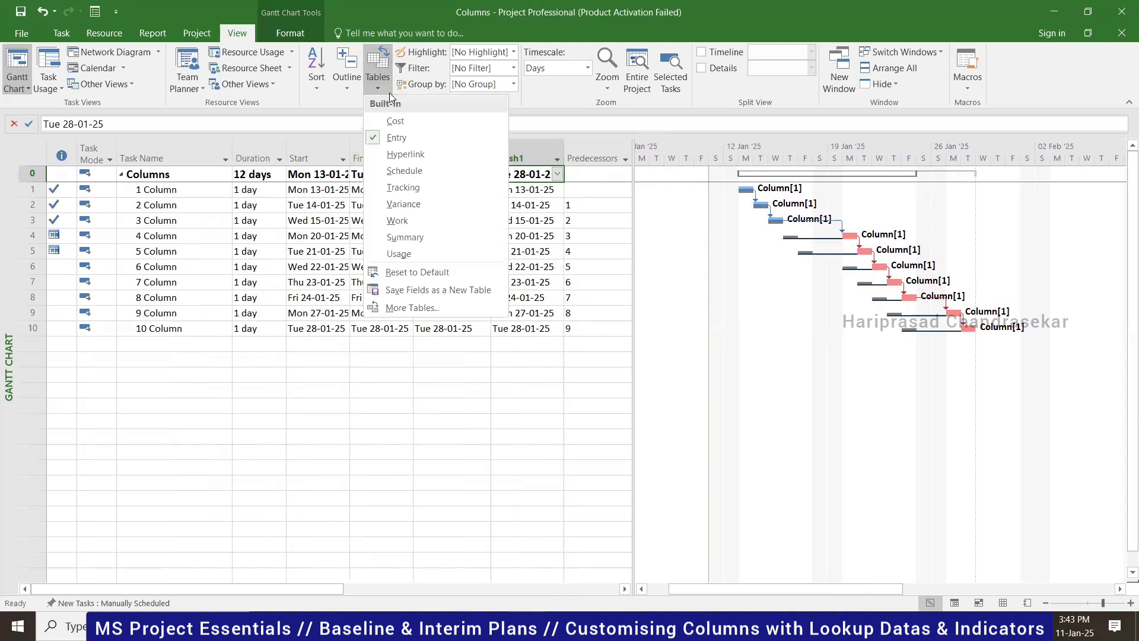
pyautogui.click(423, 174)
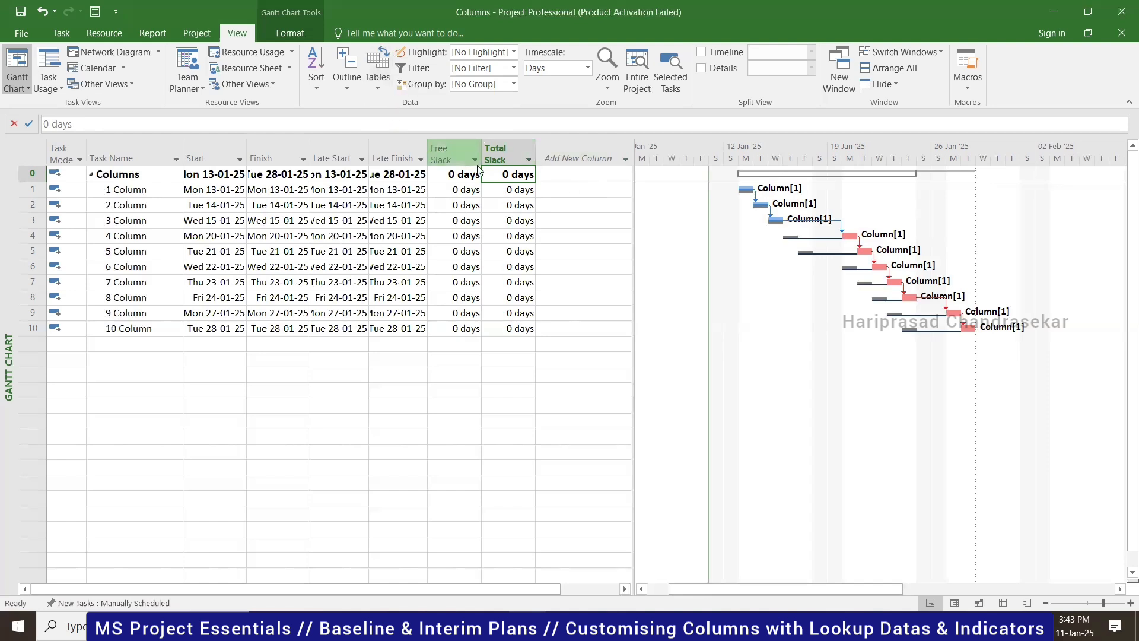
pyautogui.click(382, 82)
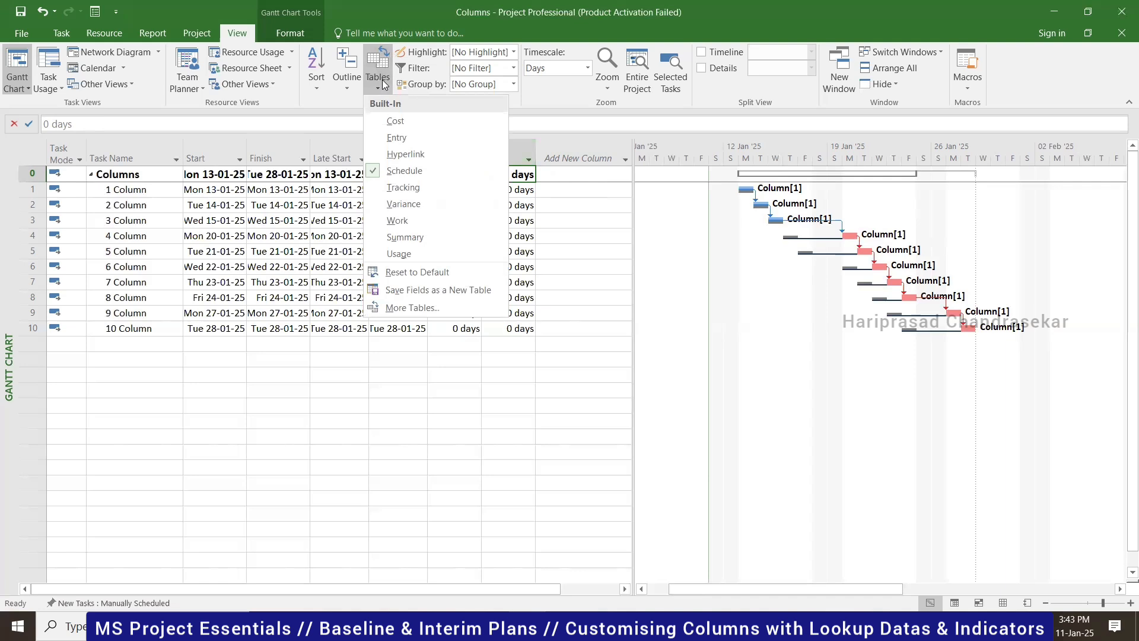
pyautogui.click(402, 186)
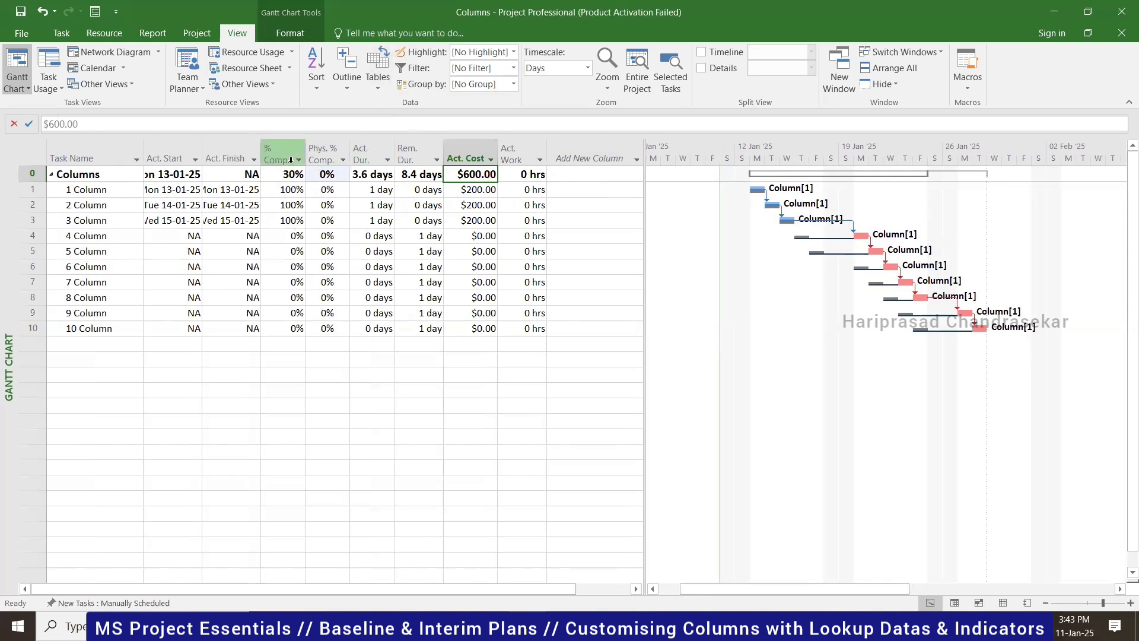
pyautogui.click(290, 238)
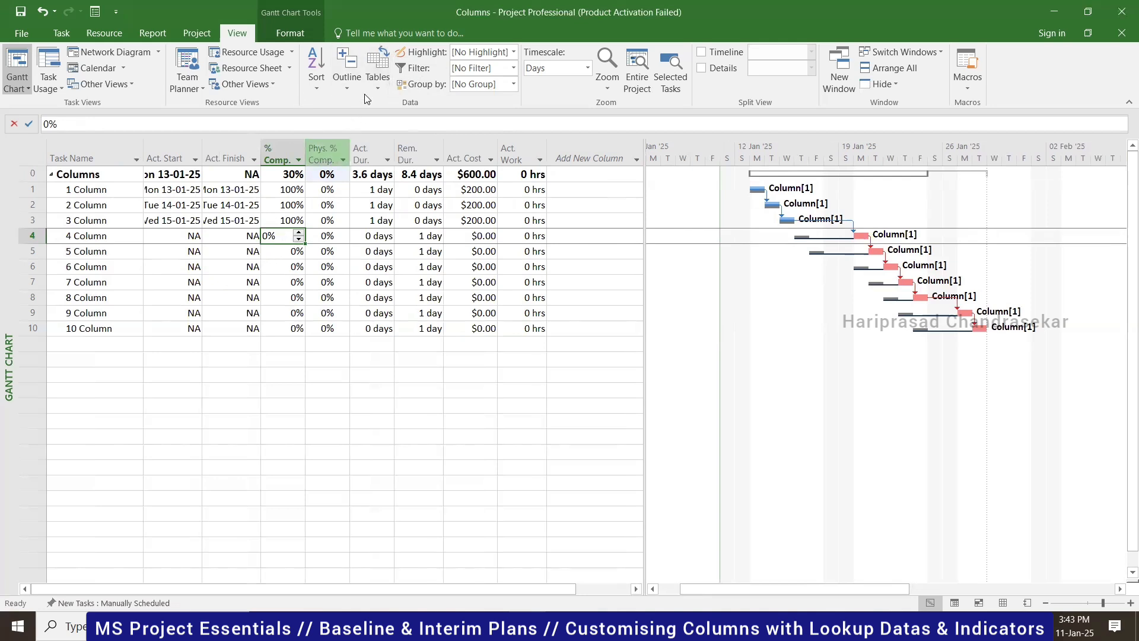
# - Return the Gantt sheet to the Entry table
pyautogui.click(377, 83)
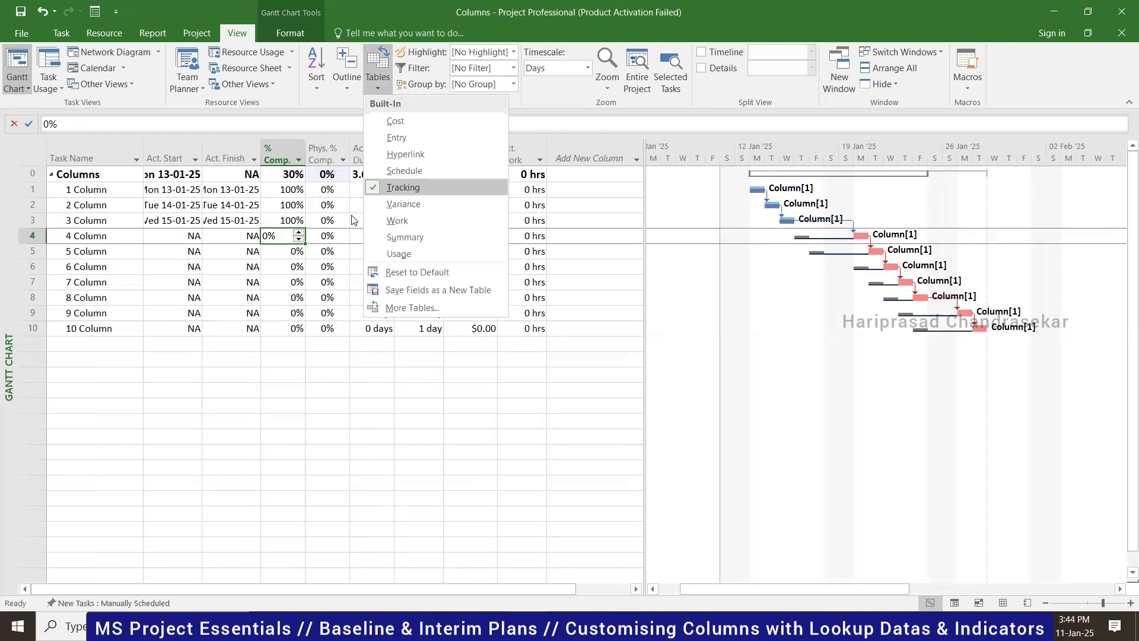
pyautogui.click(285, 260)
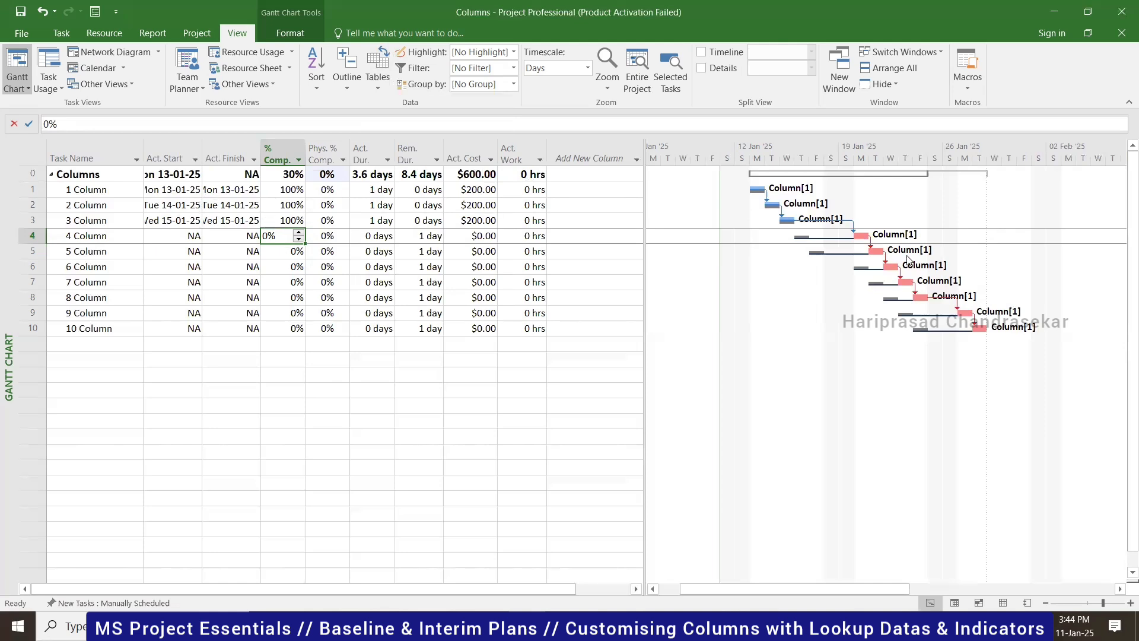
pyautogui.click(378, 85)
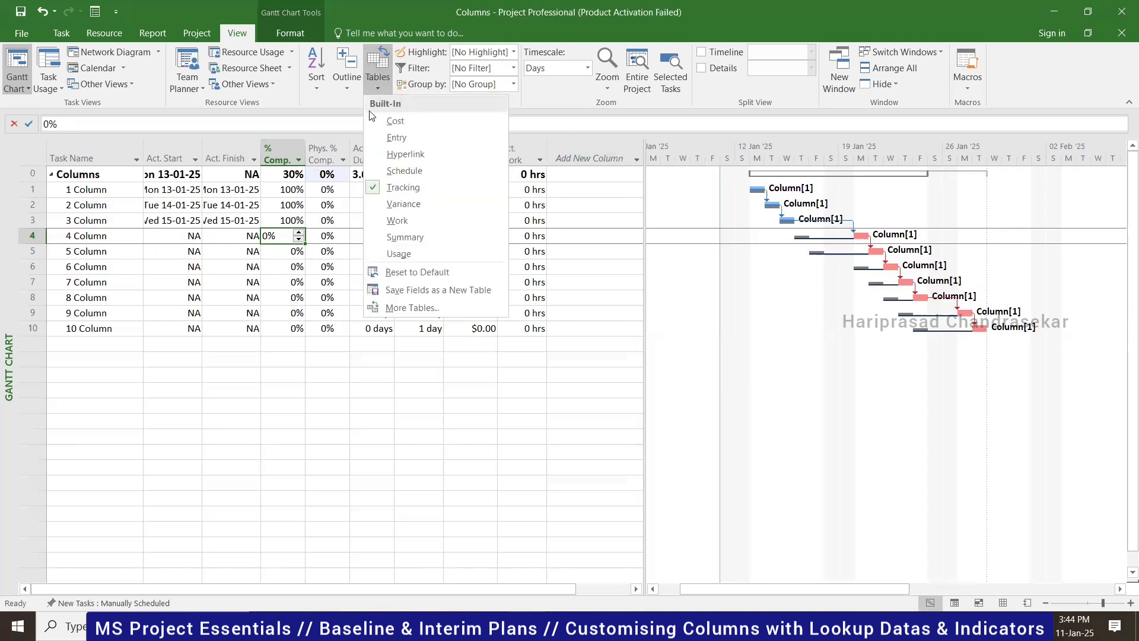
pyautogui.click(424, 137)
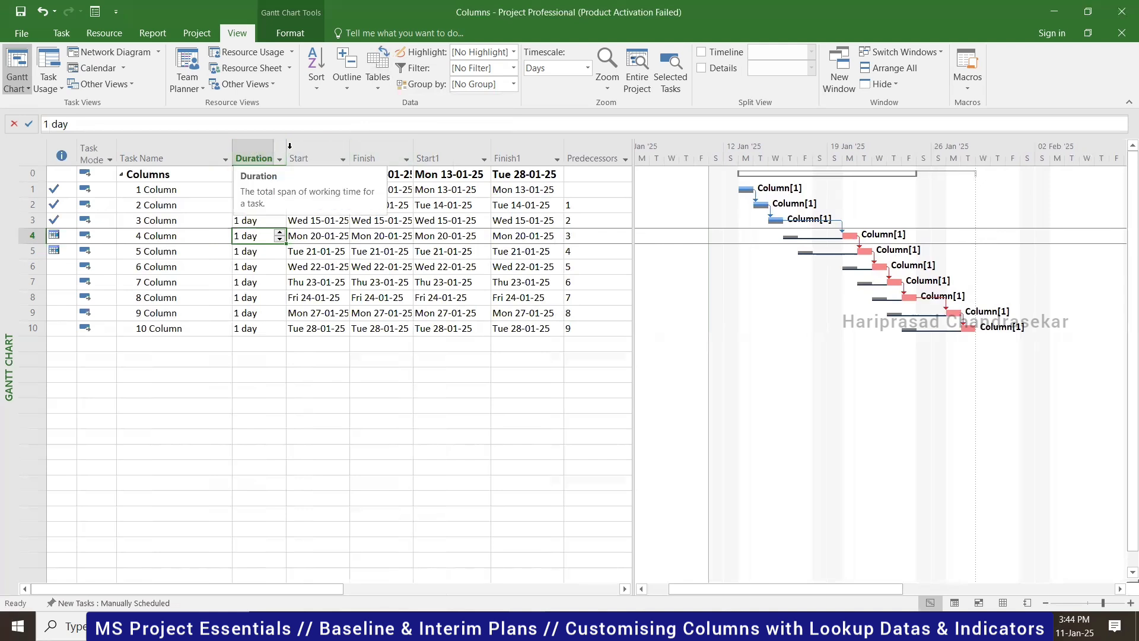
# - Insert a % Complete column before Start, showing 100% for tasks 1–3 and 30% overall
pyautogui.click(317, 145)
pyautogui.rightClick(318, 148)
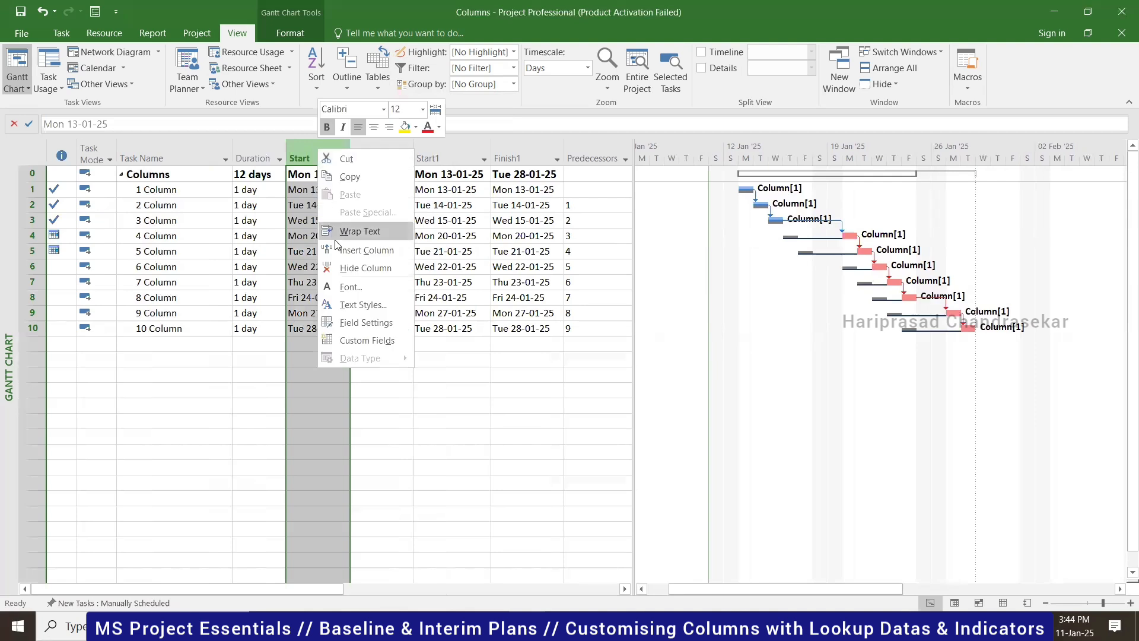
pyautogui.click(360, 250)
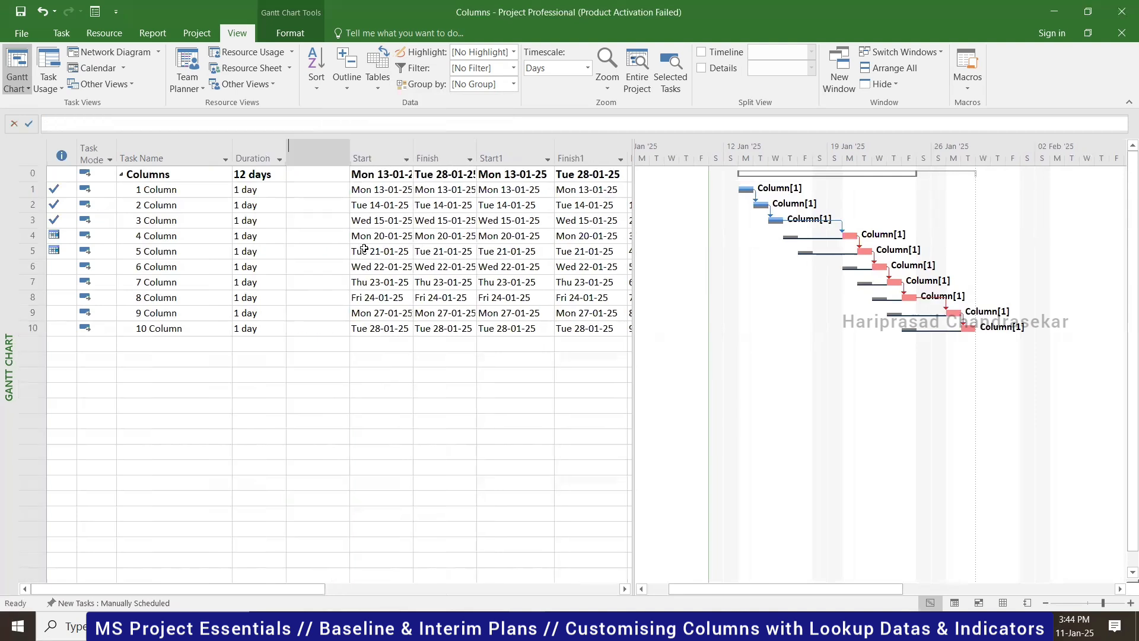
pyautogui.write('% Complete')
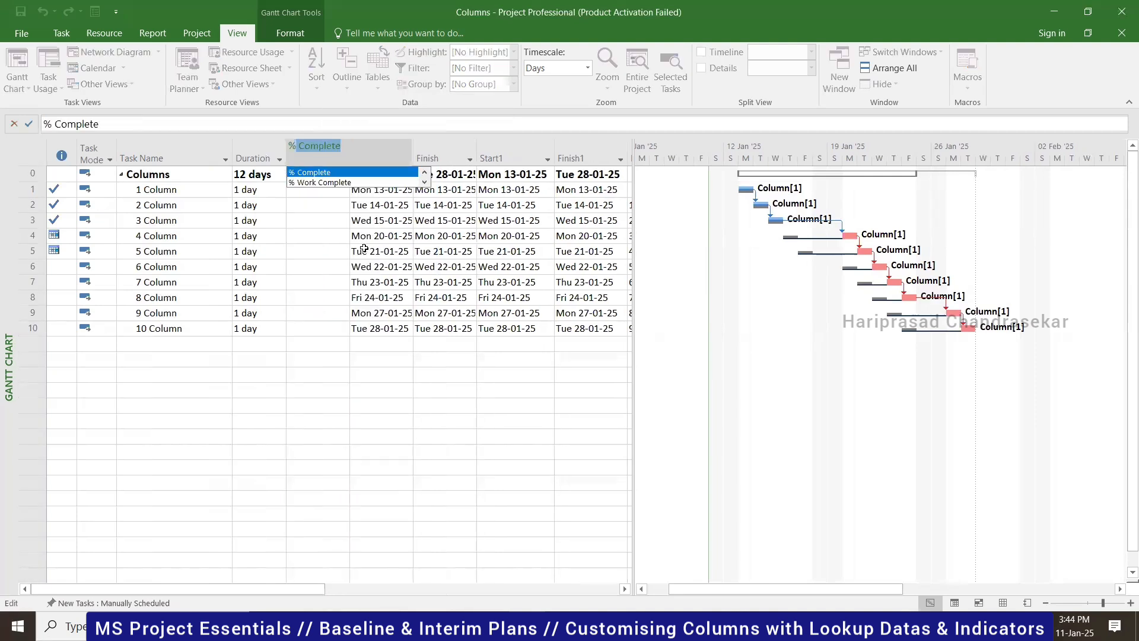
pyautogui.click(335, 172)
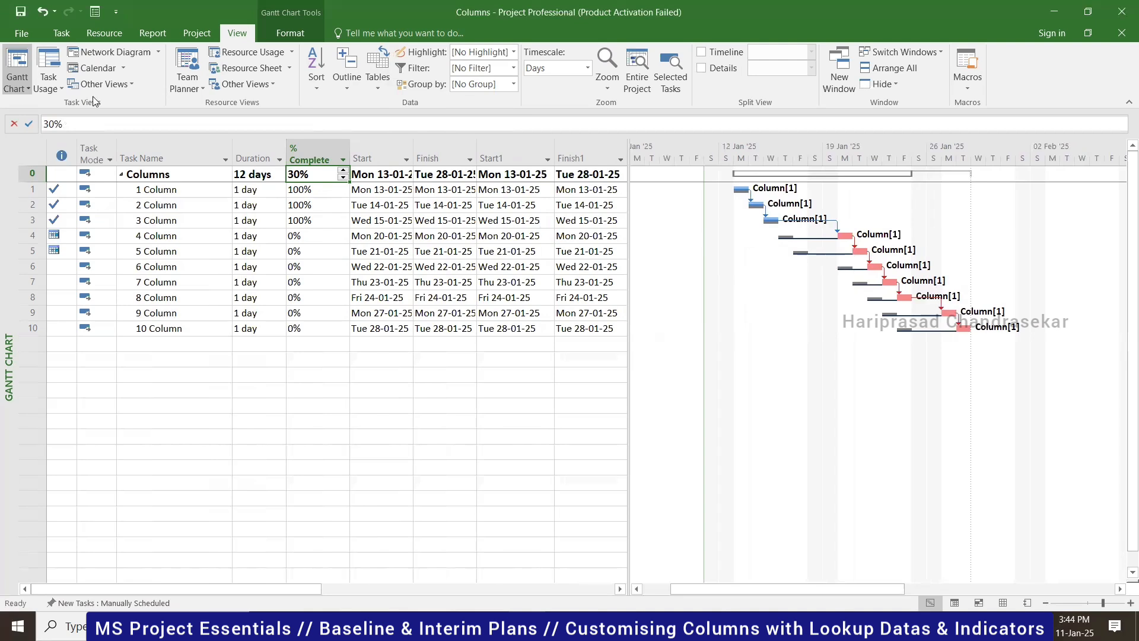
pyautogui.click(18, 88)
pyautogui.click(55, 137)
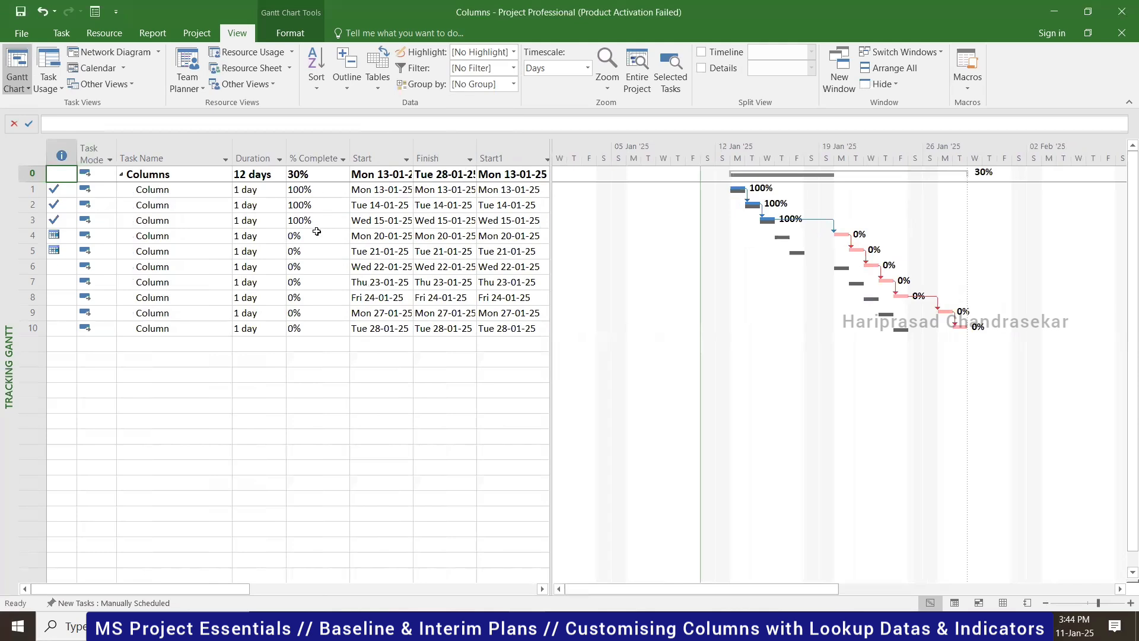
pyautogui.click(10, 89)
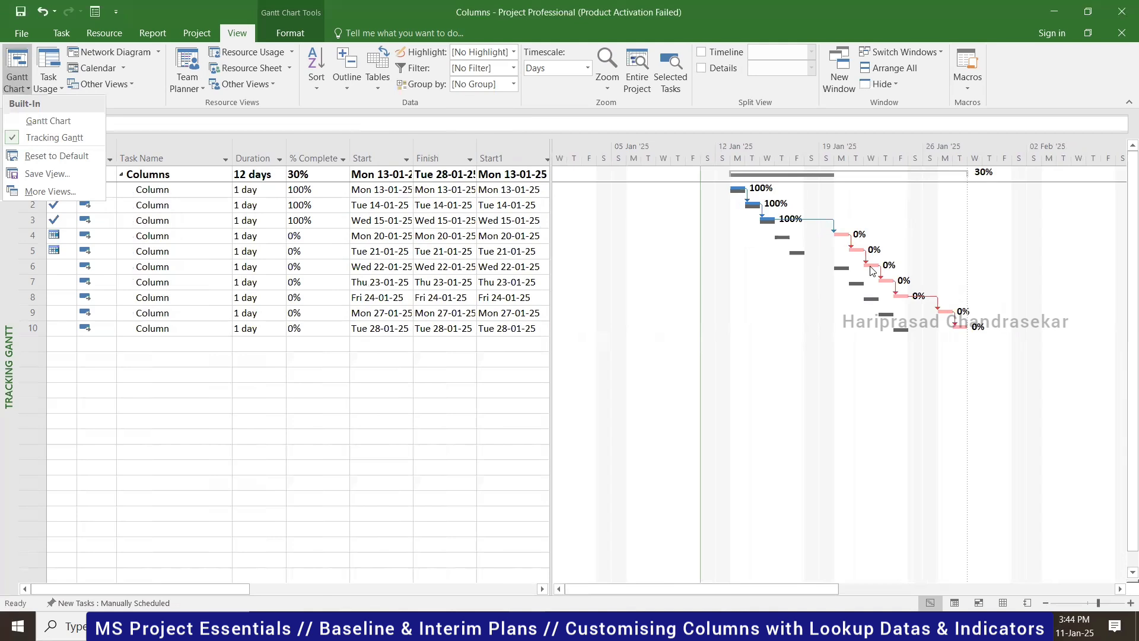
pyautogui.click(62, 123)
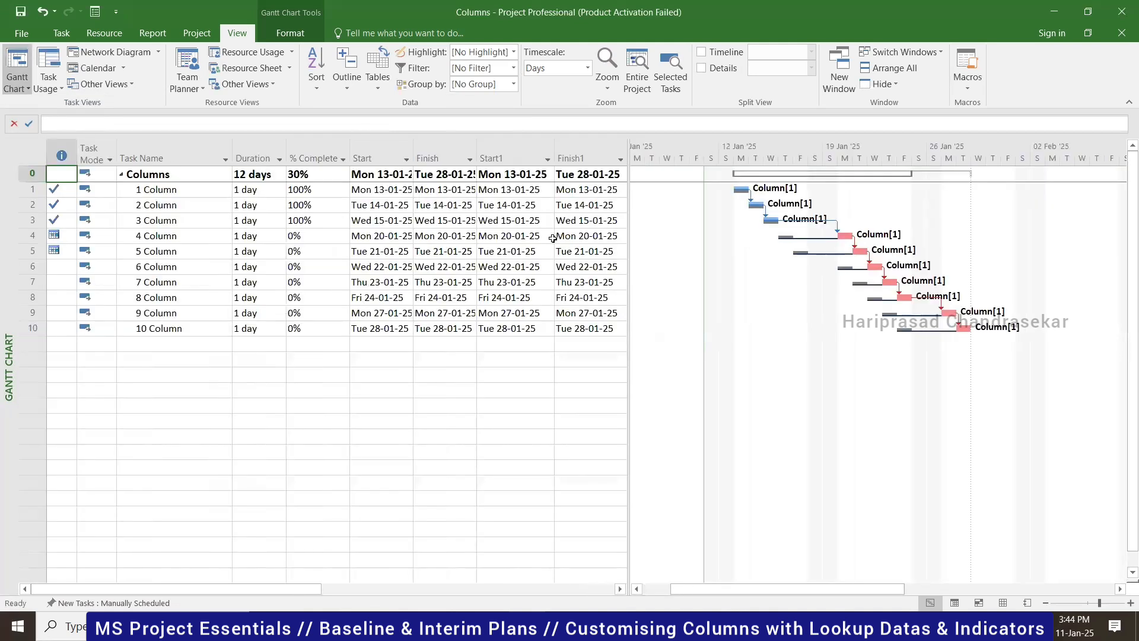
# - Hide the % Complete column so Duration is followed directly by Start
pyautogui.click(316, 155)
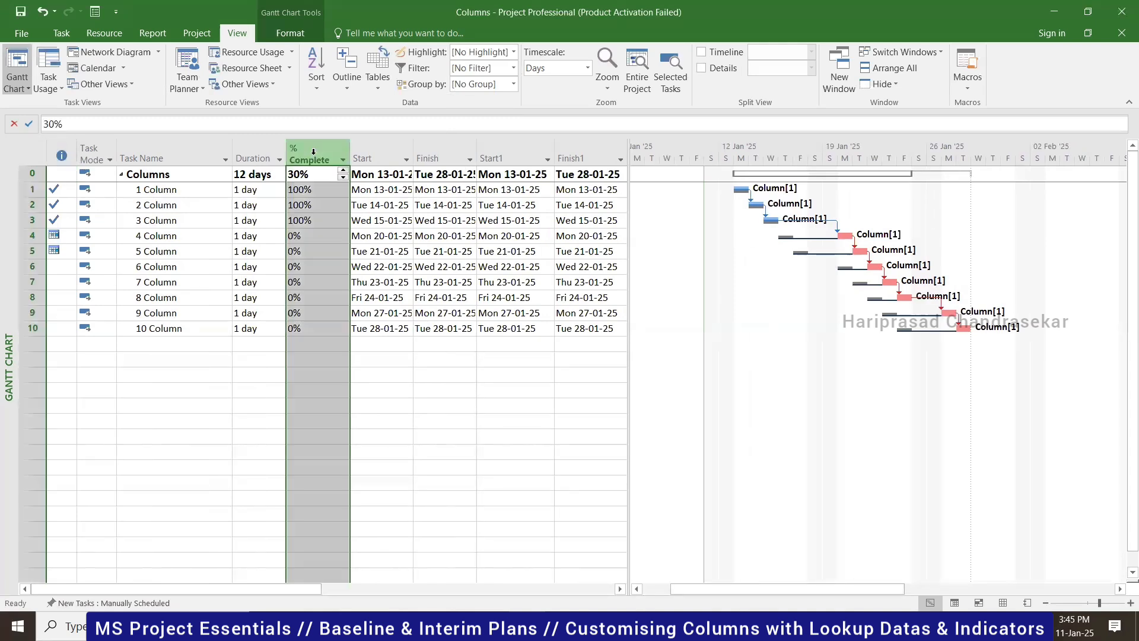
pyautogui.rightClick(314, 157)
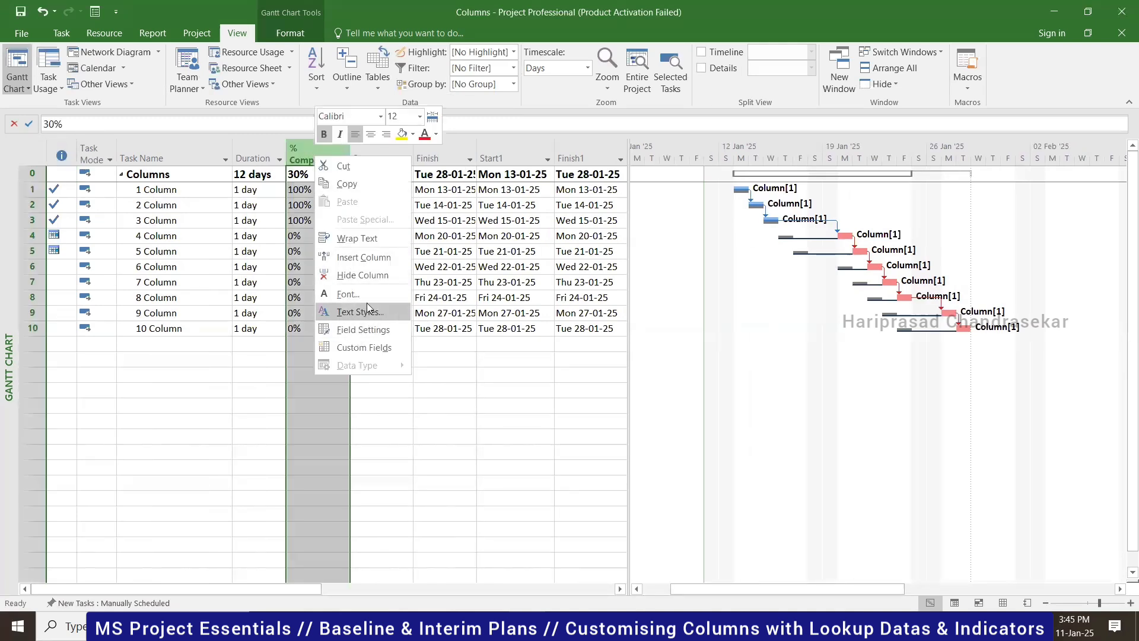
pyautogui.click(362, 275)
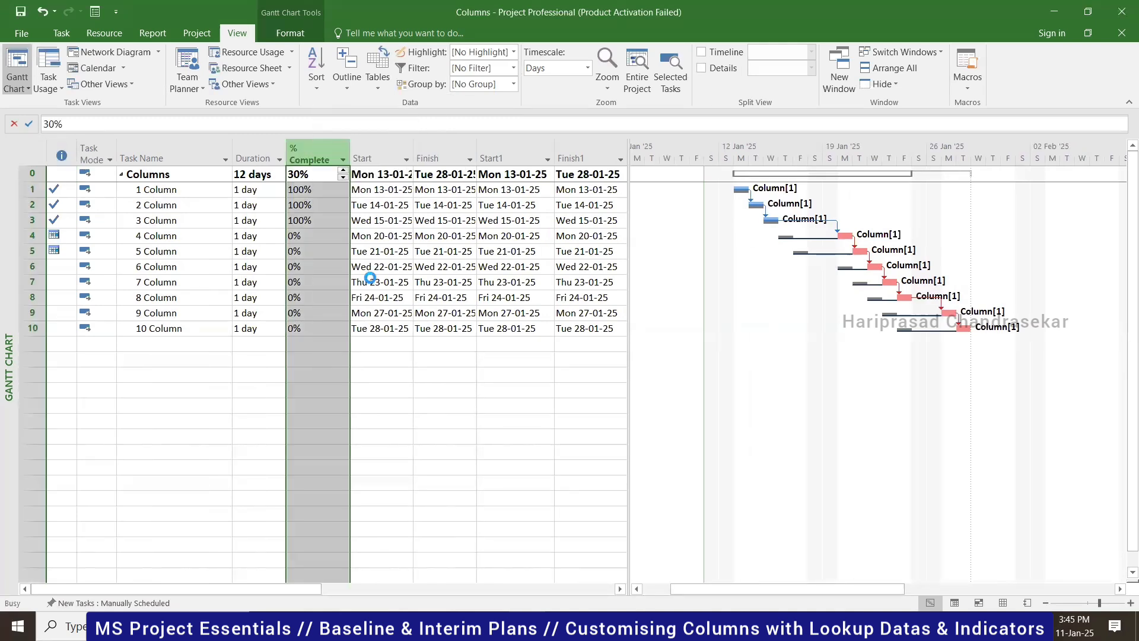
# - Collapse and re-expand the Columns summary task
pyautogui.click(167, 176)
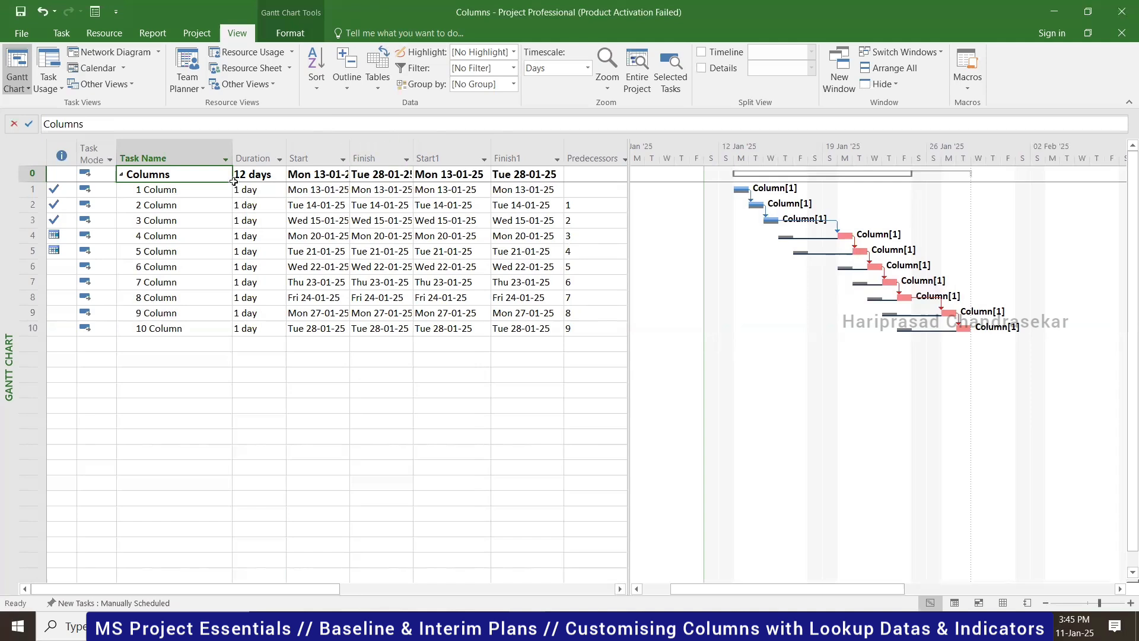
pyautogui.click(122, 174)
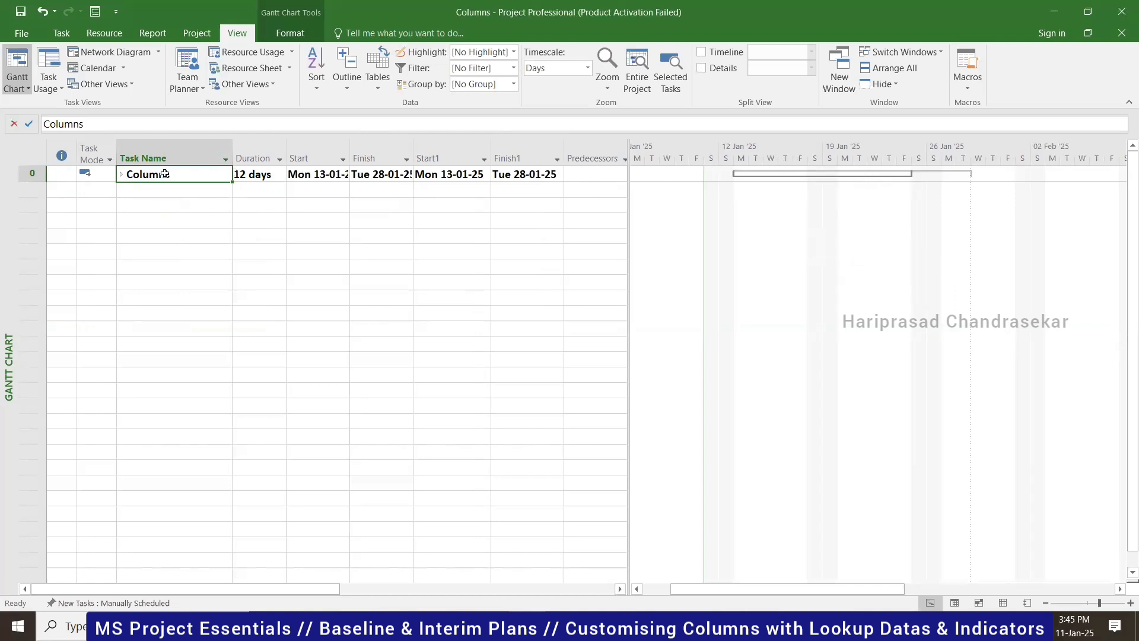
pyautogui.click(121, 173)
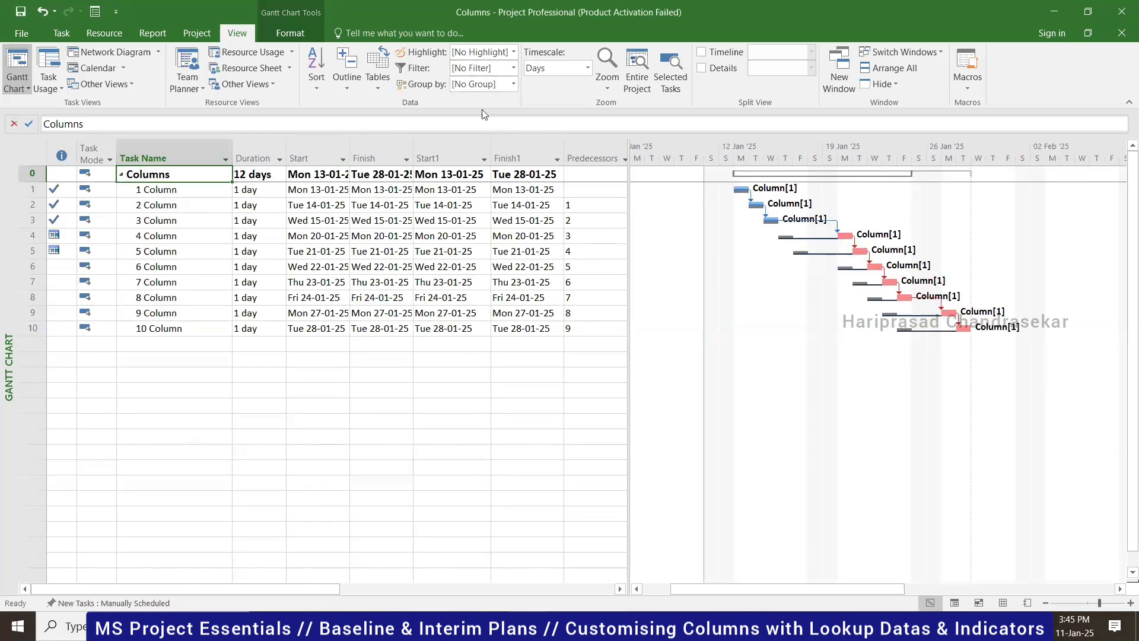
pyautogui.click(196, 33)
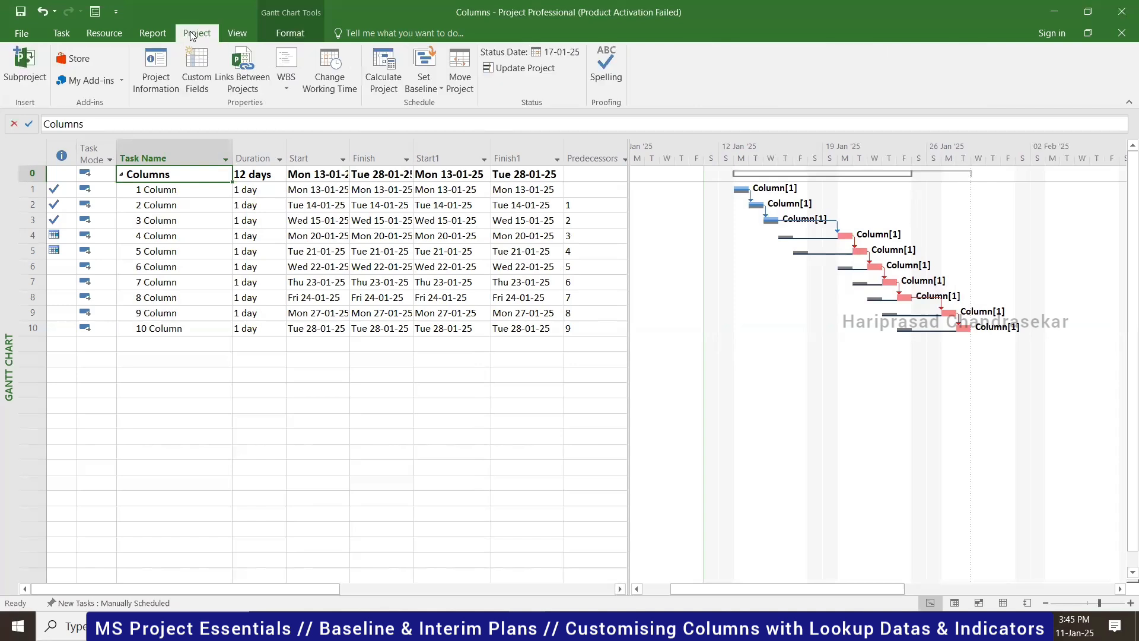
pyautogui.click(425, 88)
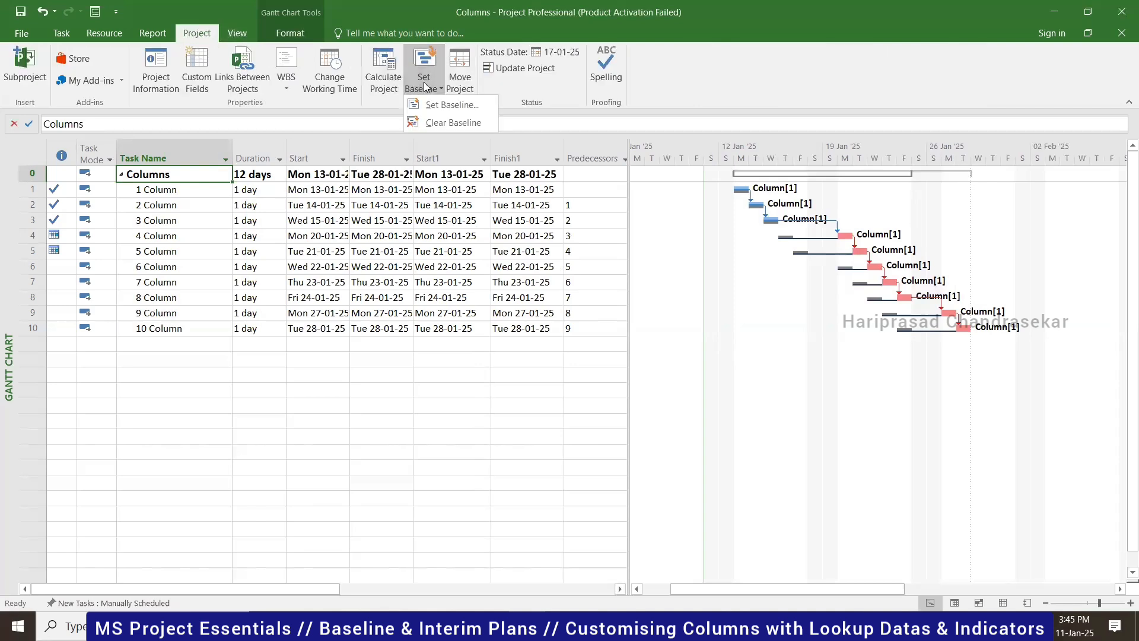
pyautogui.click(451, 105)
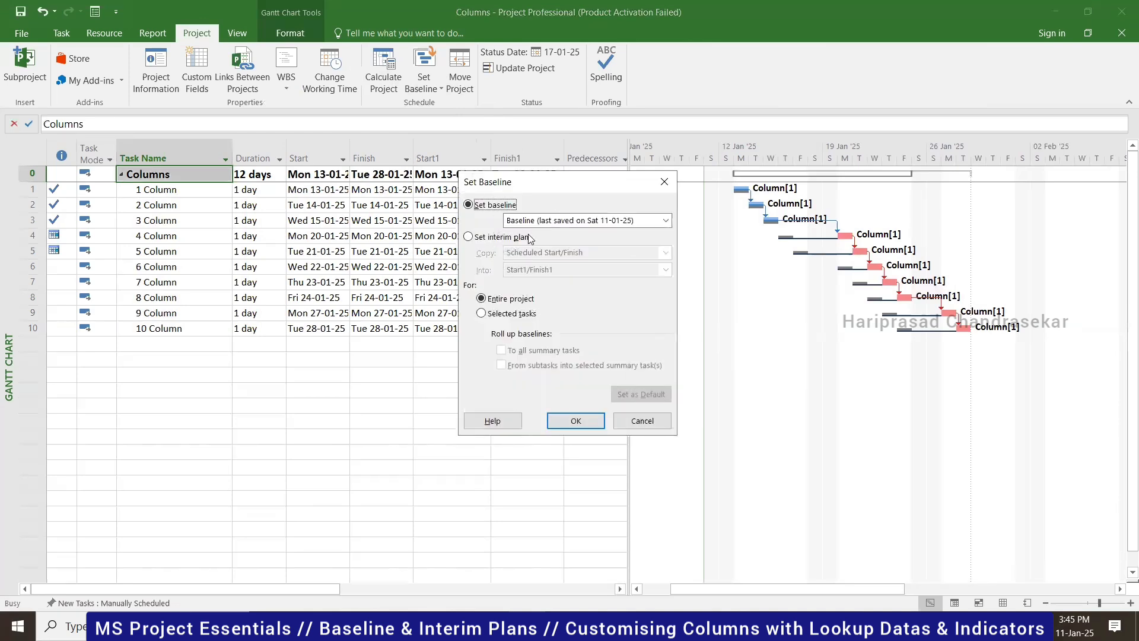
pyautogui.click(483, 315)
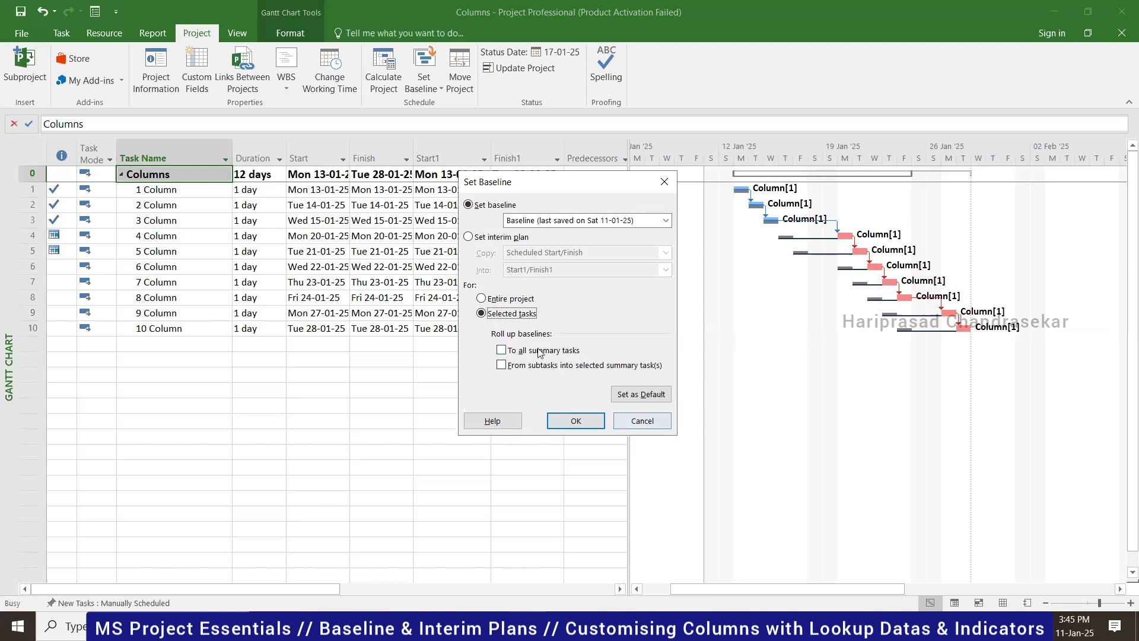
pyautogui.click(642, 420)
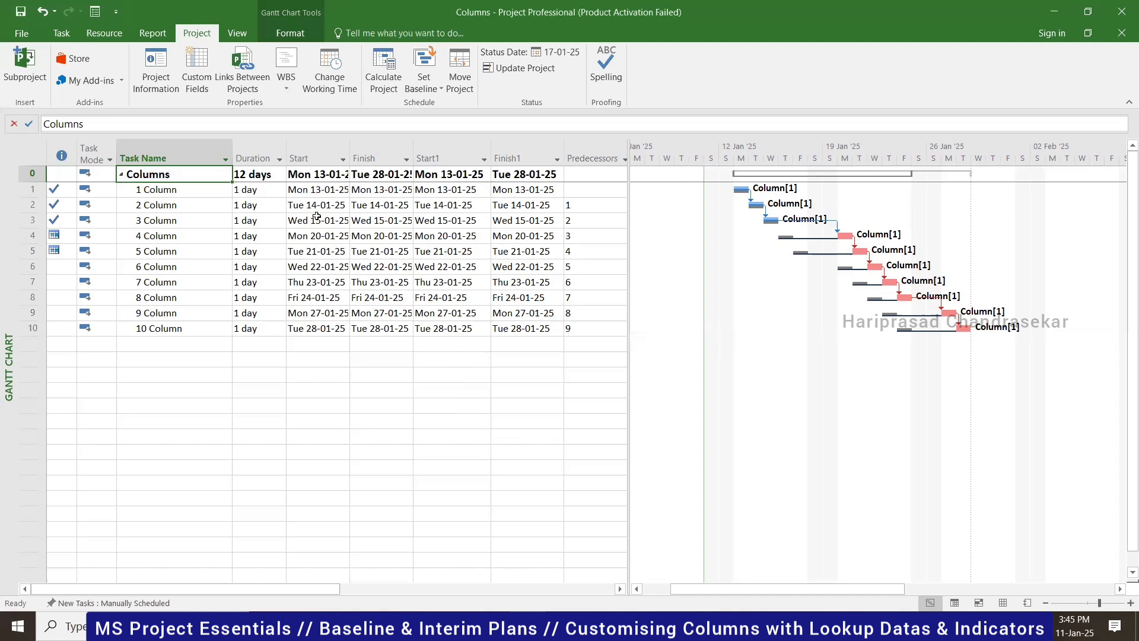
# - Return to the Task tab and save the Columns project file
pyautogui.click(61, 33)
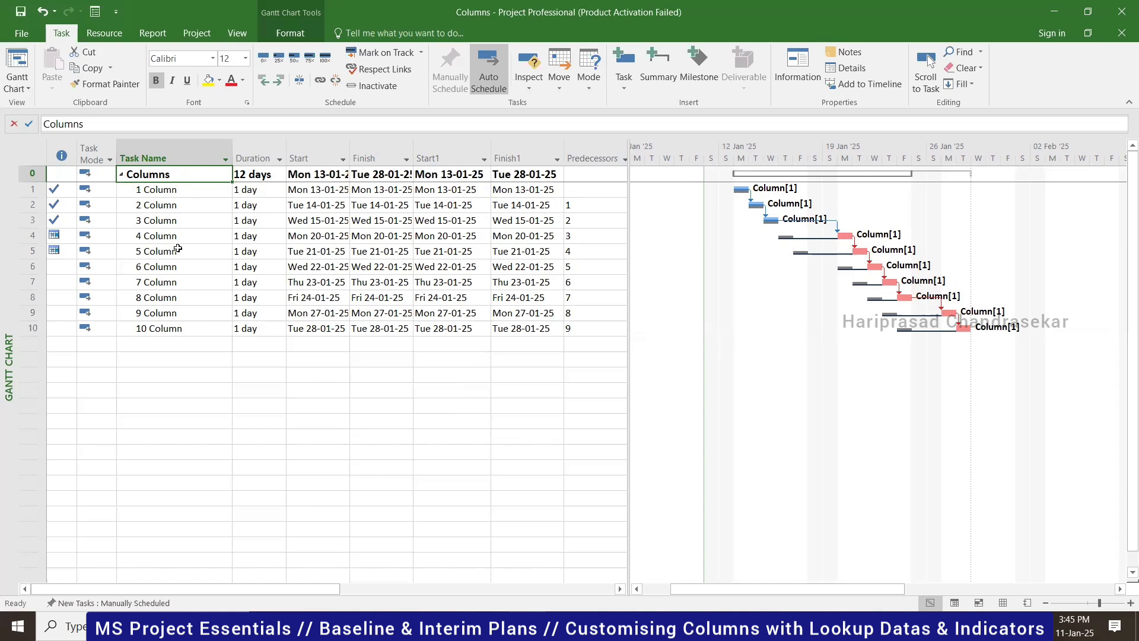
pyautogui.click(24, 12)
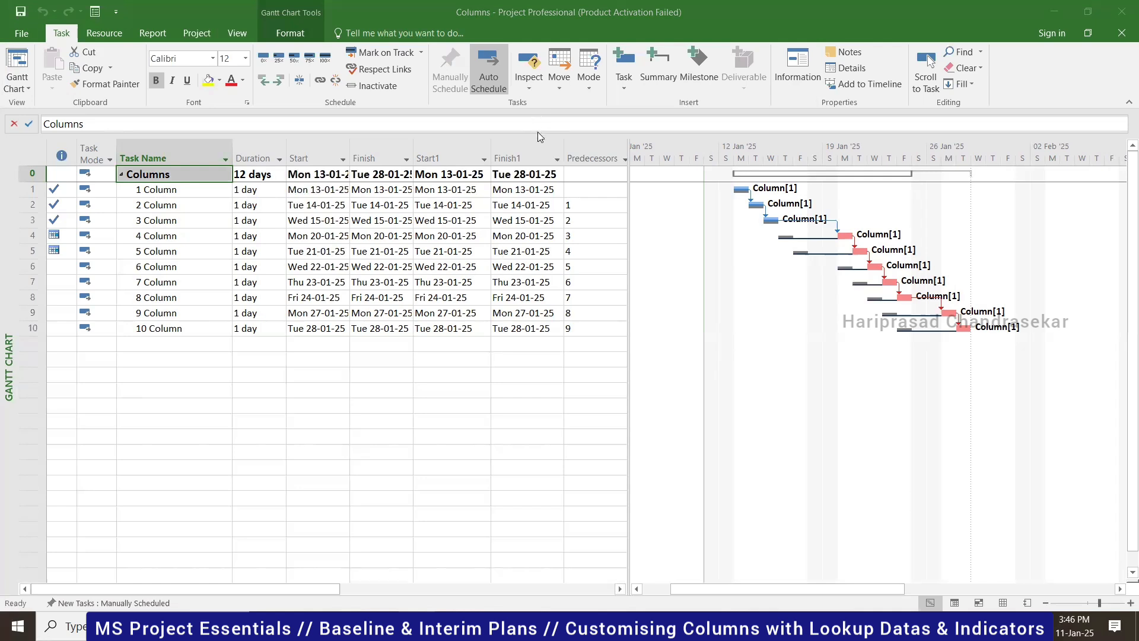
# - Insert a Baseline Start column before Predecessors, after Finish1
pyautogui.click(532, 154)
pyautogui.click(587, 156)
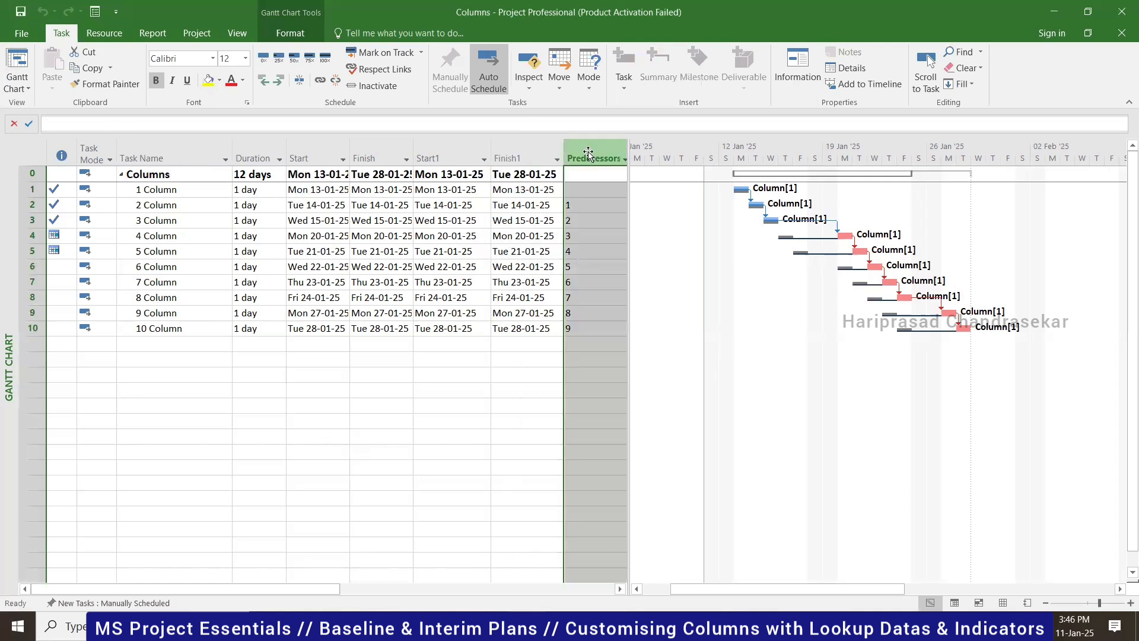
pyautogui.rightClick(587, 152)
pyautogui.click(650, 252)
pyautogui.write('baseline Budget Cost')
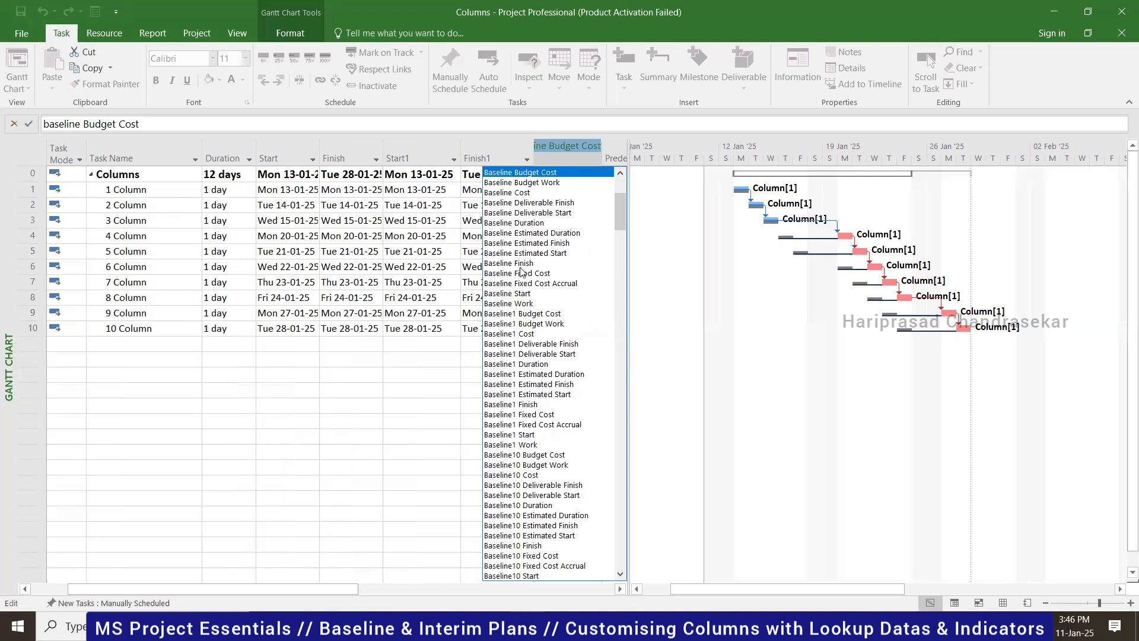
pyautogui.click(518, 293)
pyautogui.press('Return')
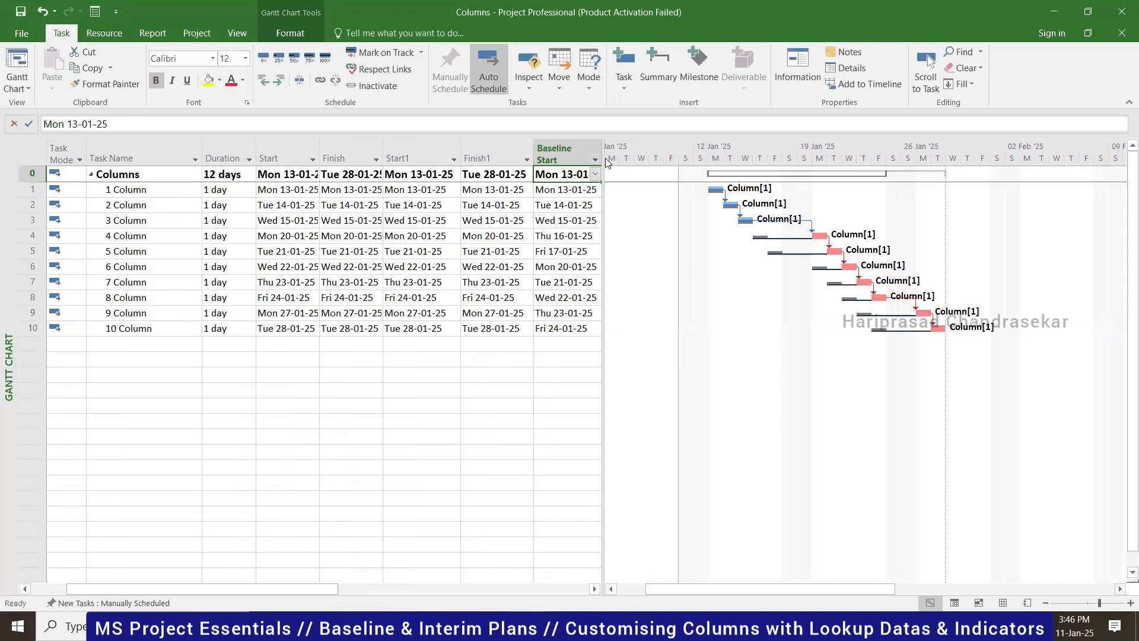
# - Insert a Baseline Finish column before Predecessors, after Baseline Start
pyautogui.moveTo(645, 155); pyautogui.dragTo(673, 155)
pyautogui.rightClick(651, 156)
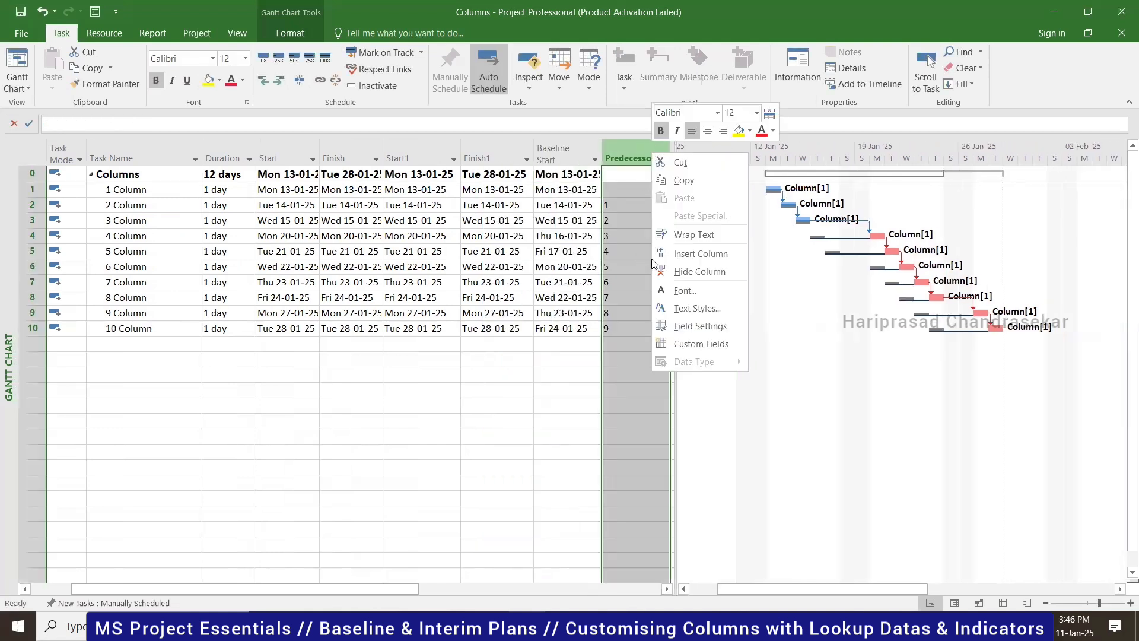
pyautogui.click(694, 255)
pyautogui.write('ase')
pyautogui.moveTo(629, 155); pyautogui.dragTo(574, 147)
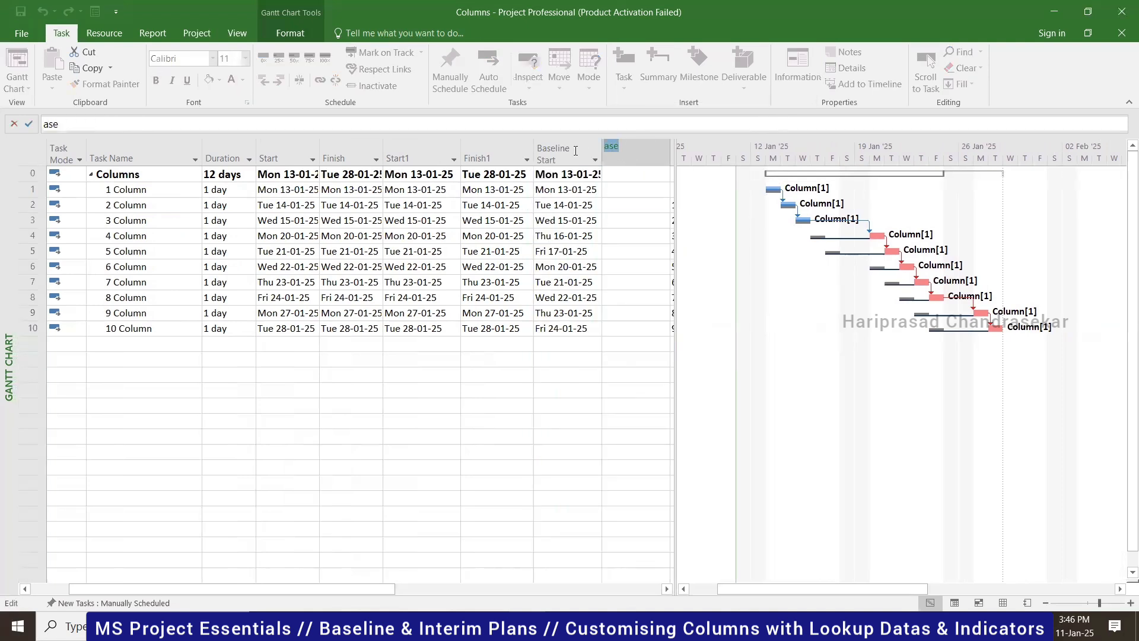
pyautogui.write('base')
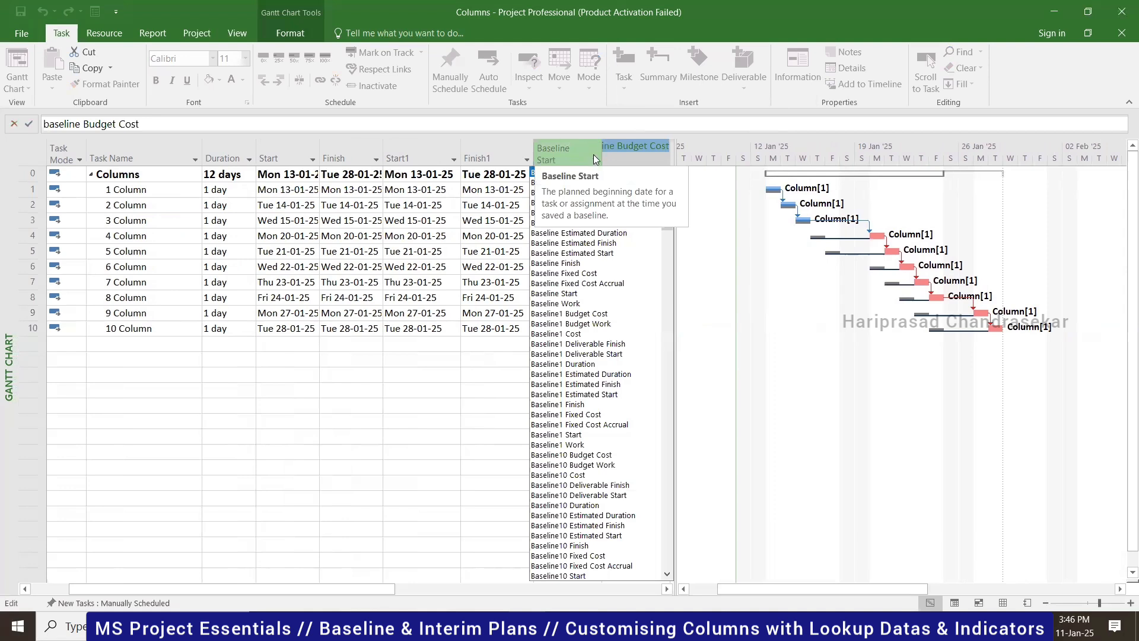
pyautogui.click(574, 264)
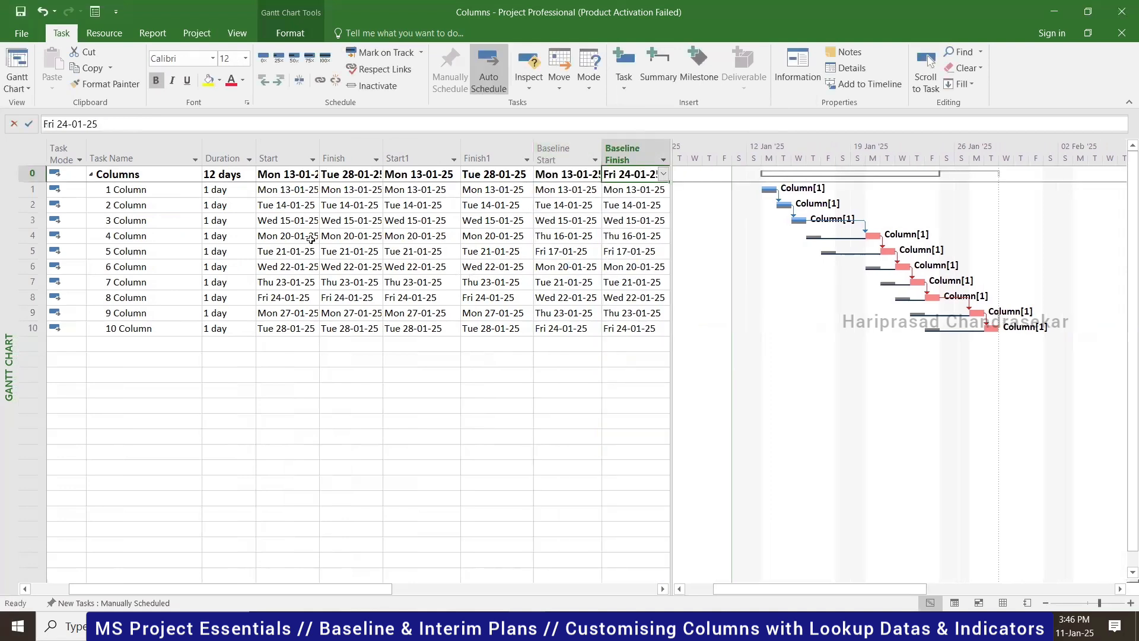
# - Reschedule task 4 to start Wed 22-01-25 using its Start date picker
pyautogui.click(290, 235)
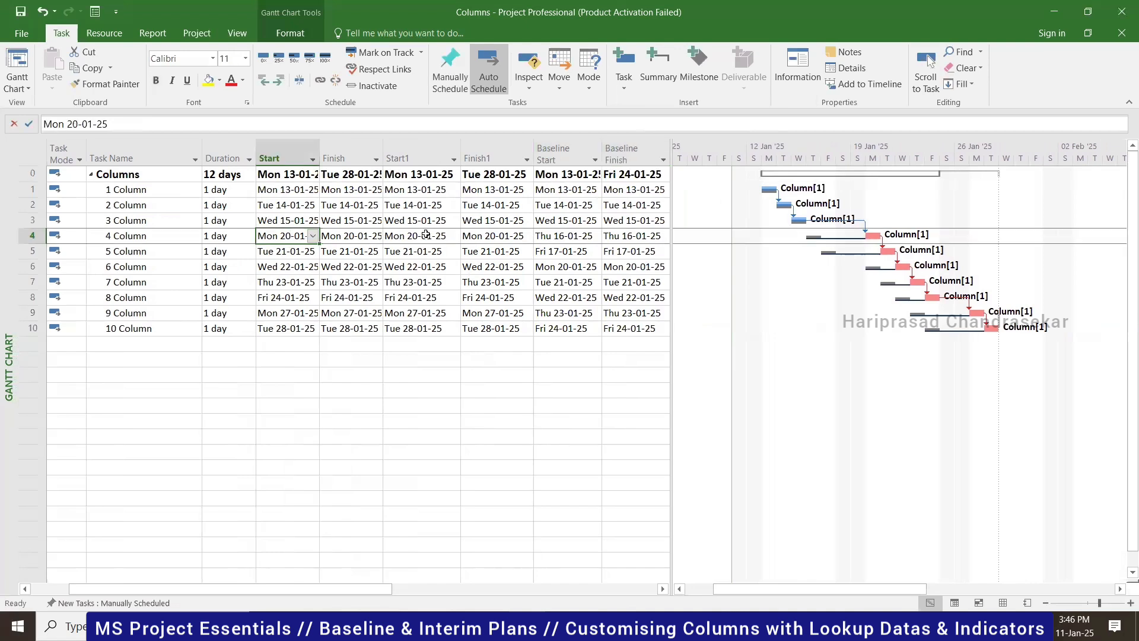
pyautogui.click(408, 235)
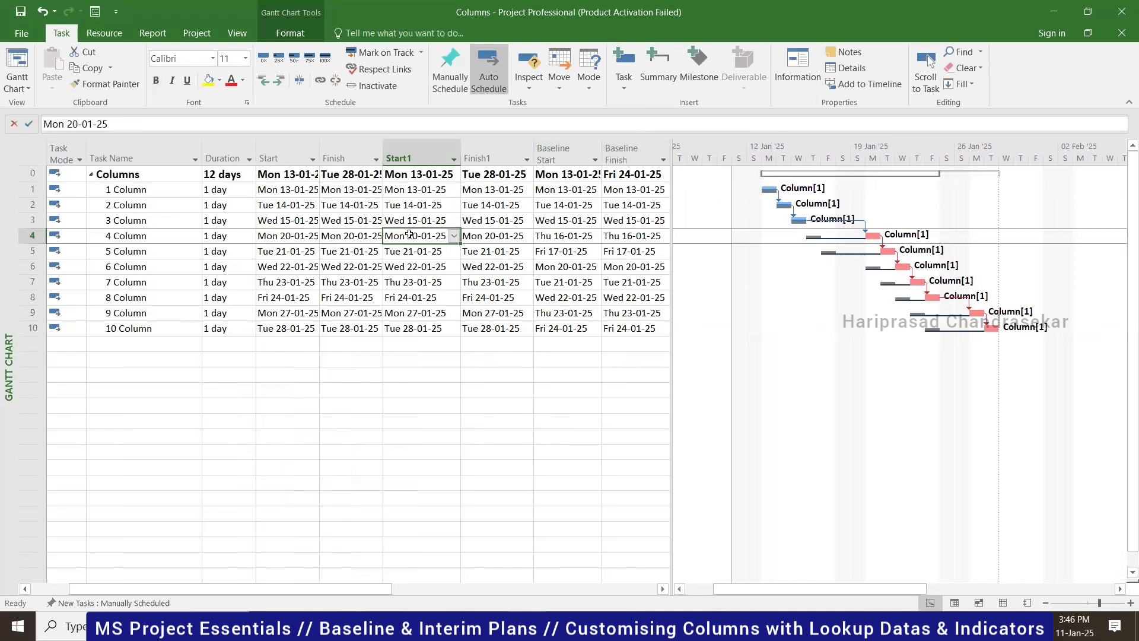
pyautogui.click(564, 237)
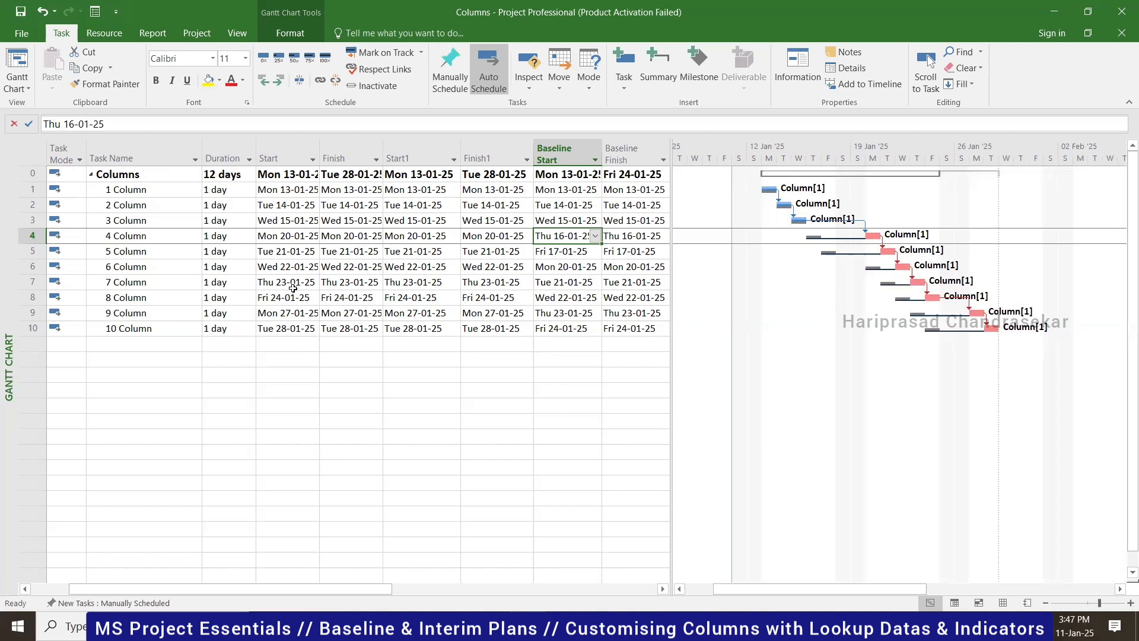
pyautogui.click(313, 236)
pyautogui.click(312, 235)
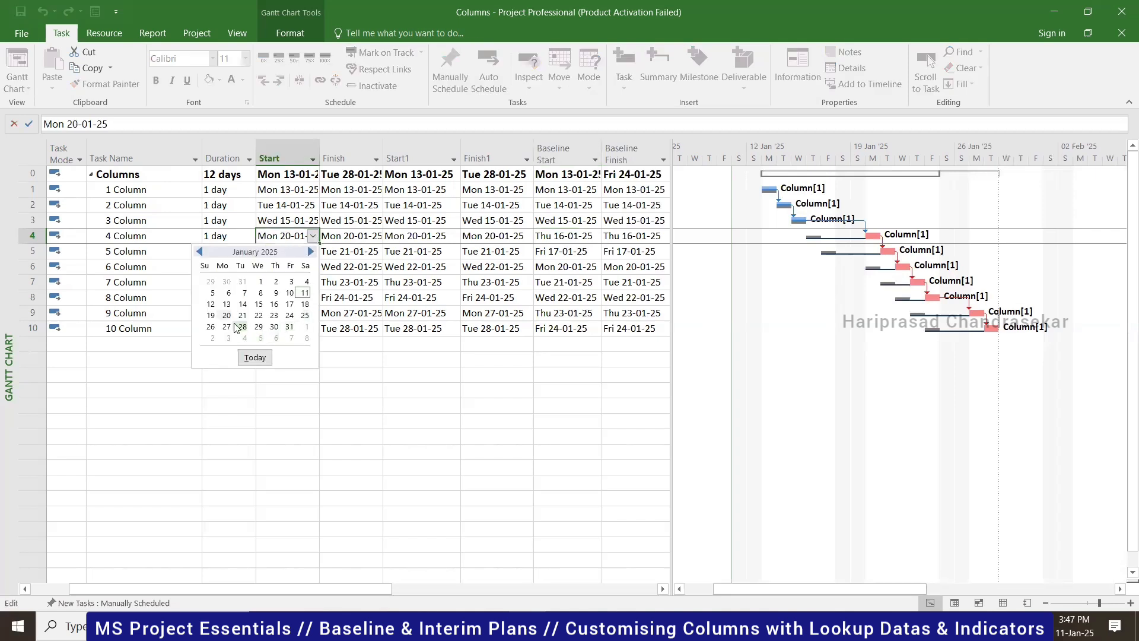
pyautogui.click(259, 315)
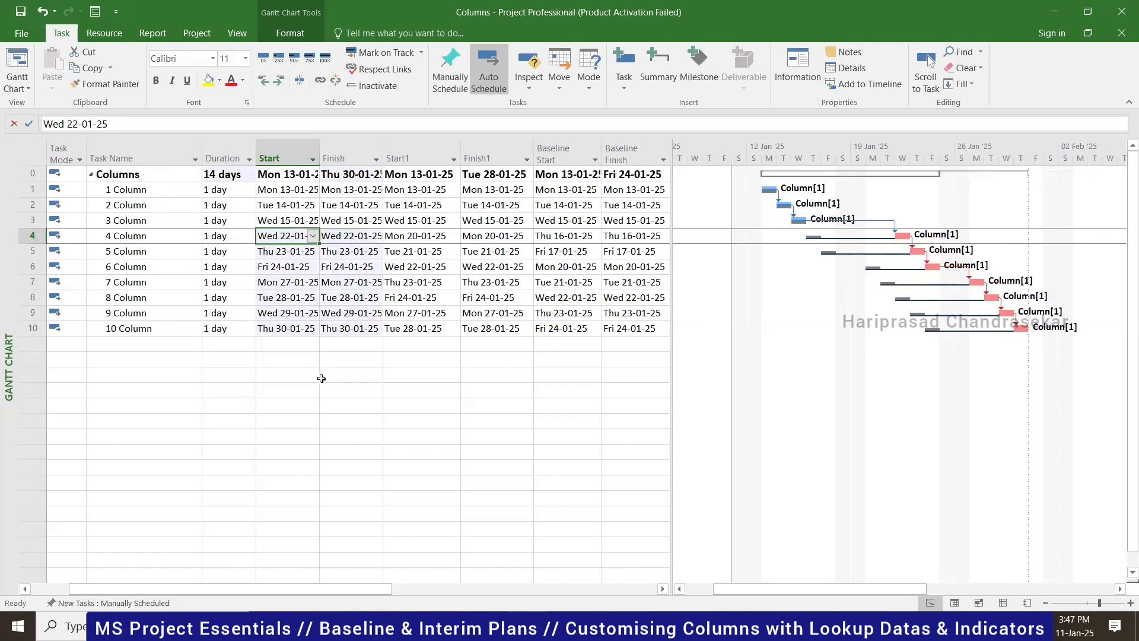
# - Compare task 4's new Start with its Start1 and Baseline Start dates
pyautogui.click(431, 236)
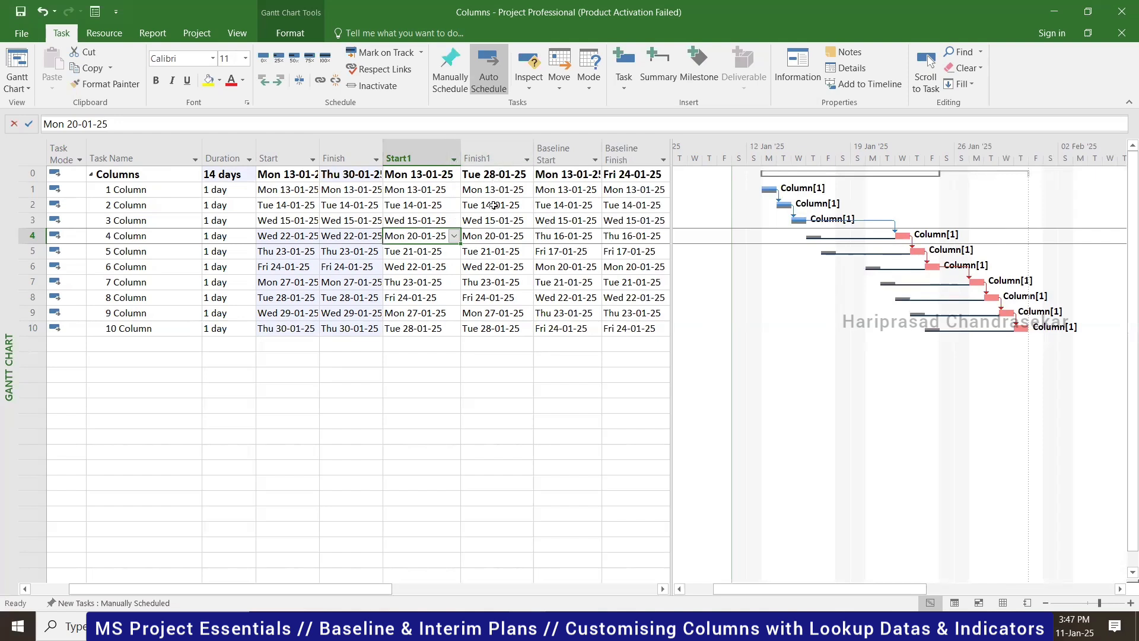
pyautogui.click(298, 236)
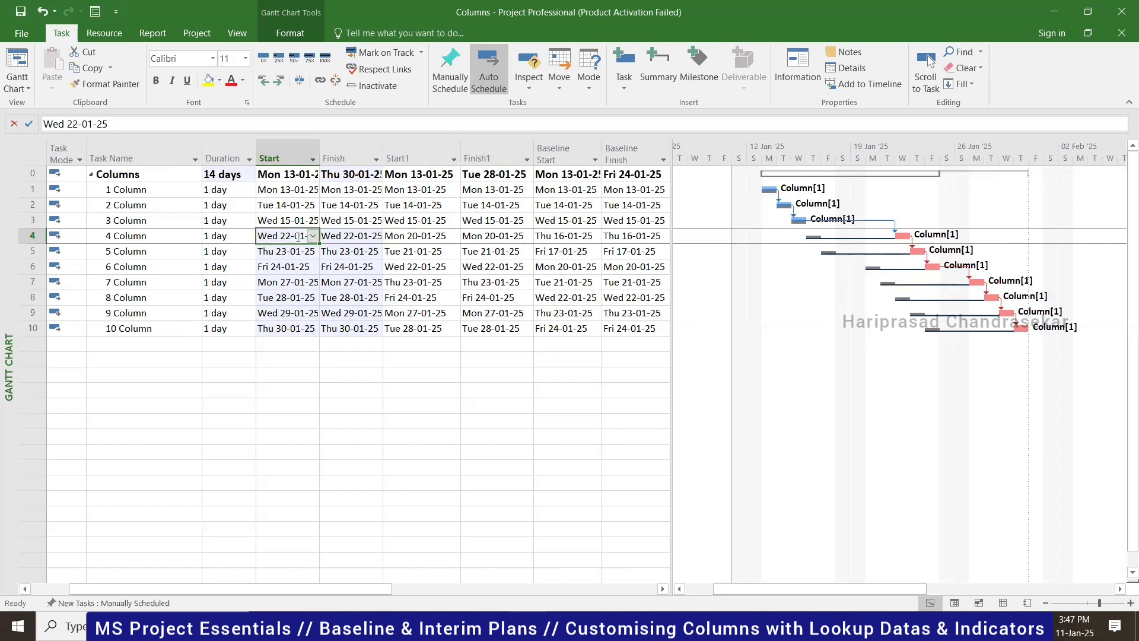
pyautogui.click(441, 236)
pyautogui.click(563, 236)
pyautogui.click(409, 234)
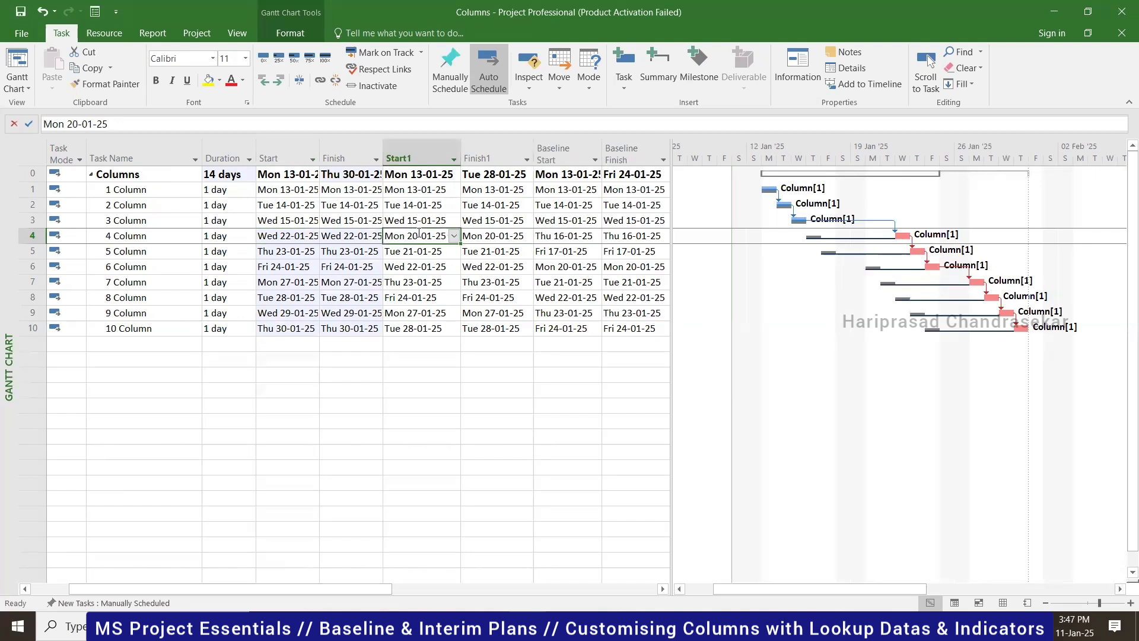
pyautogui.click(296, 237)
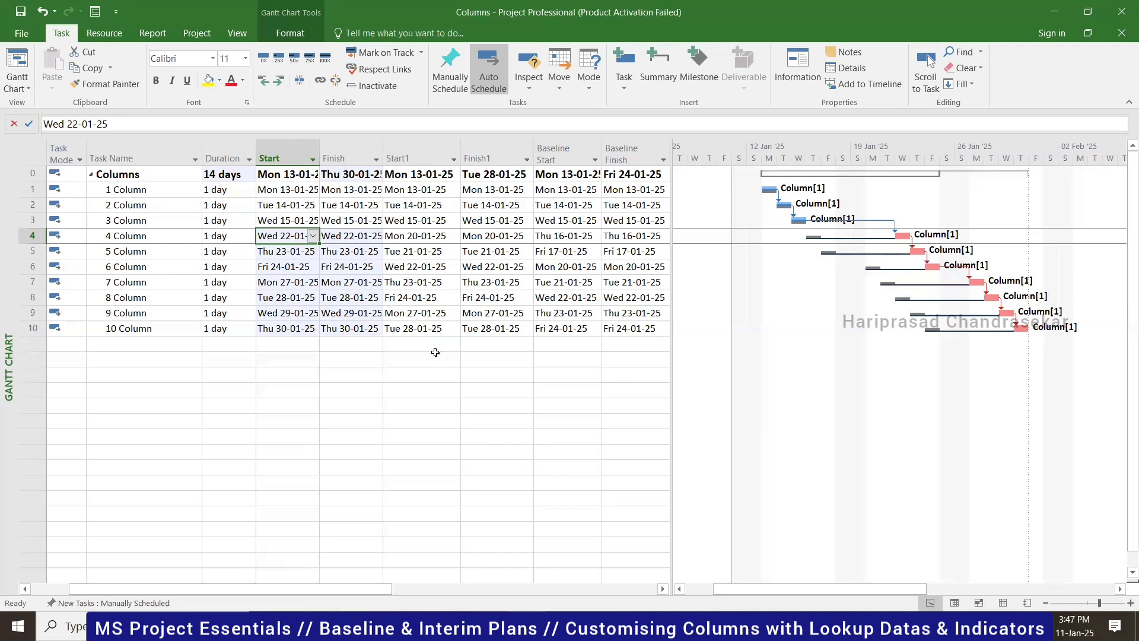
# - Save, keep the Column resource's type as Material at $100.00, and return to the Gantt Chart
pyautogui.click(117, 178)
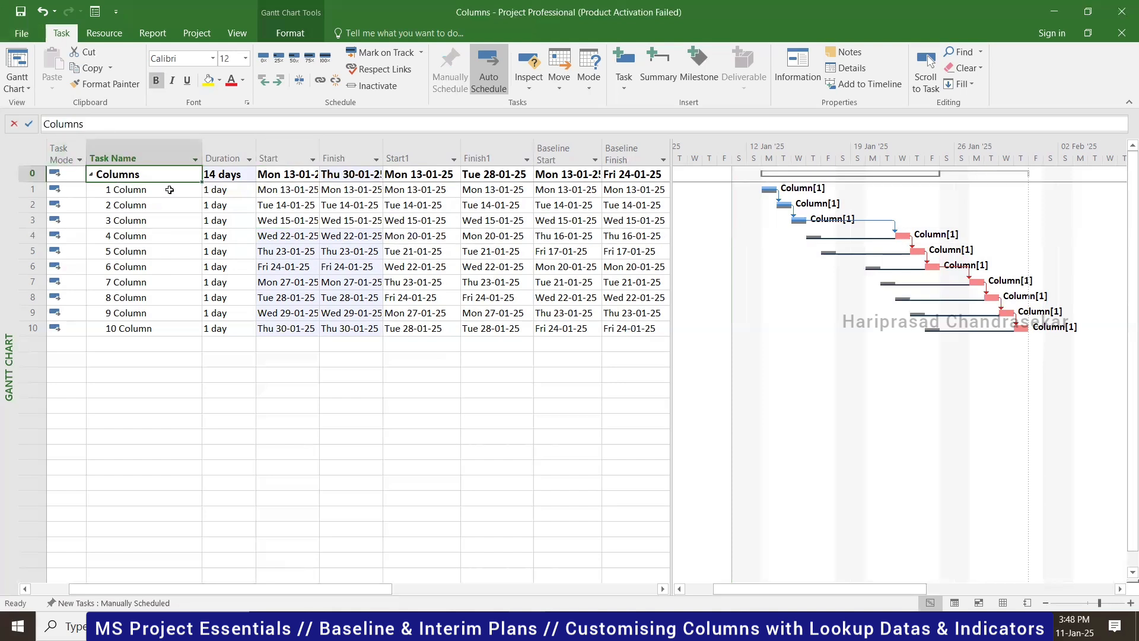
pyautogui.click(22, 15)
pyautogui.click(1003, 602)
pyautogui.click(201, 161)
pyautogui.click(220, 160)
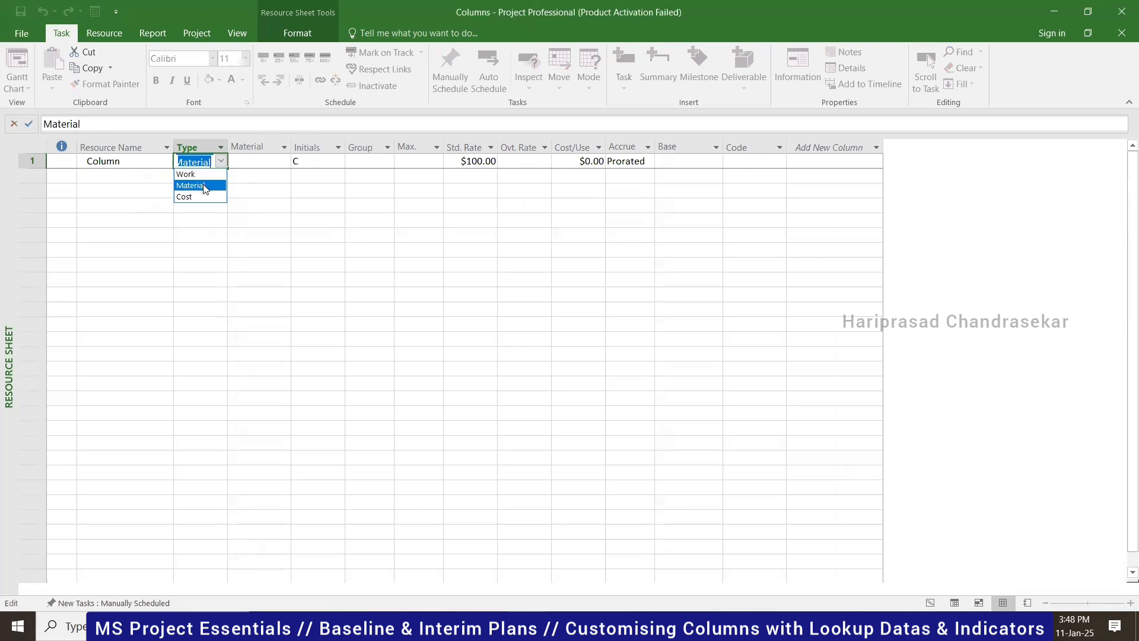
pyautogui.click(205, 222)
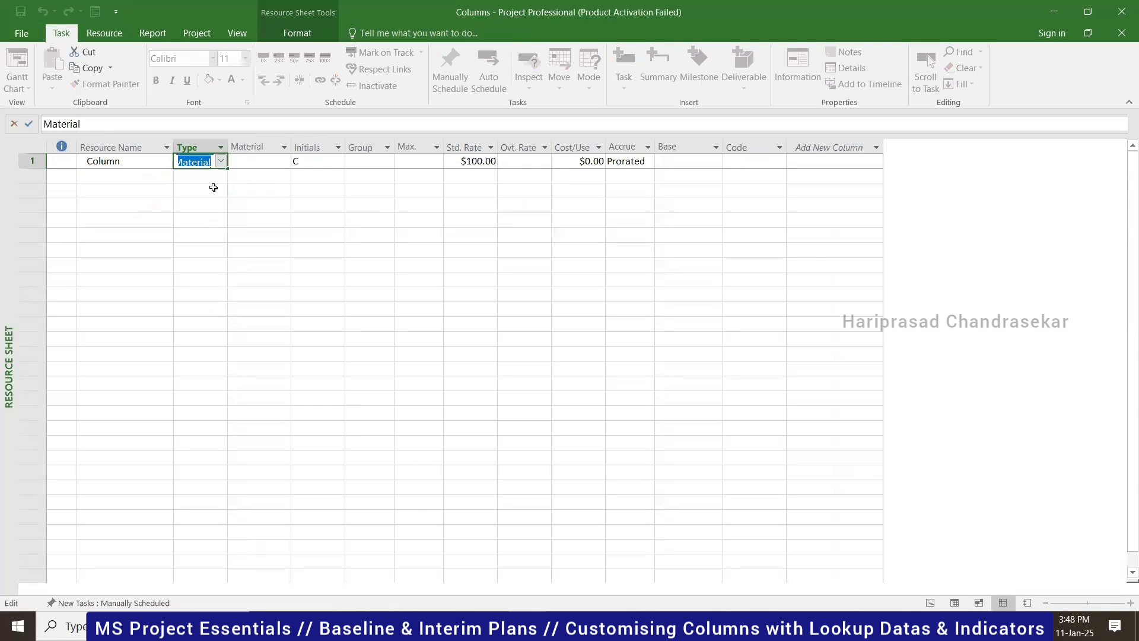
pyautogui.press('Return')
pyautogui.click(930, 603)
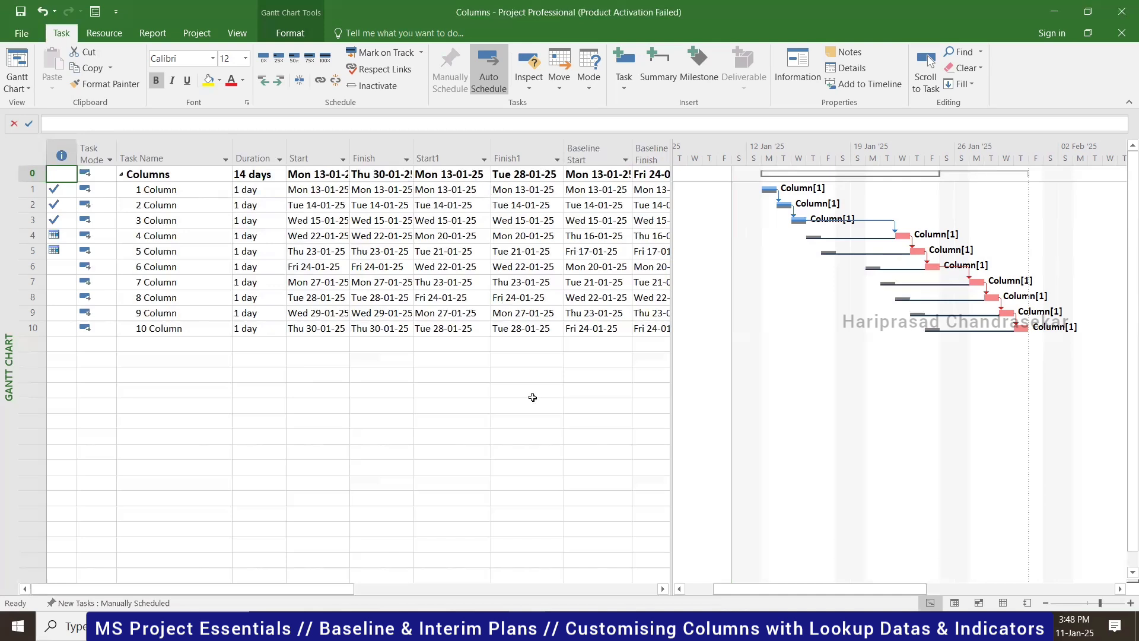
# - Check the first task's Actual Cost value, then switch to the Task Usage view
pyautogui.click(662, 589)
pyautogui.click(660, 588)
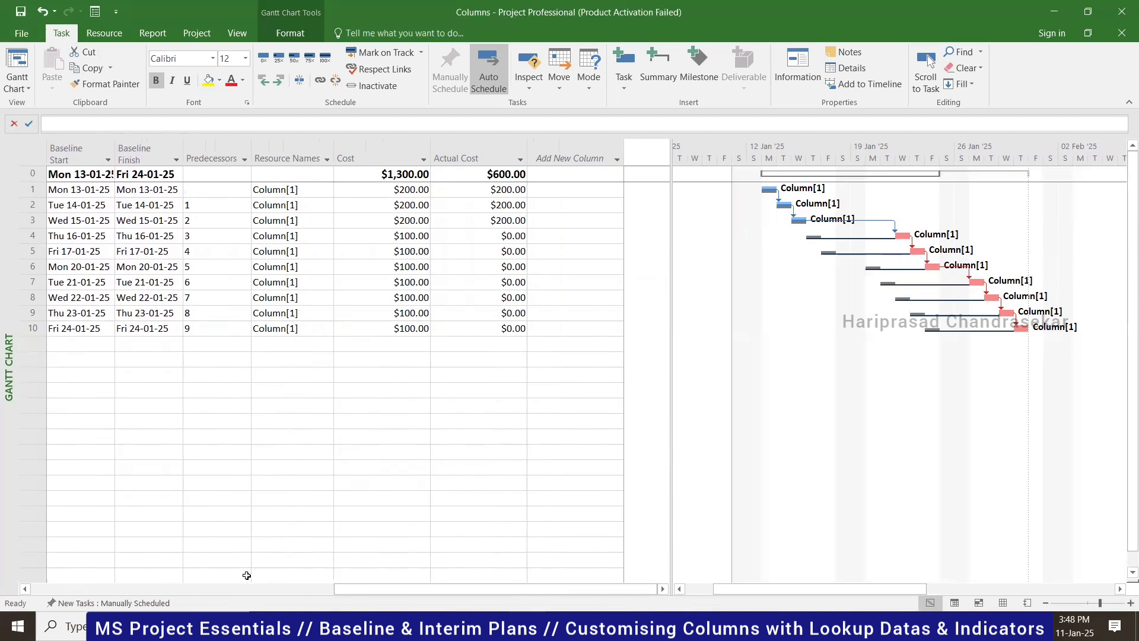
pyautogui.click(465, 194)
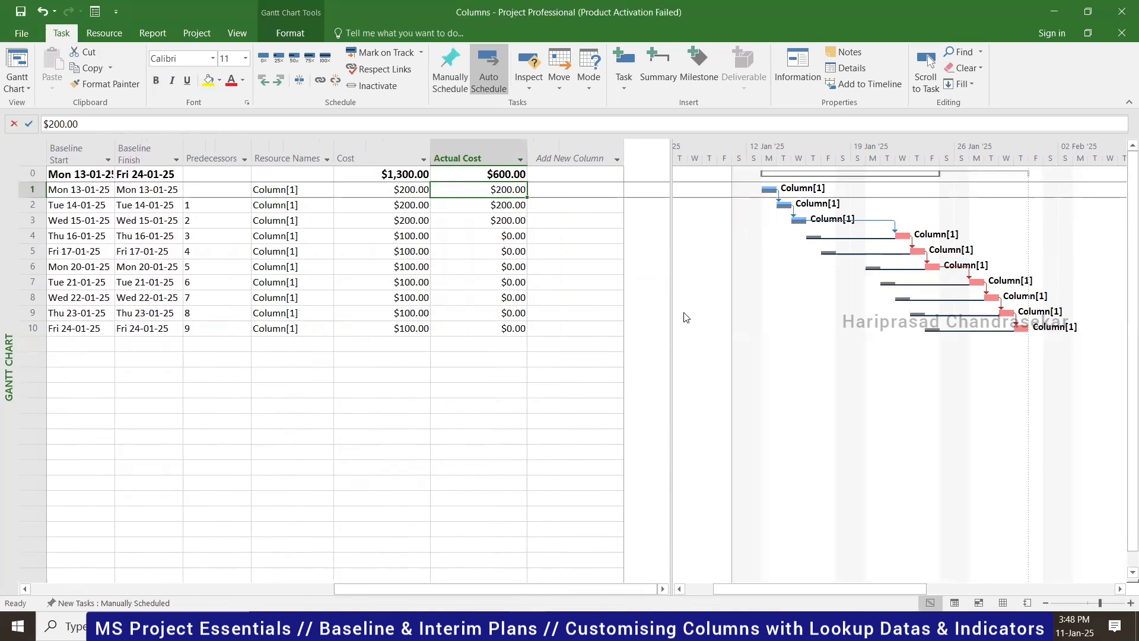
pyautogui.click(956, 603)
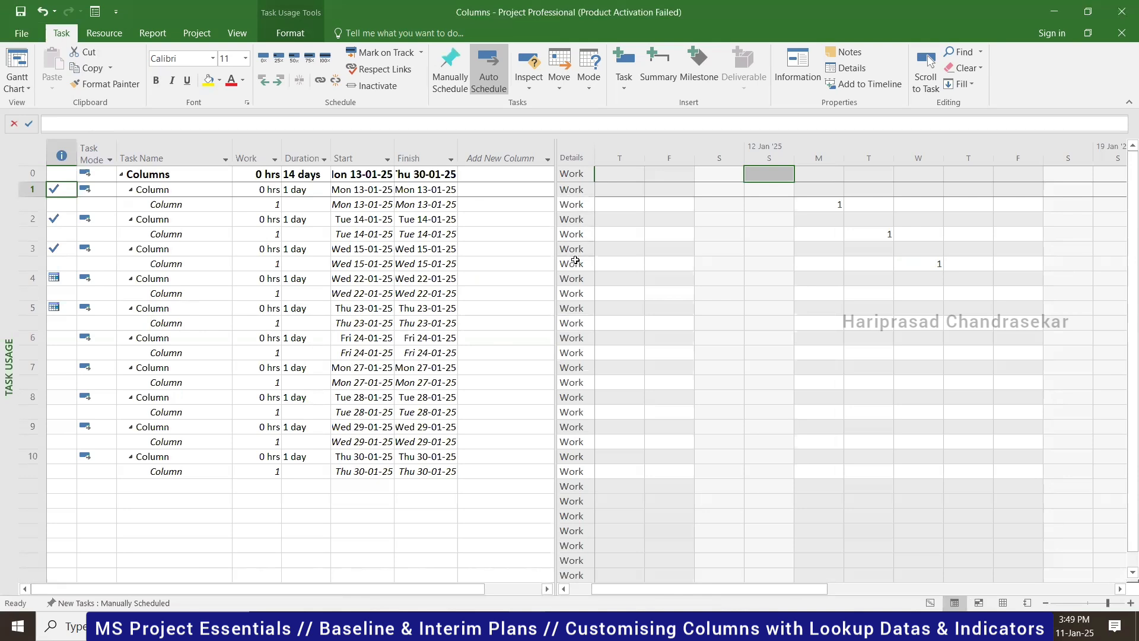
pyautogui.click(300, 35)
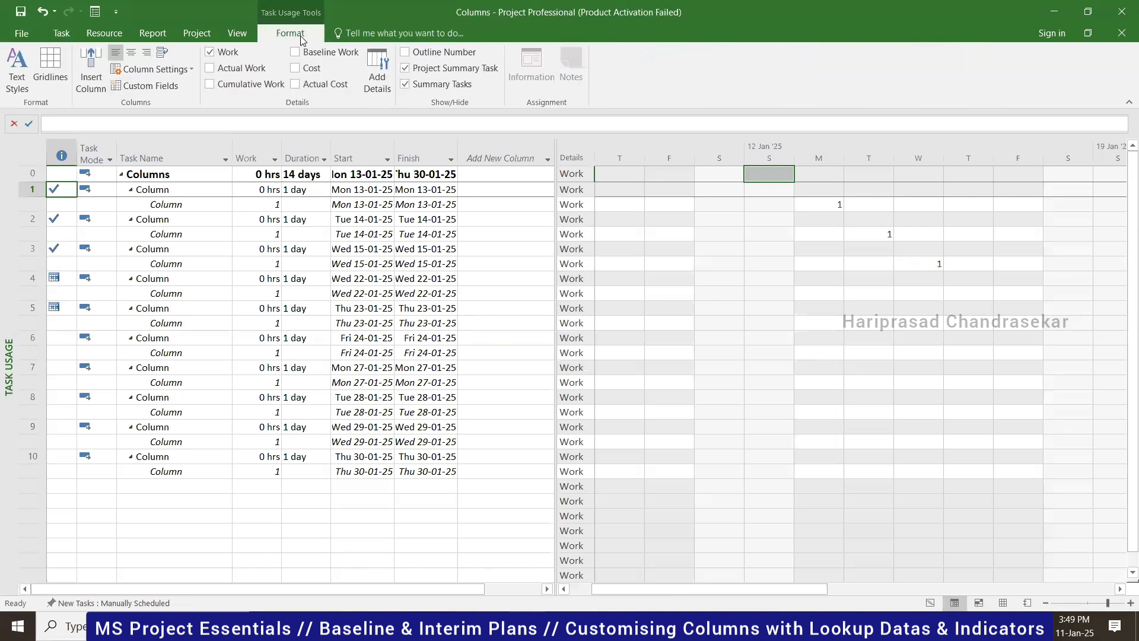
pyautogui.click(308, 71)
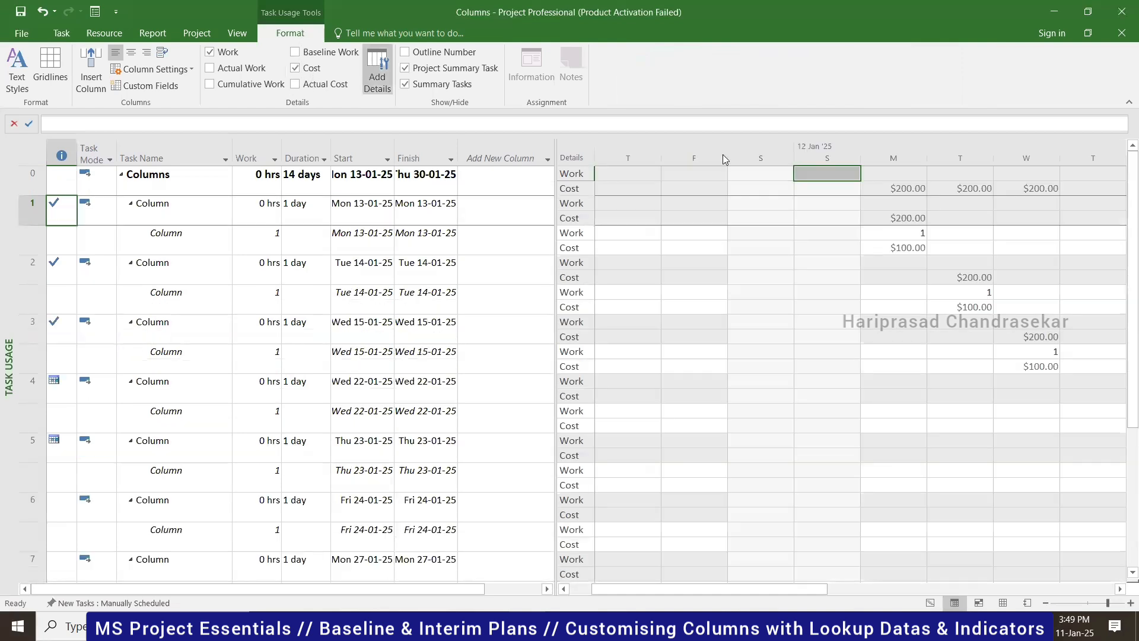
pyautogui.click(912, 247)
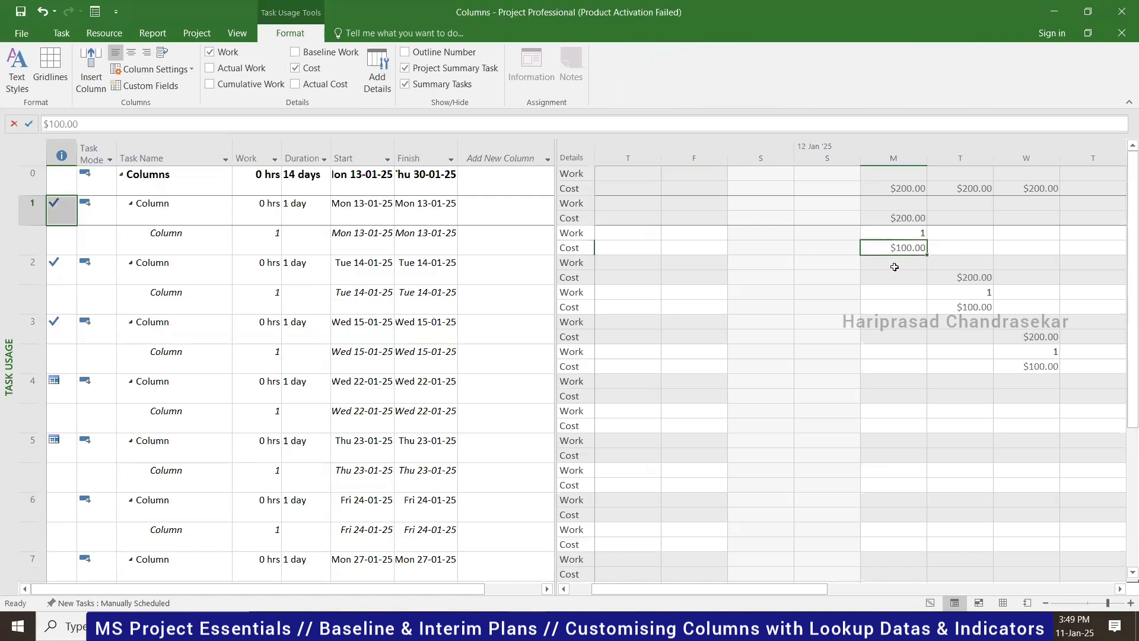
pyautogui.click(900, 221)
pyautogui.click(901, 254)
pyautogui.click(295, 84)
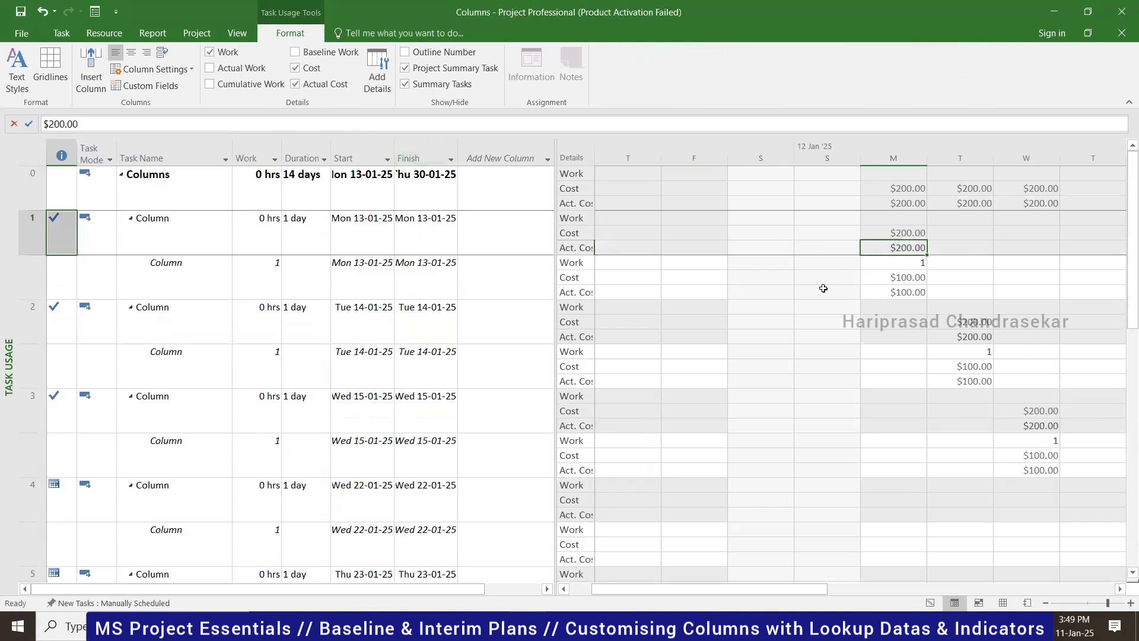
pyautogui.click(897, 292)
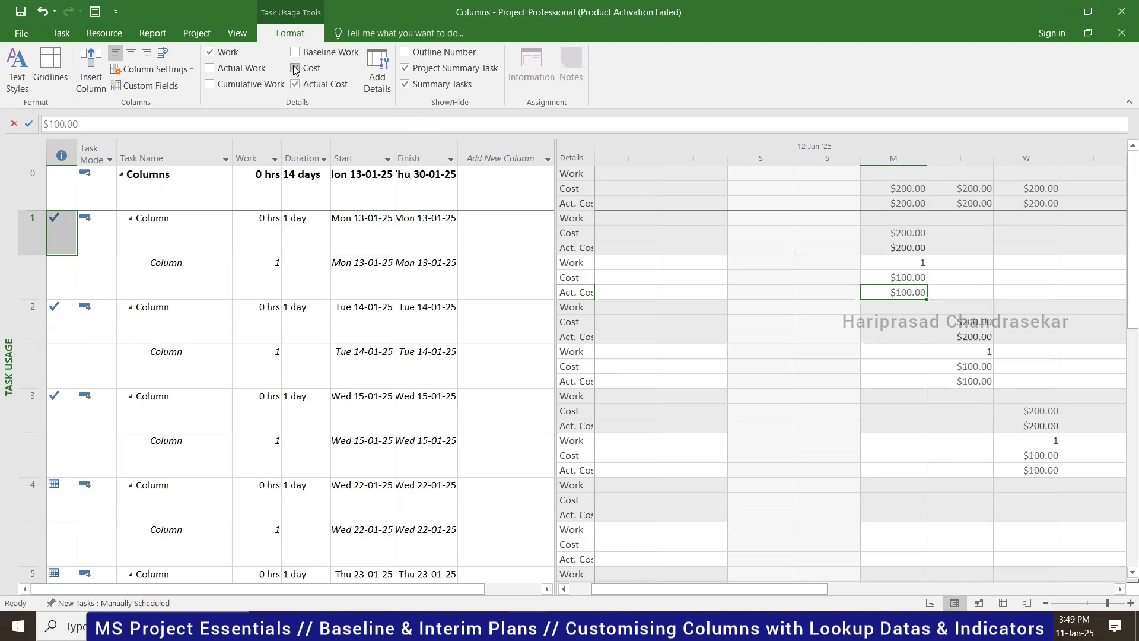
pyautogui.click(217, 69)
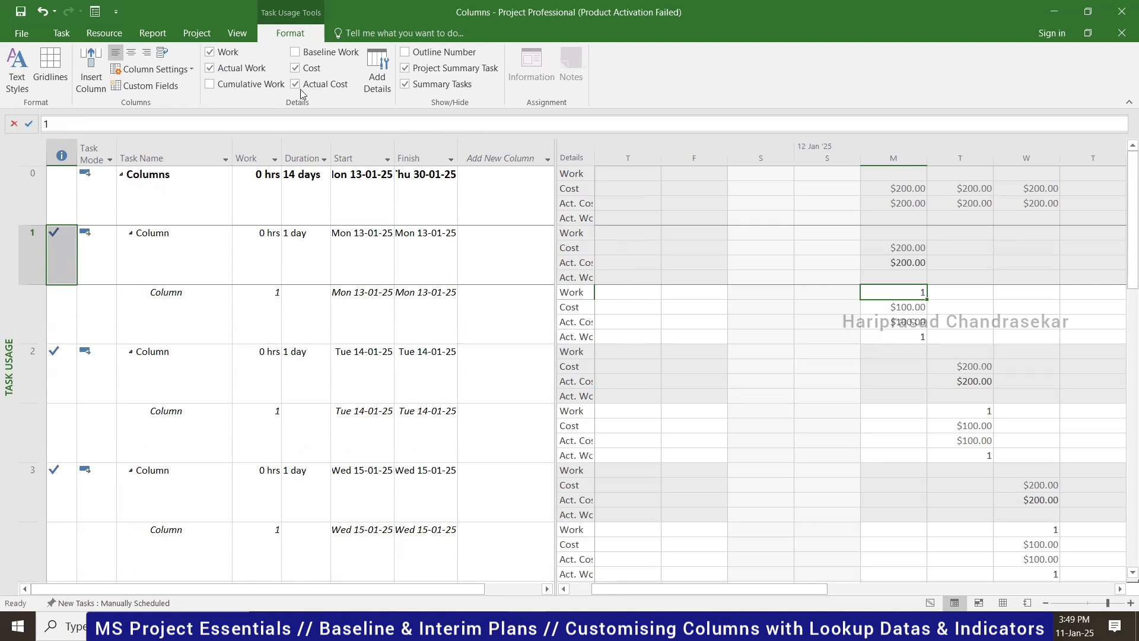
pyautogui.click(233, 68)
pyautogui.click(295, 67)
pyautogui.click(296, 84)
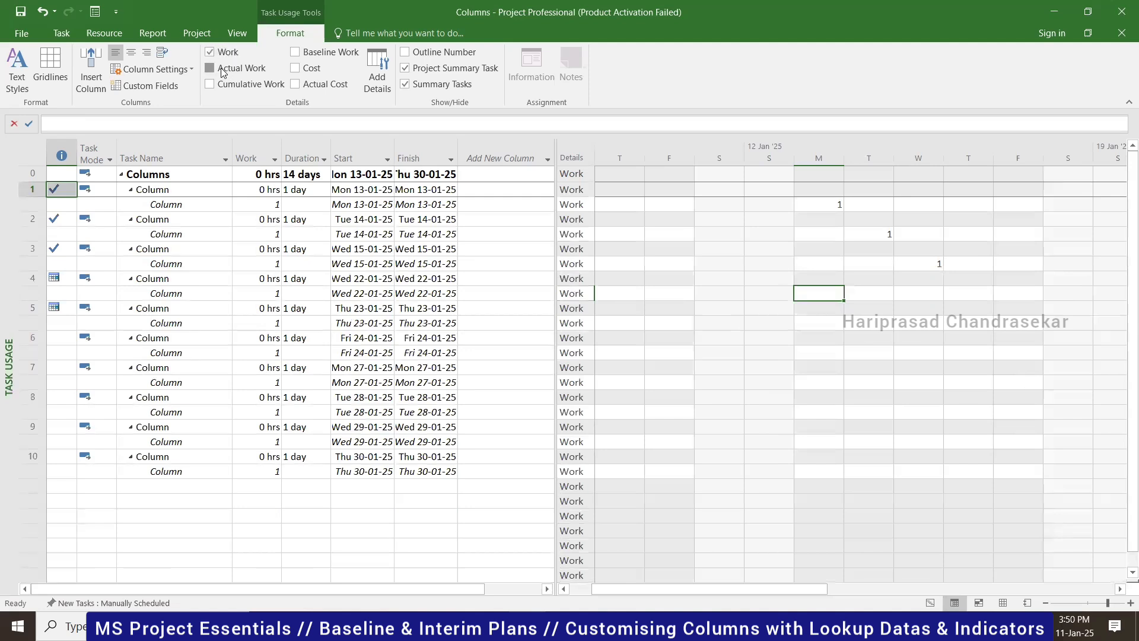
# - Add Actual Work, Cost and Actual Cost detail rows to the Task Usage grid
pyautogui.click(223, 69)
pyautogui.click(295, 67)
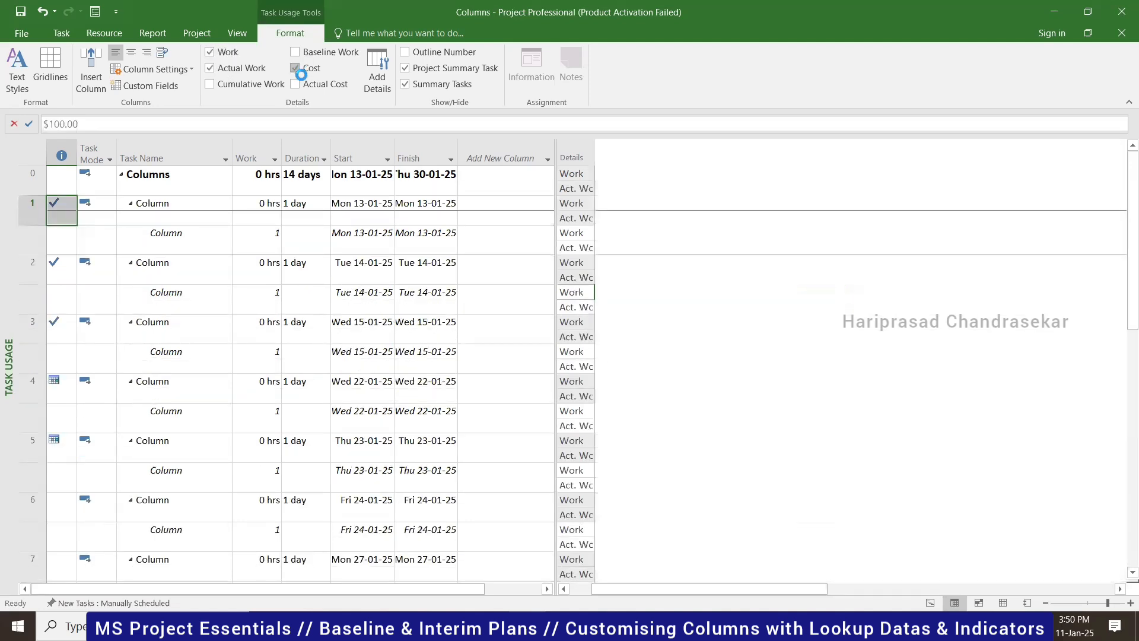
pyautogui.click(294, 84)
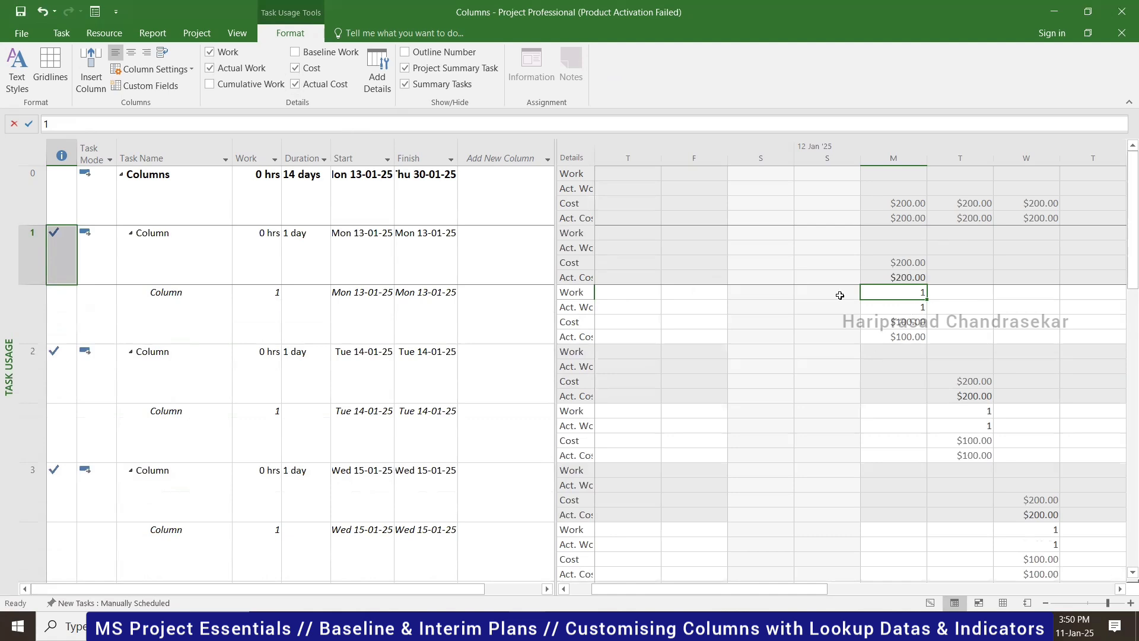
# - Compare Monday's planned Work with Actual Work in the grid
pyautogui.click(912, 309)
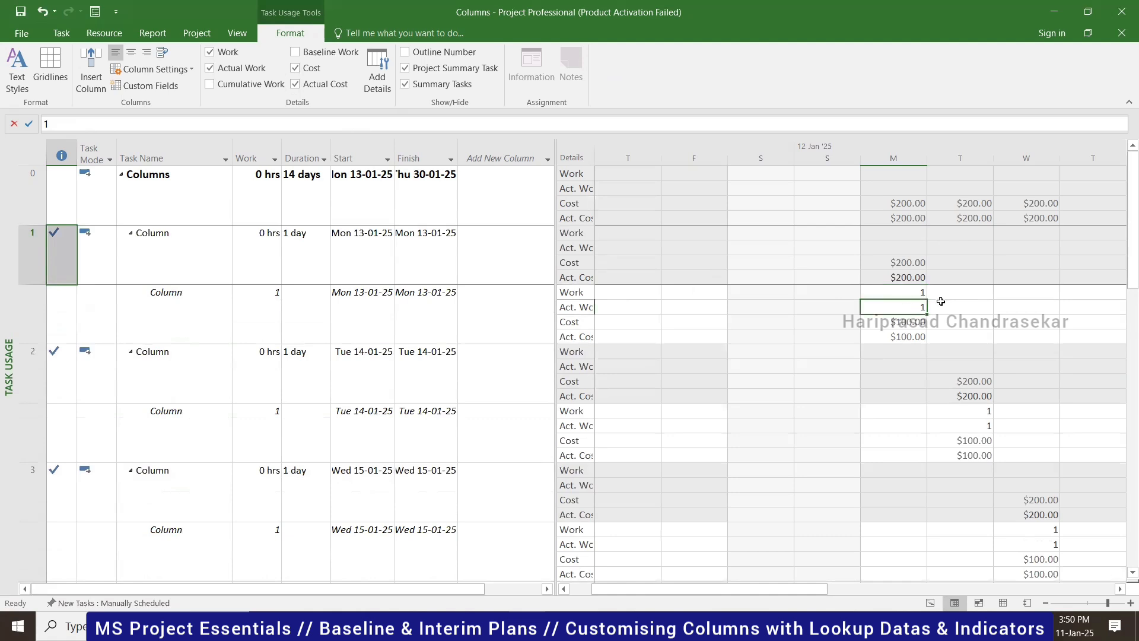
pyautogui.click(913, 295)
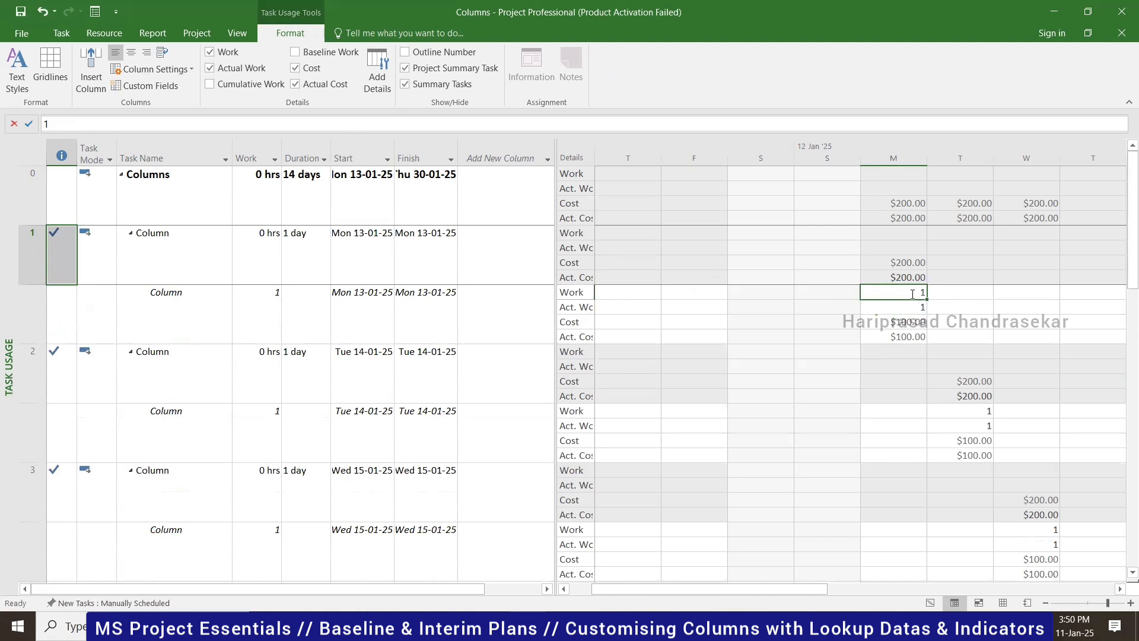
pyautogui.click(891, 308)
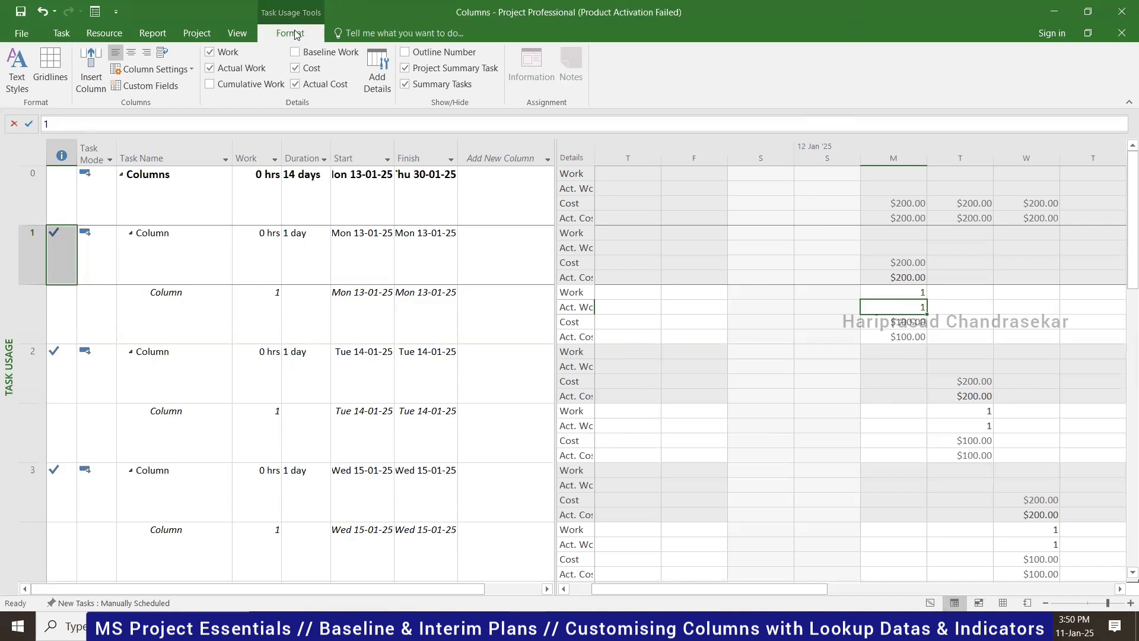
# - Return to the Gantt Chart and select the Columns summary task, now finishing Thu 30-01-25
pyautogui.click(930, 604)
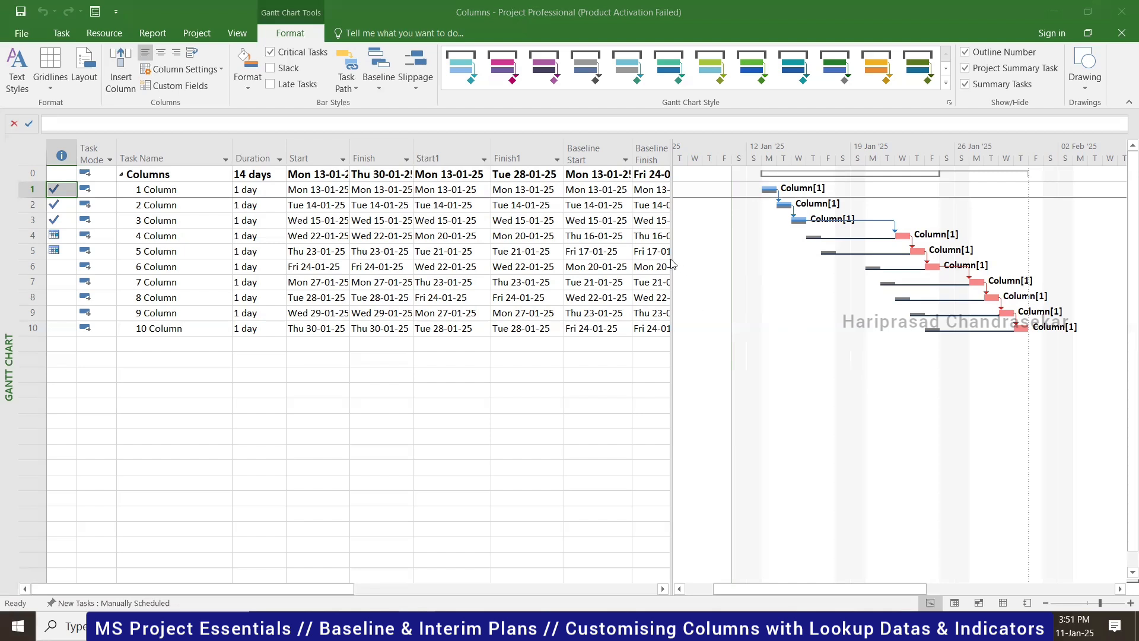
pyautogui.click(581, 412)
pyautogui.click(455, 345)
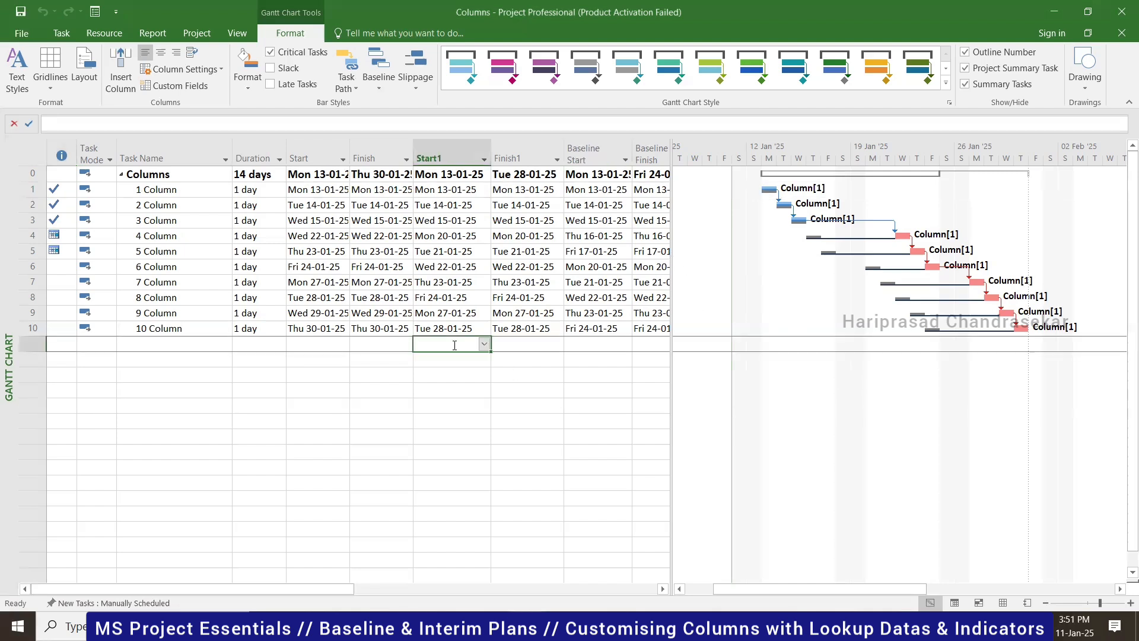
pyautogui.click(178, 173)
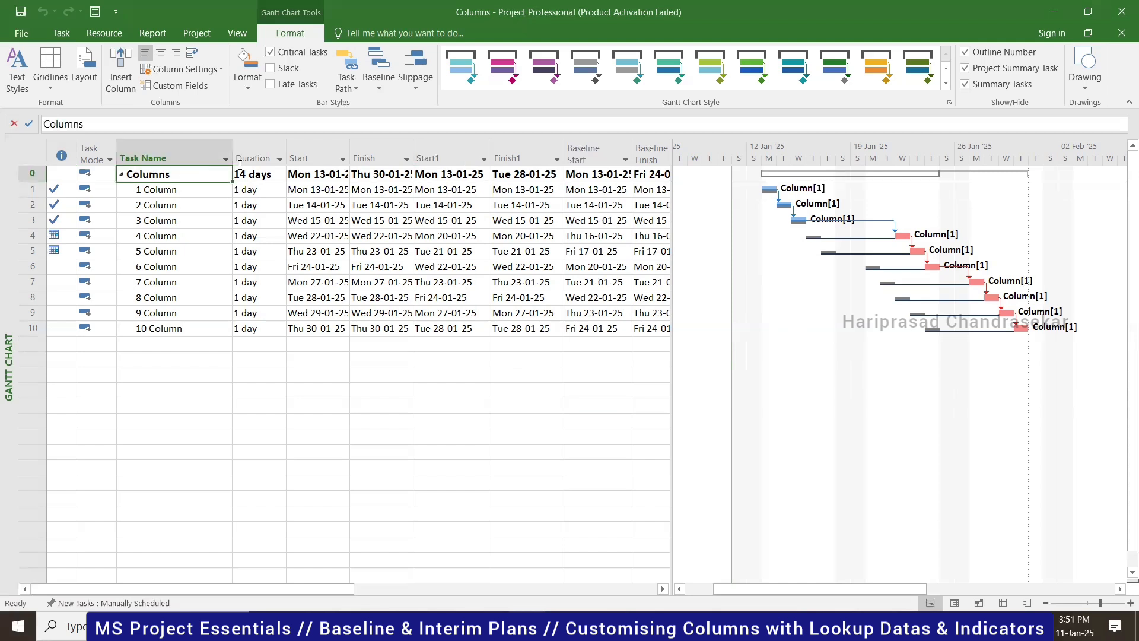
pyautogui.click(198, 33)
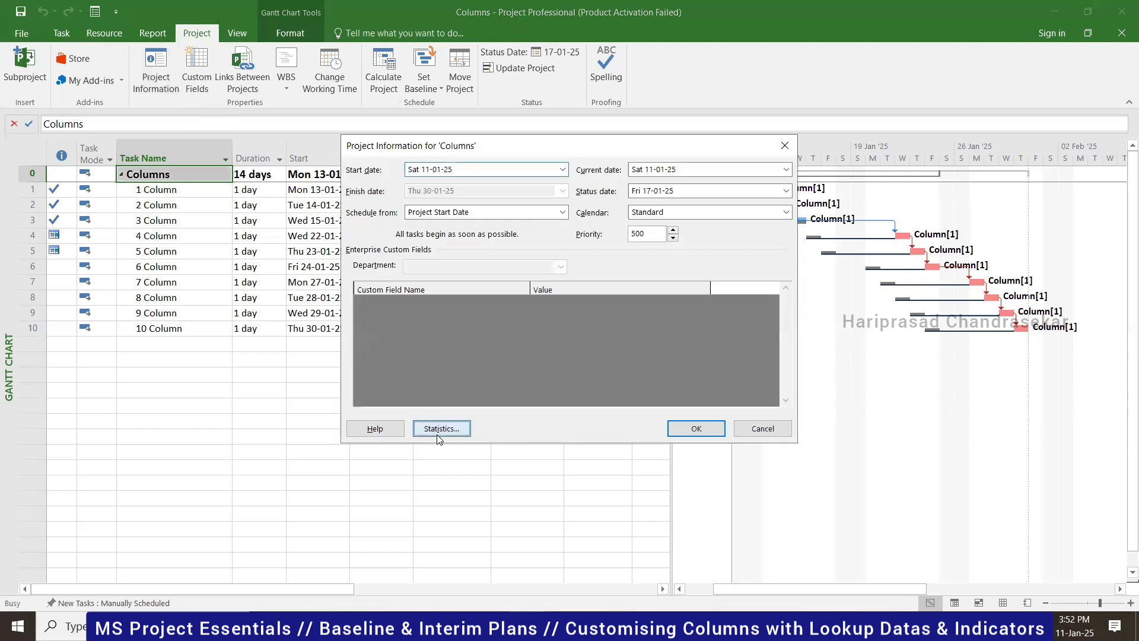
pyautogui.click(437, 436)
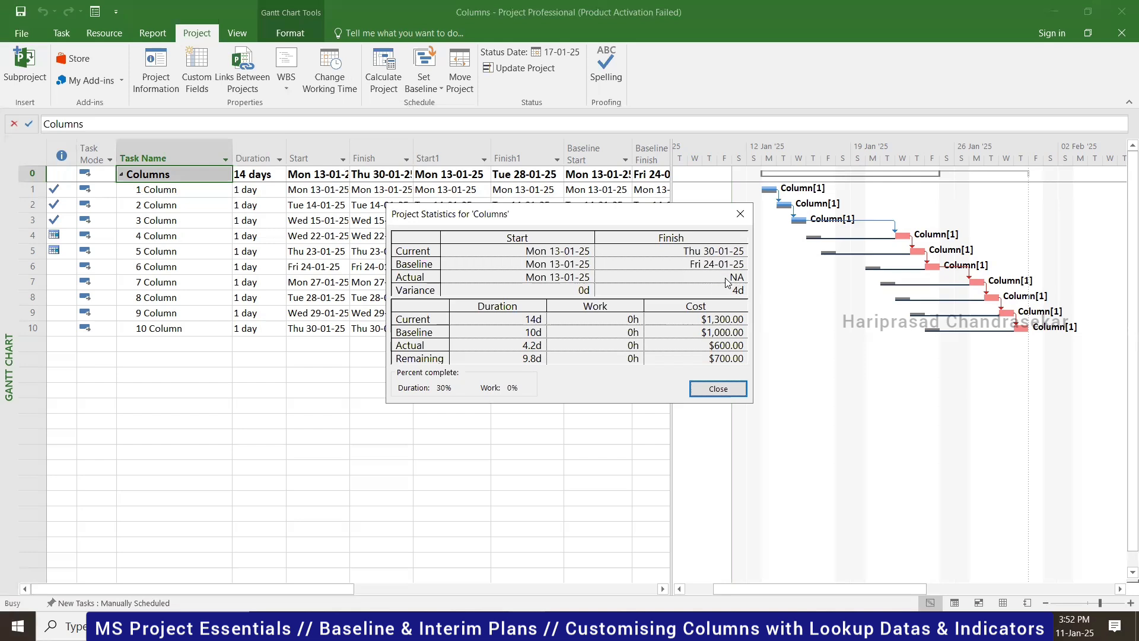
pyautogui.click(718, 389)
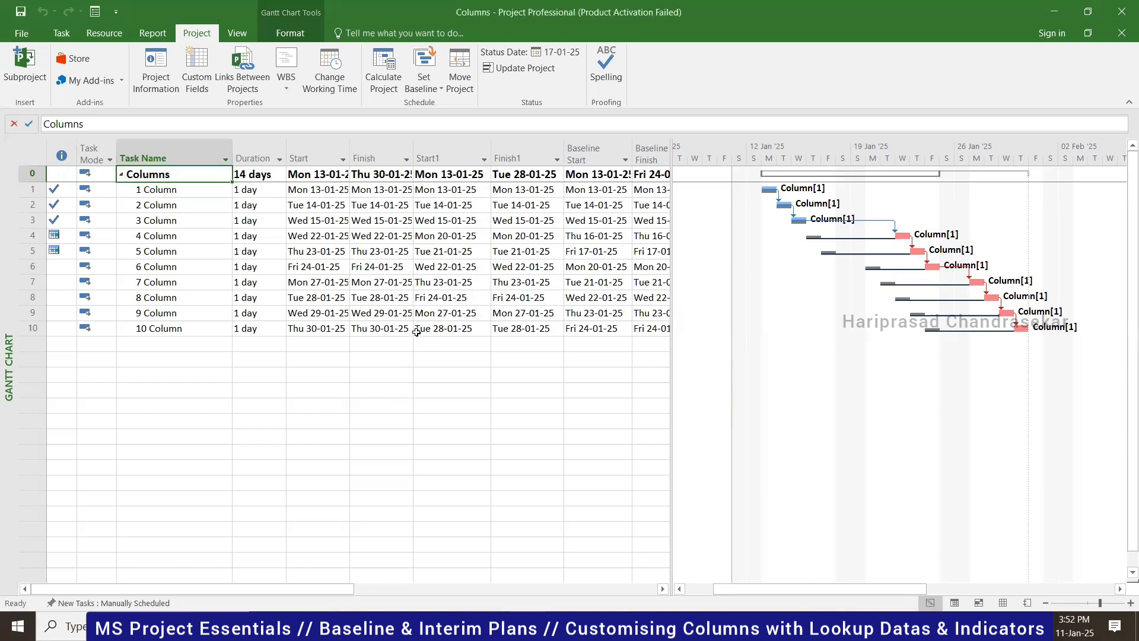
# - Widen the task table to reveal the Cost column
pyautogui.click(62, 34)
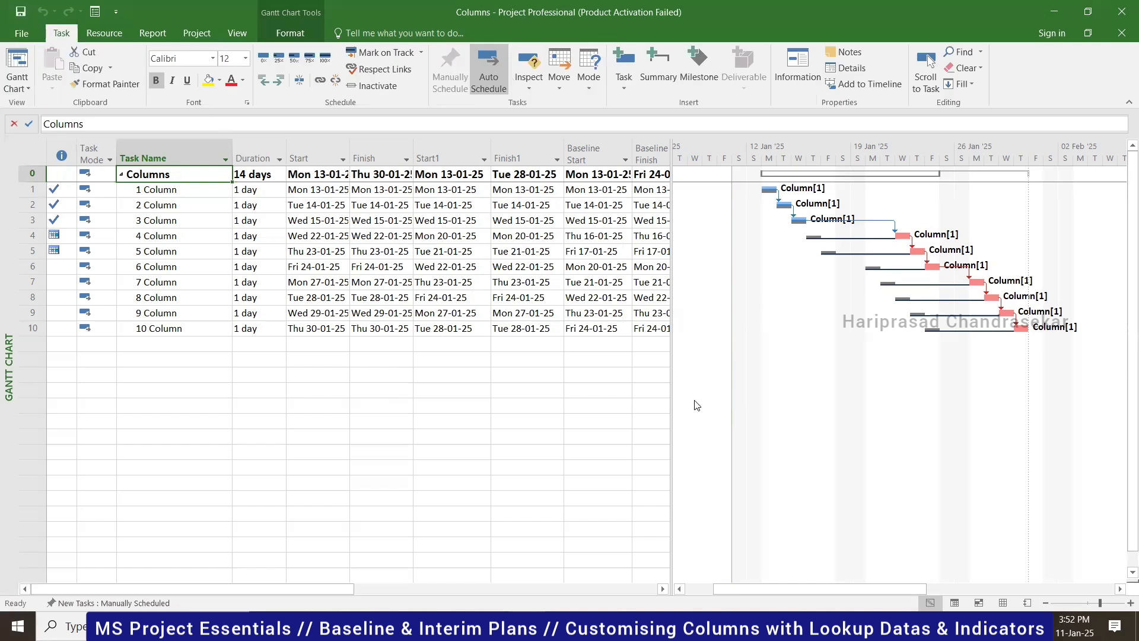
pyautogui.moveTo(671, 394); pyautogui.dragTo(935, 394)
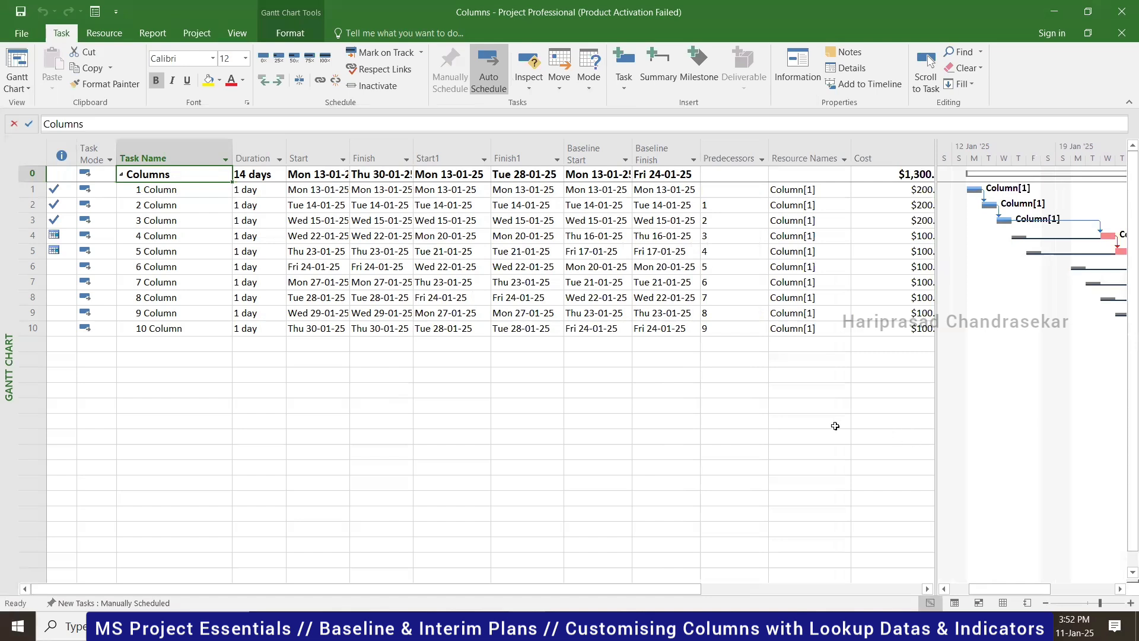
pyautogui.moveTo(935, 532); pyautogui.dragTo(947, 504)
pyautogui.click(937, 589)
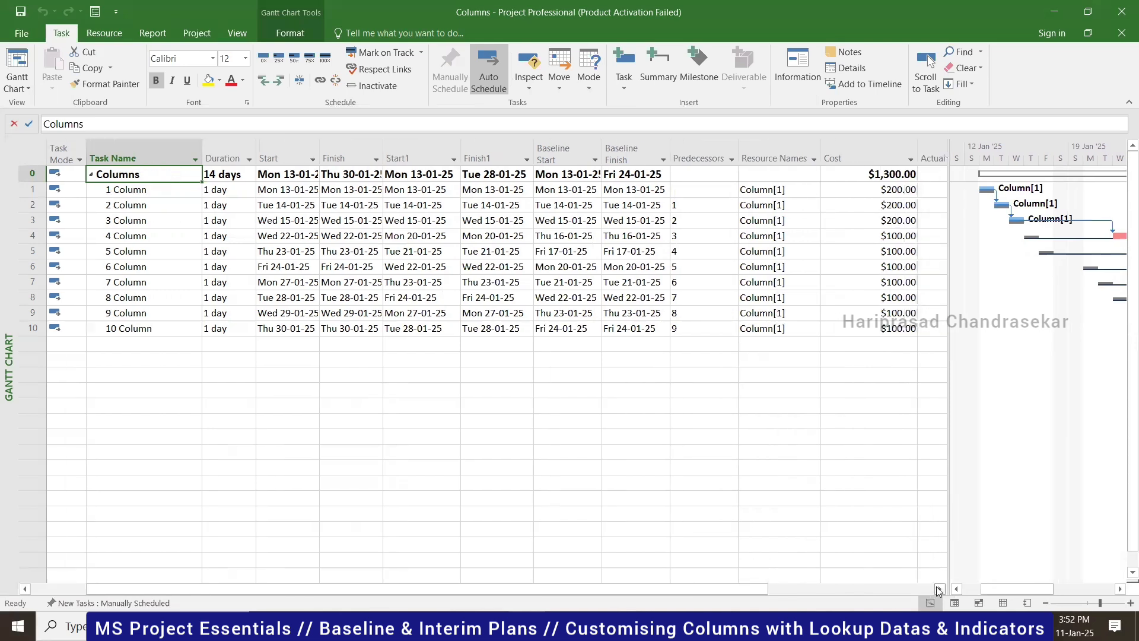
pyautogui.click(937, 589)
pyautogui.click(937, 588)
pyautogui.click(937, 588)
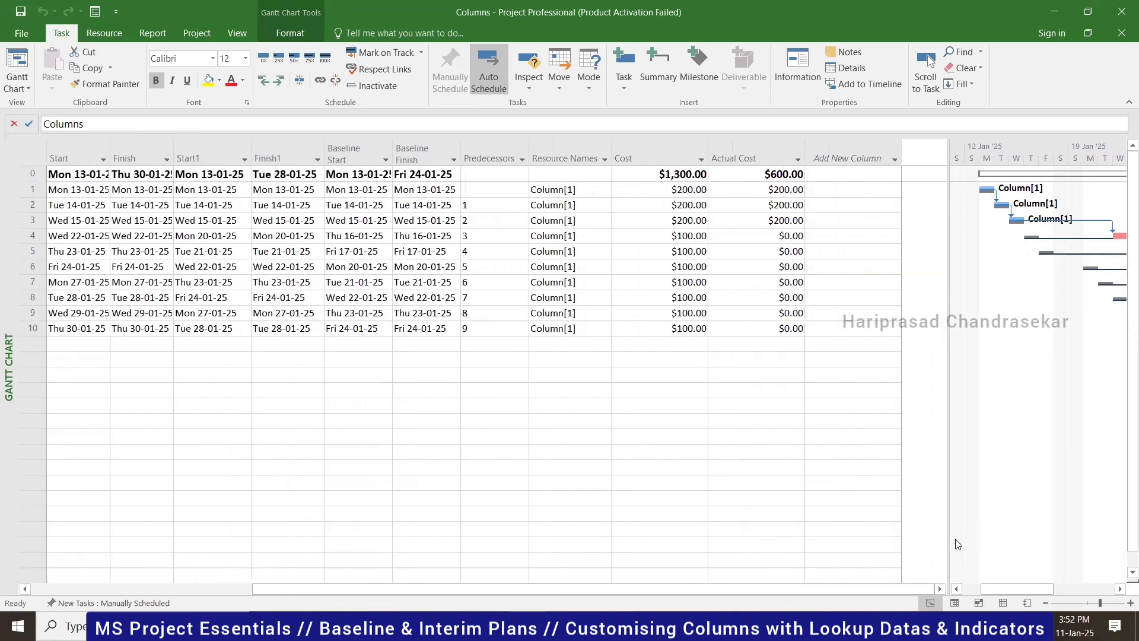
# - Narrow the table to show Cost ($1,300.00) and Actual Cost ($600.00) beside the bars, cancelling a new column
pyautogui.moveTo(947, 537); pyautogui.dragTo(911, 537)
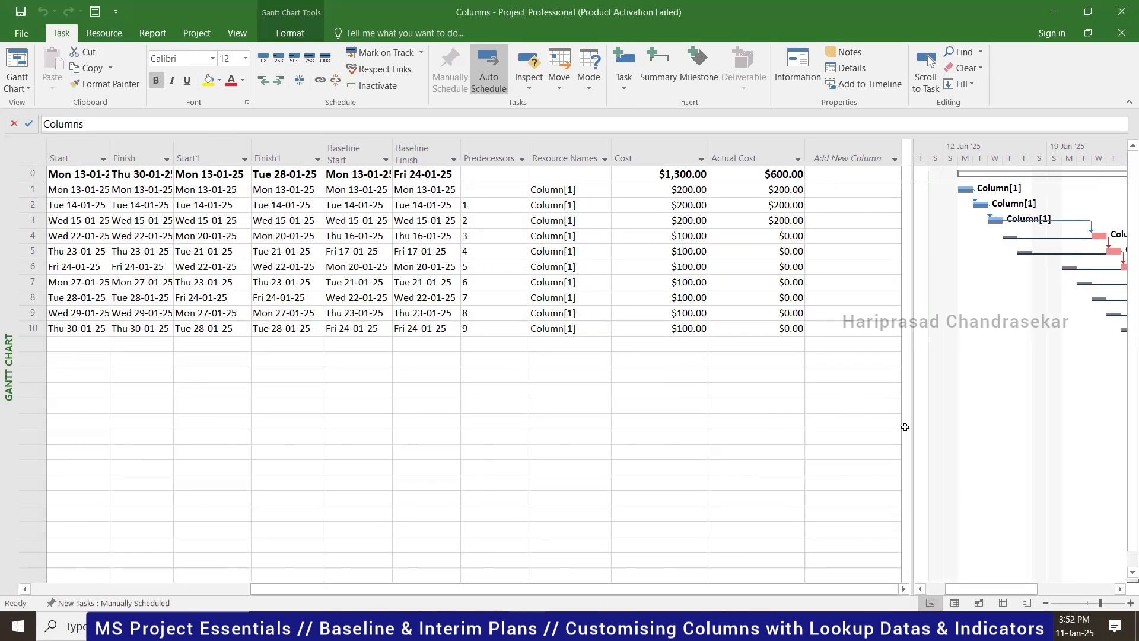
pyautogui.moveTo(909, 422); pyautogui.dragTo(685, 430)
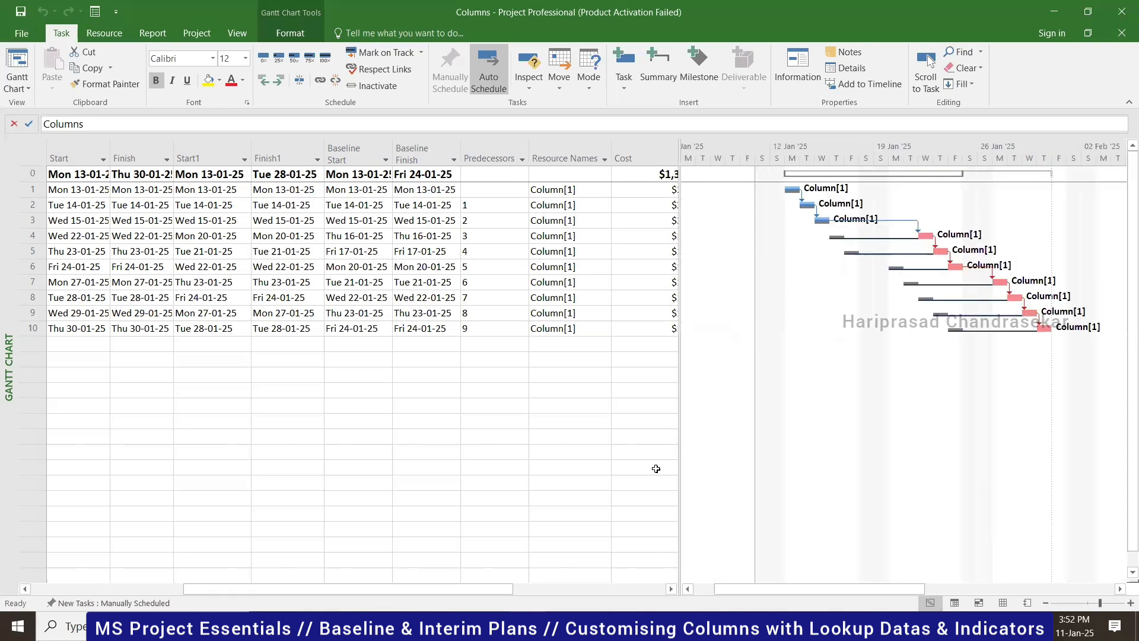
pyautogui.click(671, 588)
pyautogui.click(671, 589)
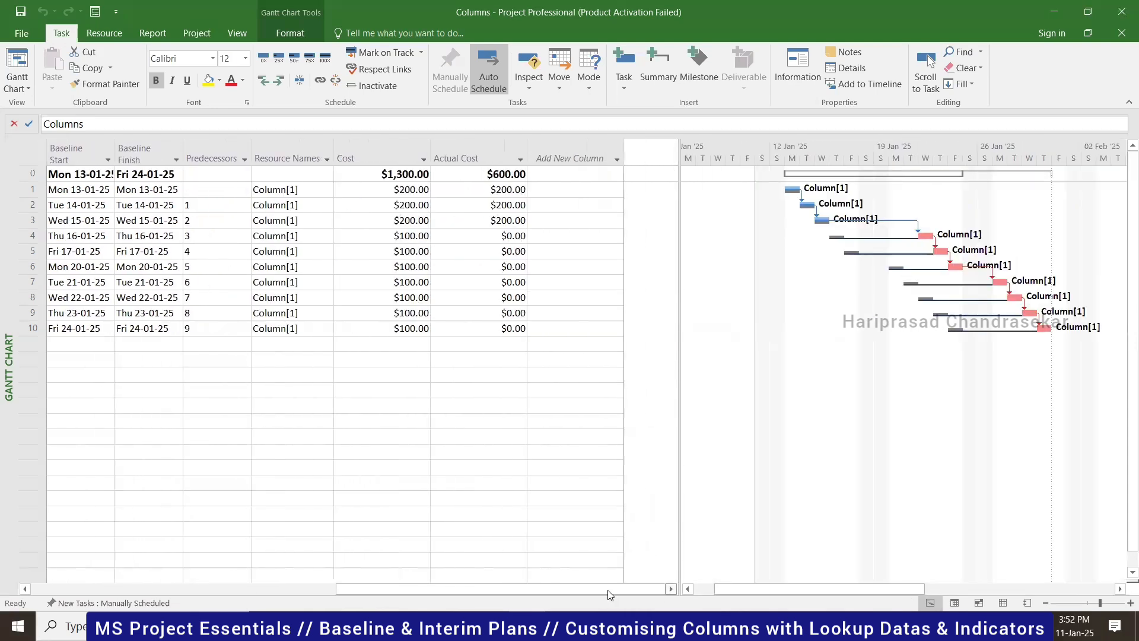
pyautogui.click(609, 144)
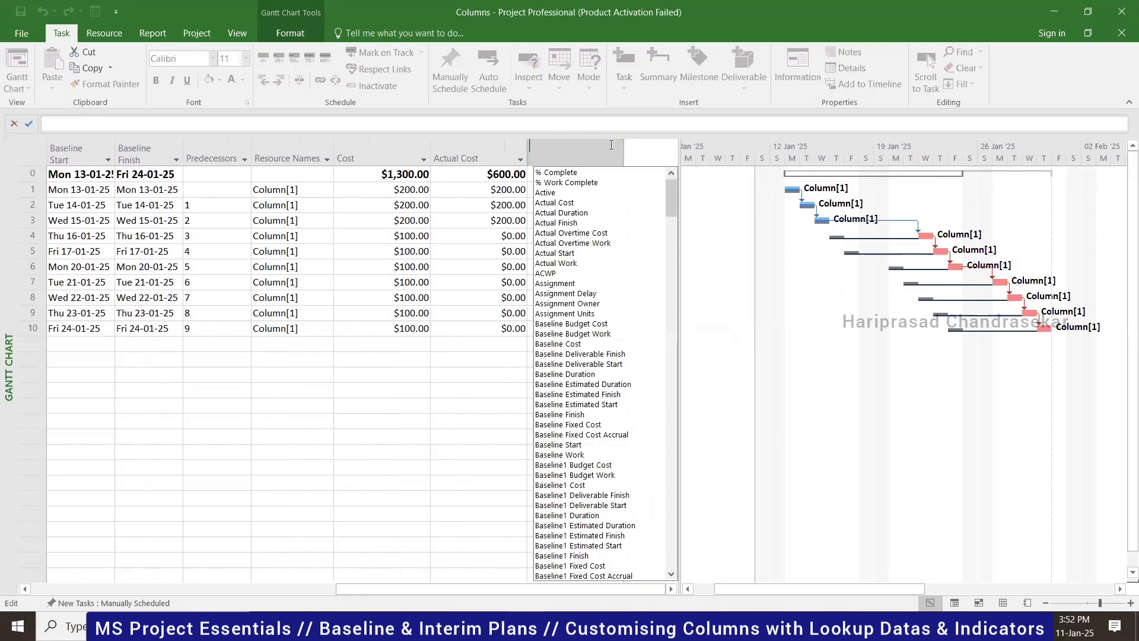
pyautogui.click(491, 386)
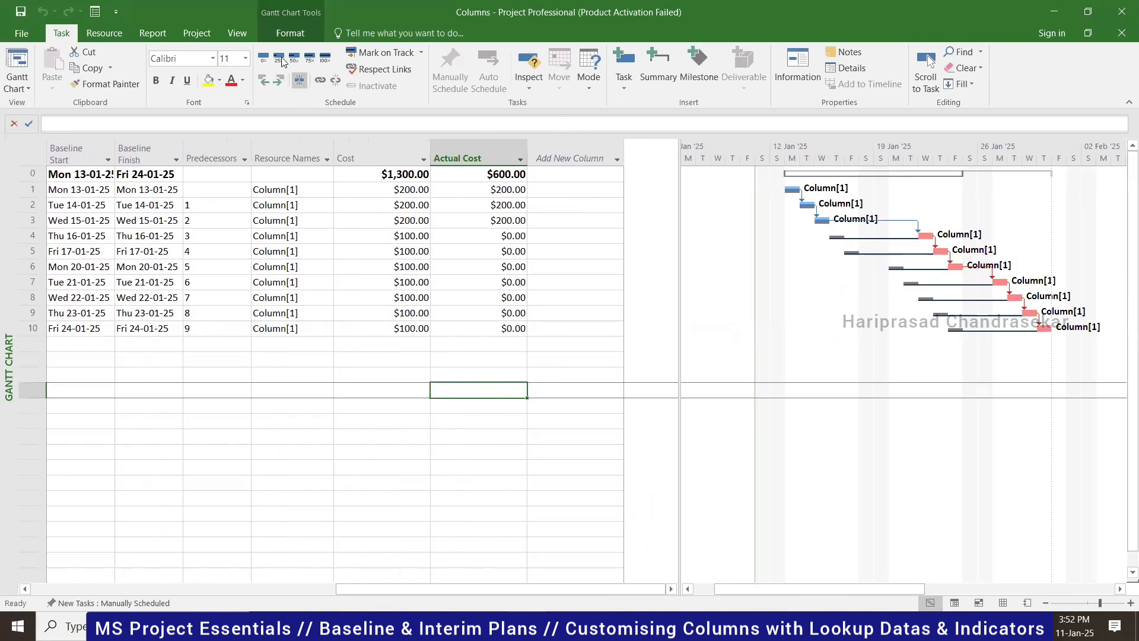
# - Rename the Text1 custom task field to 'Responsibility', keeping its type as Text
pyautogui.click(186, 35)
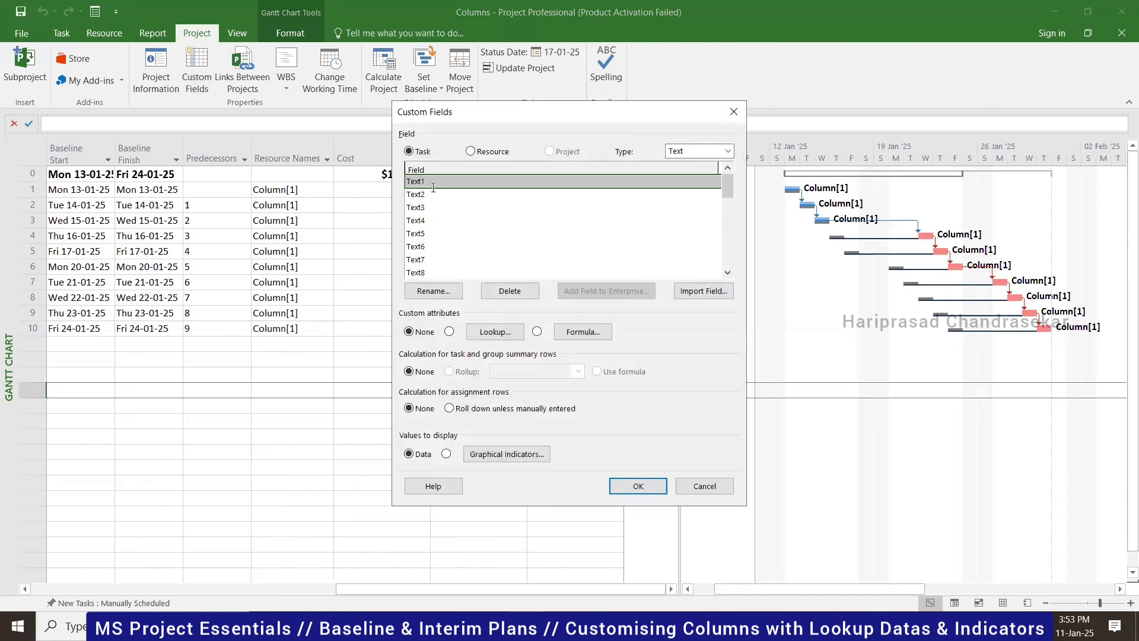
pyautogui.click(727, 152)
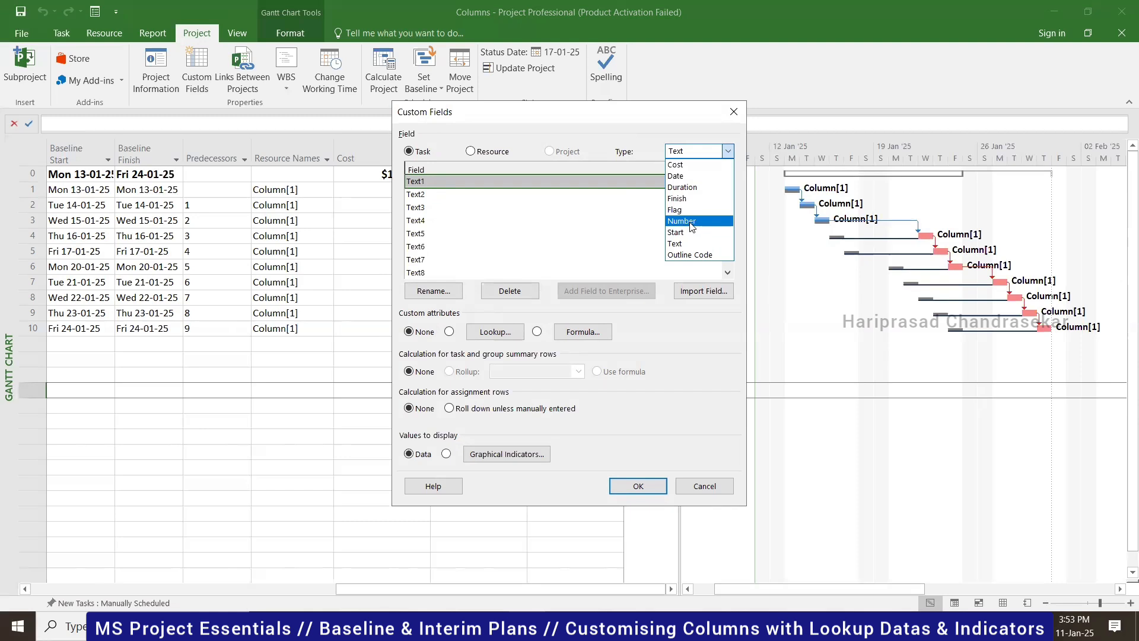
pyautogui.click(623, 244)
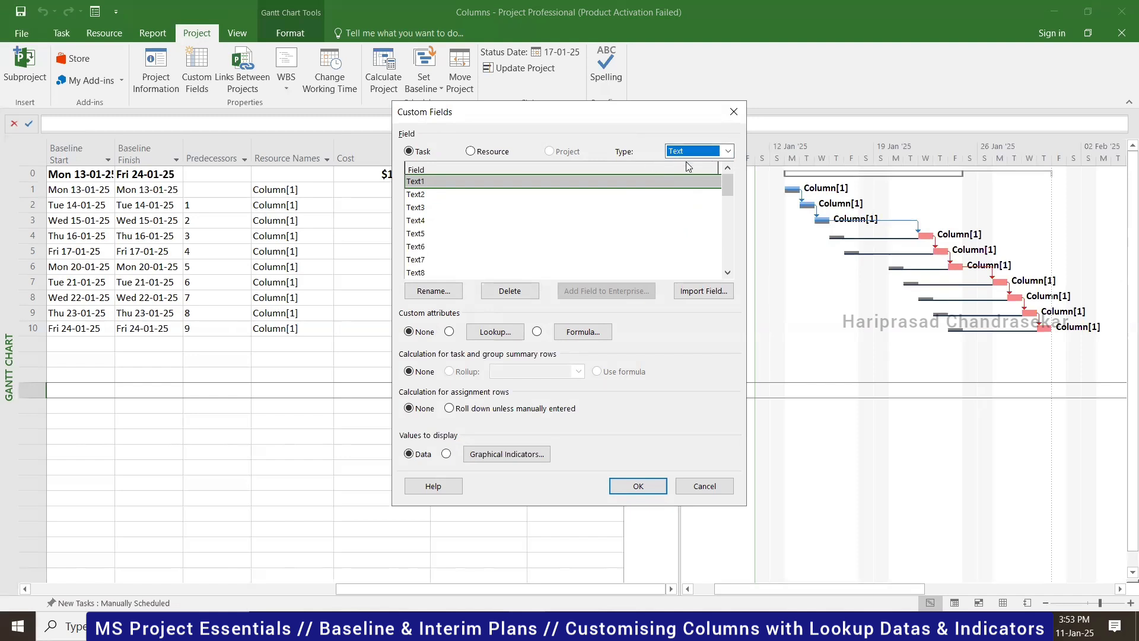
pyautogui.click(442, 293)
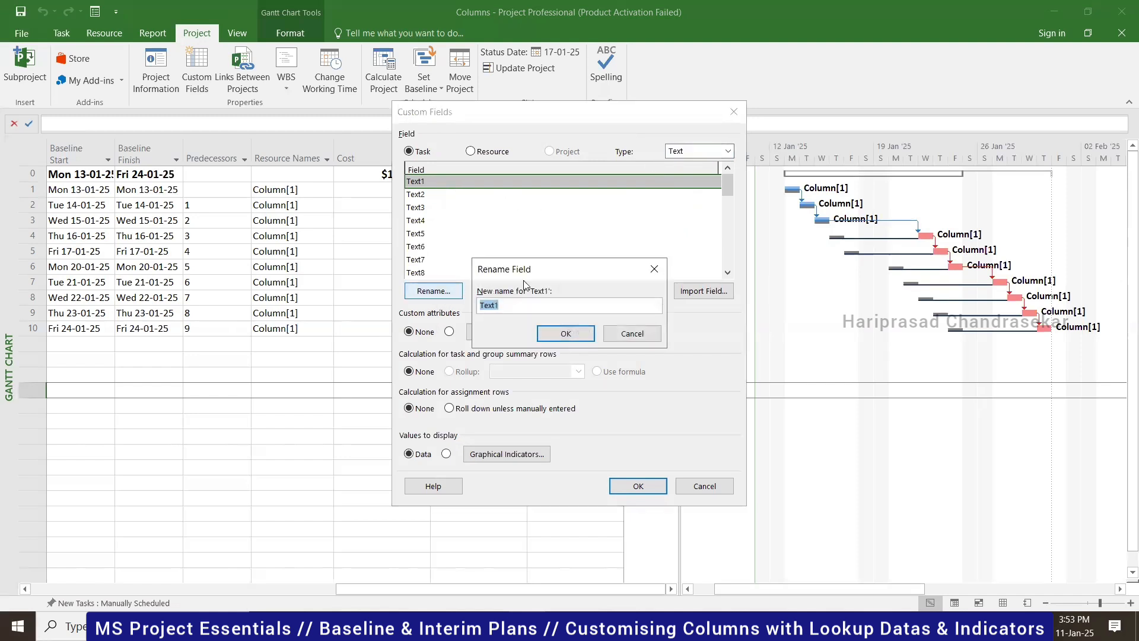
pyautogui.write('Lov')
pyautogui.write('Responsibility')
pyautogui.click(566, 334)
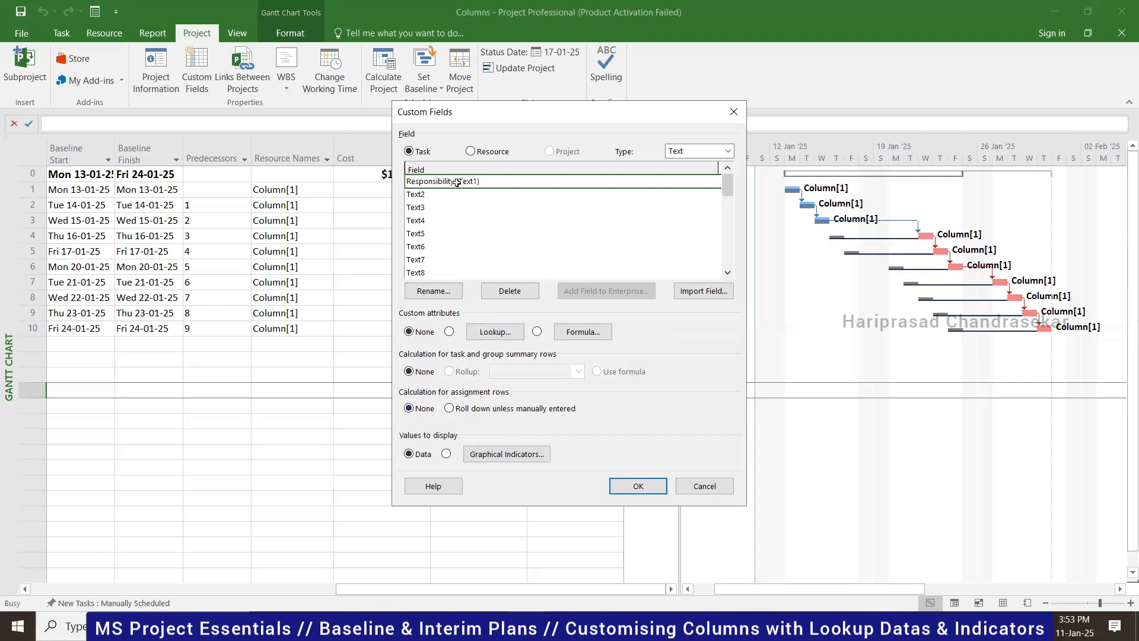
pyautogui.click(648, 485)
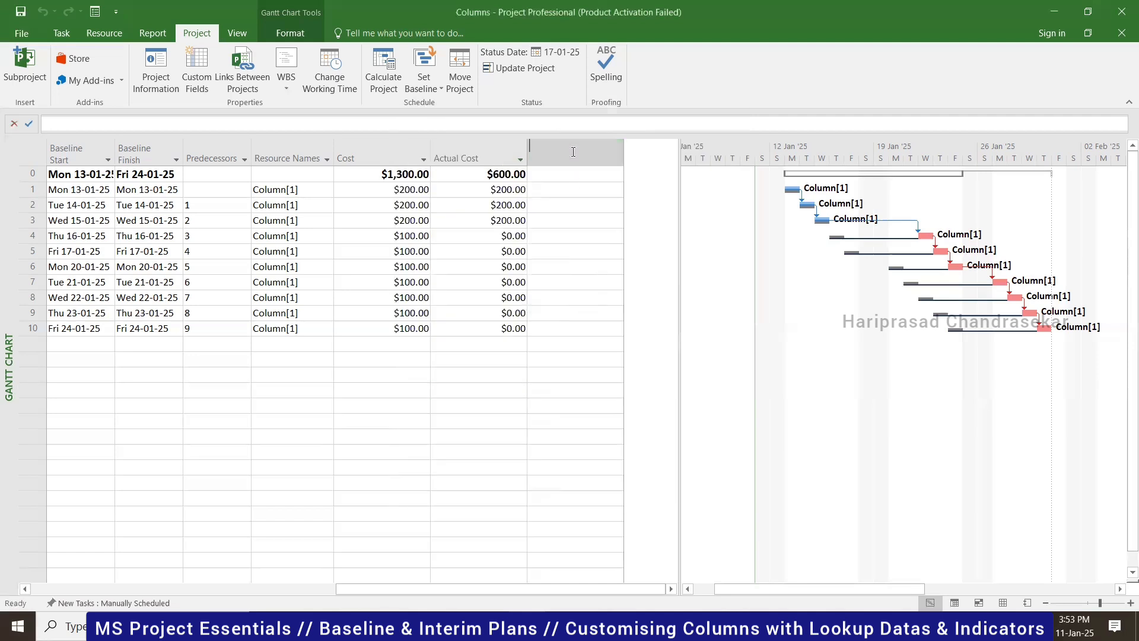
# - Add a Responsibility (Text1) column after Actual Cost using 'res' in Add New Column
pyautogui.write('resource Group')
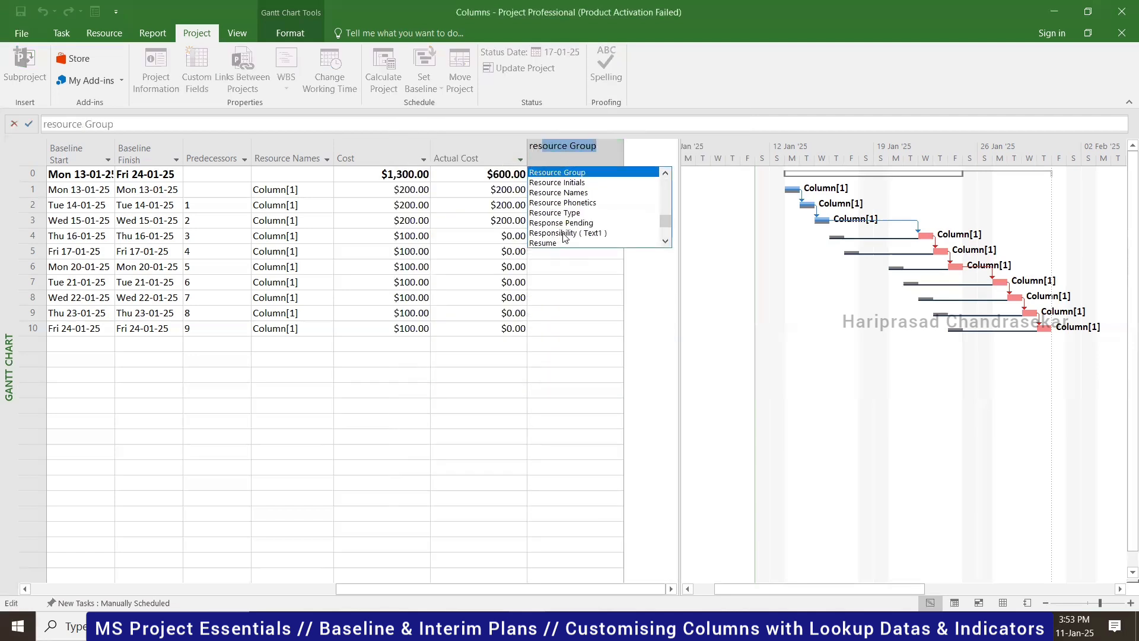
pyautogui.click(564, 234)
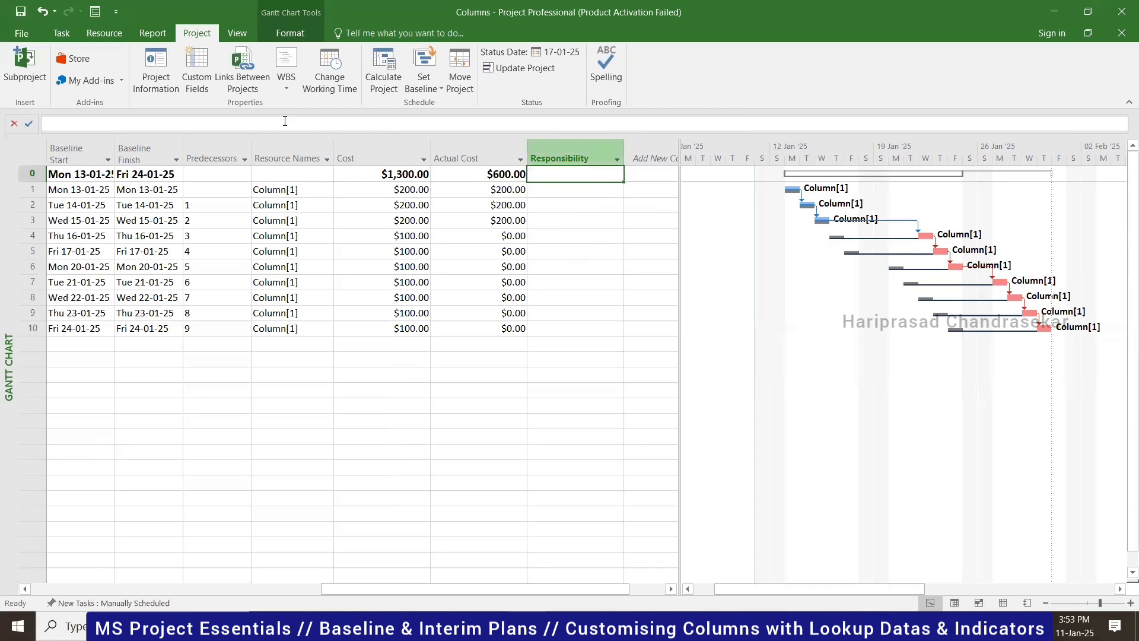
# - Set the Responsibility field to use a lookup list of values
pyautogui.click(202, 72)
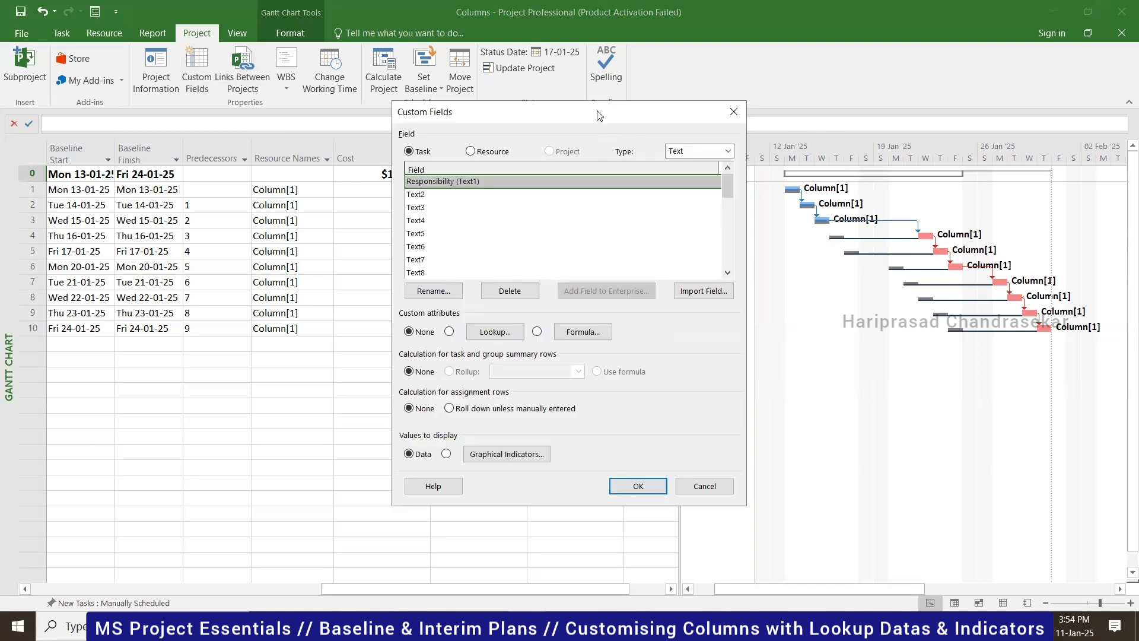
pyautogui.moveTo(599, 114); pyautogui.dragTo(328, 123)
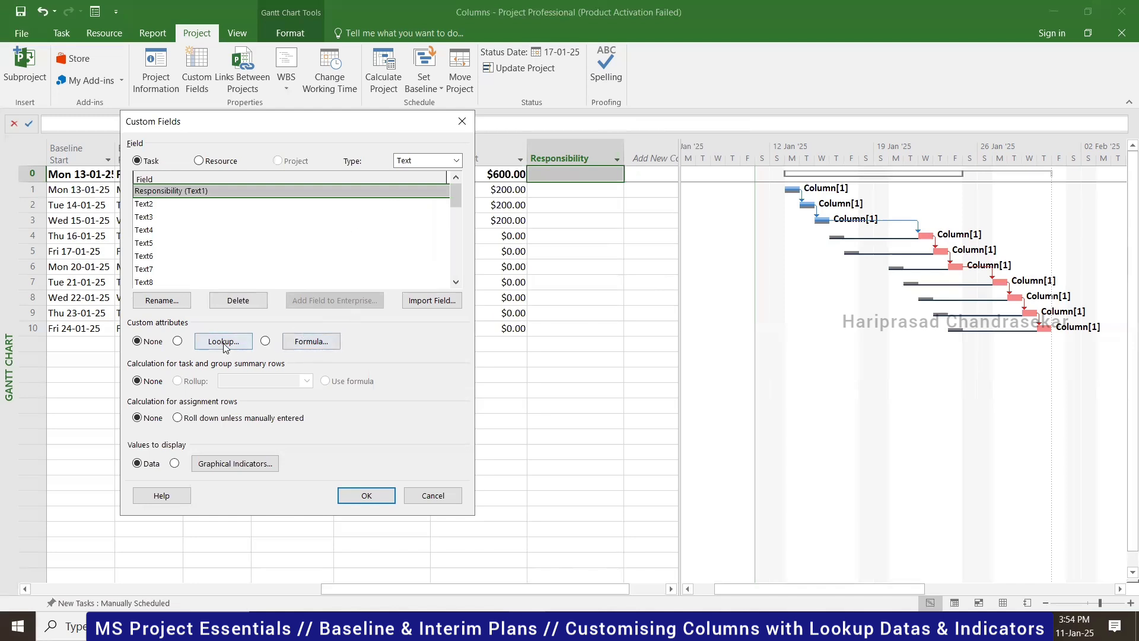
pyautogui.click(178, 342)
pyautogui.click(233, 342)
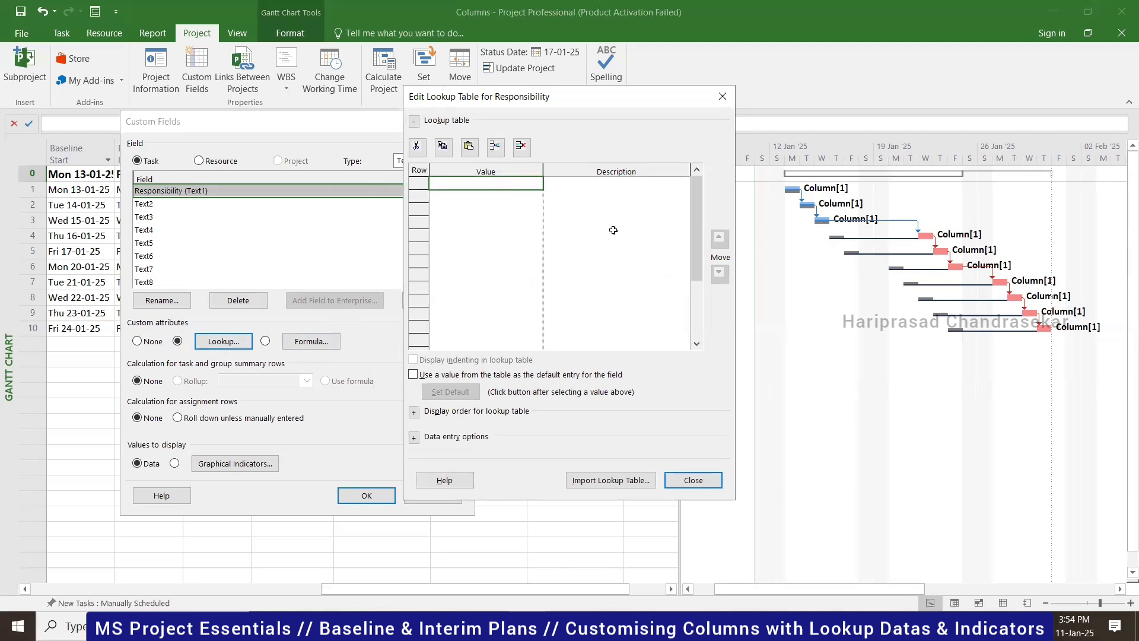
# - Enter lookup values PKS, VBS and ARS, each described by the person's full name
pyautogui.write('PKS')
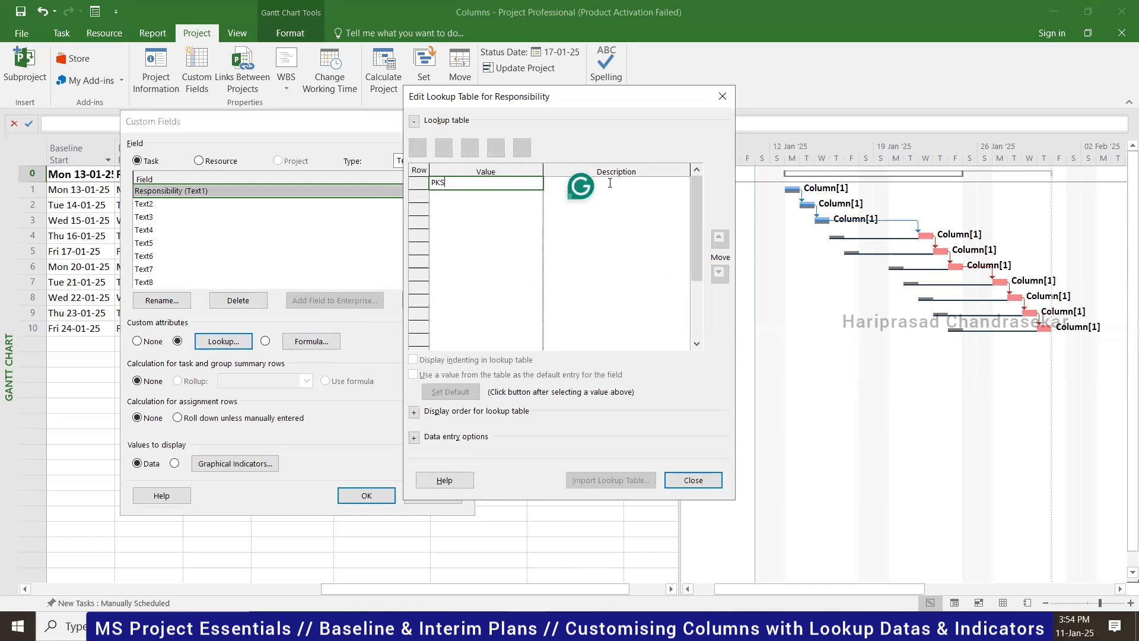
pyautogui.click(610, 183)
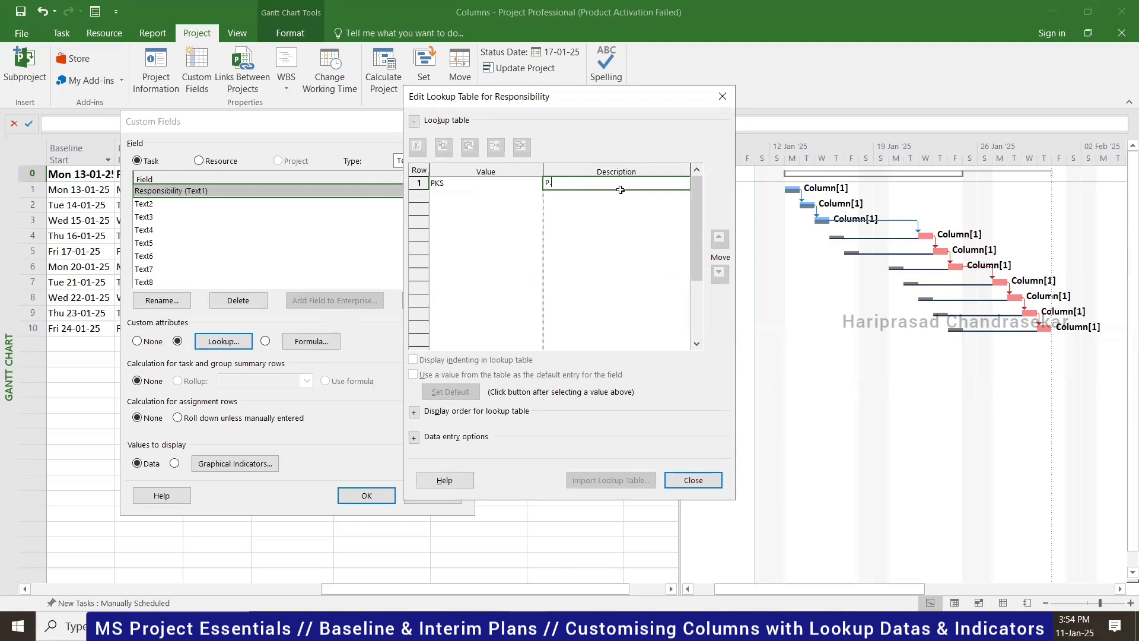
pyautogui.click(481, 197)
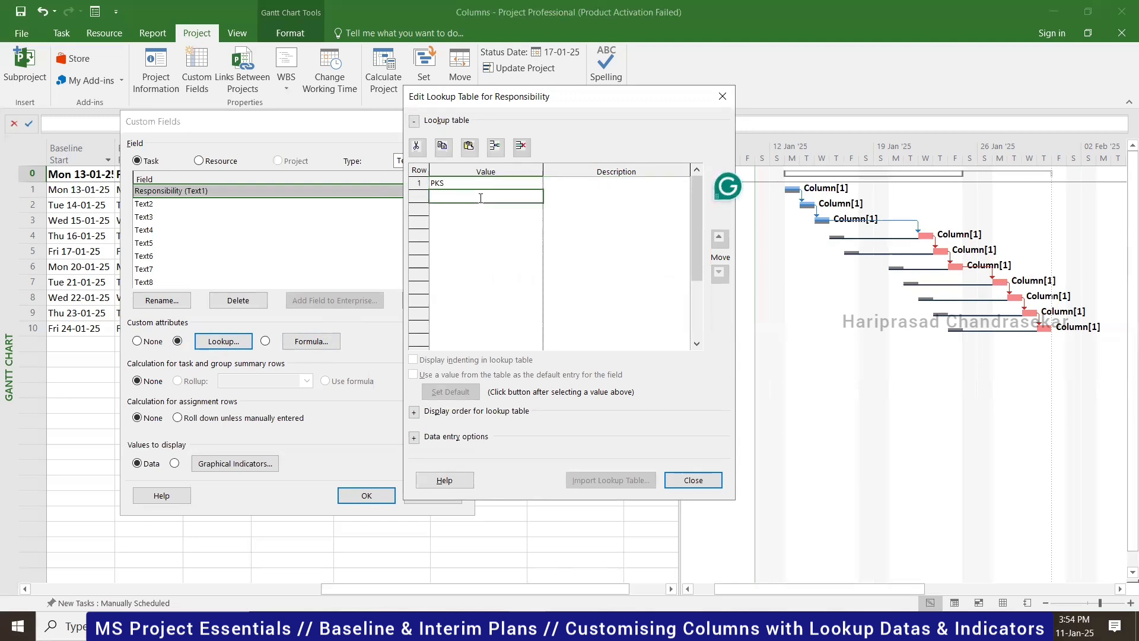
pyautogui.write('V')
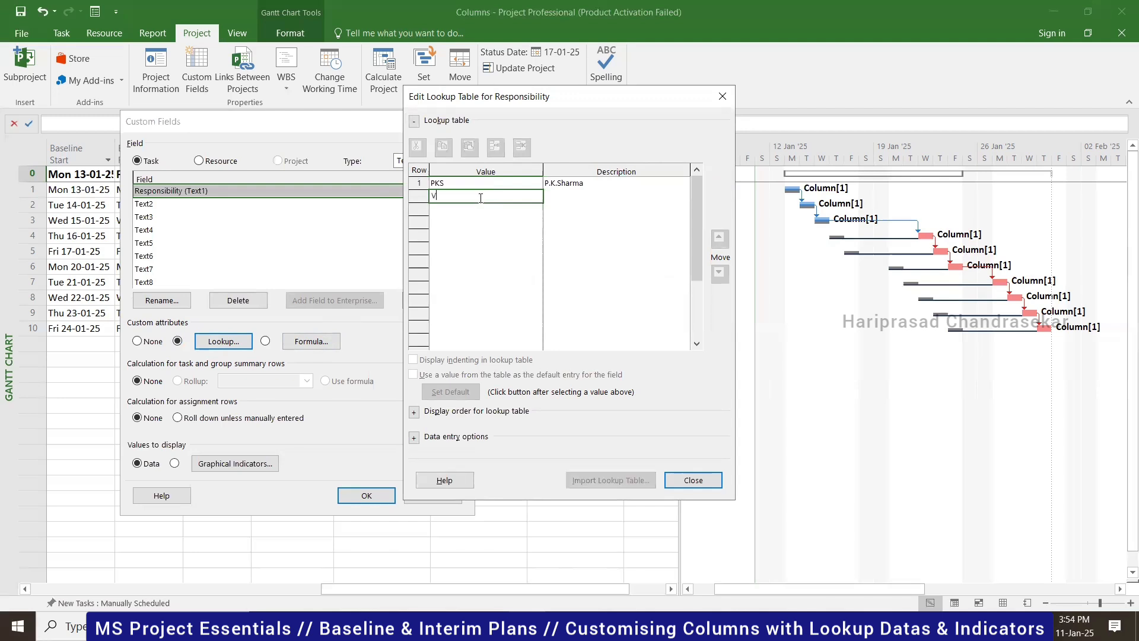
pyautogui.write('BS')
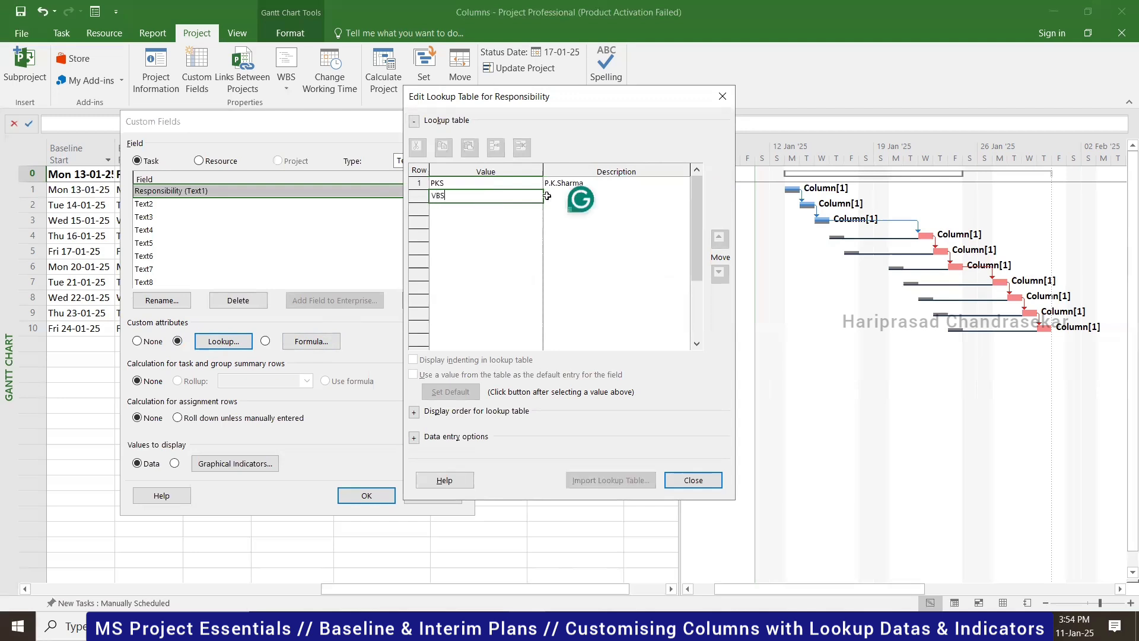
pyautogui.click(633, 198)
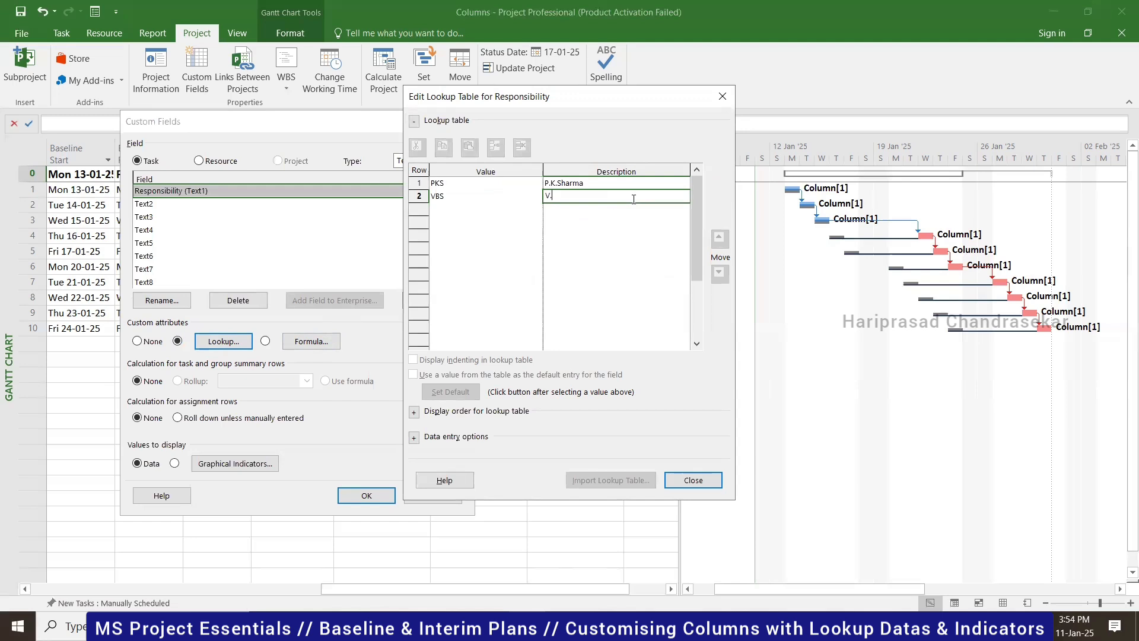
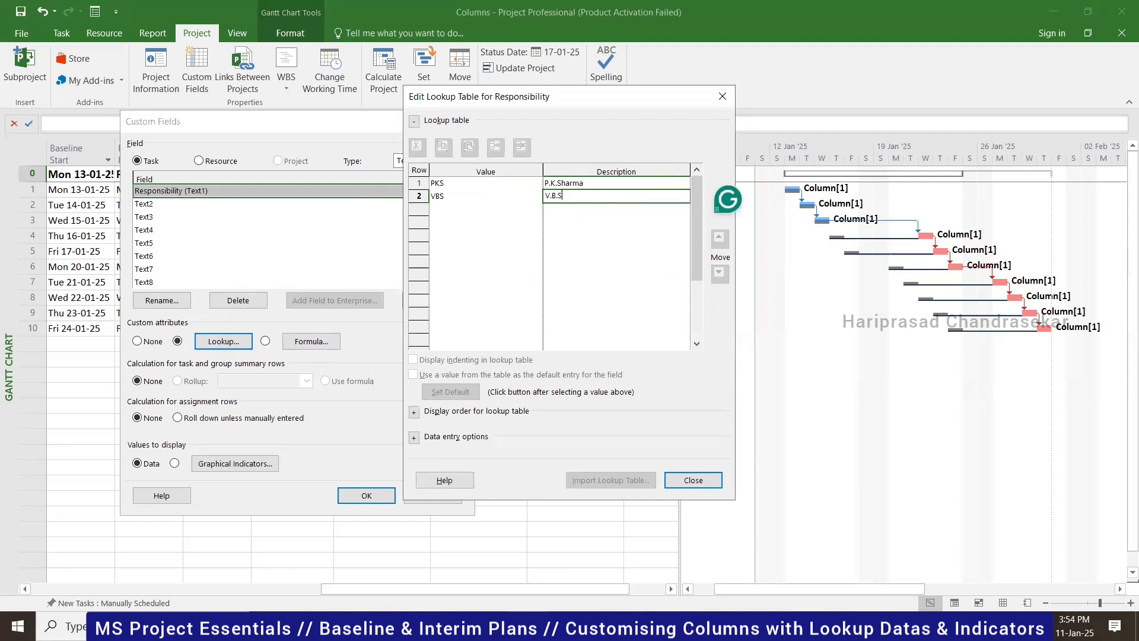
pyautogui.click(480, 208)
pyautogui.write('A')
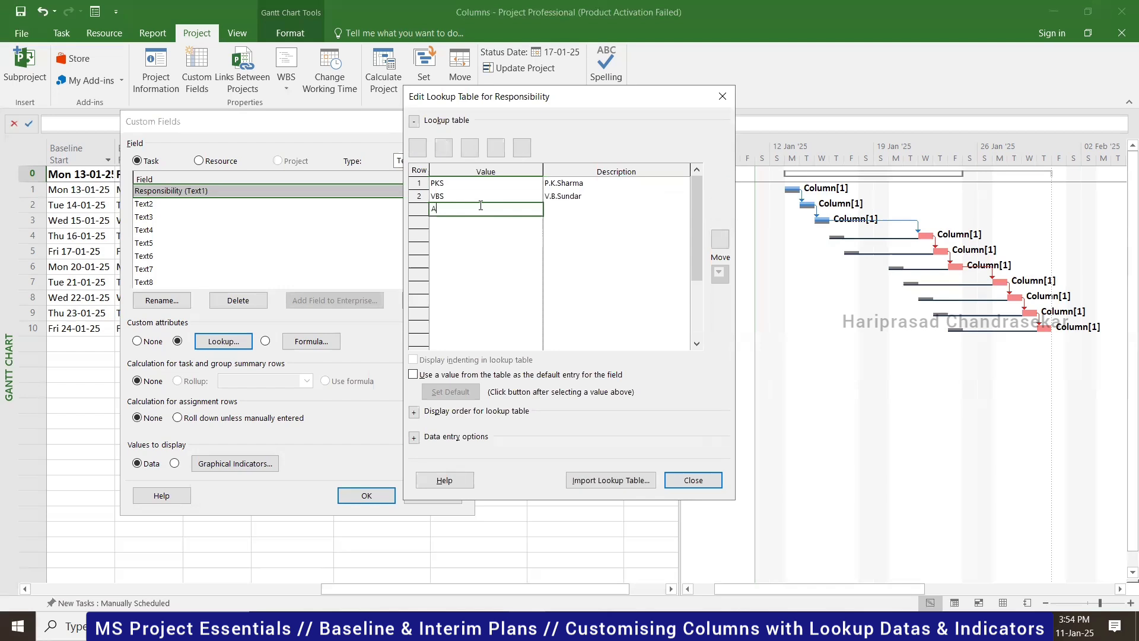
pyautogui.write('RS')
pyautogui.click(580, 211)
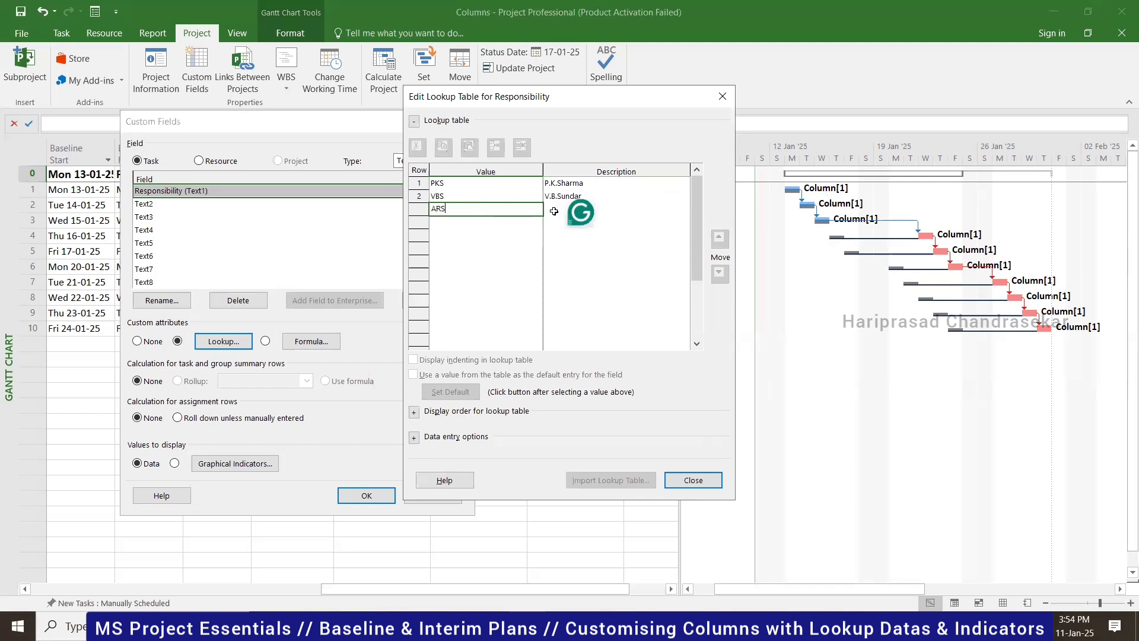
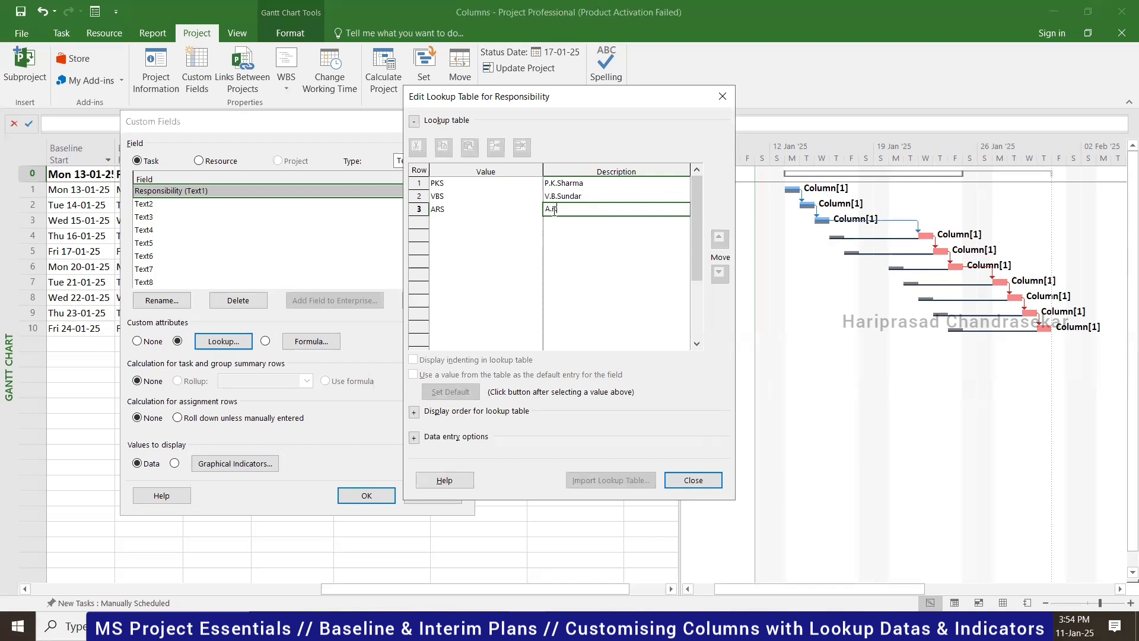
pyautogui.click(571, 223)
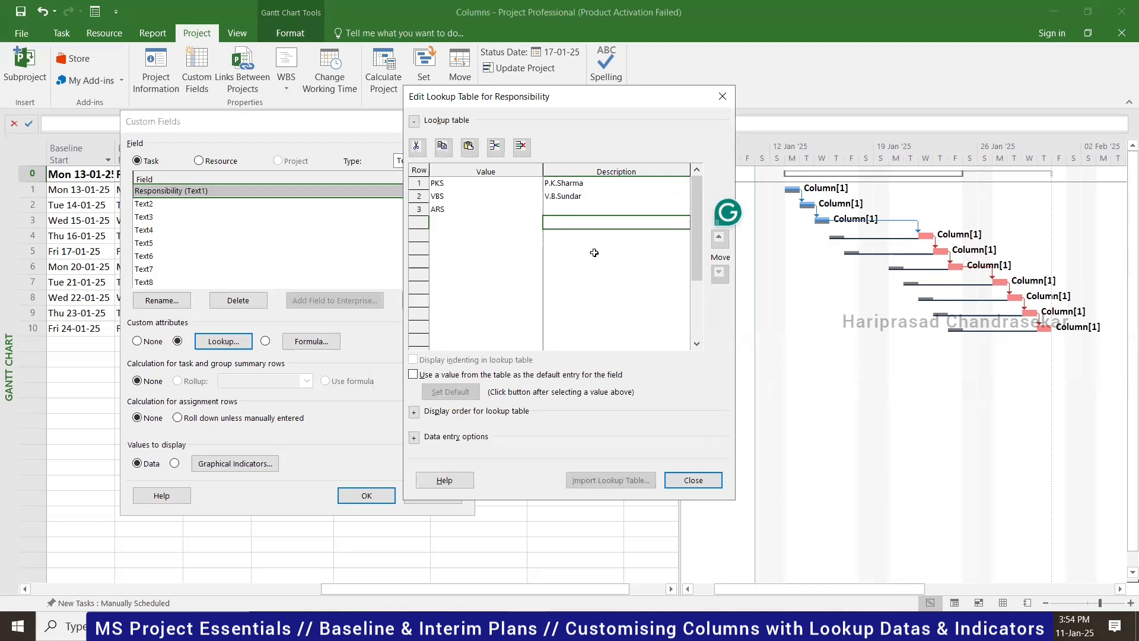
pyautogui.click(693, 480)
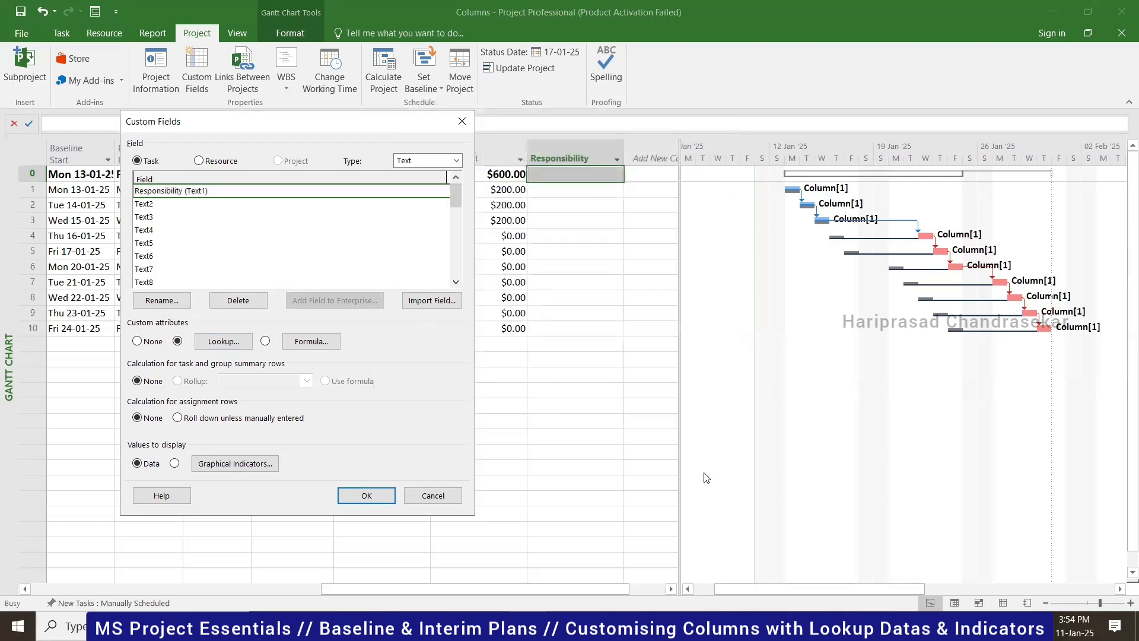
# - Assign Responsibility PKS to task 1, VBS to task 2 and ARS to task 3
pyautogui.click(375, 494)
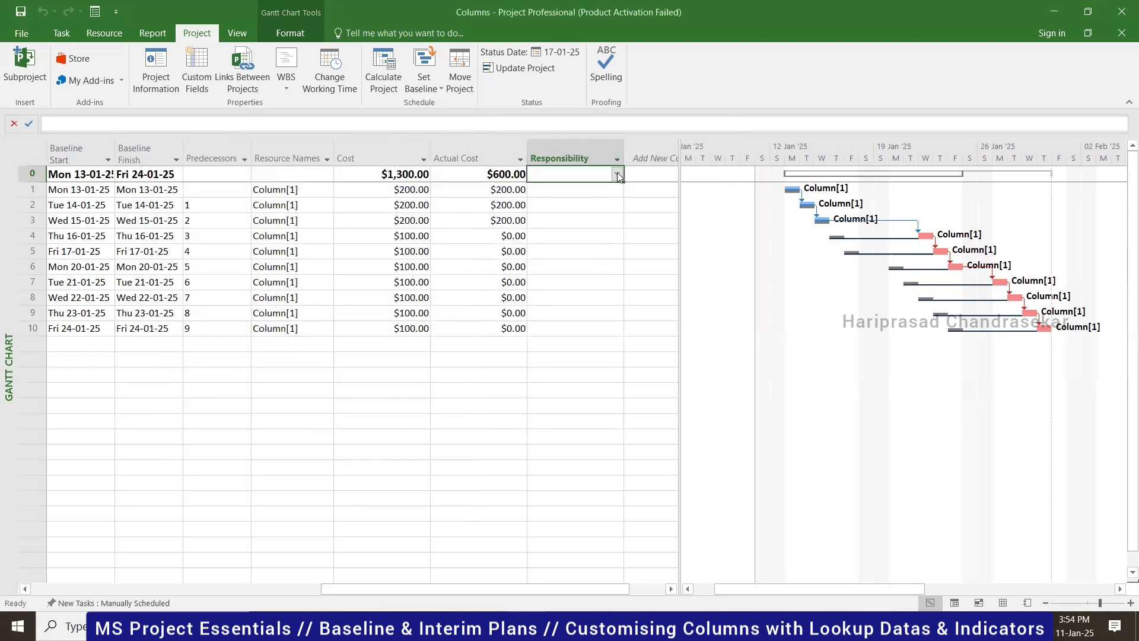
pyautogui.click(617, 174)
pyautogui.click(592, 219)
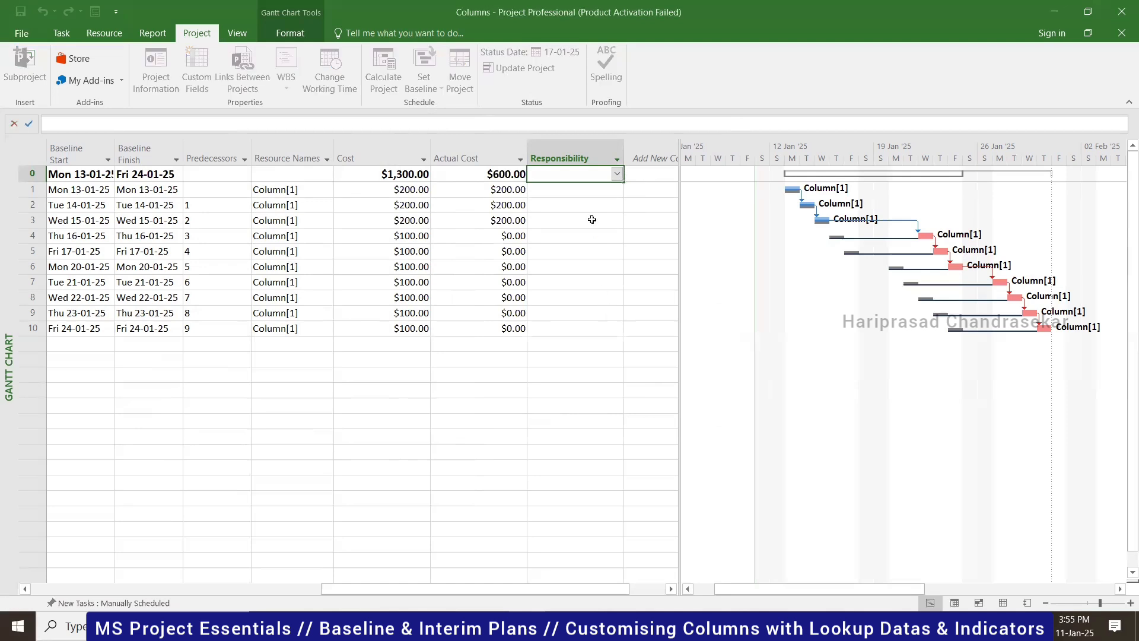
pyautogui.click(594, 194)
pyautogui.click(616, 191)
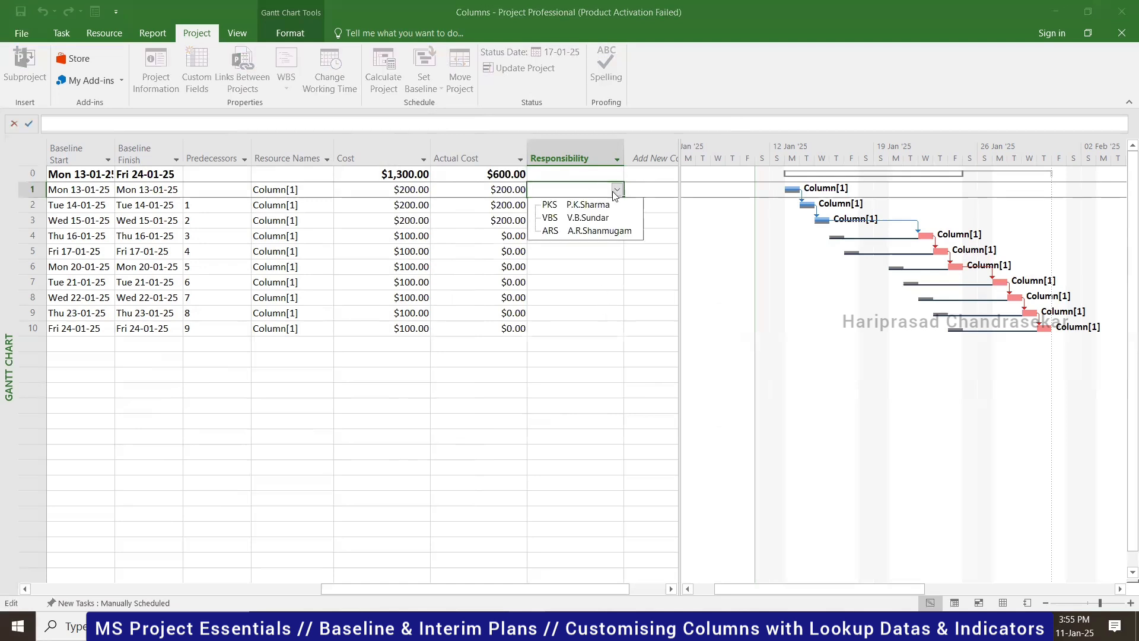
pyautogui.click(584, 205)
pyautogui.click(601, 202)
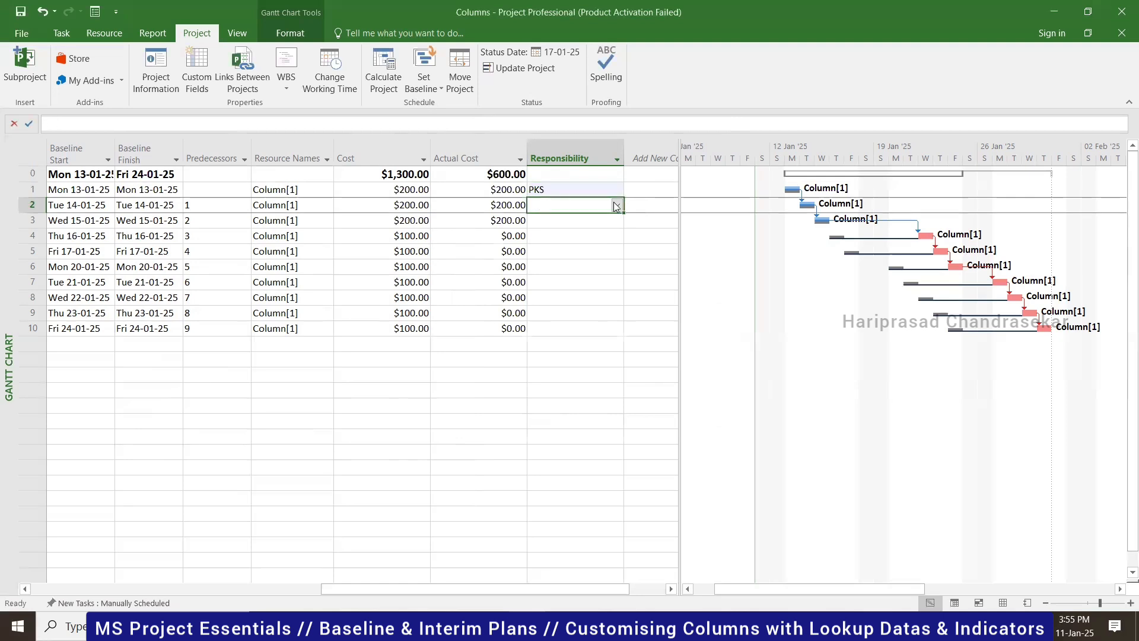
pyautogui.click(617, 205)
pyautogui.click(590, 232)
pyautogui.click(595, 225)
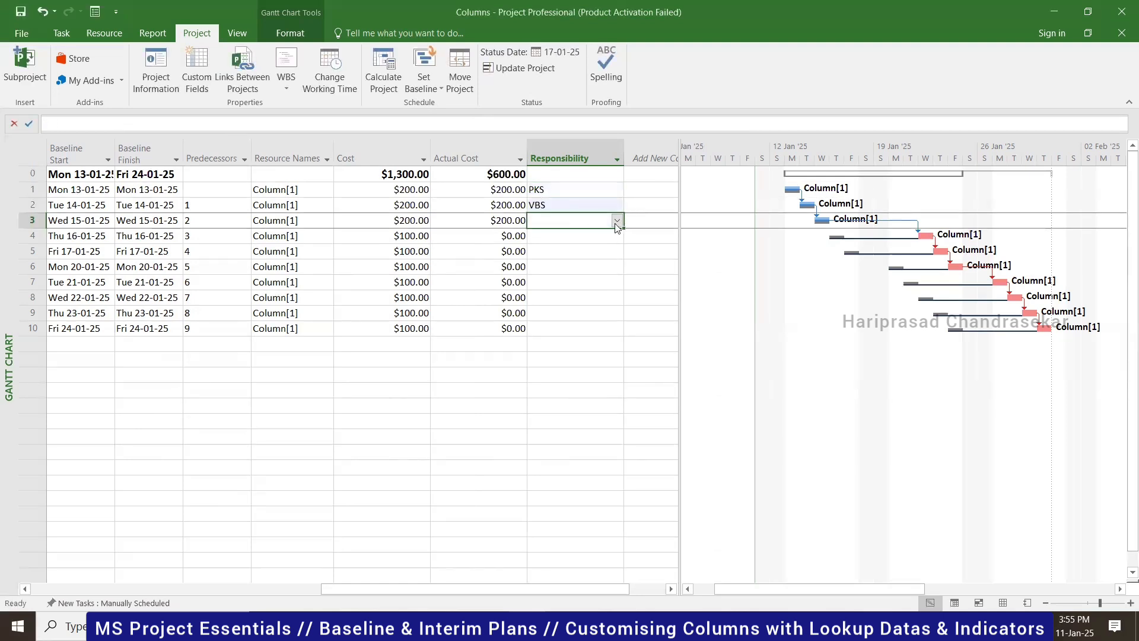
pyautogui.click(617, 220)
pyautogui.click(592, 262)
# - Assign VBS to tasks 4 and 5 and PKS to task 6
pyautogui.click(596, 239)
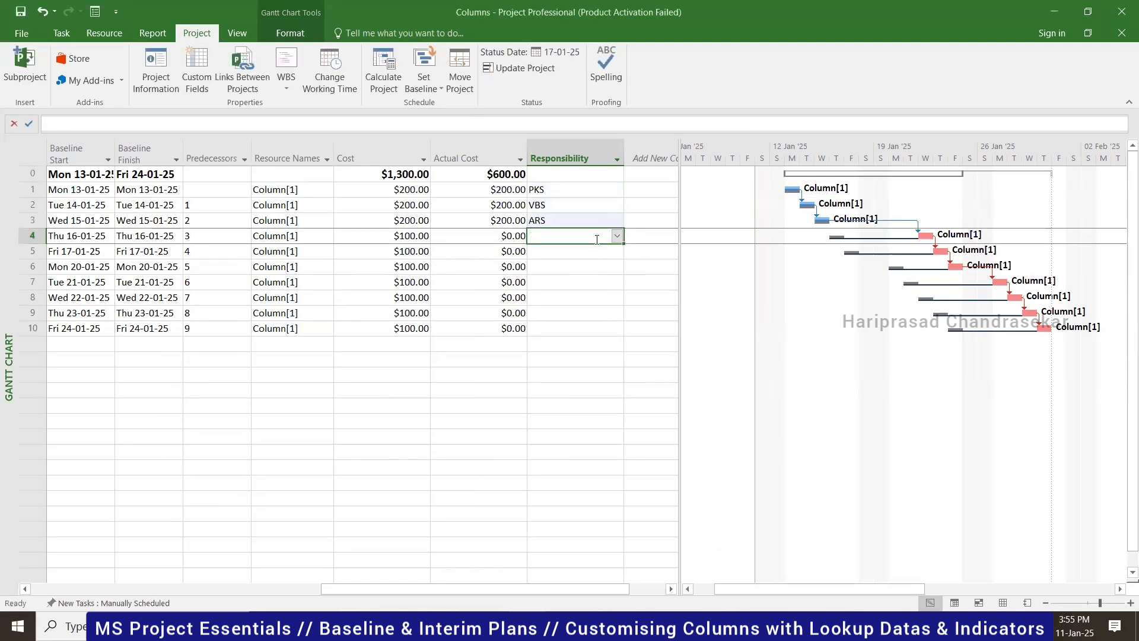
pyautogui.click(616, 235)
pyautogui.click(590, 262)
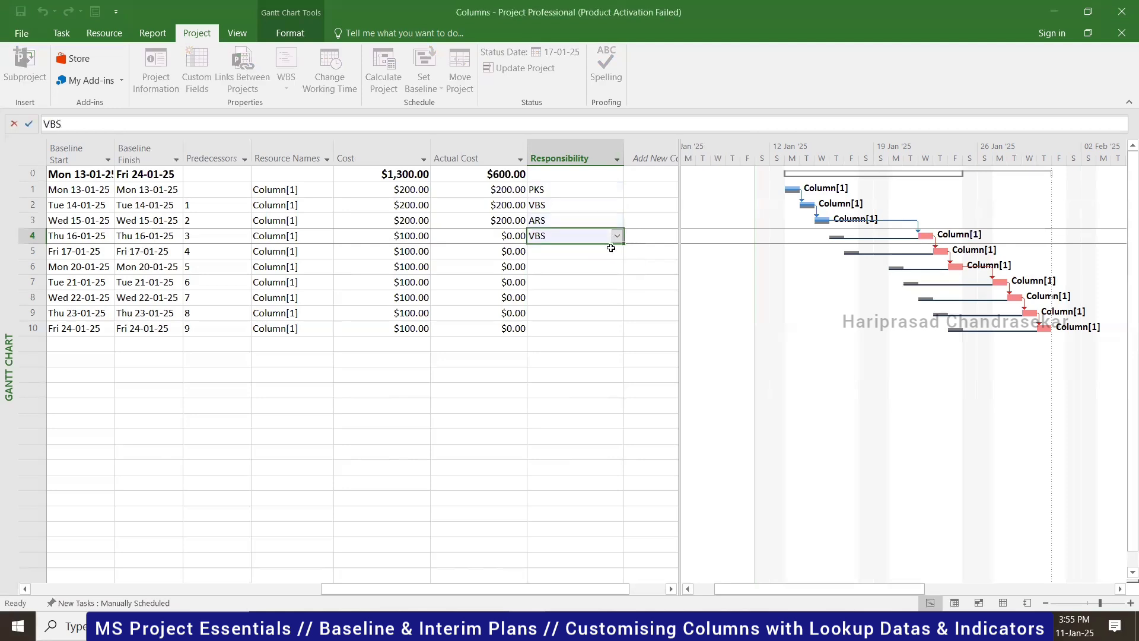
pyautogui.click(617, 252)
pyautogui.click(617, 252)
pyautogui.click(584, 276)
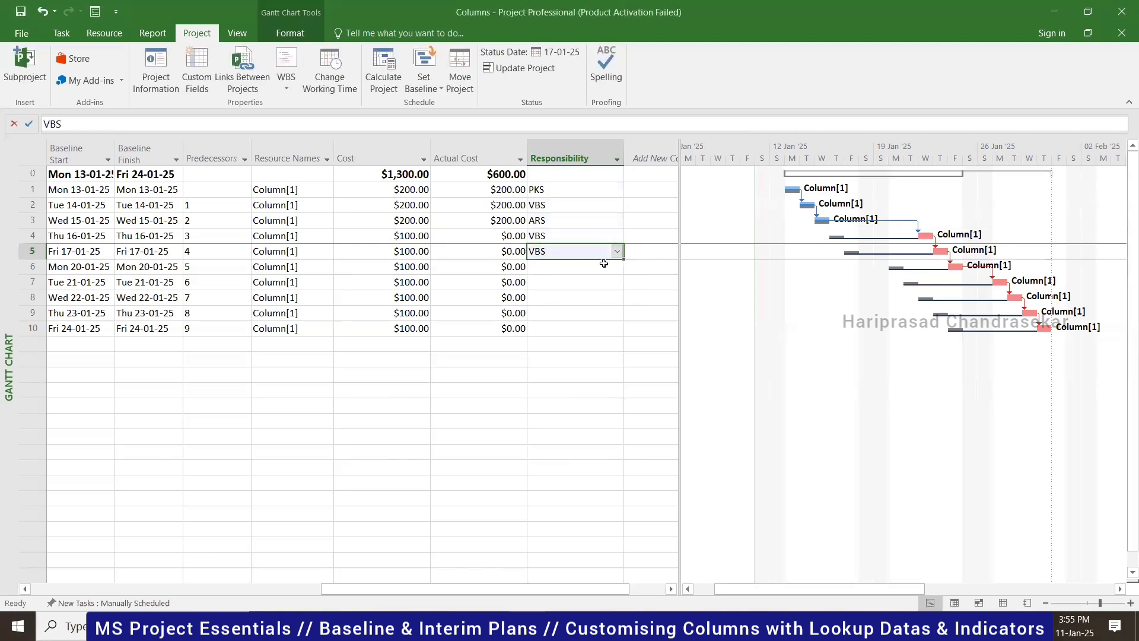
pyautogui.click(619, 270)
pyautogui.click(616, 267)
pyautogui.click(595, 277)
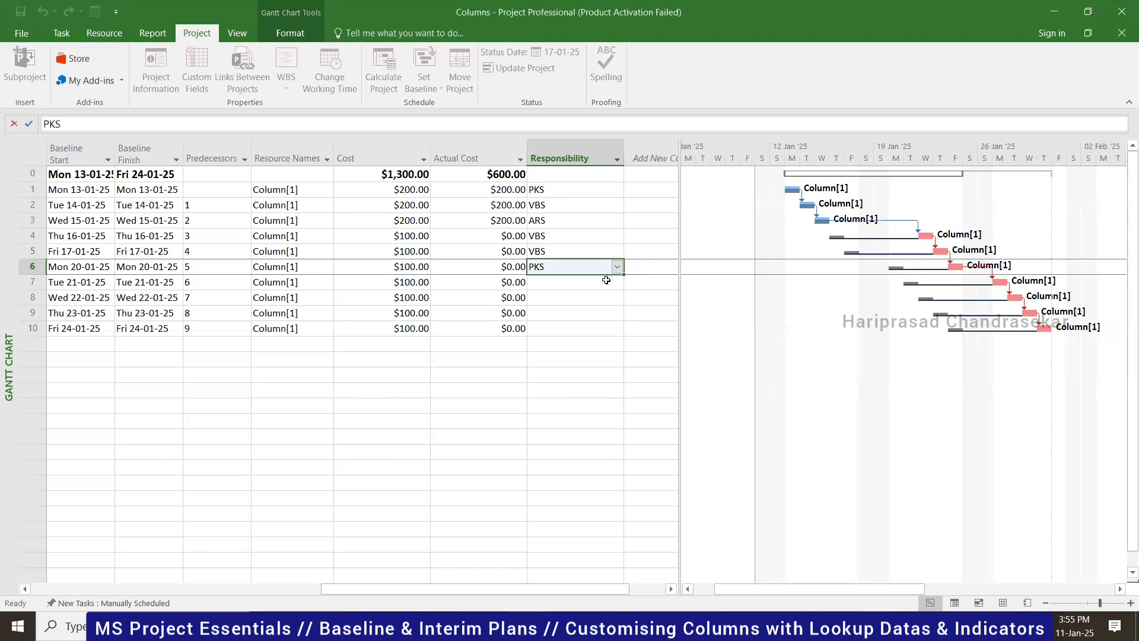
# - Assign PKS to tasks 7 and 8 and ARS to tasks 9 and 10
pyautogui.click(615, 285)
pyautogui.click(614, 285)
pyautogui.click(579, 293)
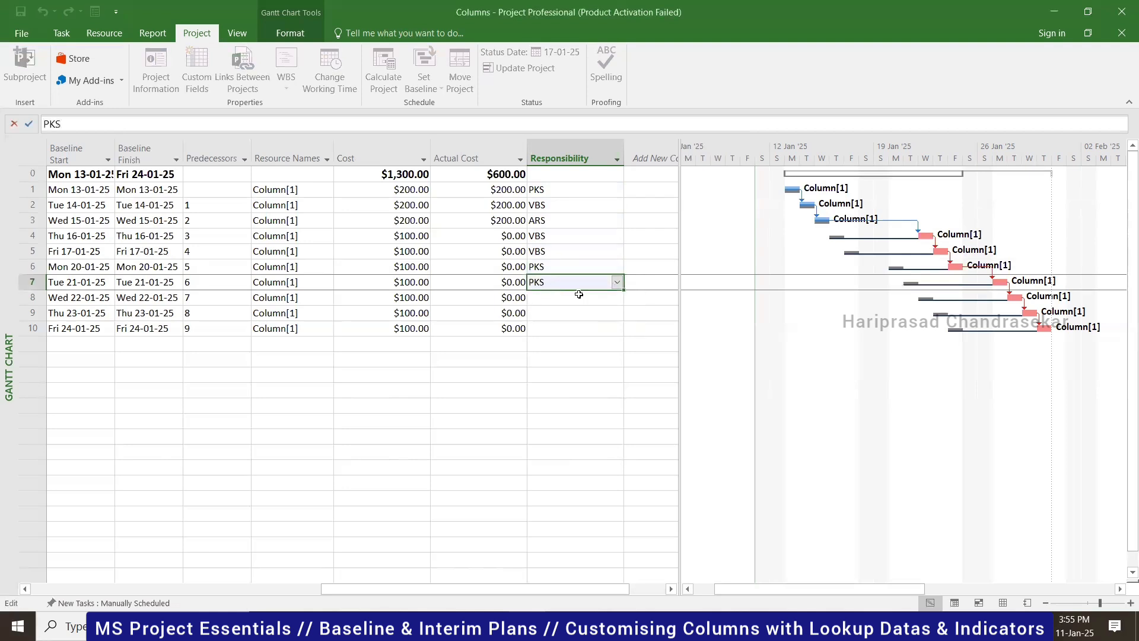
pyautogui.click(617, 298)
pyautogui.click(617, 299)
pyautogui.click(579, 308)
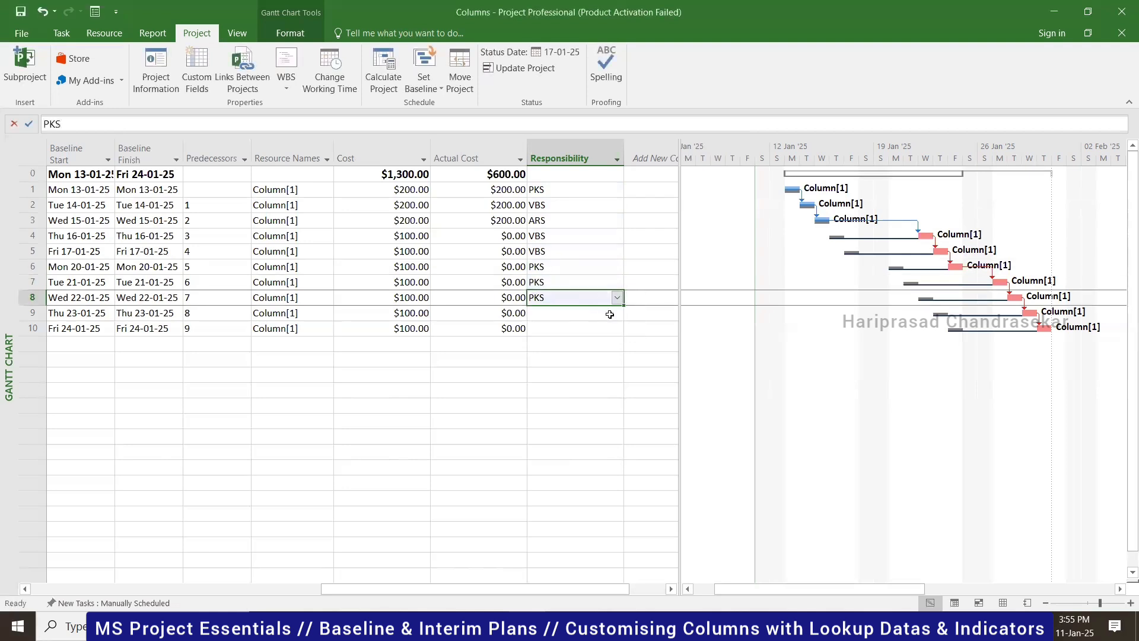
pyautogui.click(622, 314)
pyautogui.click(617, 313)
pyautogui.click(617, 313)
pyautogui.click(617, 313)
pyautogui.click(593, 350)
pyautogui.click(604, 334)
pyautogui.click(617, 328)
pyautogui.click(564, 371)
pyautogui.click(539, 380)
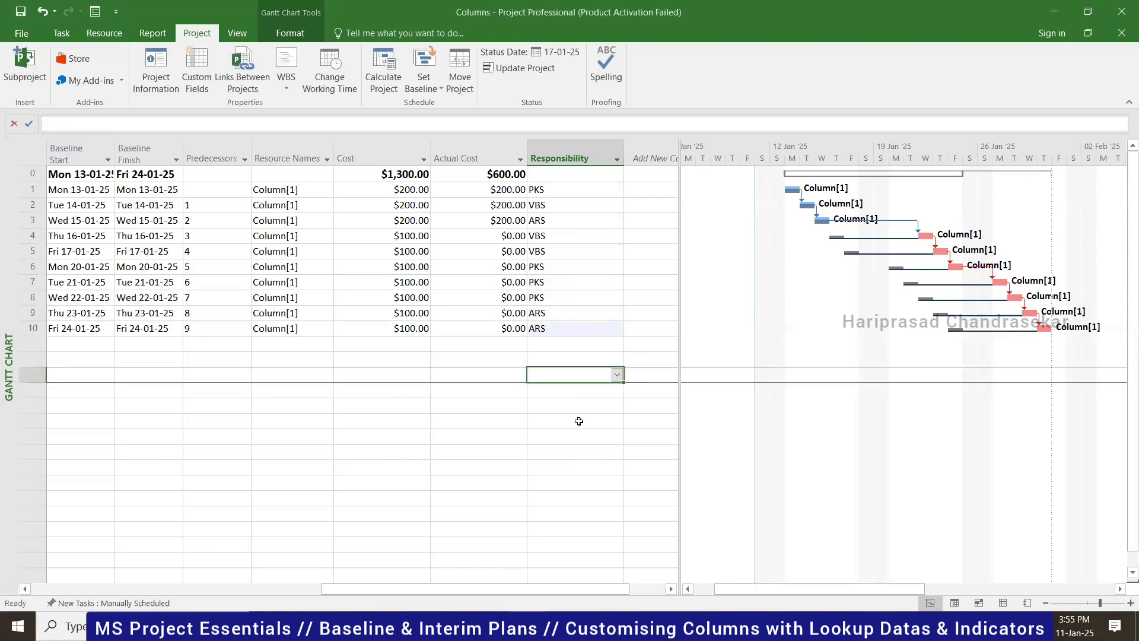
# - Filter the Responsibility column to show only ARS tasks
pyautogui.click(617, 159)
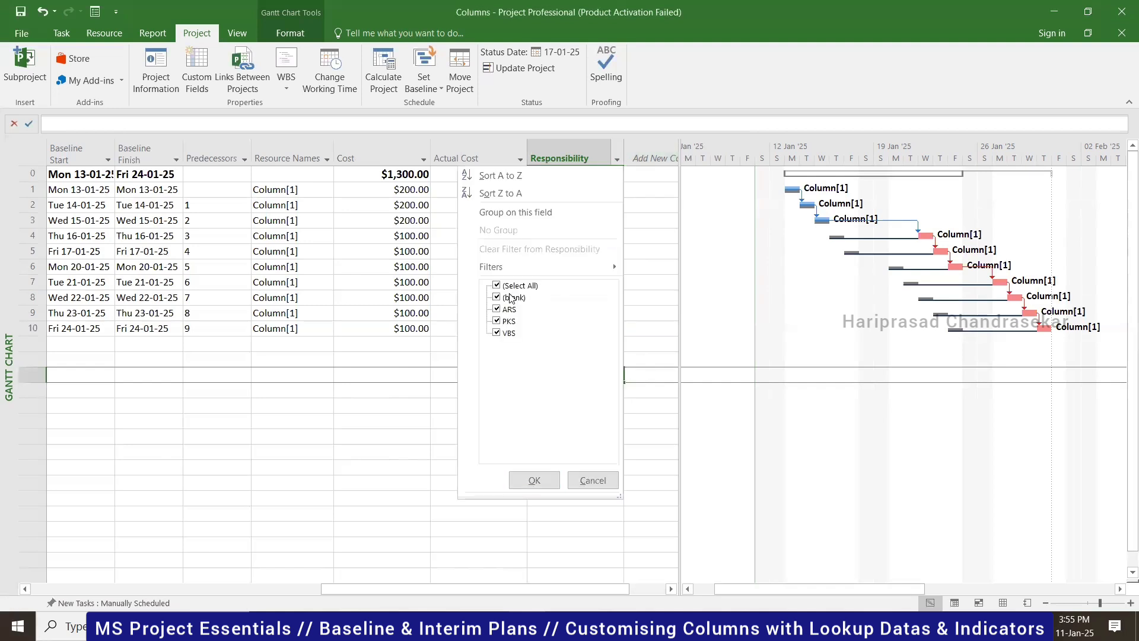
pyautogui.click(497, 286)
pyautogui.click(497, 309)
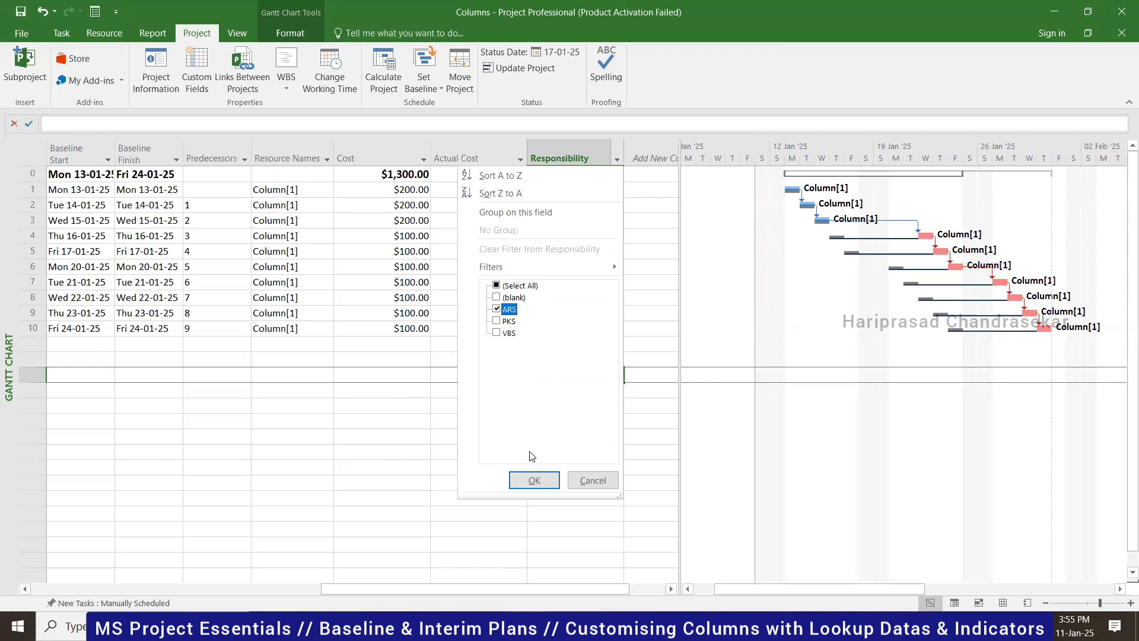
pyautogui.click(532, 480)
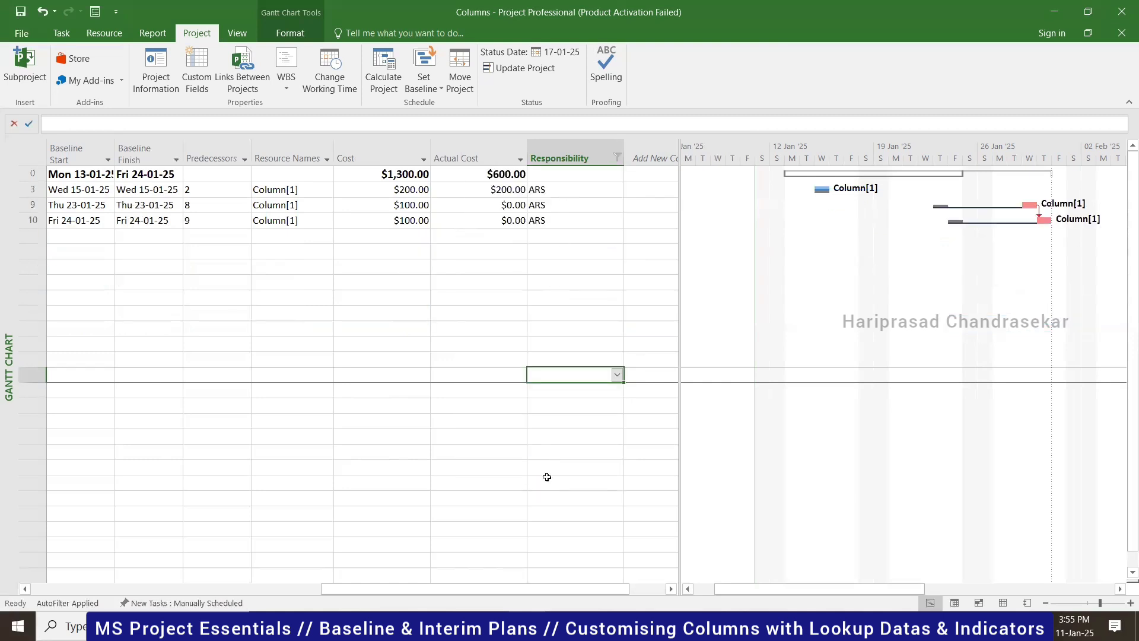
pyautogui.hscroll(-10, 91, 559)
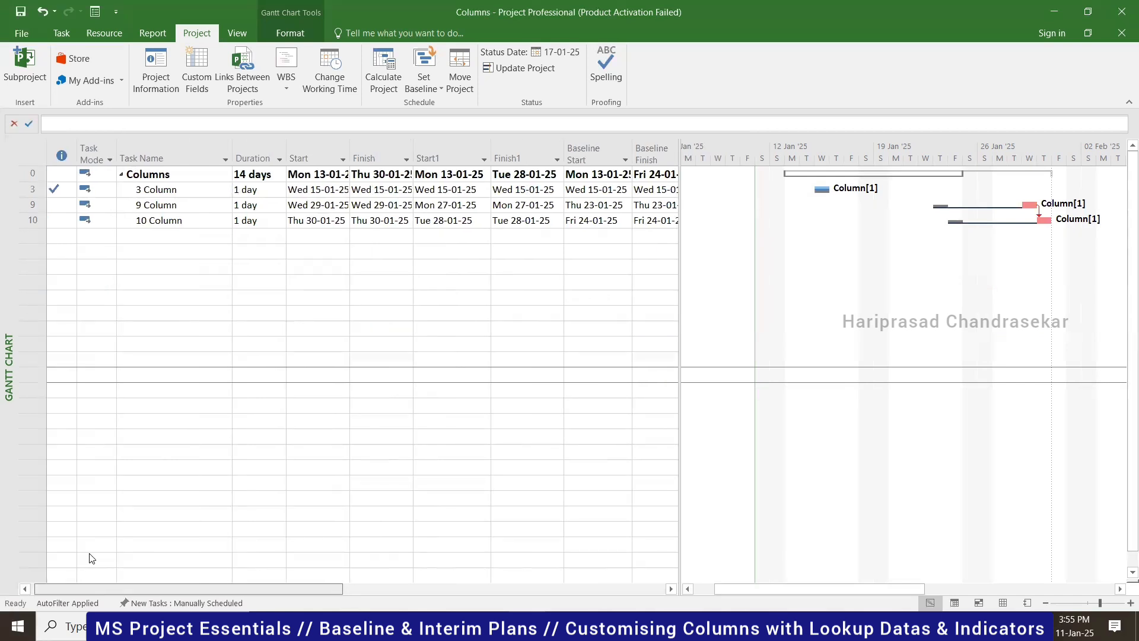
pyautogui.hscroll(10, 178, 555)
pyautogui.hscroll(1, 495, 317)
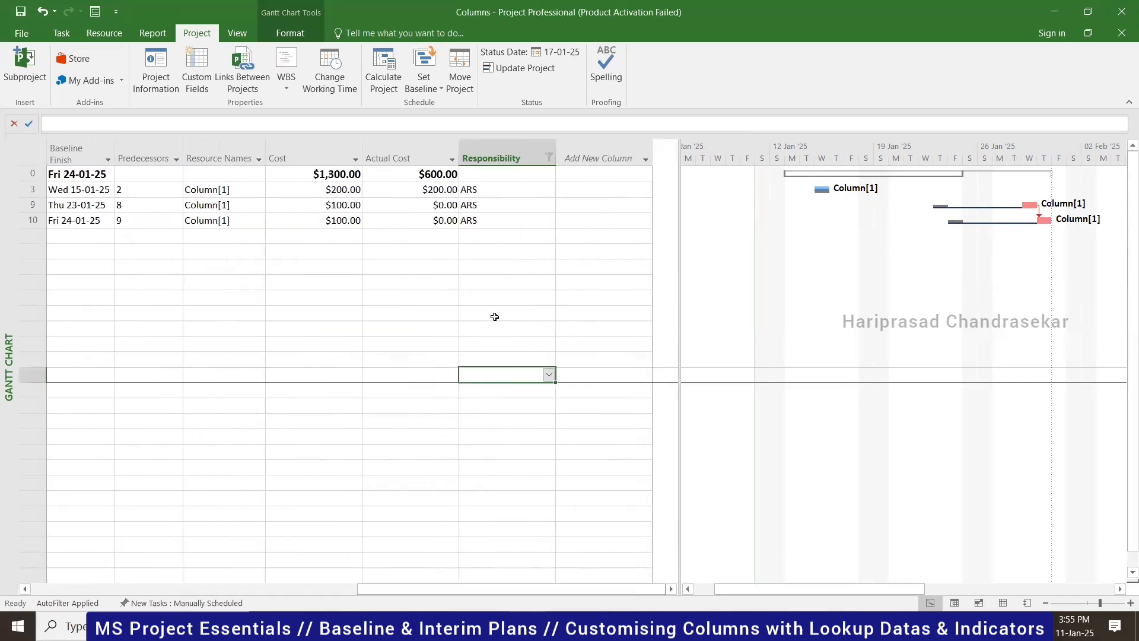
# - Clear the Responsibility filter with (Select All) to show every task again
pyautogui.click(548, 158)
pyautogui.click(428, 286)
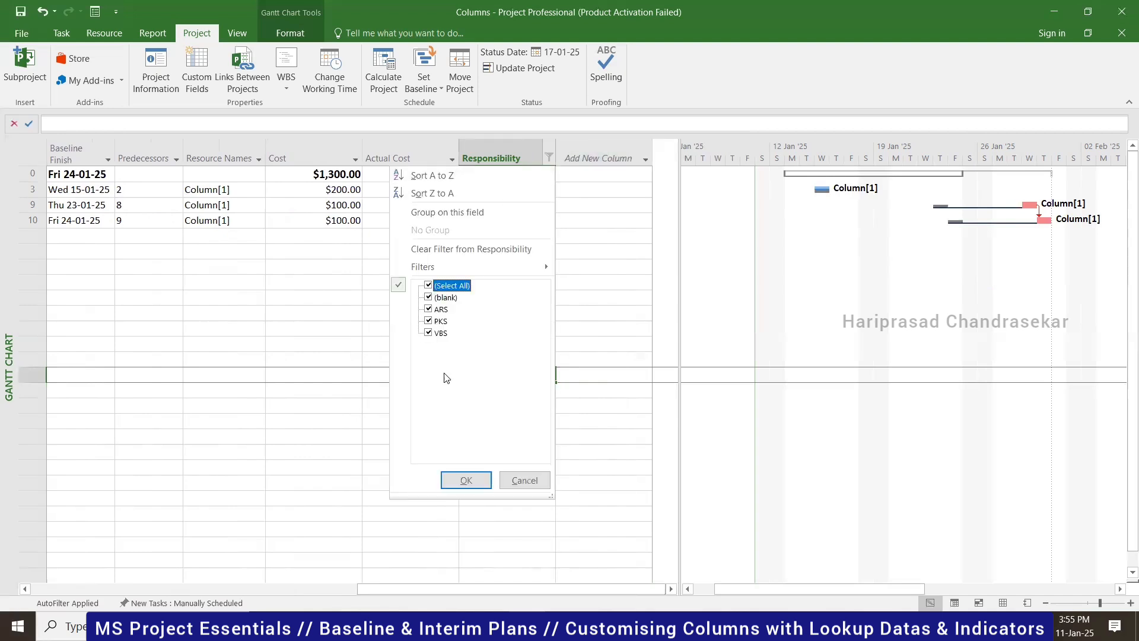
pyautogui.click(466, 480)
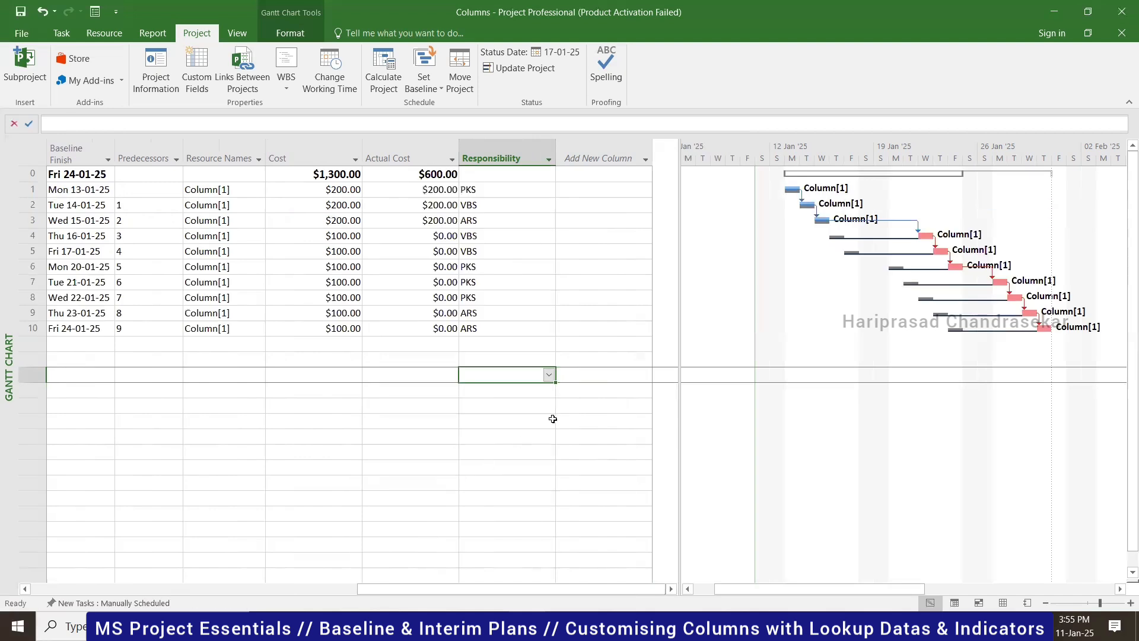
pyautogui.hscroll(-10, 178, 539)
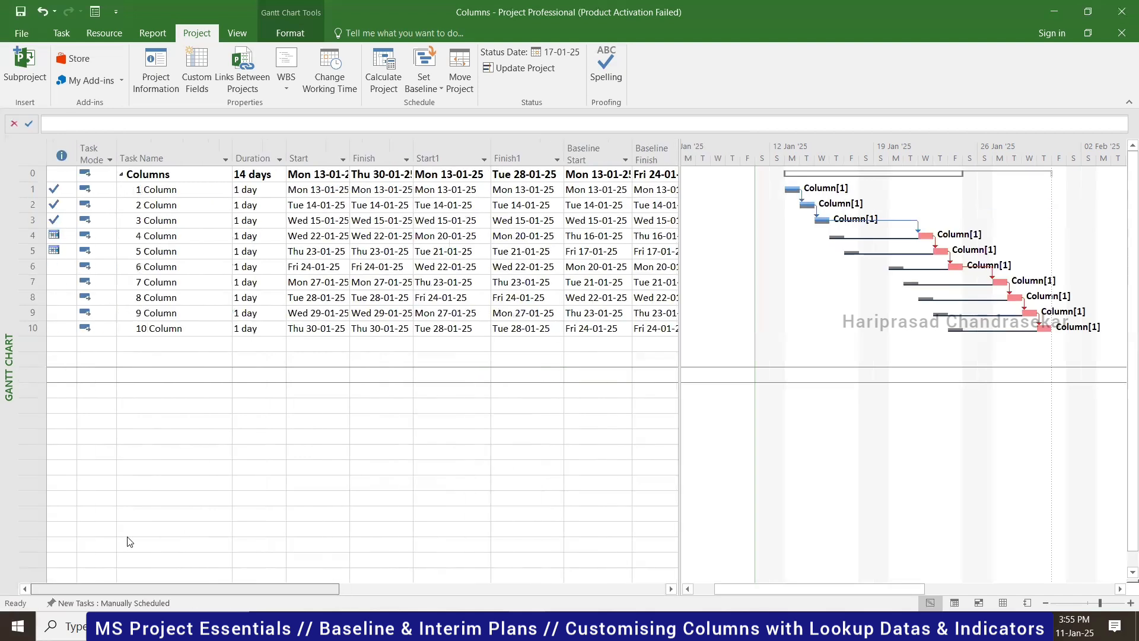
# - Save the project with Ctrl+S
pyautogui.click(178, 173)
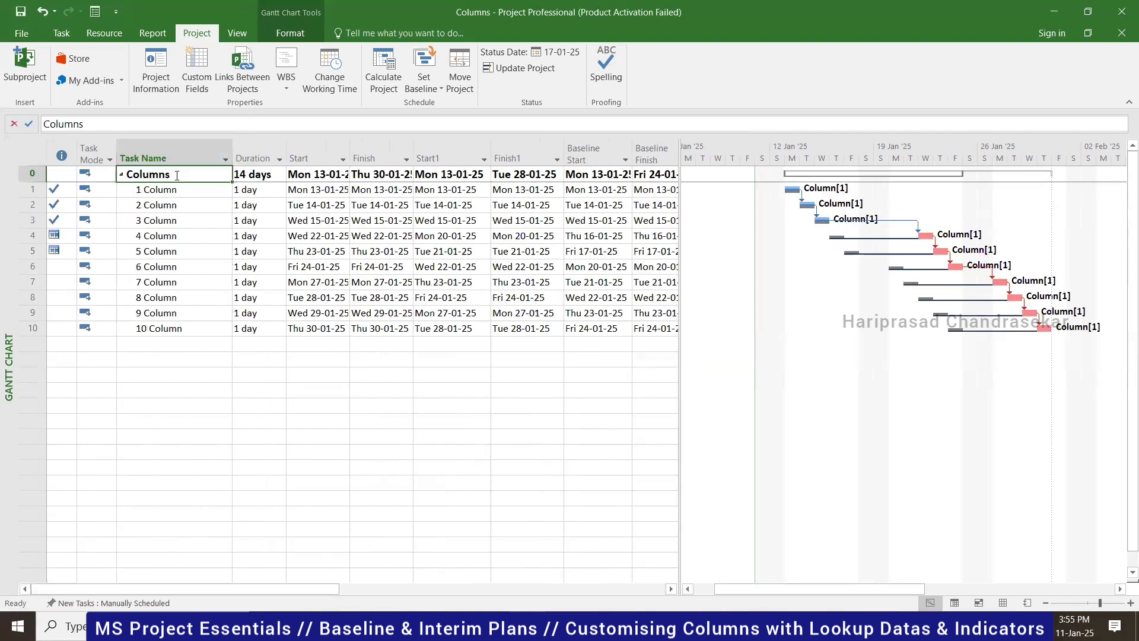
pyautogui.hotkey('ctrl', 's')
pyautogui.click(672, 589)
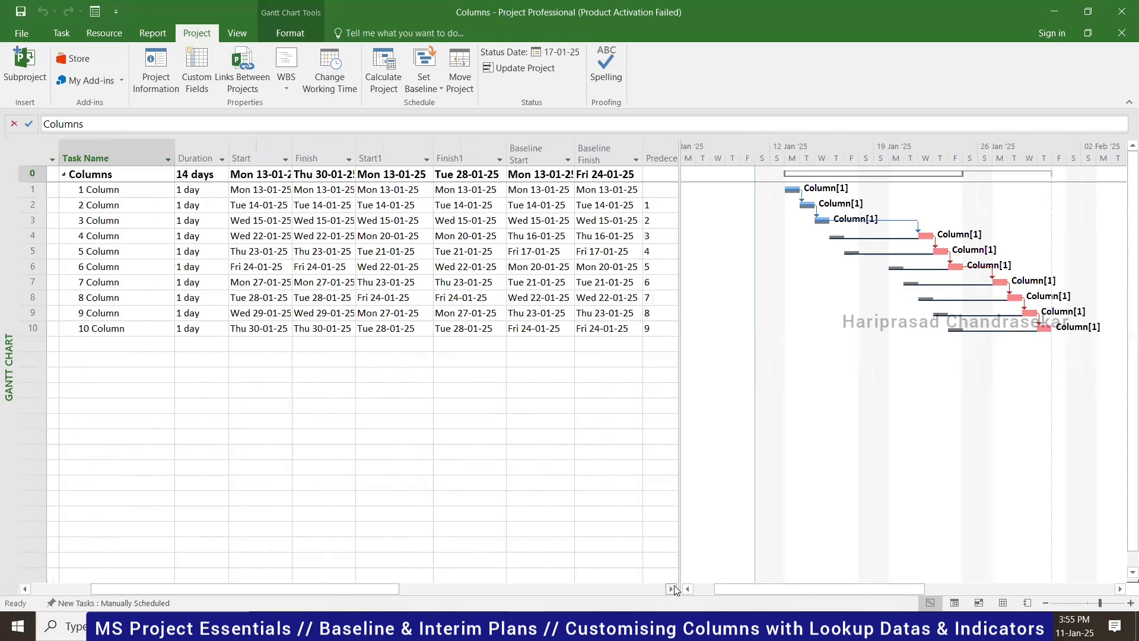
pyautogui.click(672, 589)
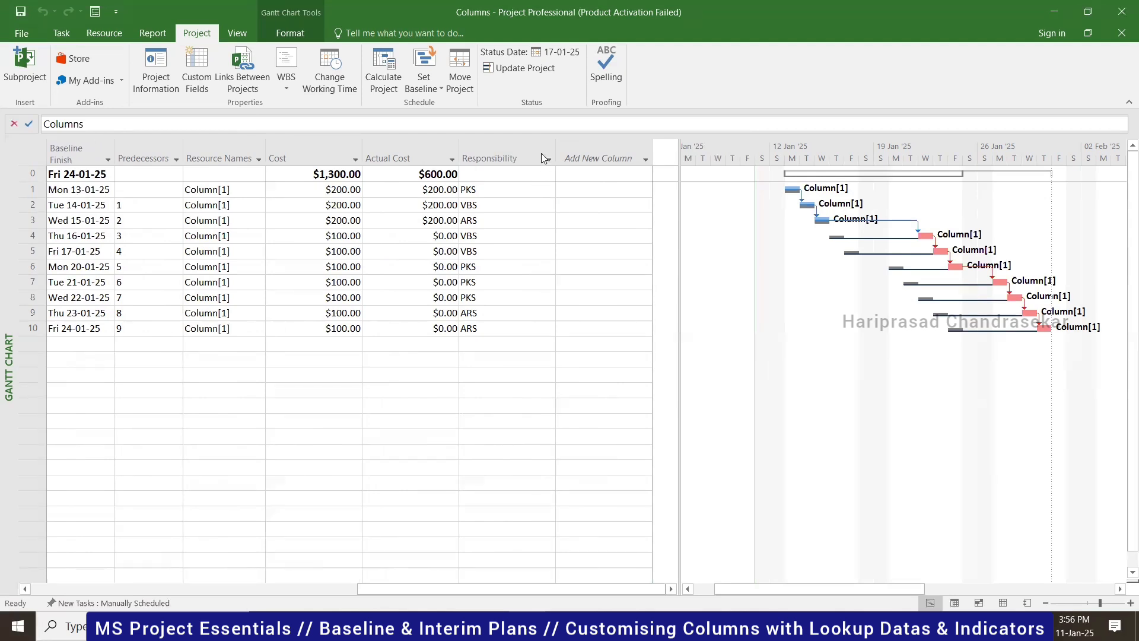
# - Switch Custom Fields to Cost type and rename Cost1 to 'Cost Indicator'
pyautogui.click(194, 71)
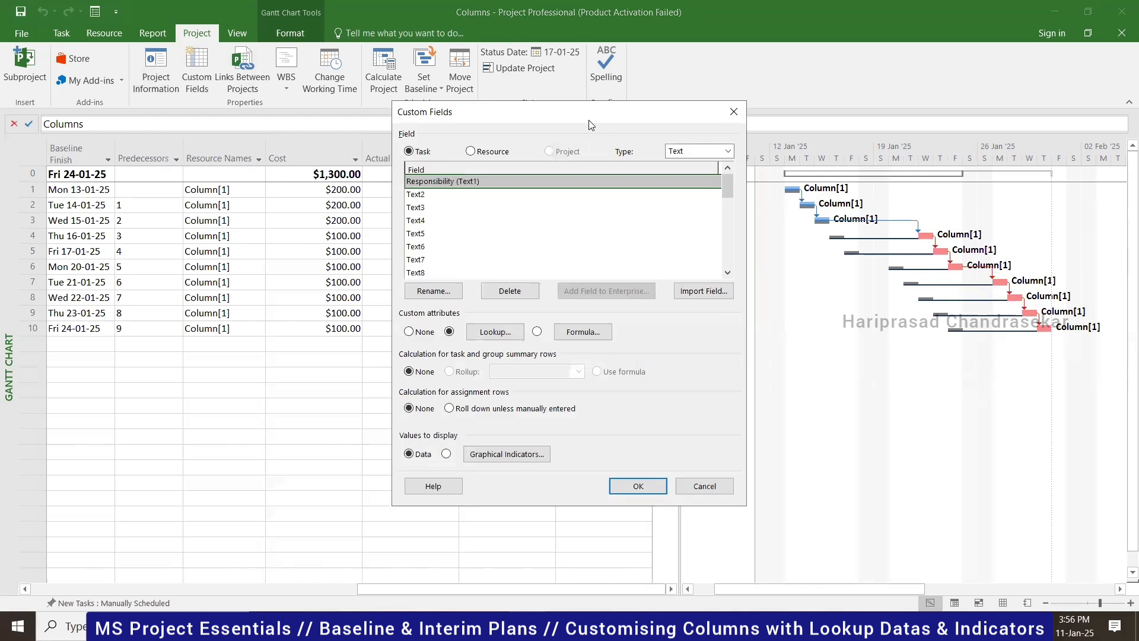
pyautogui.moveTo(591, 124); pyautogui.dragTo(759, 99)
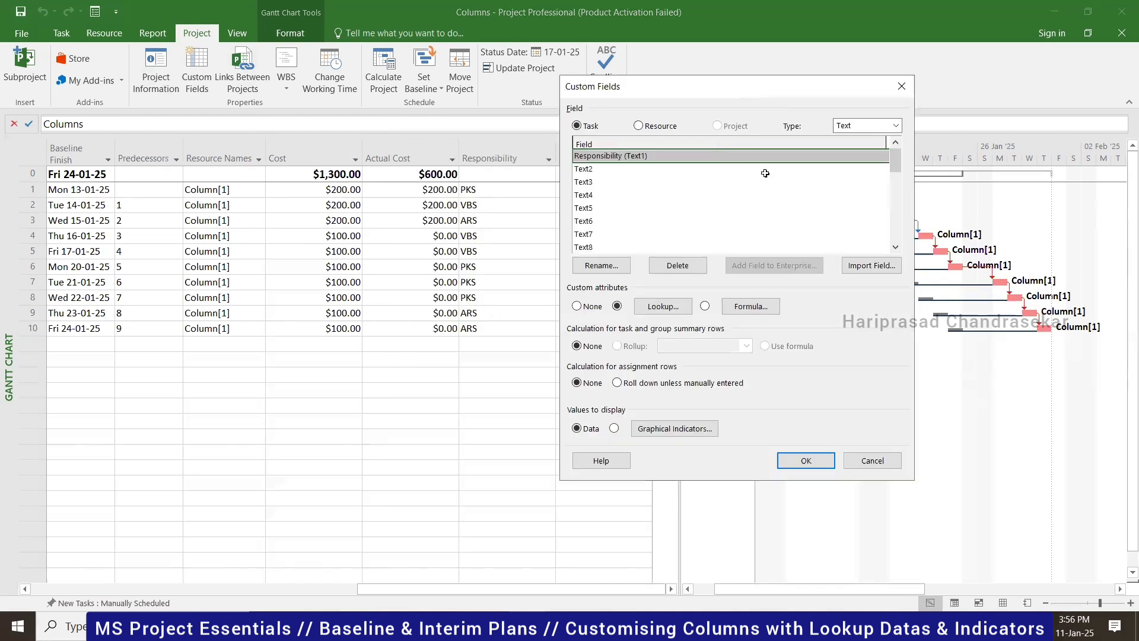
pyautogui.click(897, 126)
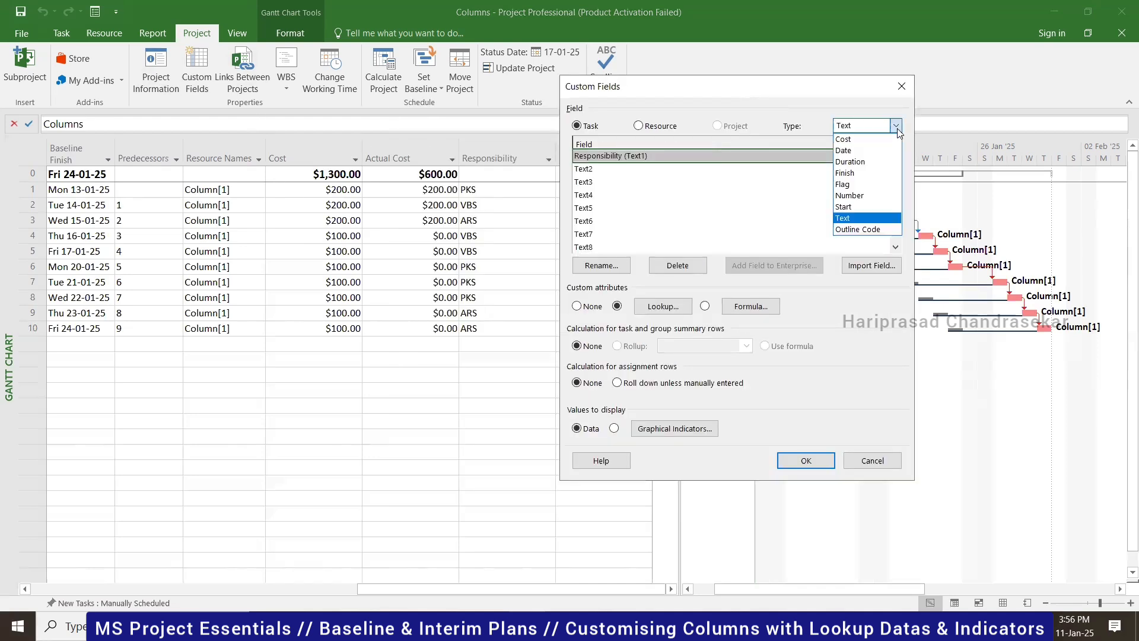
pyautogui.click(850, 140)
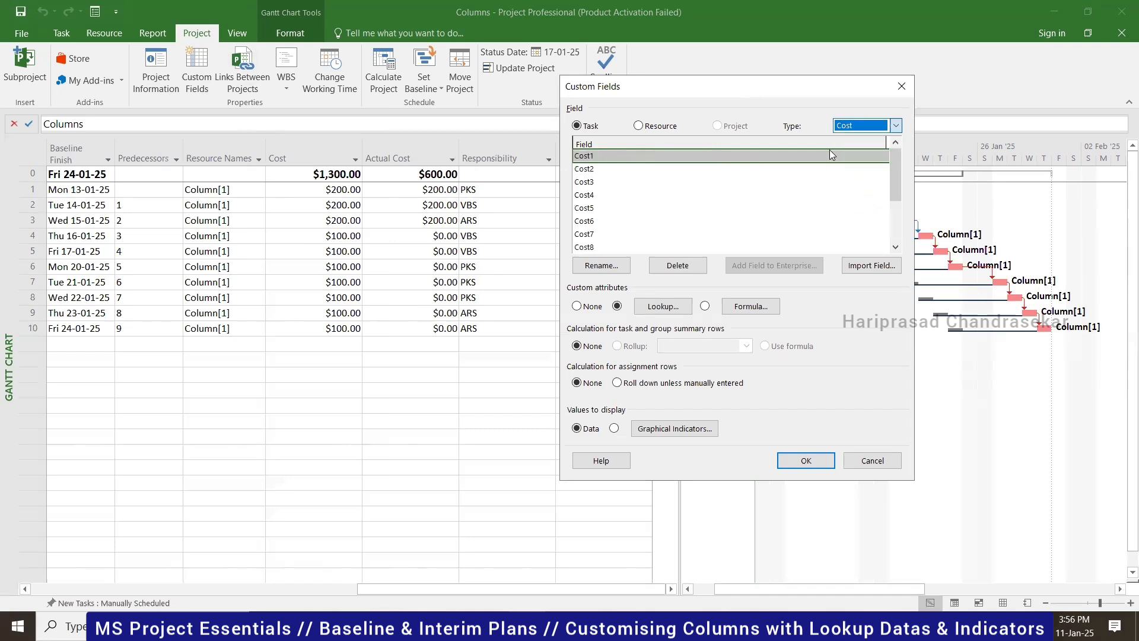
pyautogui.click(602, 266)
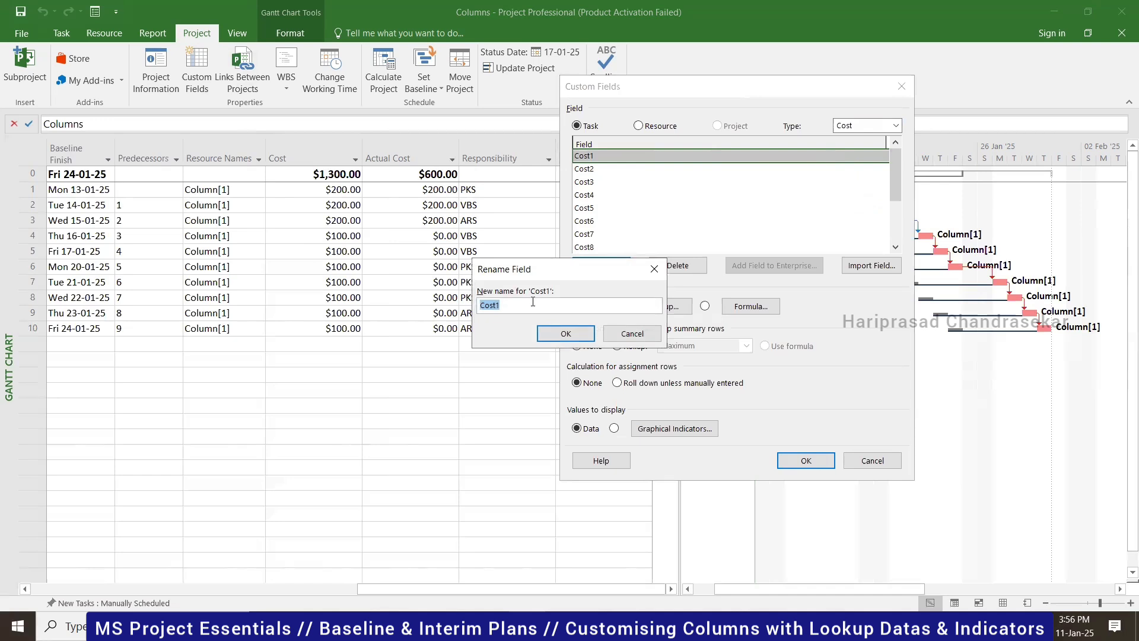
pyautogui.write('C')
pyautogui.click(560, 333)
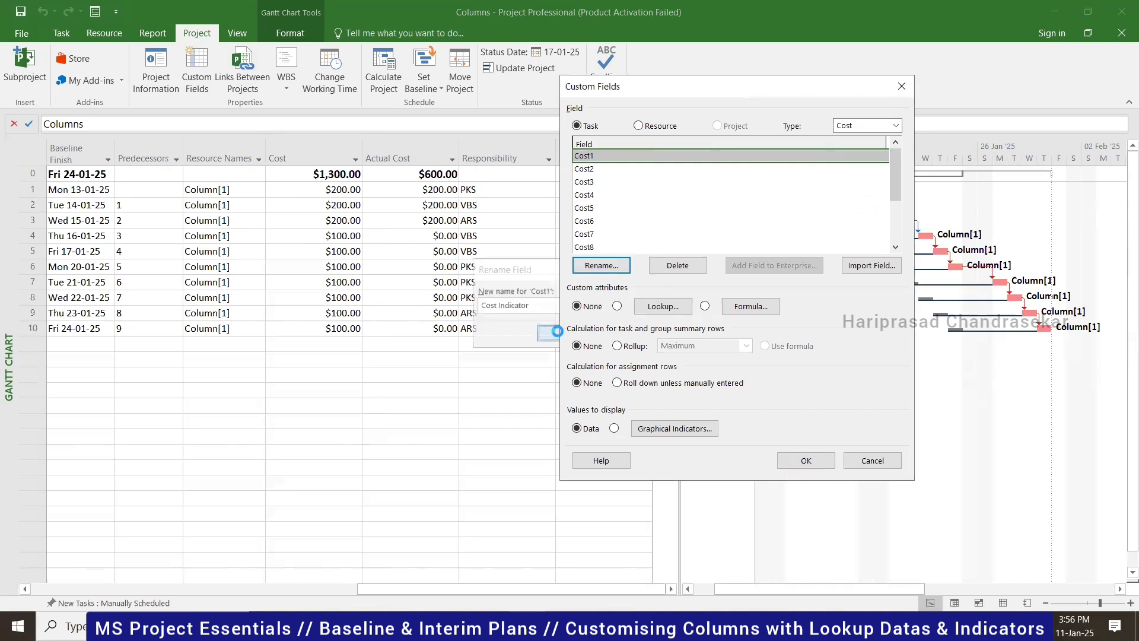
pyautogui.click(806, 460)
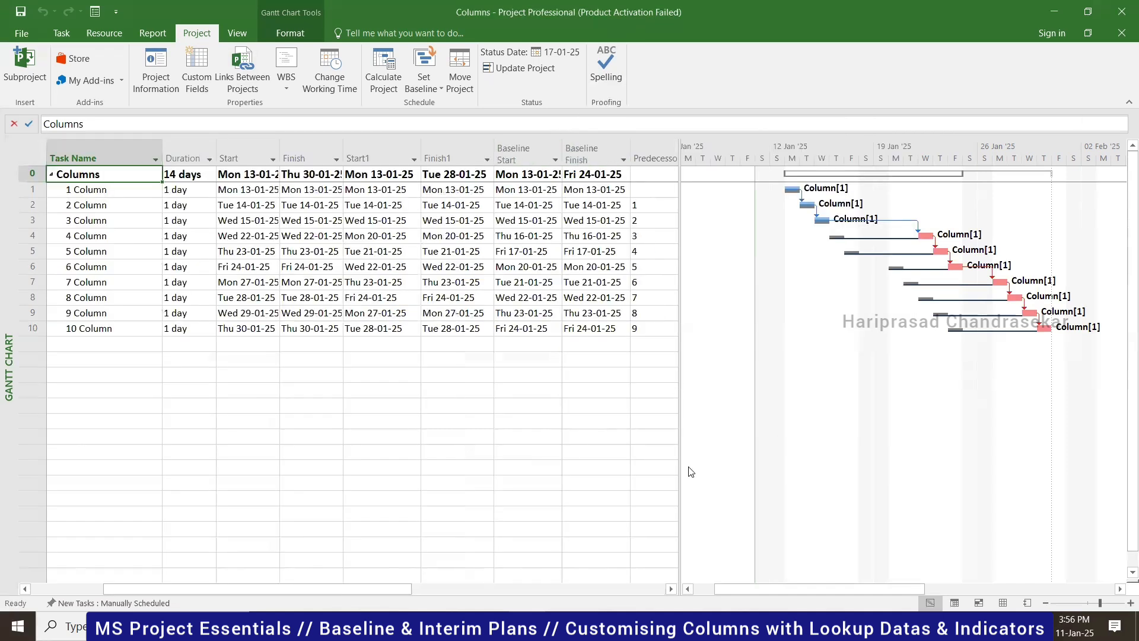
# - Add a Cost Indicator column after Responsibility and reopen Custom Fields for it
pyautogui.click(672, 589)
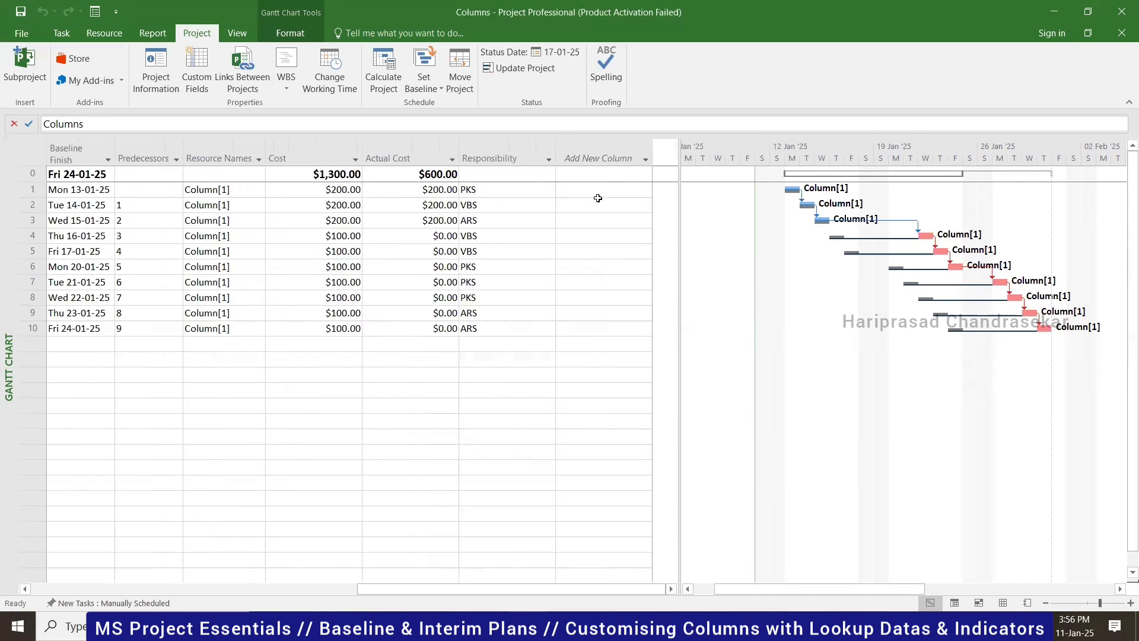
pyautogui.click(589, 159)
pyautogui.write('cost')
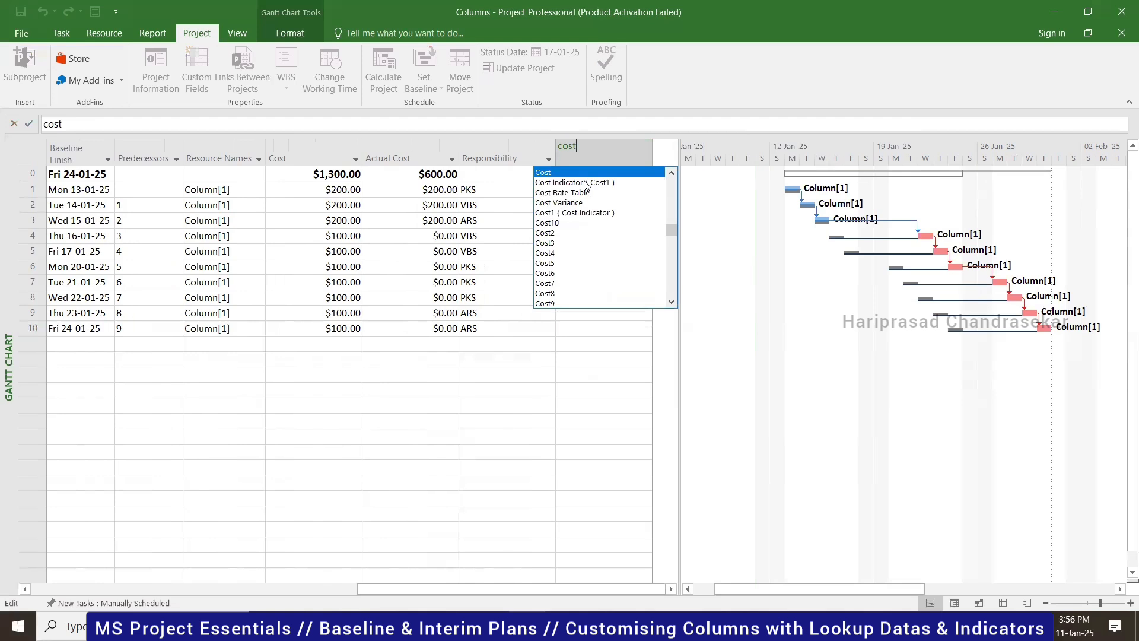
pyautogui.click(587, 182)
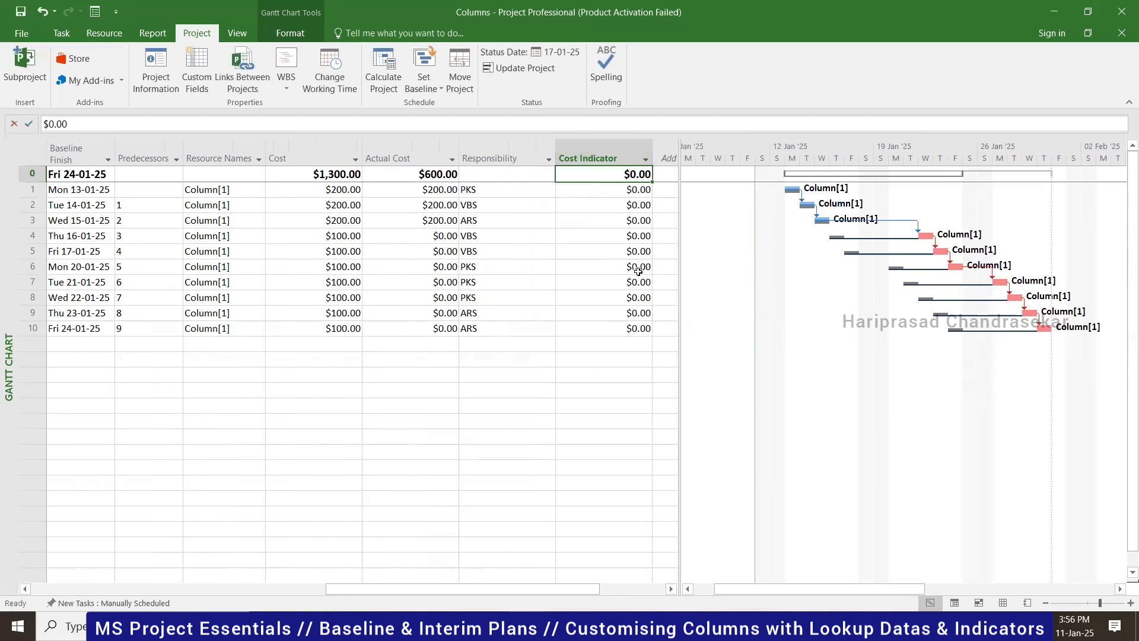
pyautogui.click(190, 74)
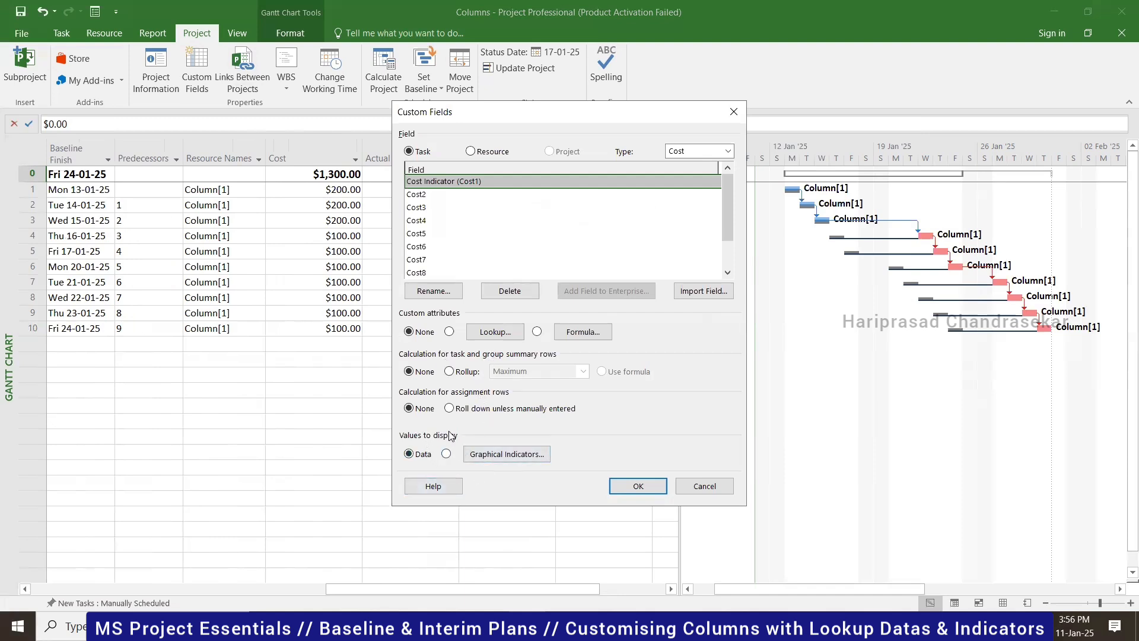
# - Display Cost Indicator as graphical indicators with a first test: equals [Baseline Cost]
pyautogui.click(446, 453)
pyautogui.click(528, 458)
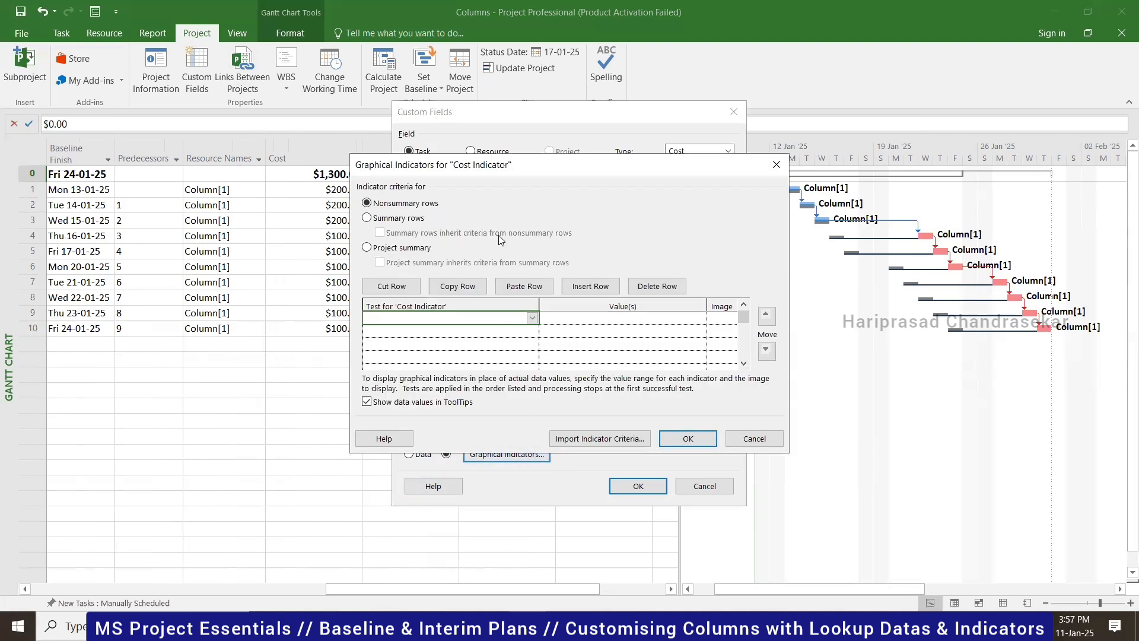
pyautogui.click(531, 318)
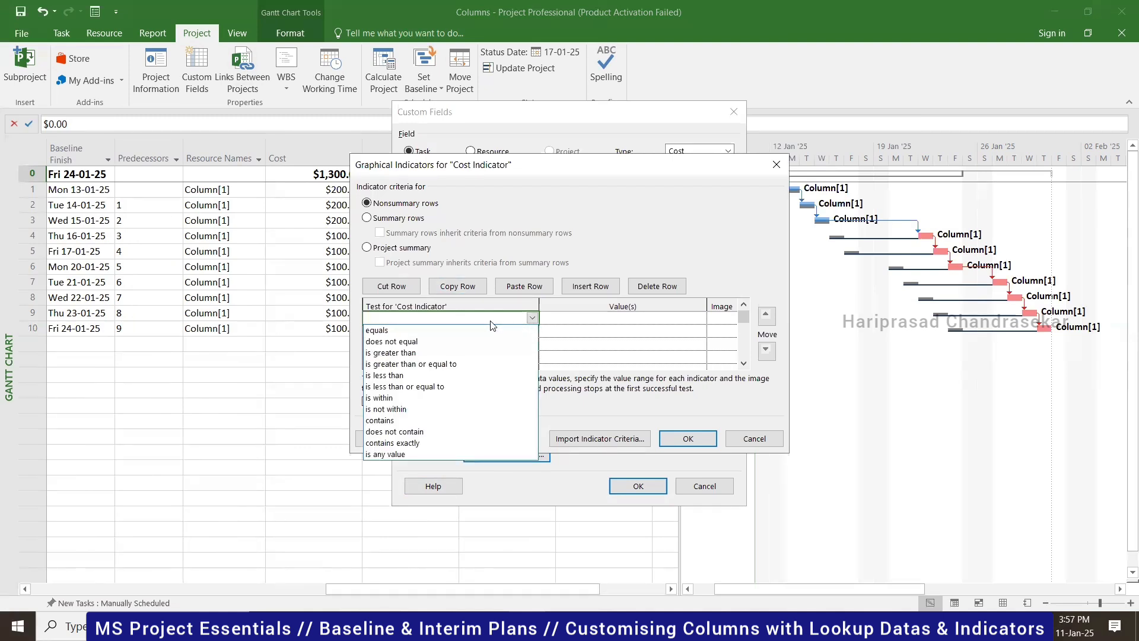
pyautogui.click(574, 317)
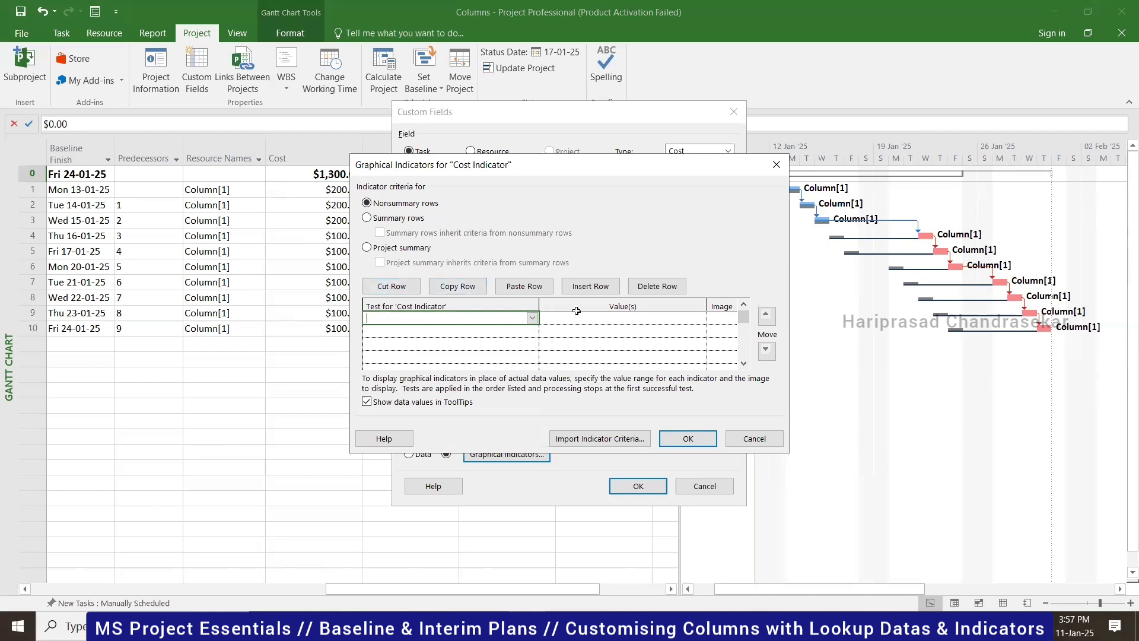
pyautogui.click(532, 321)
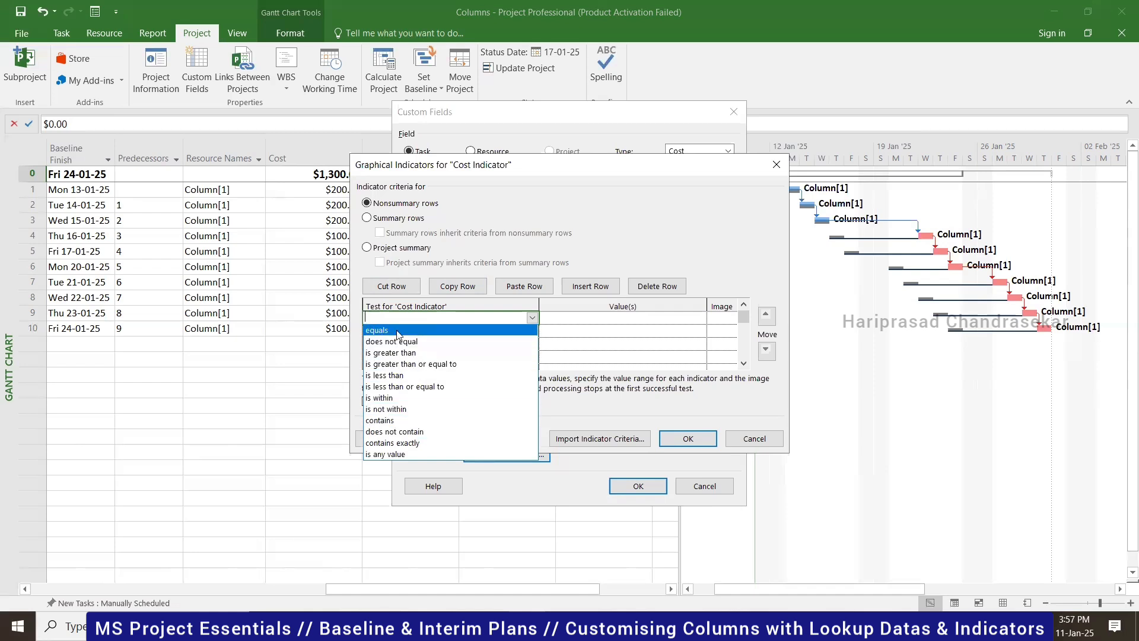
pyautogui.click(416, 330)
pyautogui.click(693, 318)
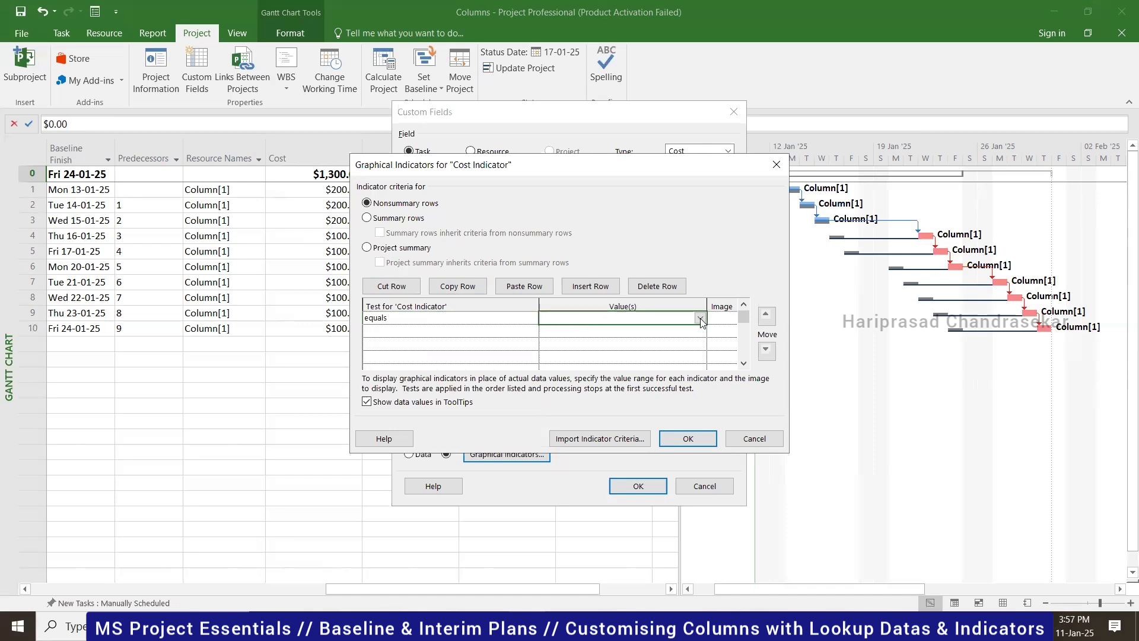
pyautogui.click(700, 319)
pyautogui.scroll(3, 614, 62)
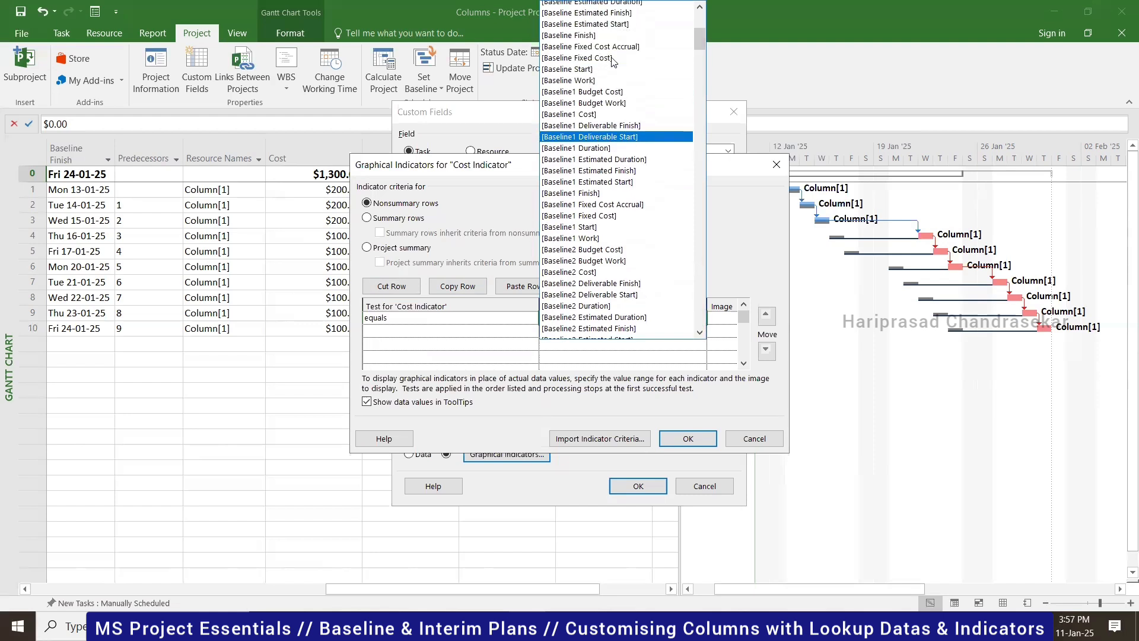
pyautogui.scroll(1, 577, 51)
pyautogui.scroll(1, 577, 51)
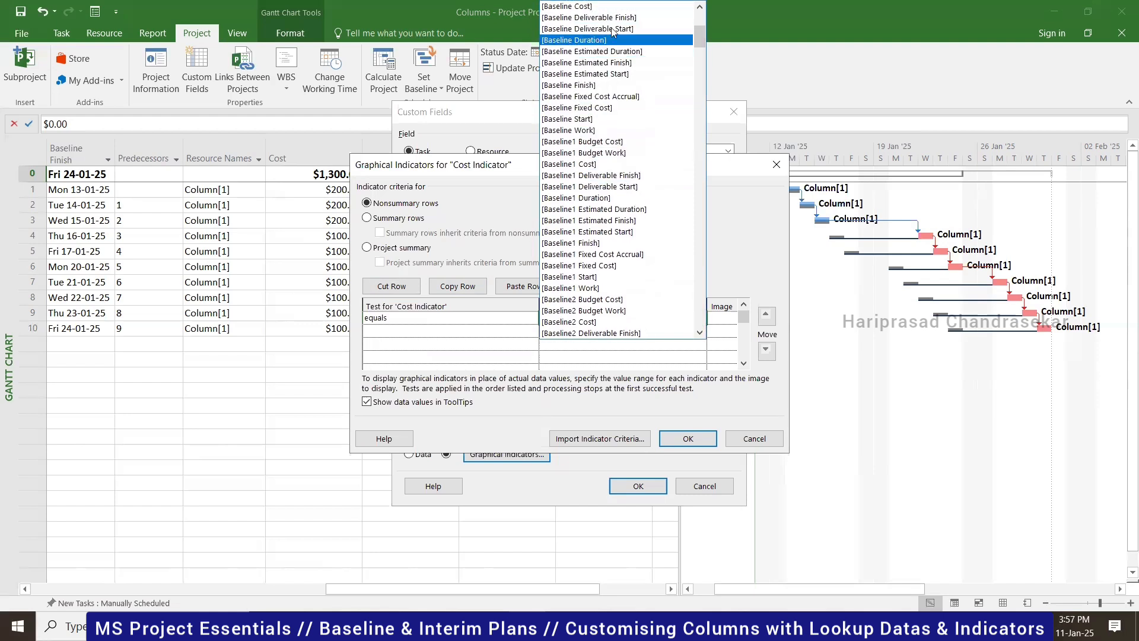
pyautogui.click(605, 7)
# - Give the equals [Baseline Cost] criterion a green smiley image
pyautogui.click(729, 321)
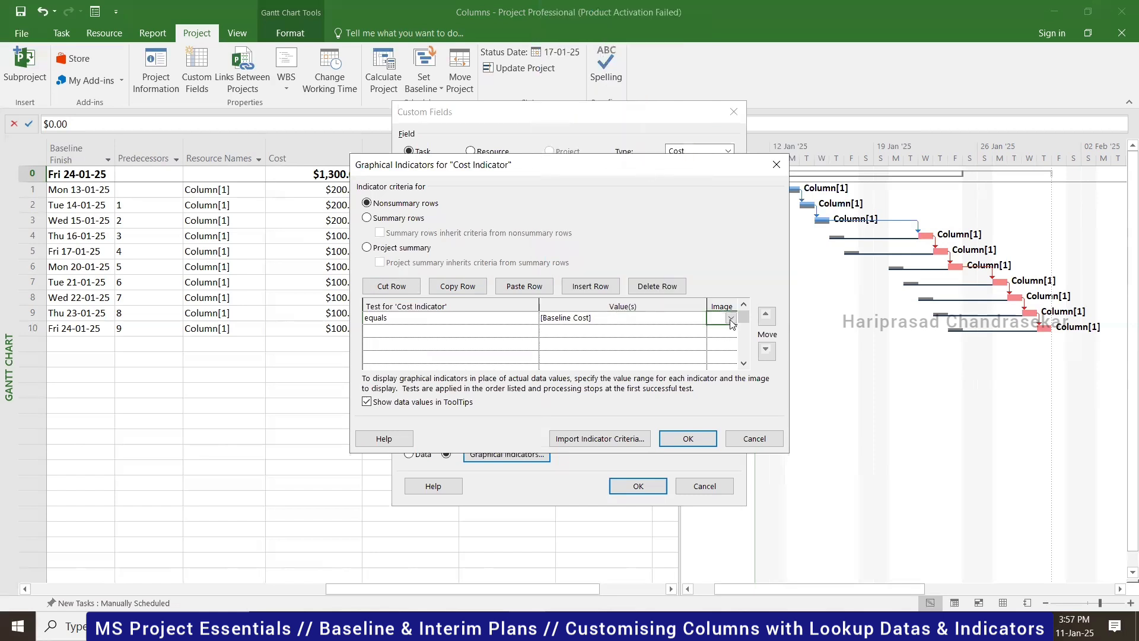
pyautogui.click(730, 319)
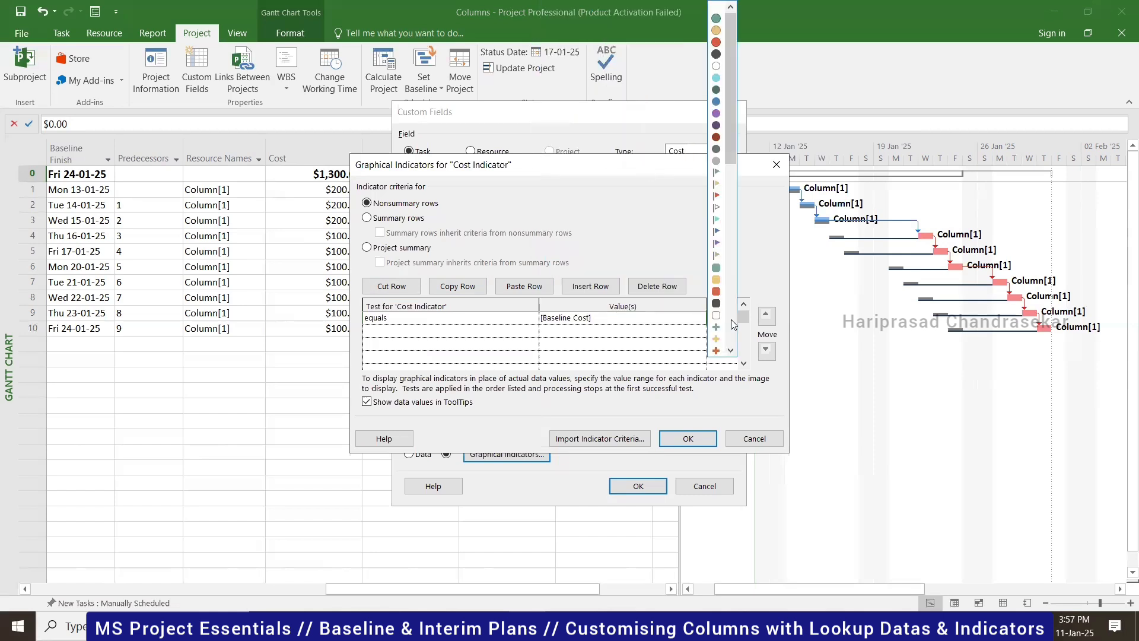
pyautogui.scroll(-7, 714, 308)
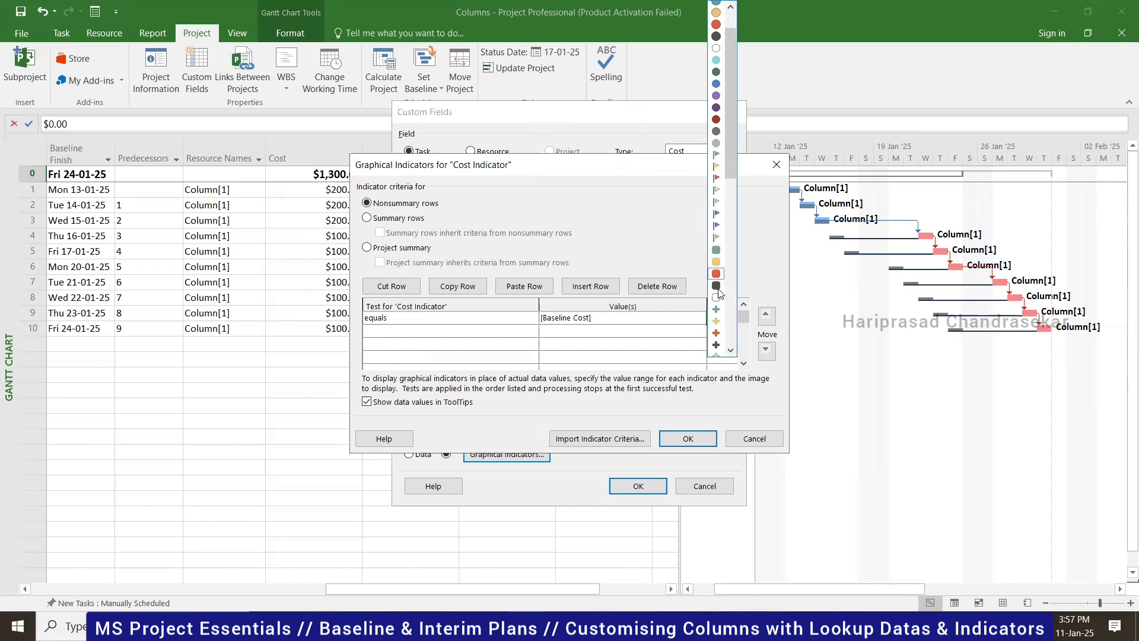
pyautogui.scroll(-2, 715, 308)
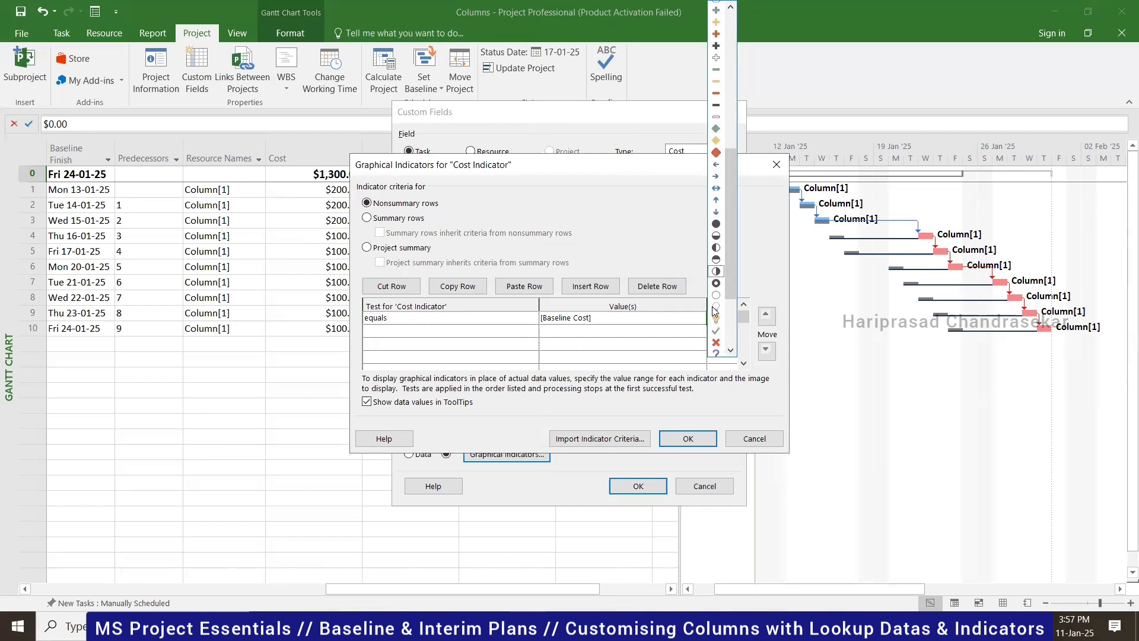
pyautogui.scroll(-3, 712, 223)
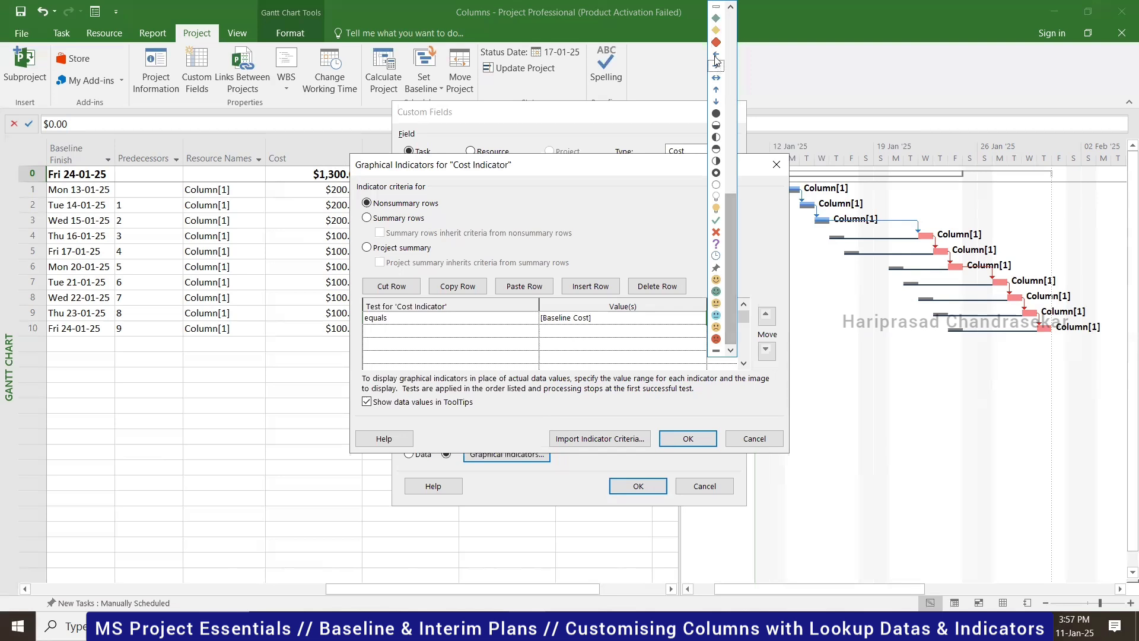
pyautogui.click(716, 291)
# - Add a second criterion: is greater than [Baseline Cost] with a red sad face
pyautogui.click(478, 330)
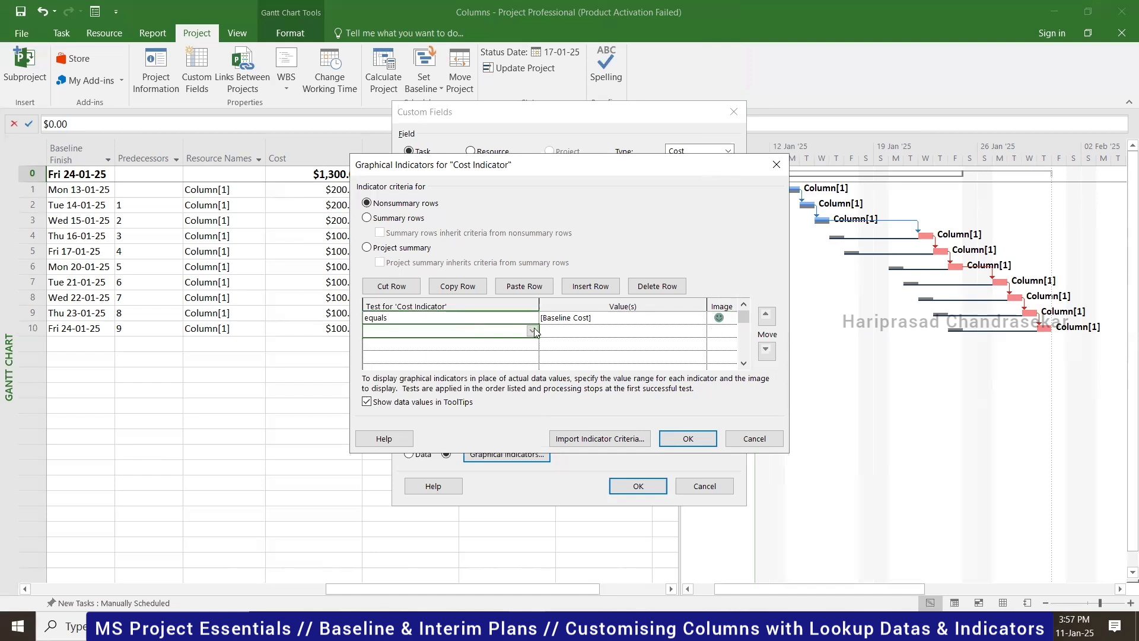
pyautogui.click(532, 331)
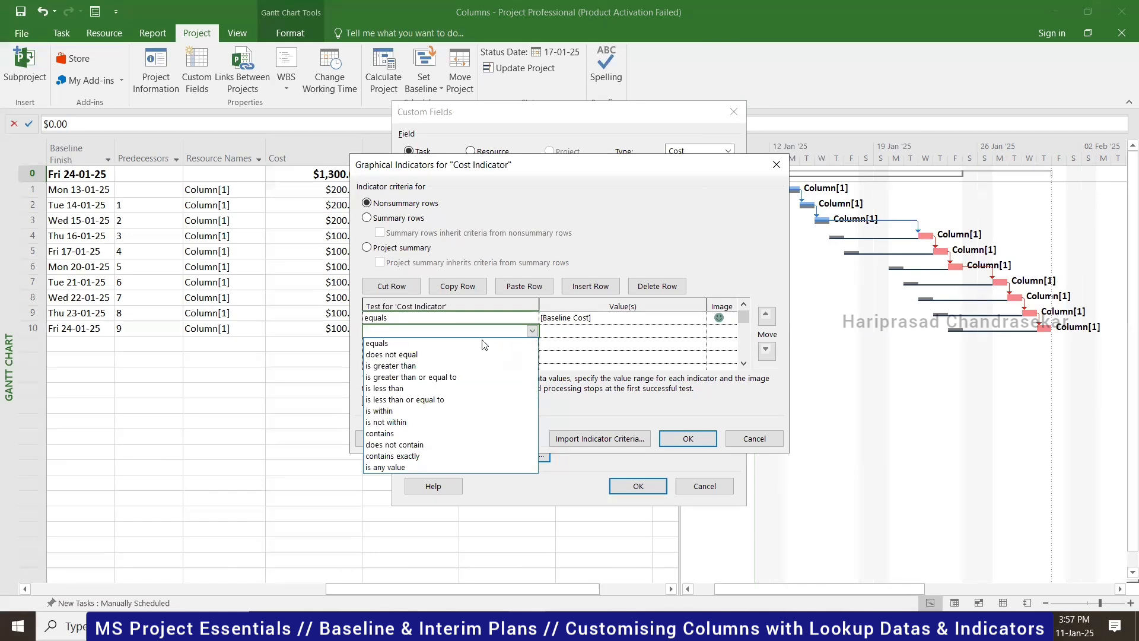
pyautogui.click(435, 366)
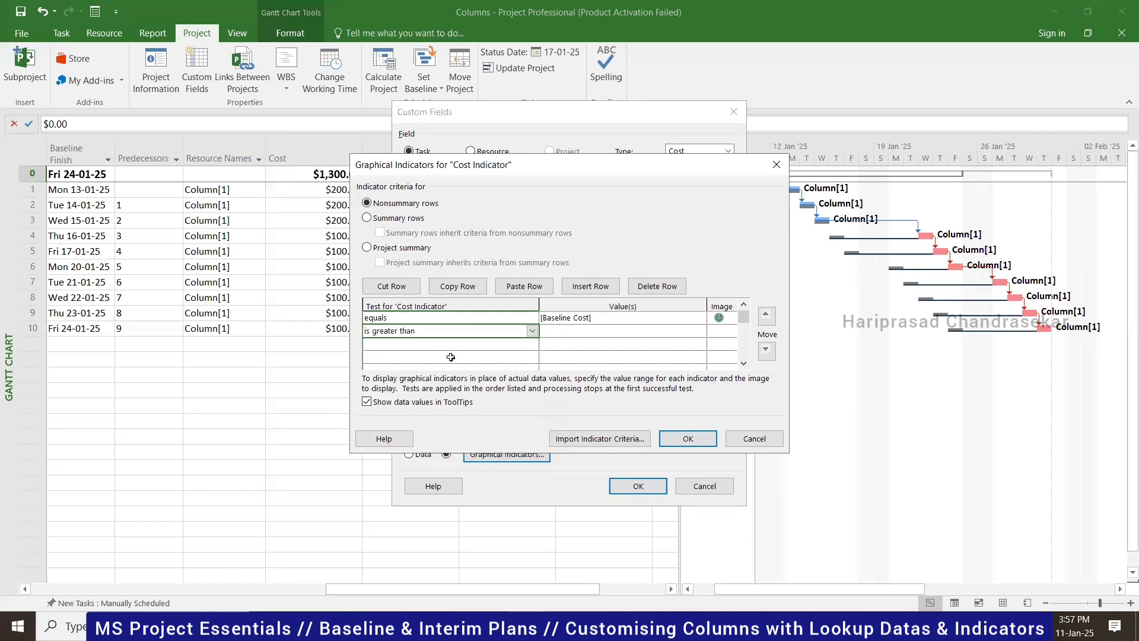
pyautogui.click(666, 330)
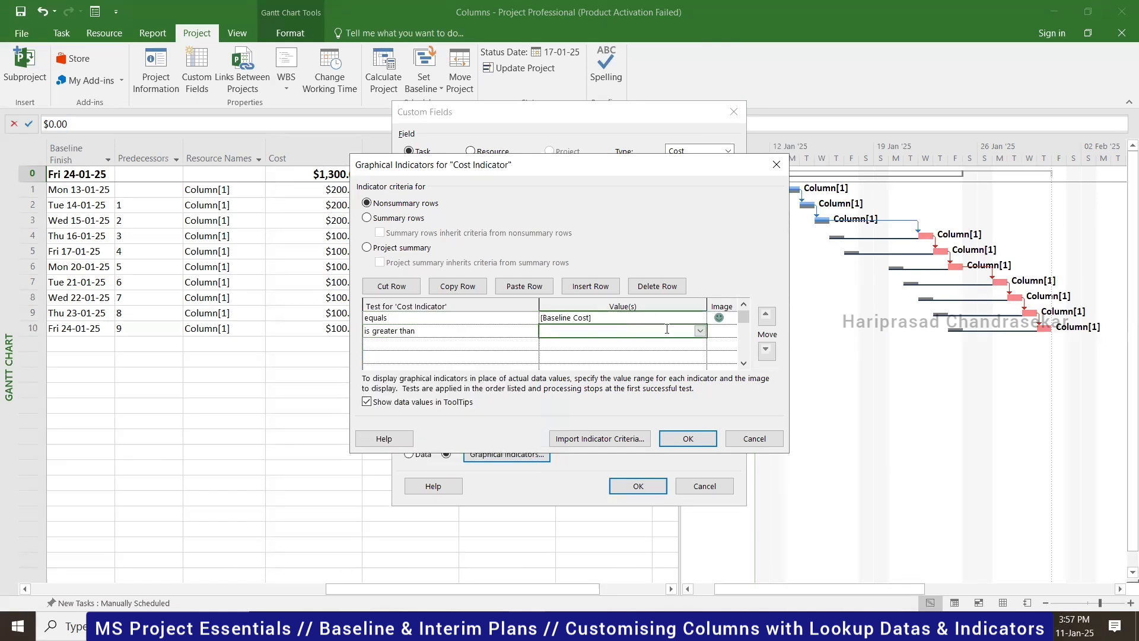
pyautogui.click(701, 331)
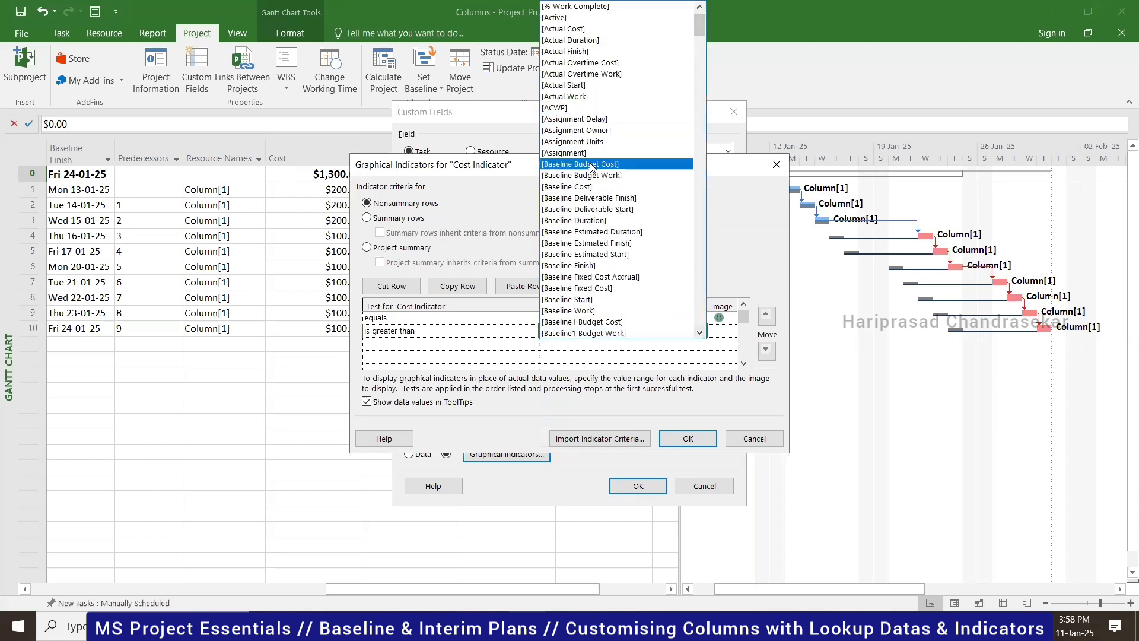
pyautogui.click(593, 186)
pyautogui.click(731, 332)
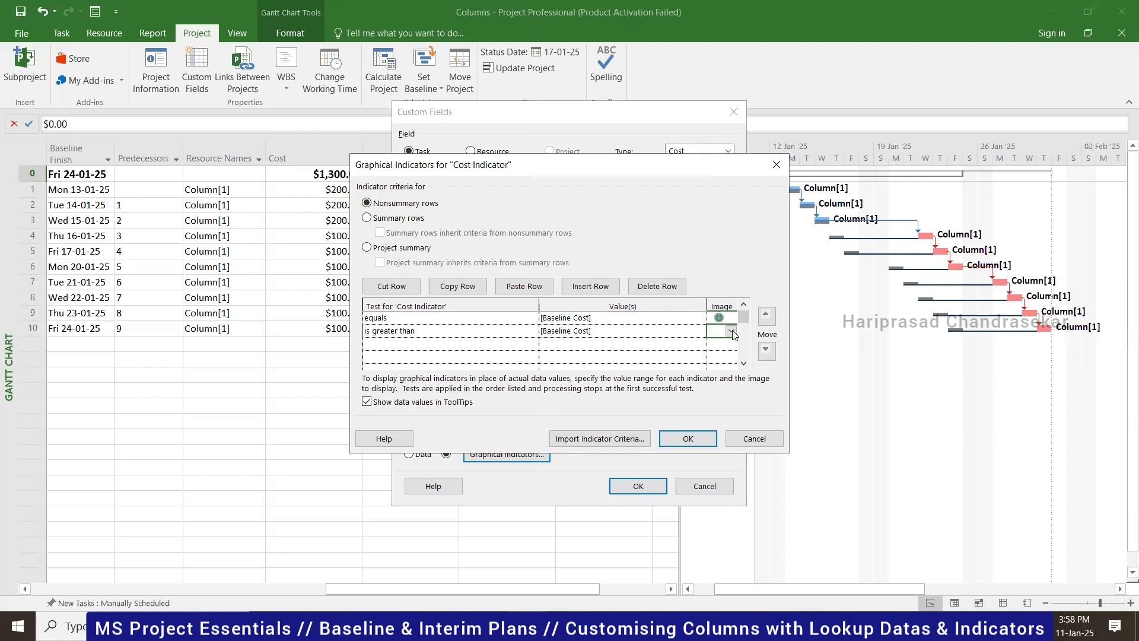
pyautogui.click(732, 331)
pyautogui.moveTo(730, 114); pyautogui.dragTo(725, 339)
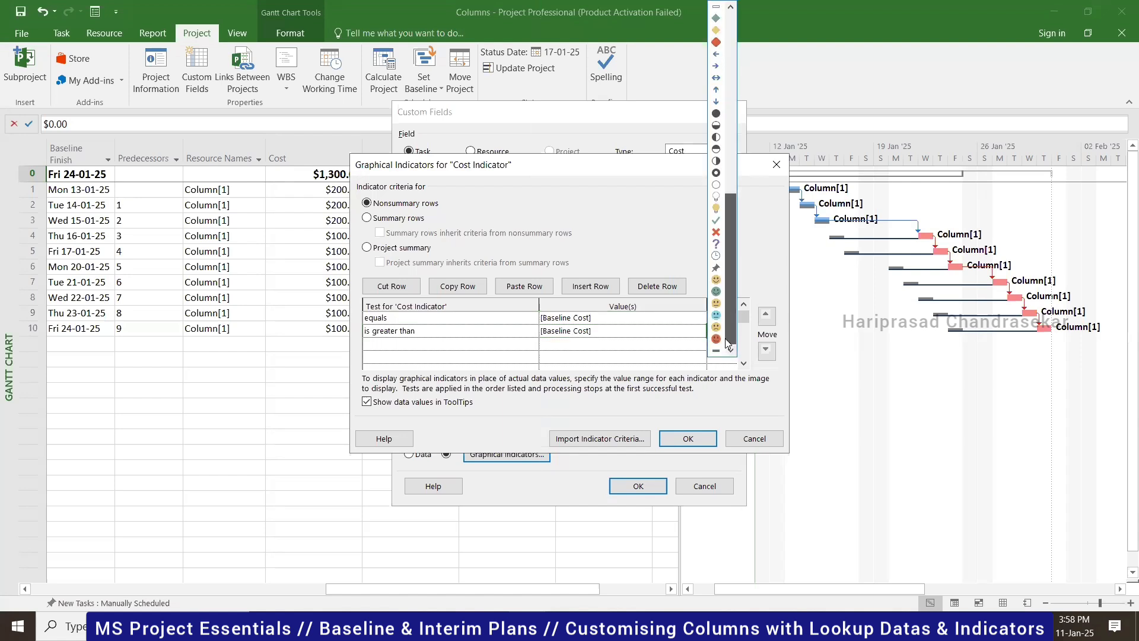
pyautogui.click(716, 338)
# - Add a third criterion: is less than [Baseline Cost] with a green smiley
pyautogui.click(480, 345)
pyautogui.click(532, 345)
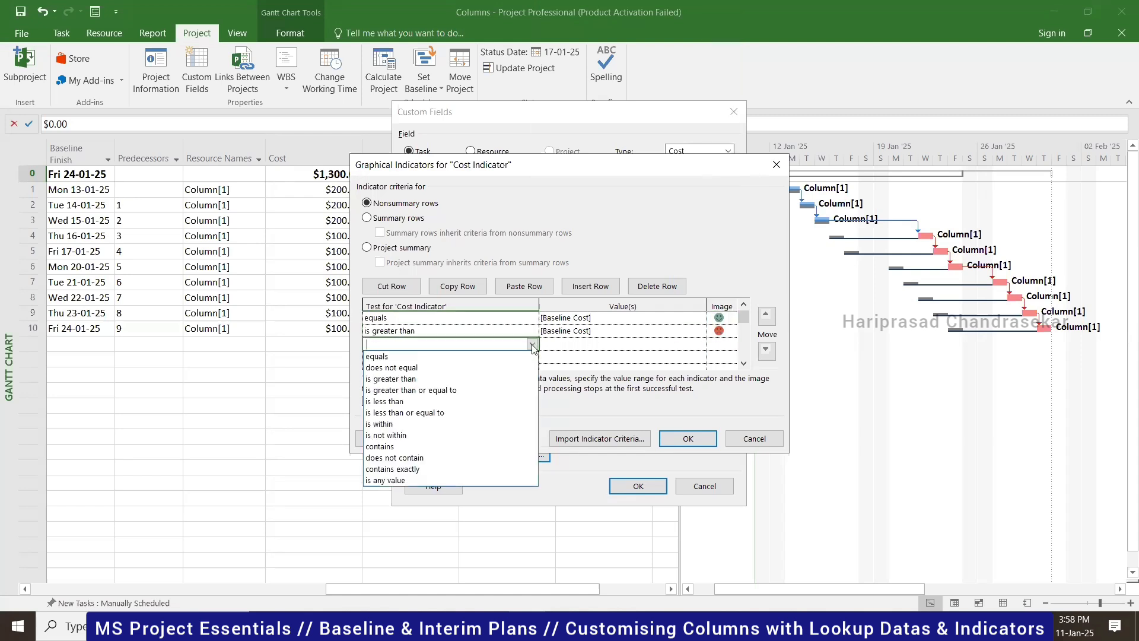
pyautogui.click(391, 402)
pyautogui.click(698, 346)
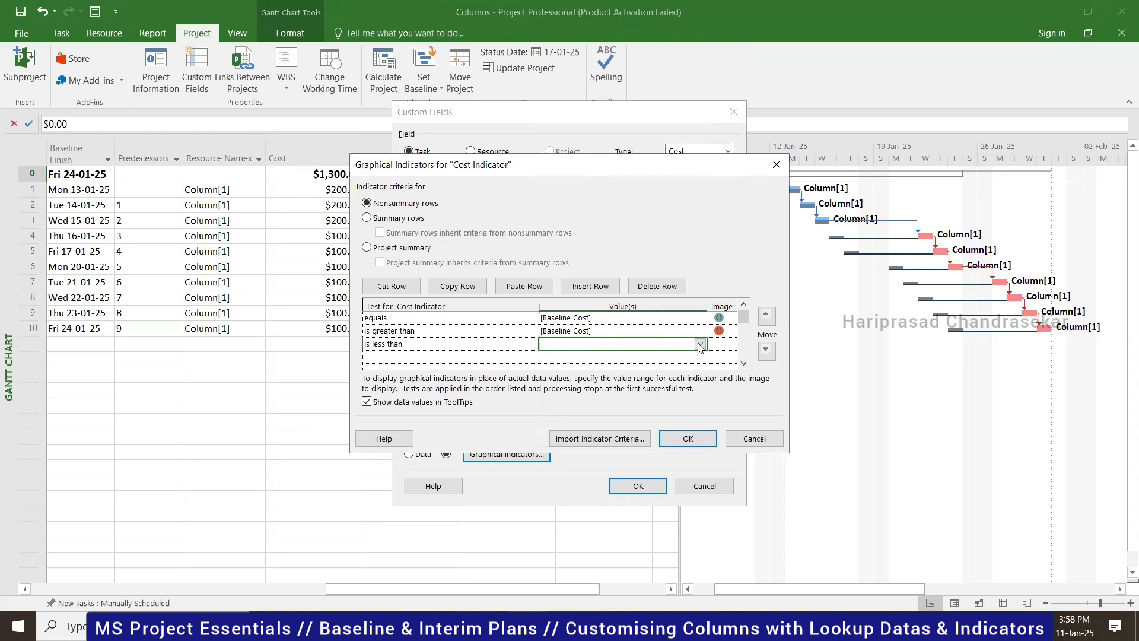
pyautogui.click(700, 345)
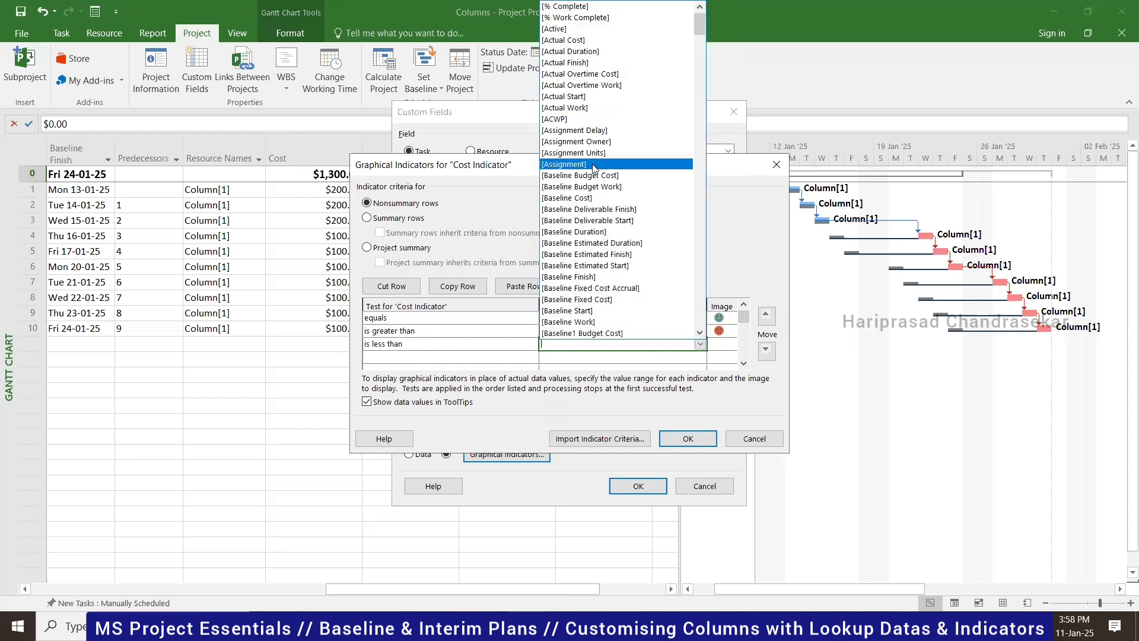
pyautogui.click(592, 197)
pyautogui.click(731, 345)
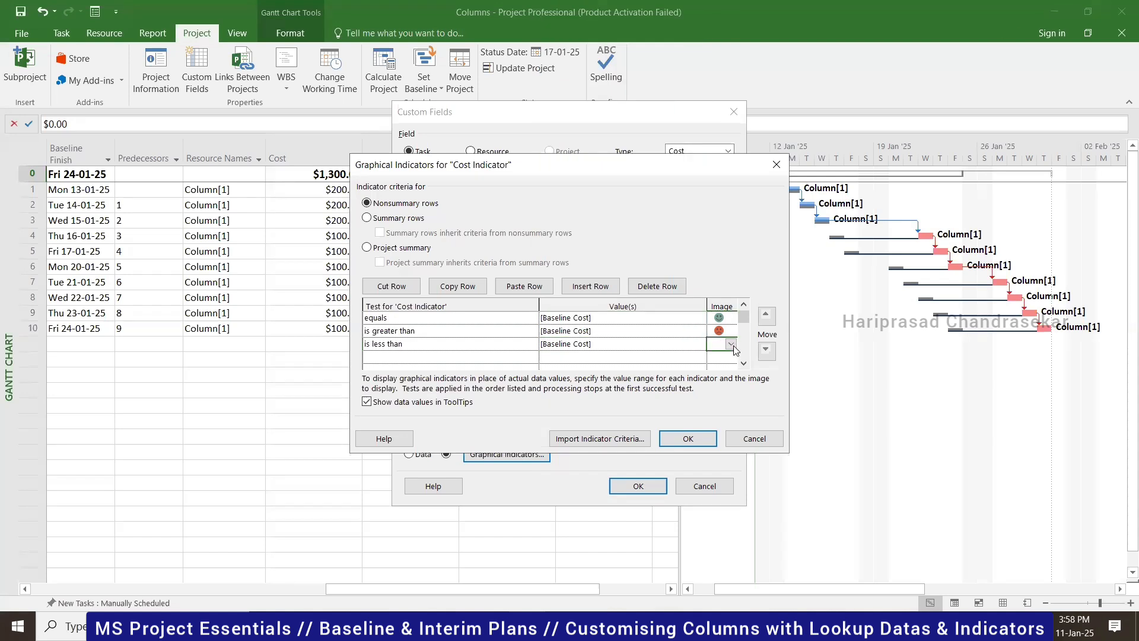
pyautogui.click(732, 345)
pyautogui.scroll(-5, 726, 258)
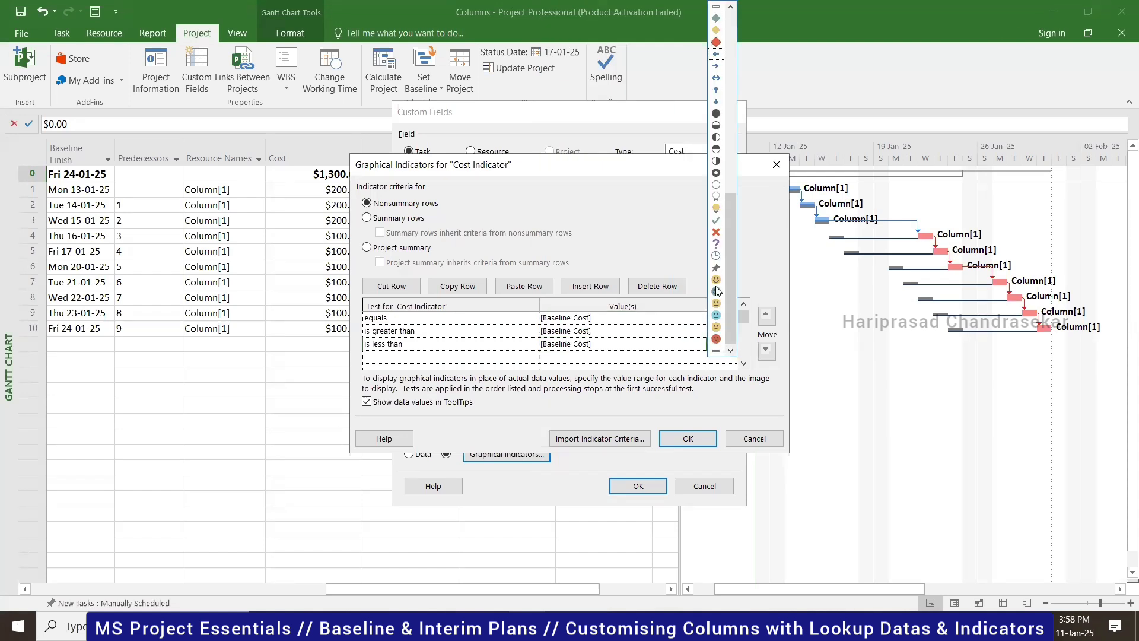
pyautogui.click(716, 291)
# - Change the equals criterion to a yellow smiley and confirm the indicators
pyautogui.click(729, 319)
pyautogui.click(732, 319)
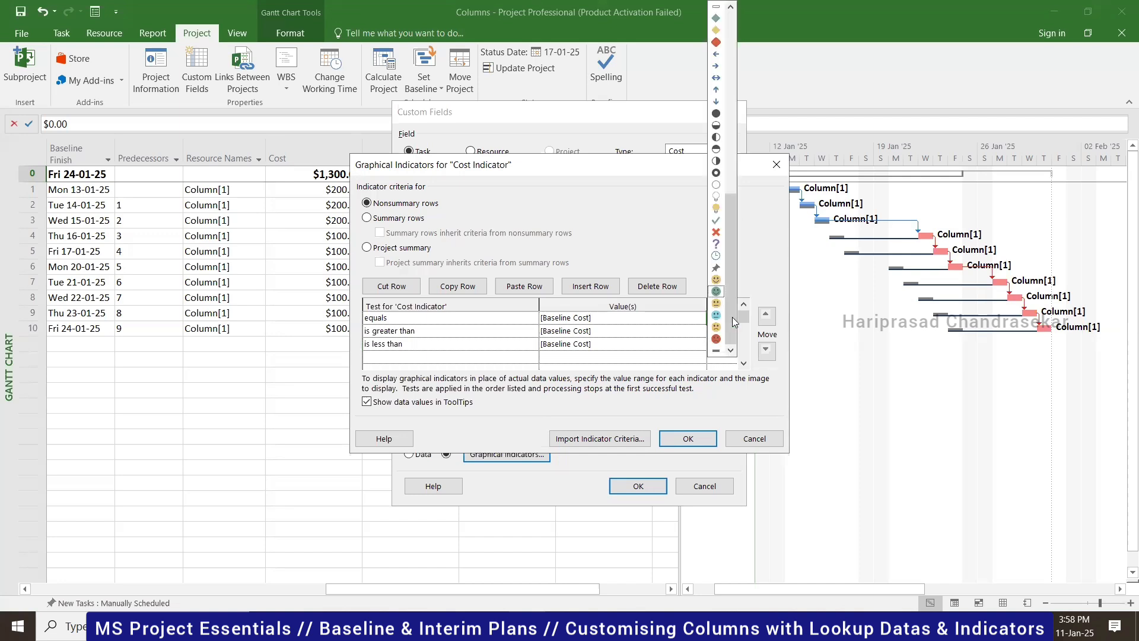
pyautogui.click(716, 283)
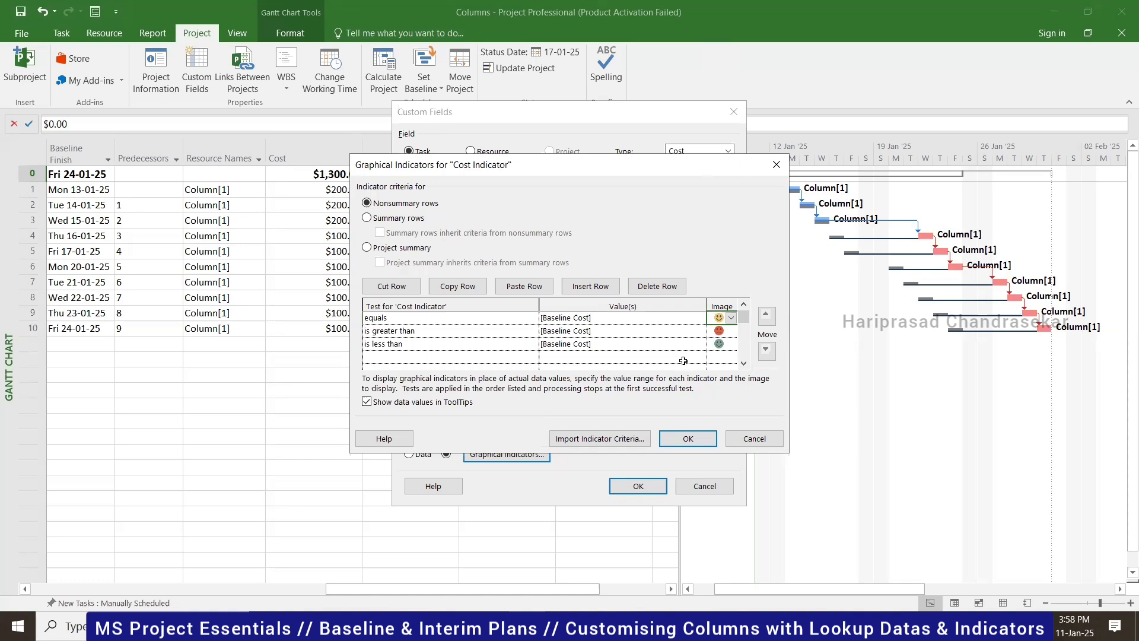
pyautogui.click(688, 438)
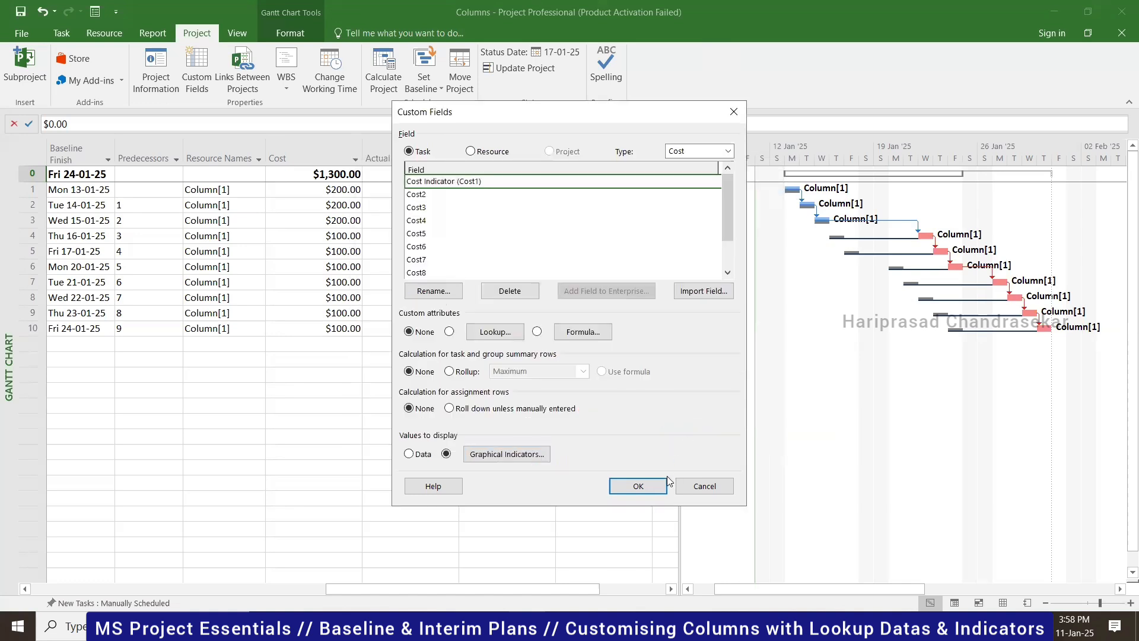
# - Apply the Cost Indicator settings so each task shows a smiley, then move Custom Fields aside
pyautogui.click(638, 486)
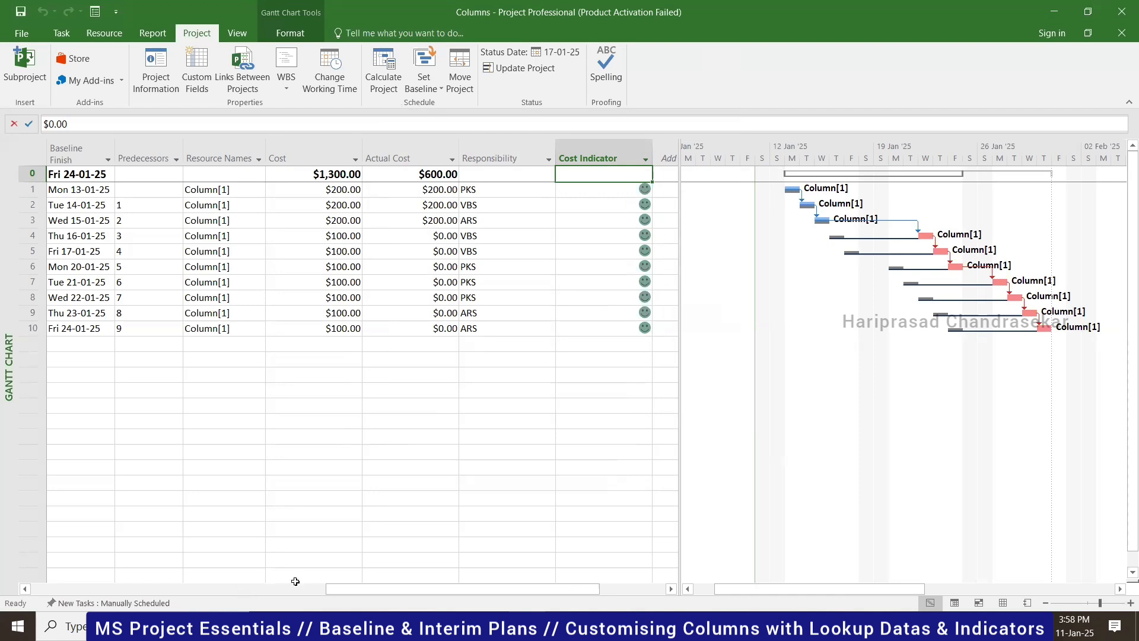
pyautogui.click(646, 157)
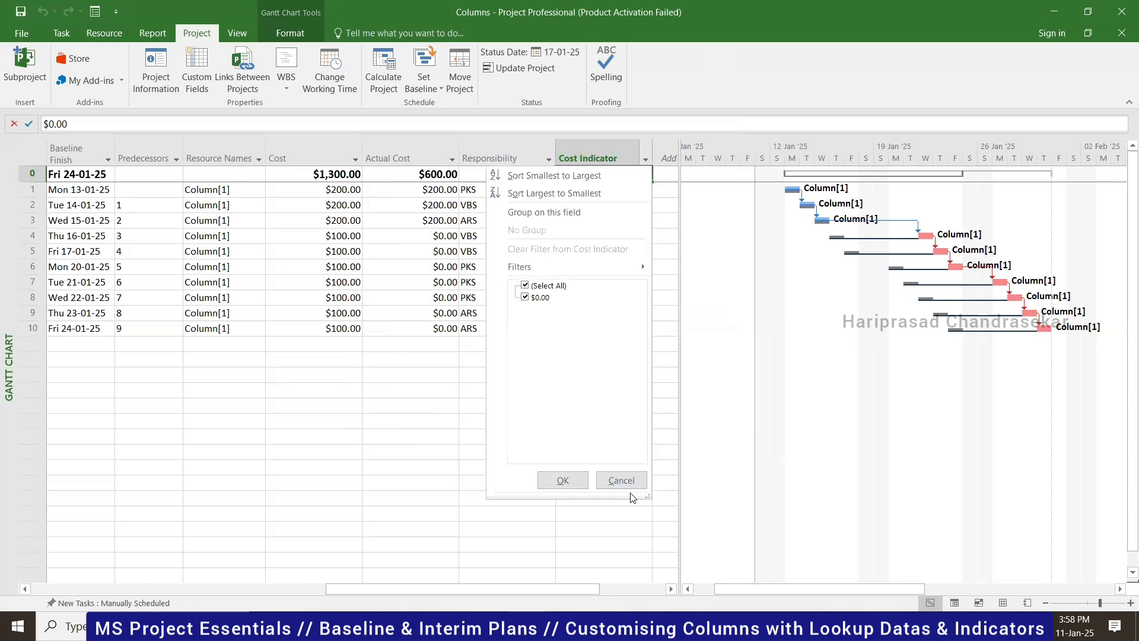
pyautogui.click(614, 478)
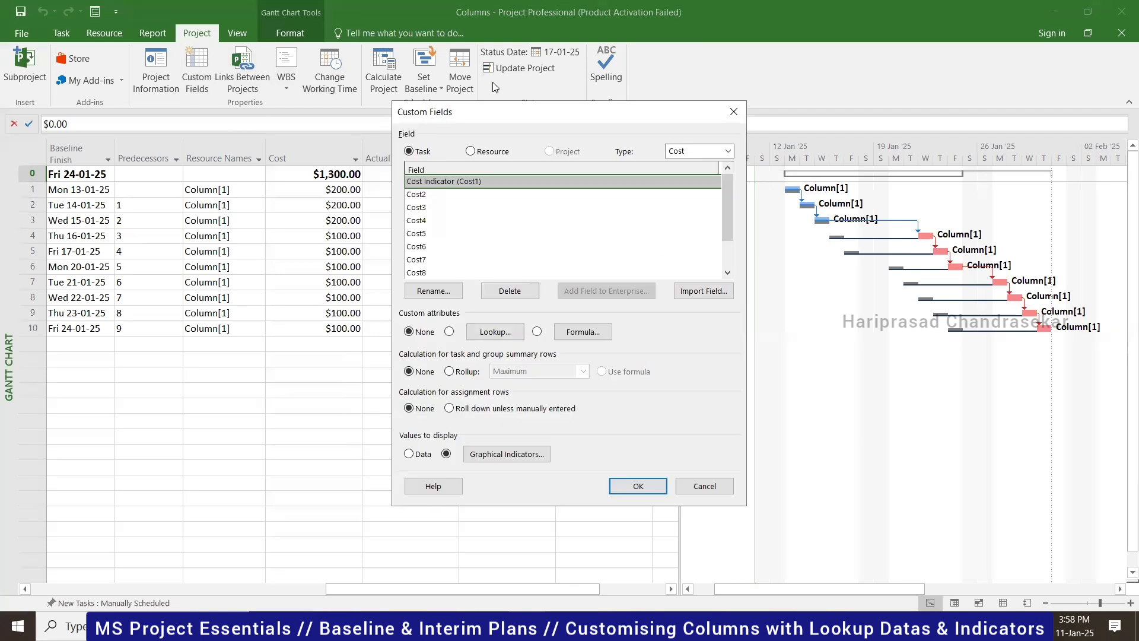
pyautogui.moveTo(532, 114); pyautogui.dragTo(264, 116)
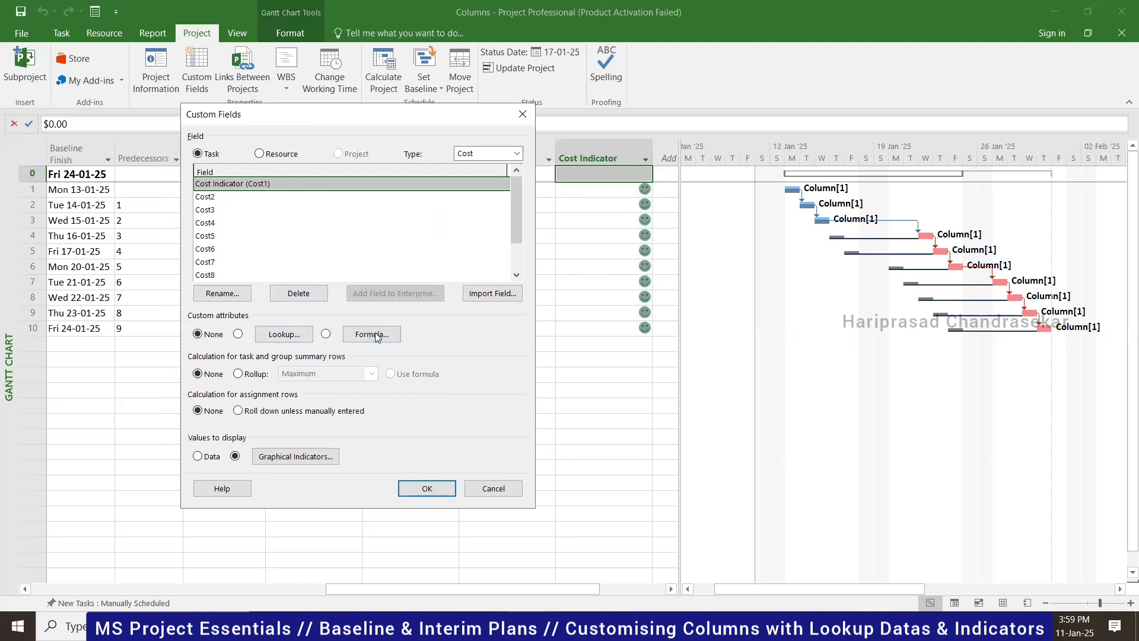
# - Switch Cost Indicator to a formula-calculated field and open its formula editor, clearing stray text
pyautogui.click(326, 334)
pyautogui.click(547, 357)
pyautogui.click(372, 335)
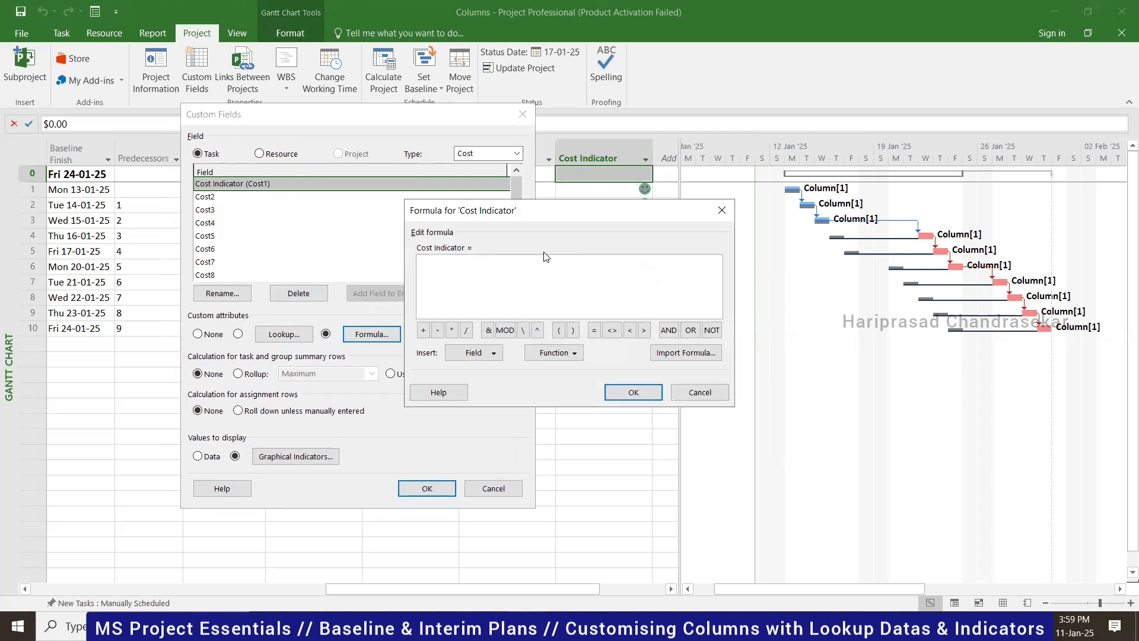
pyautogui.click(566, 354)
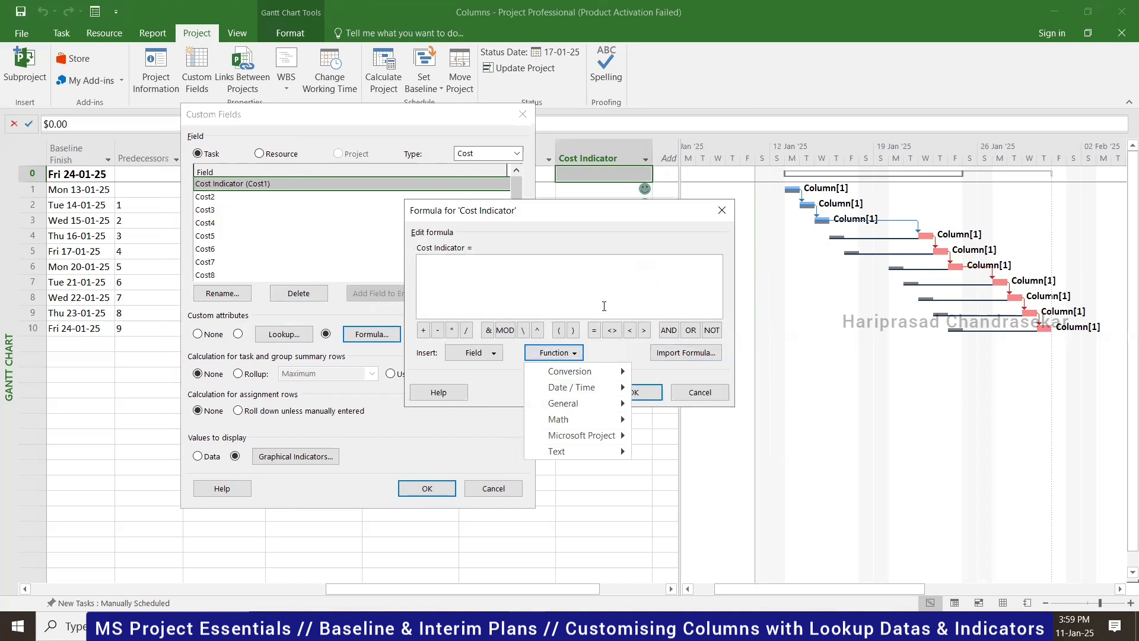
pyautogui.click(573, 358)
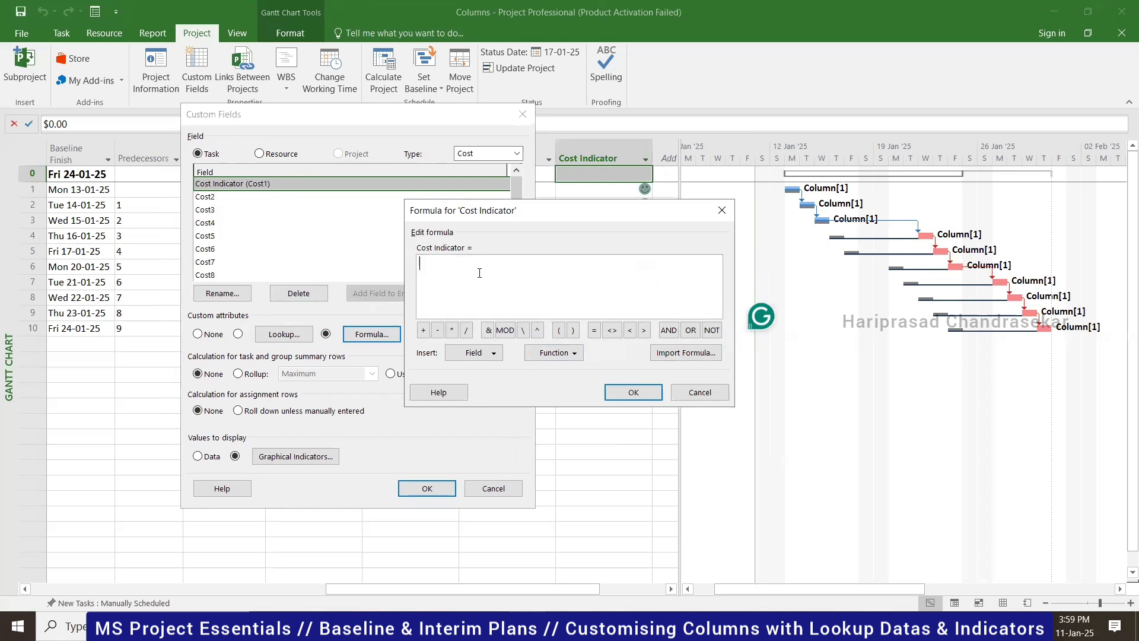
pyautogui.write('asd')
pyautogui.moveTo(428, 271); pyautogui.dragTo(390, 277)
pyautogui.press('Delete')
# - Build the formula [Actual Cost] by inserting the Cost > Actual Cost field
pyautogui.click(560, 353)
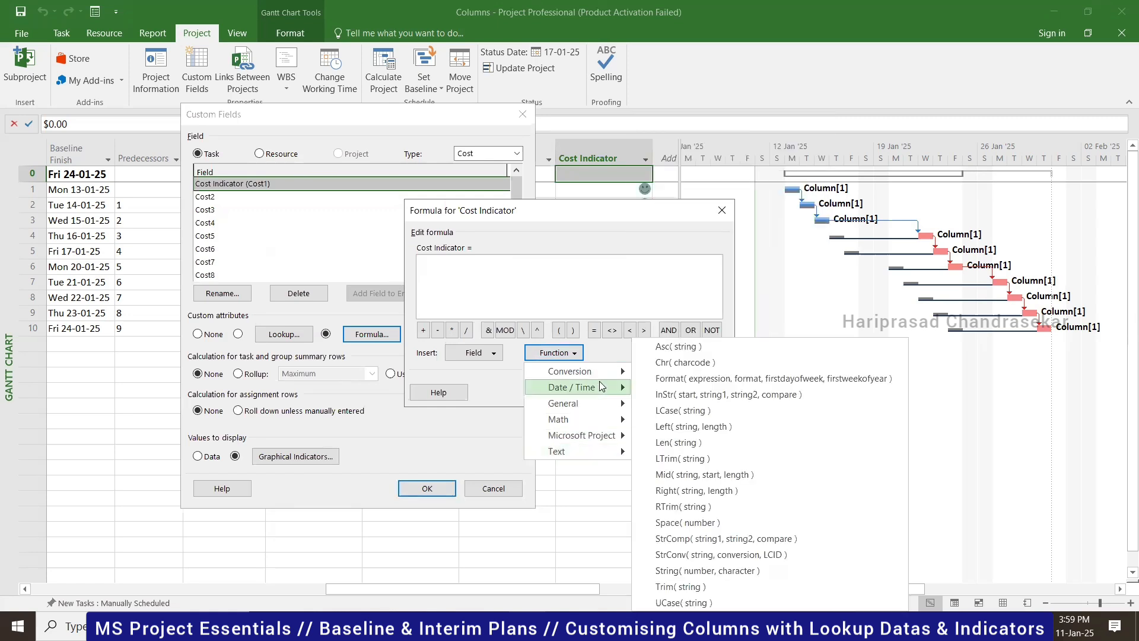
pyautogui.moveTo(598, 378)
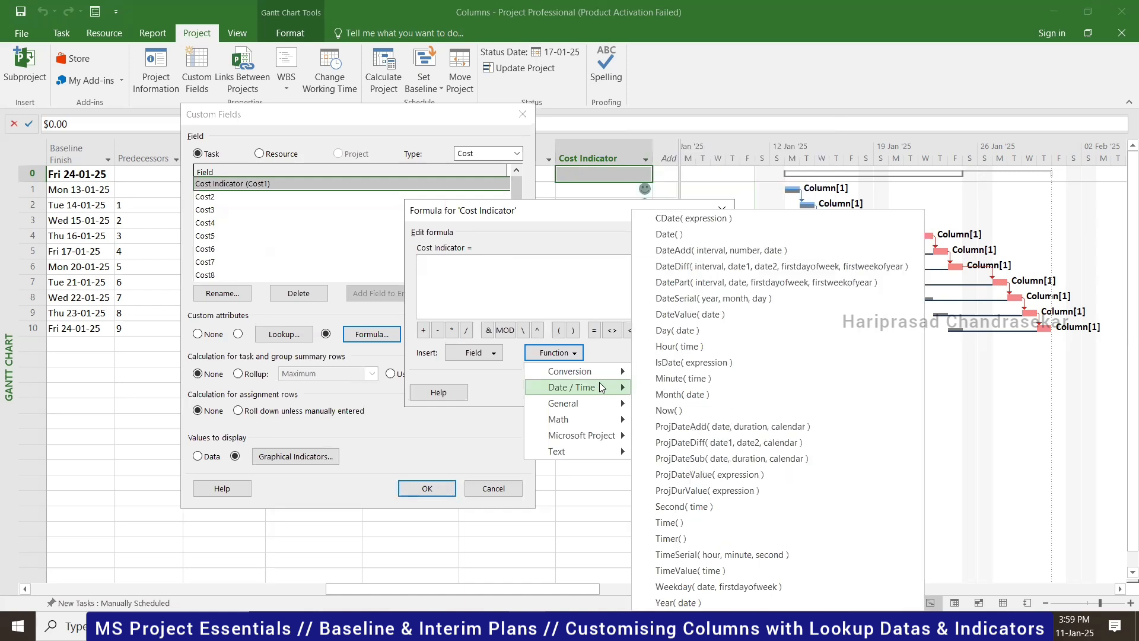
pyautogui.click(492, 357)
pyautogui.click(492, 357)
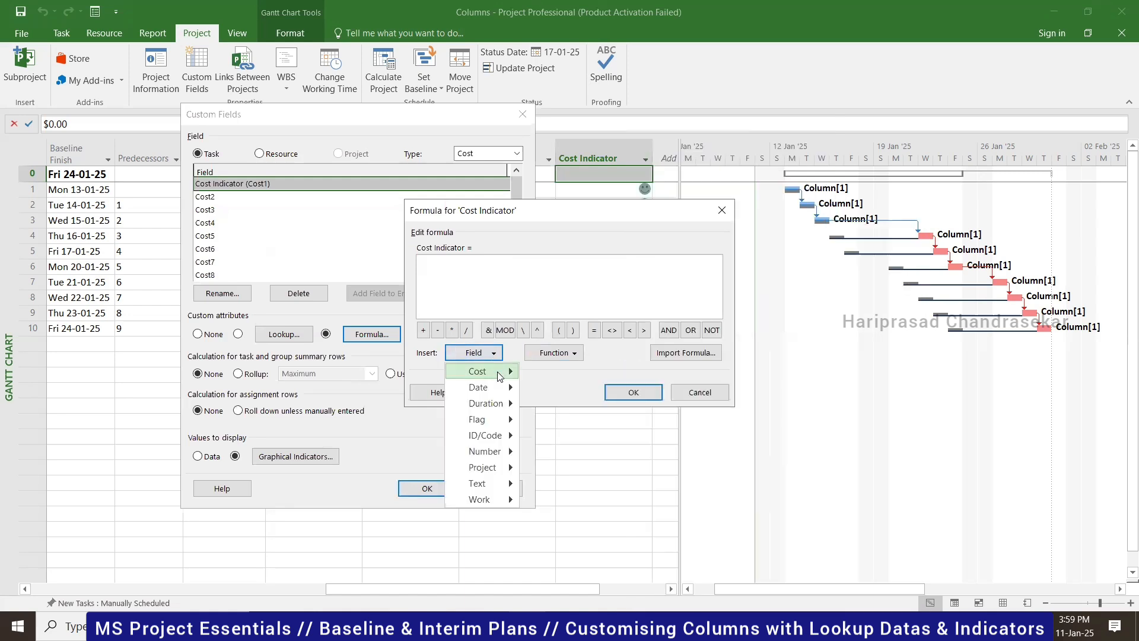
pyautogui.moveTo(500, 375)
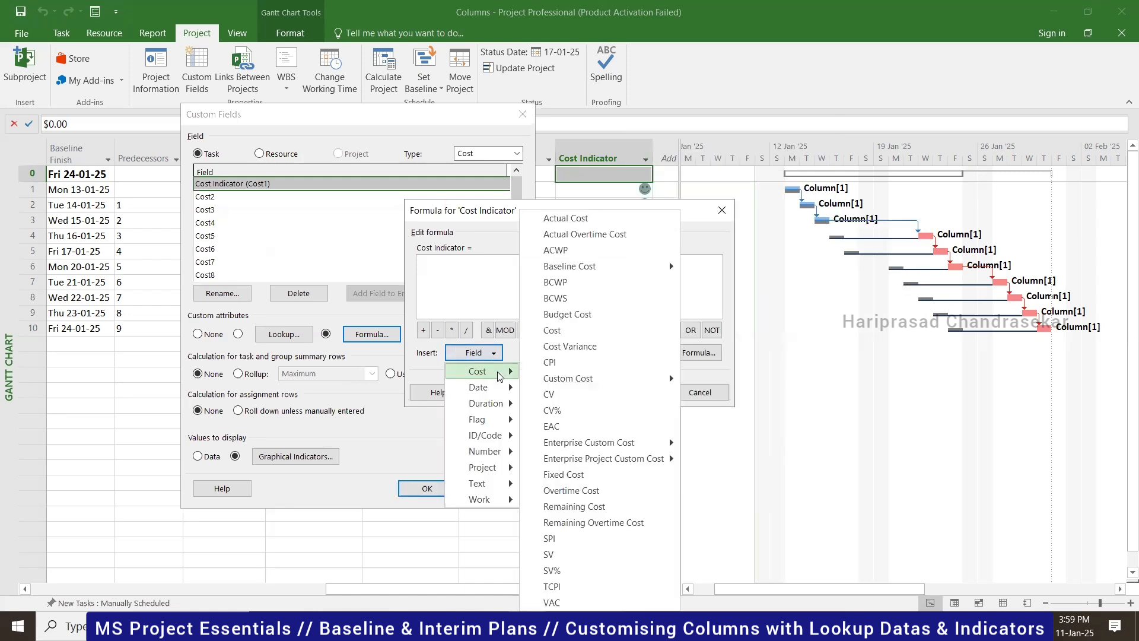
pyautogui.click(589, 227)
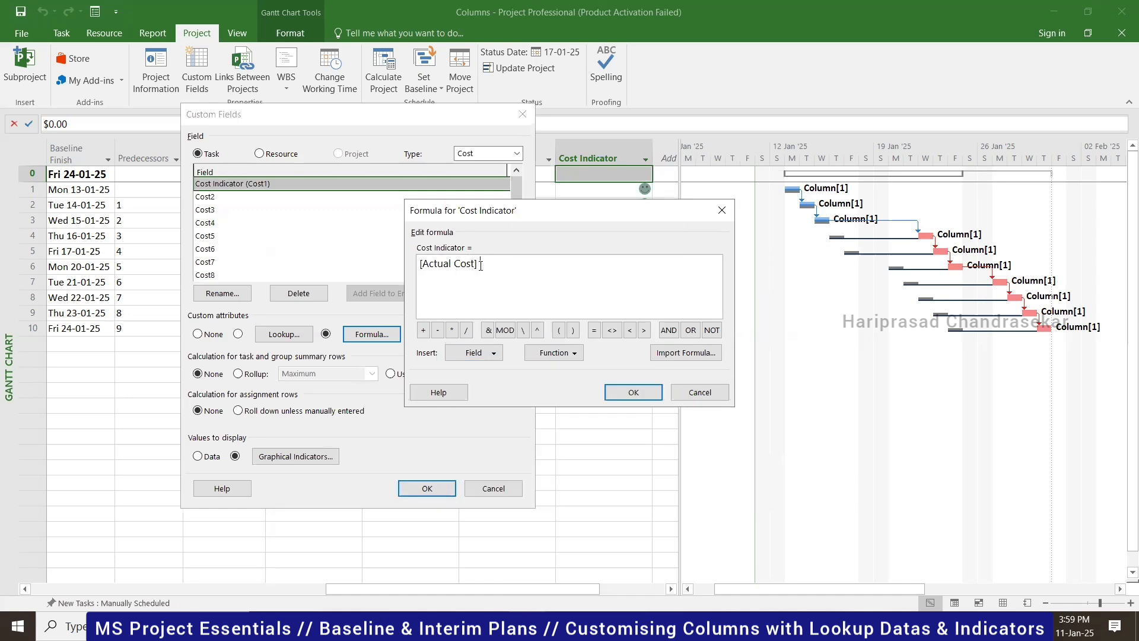
# - Confirm the [Actual Cost] formula, accept replacing existing values, and apply the Cost Indicator field
pyautogui.click(634, 389)
pyautogui.click(547, 369)
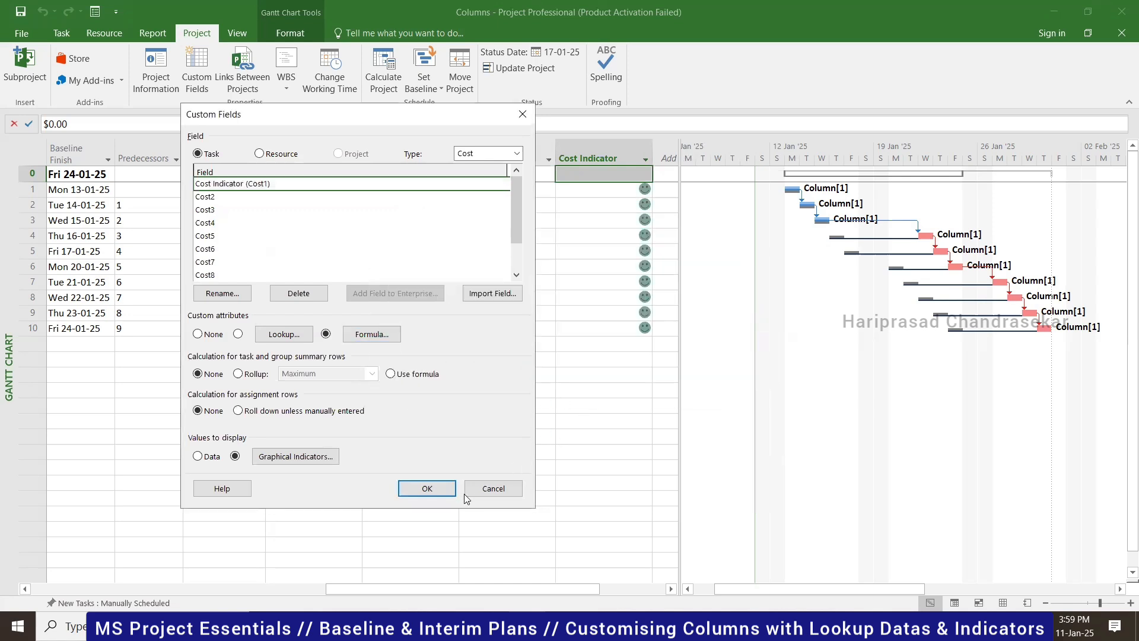
pyautogui.click(440, 494)
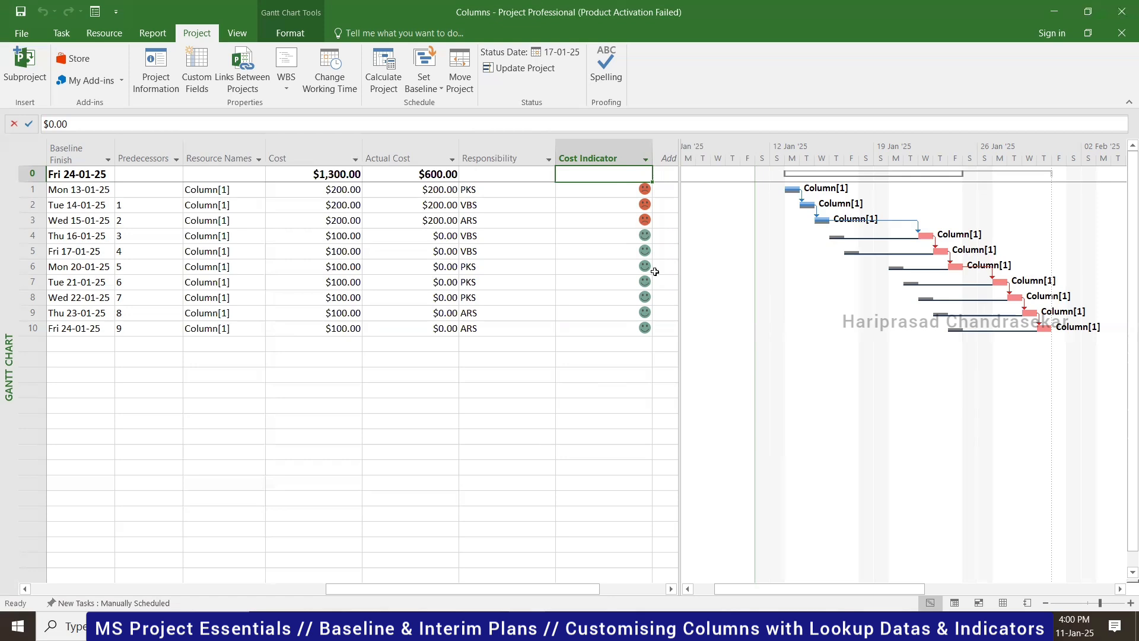
# - Review the Cost Indicator field's graphical indicator criteria, including the first criterion's comparison value
pyautogui.moveTo(334, 597); pyautogui.dragTo(348, 574)
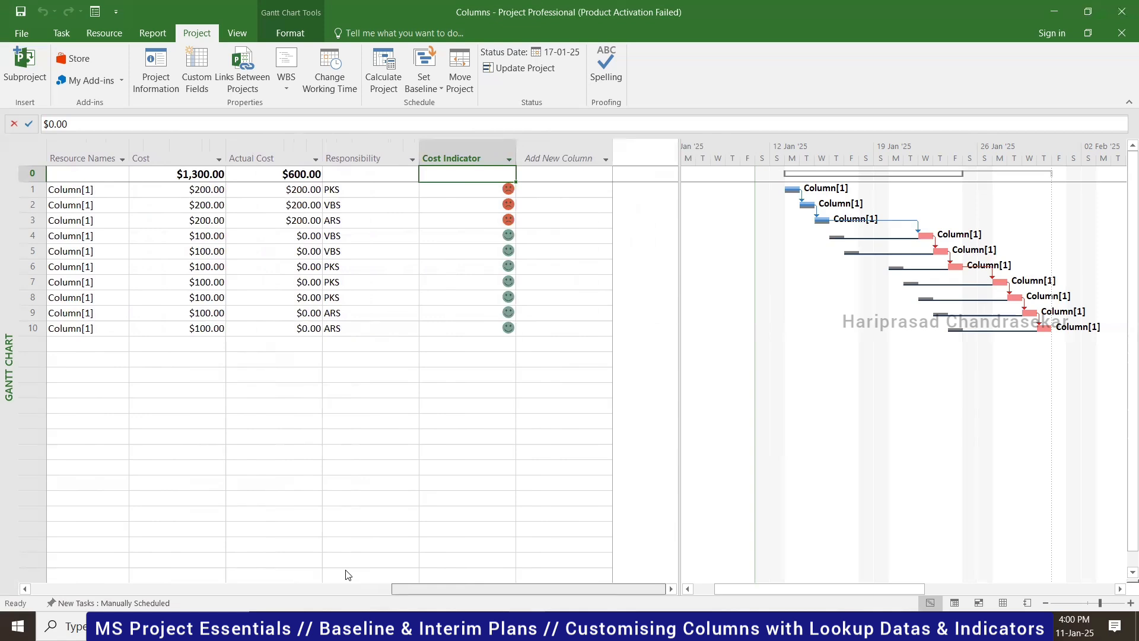
pyautogui.click(189, 73)
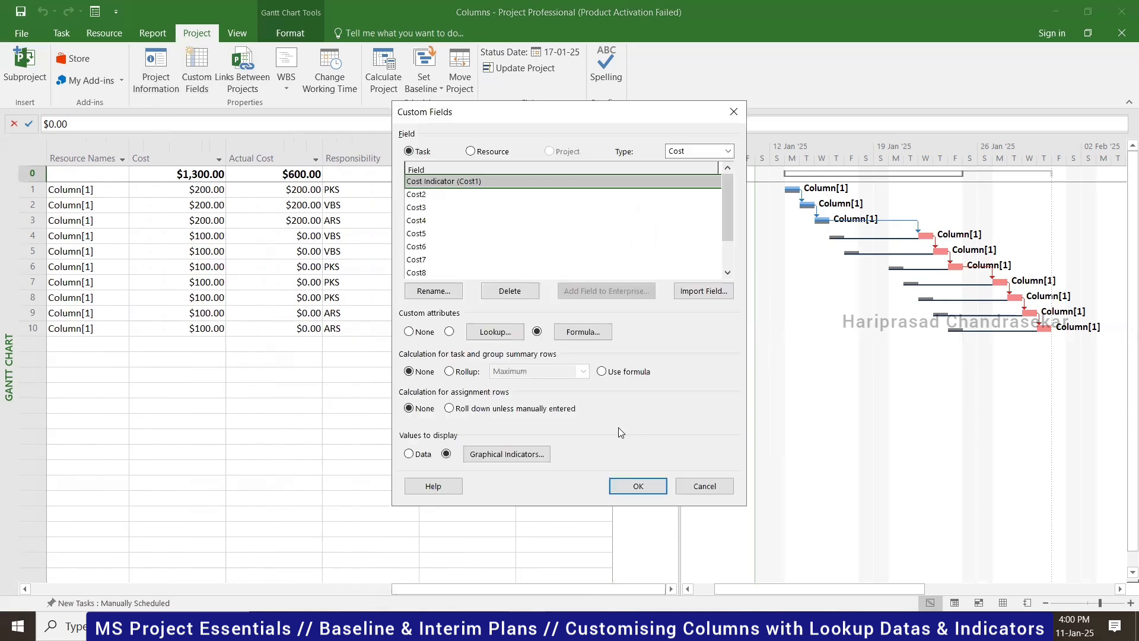
pyautogui.click(501, 453)
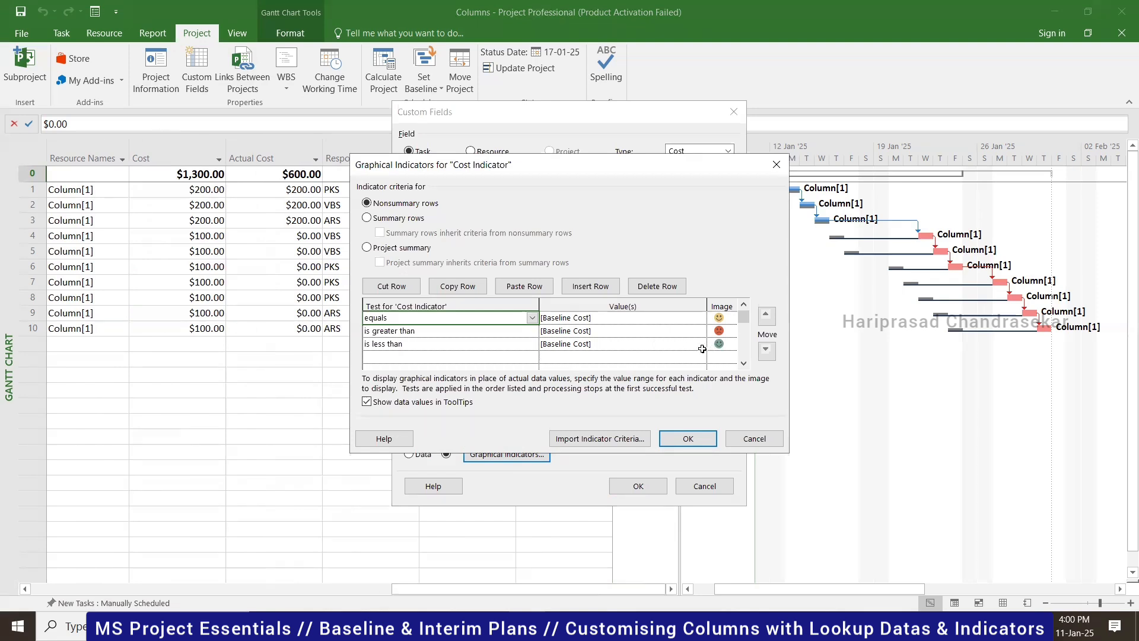
pyautogui.click(705, 321)
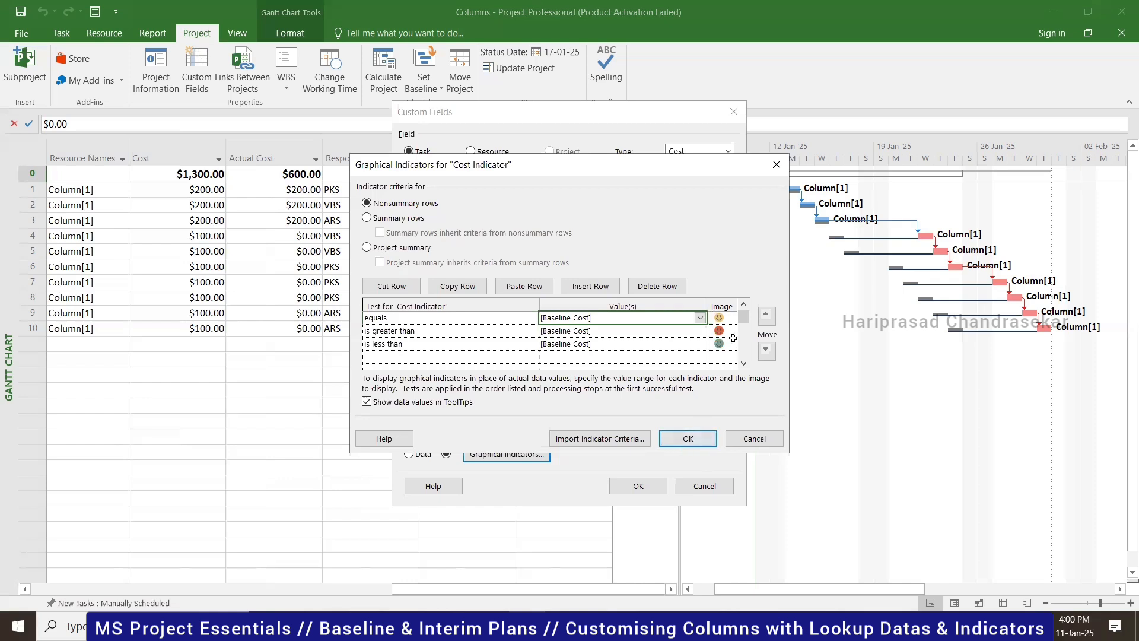
pyautogui.click(687, 438)
pyautogui.click(643, 489)
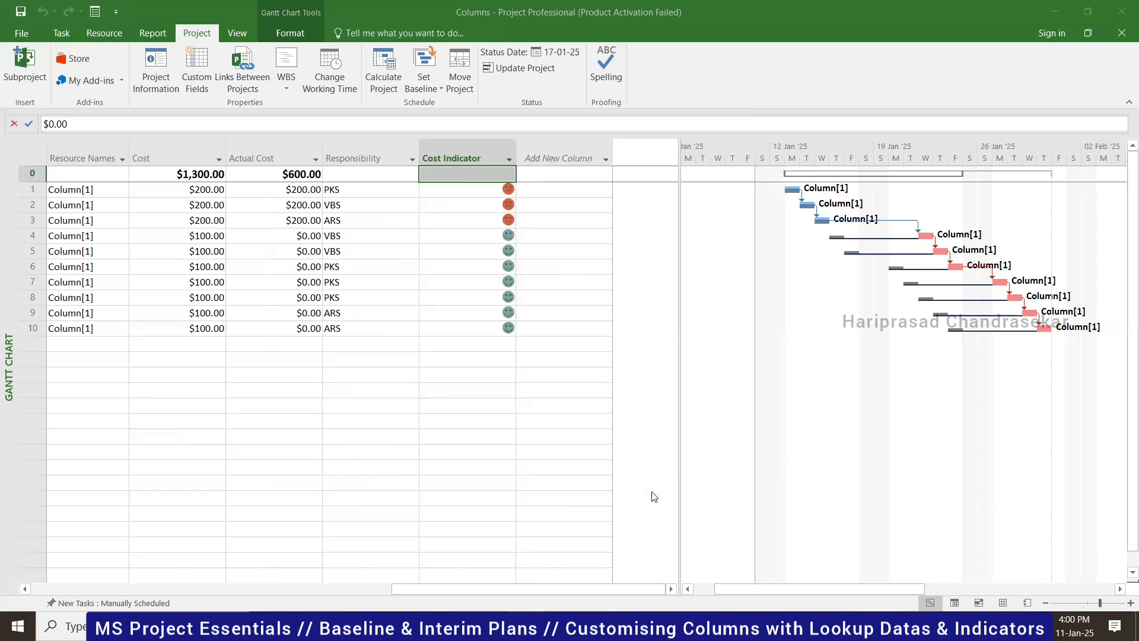
# - Inspect the Cost Indicator cells and the Actual Cost values of tasks 4 and 5
pyautogui.moveTo(499, 190); pyautogui.dragTo(503, 325)
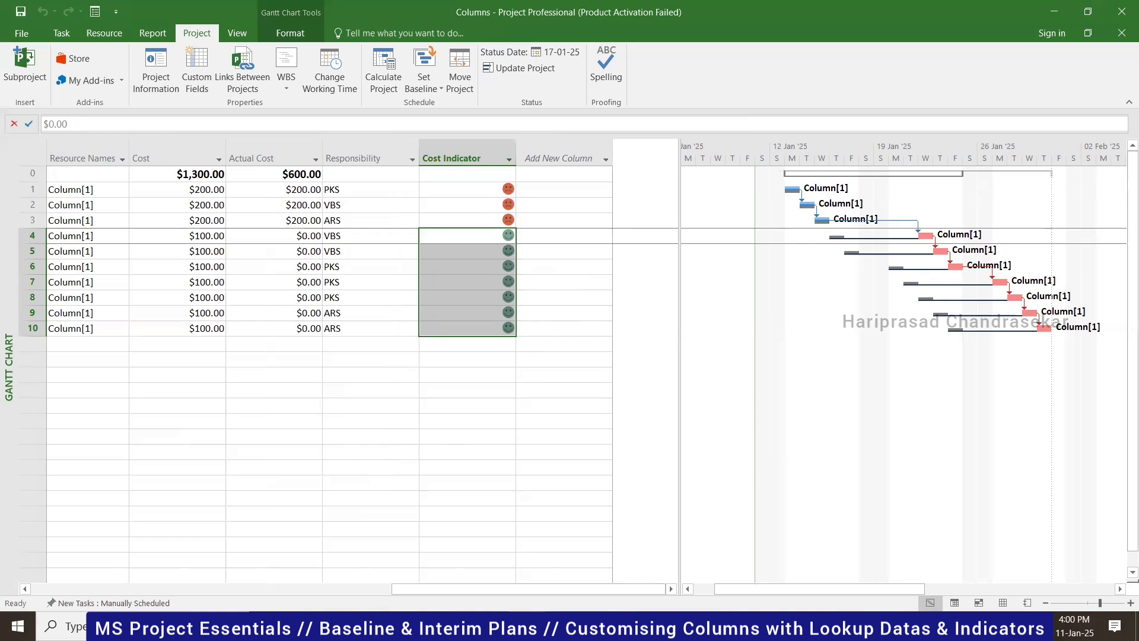
pyautogui.click(575, 266)
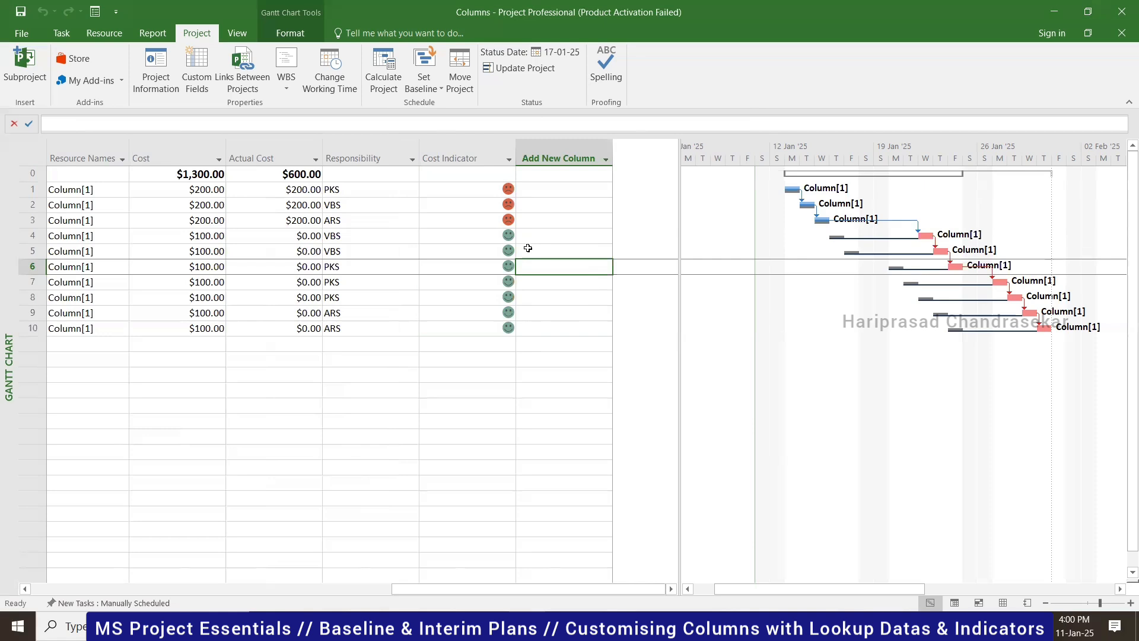
pyautogui.moveTo(445, 590); pyautogui.dragTo(419, 574)
pyautogui.click(265, 235)
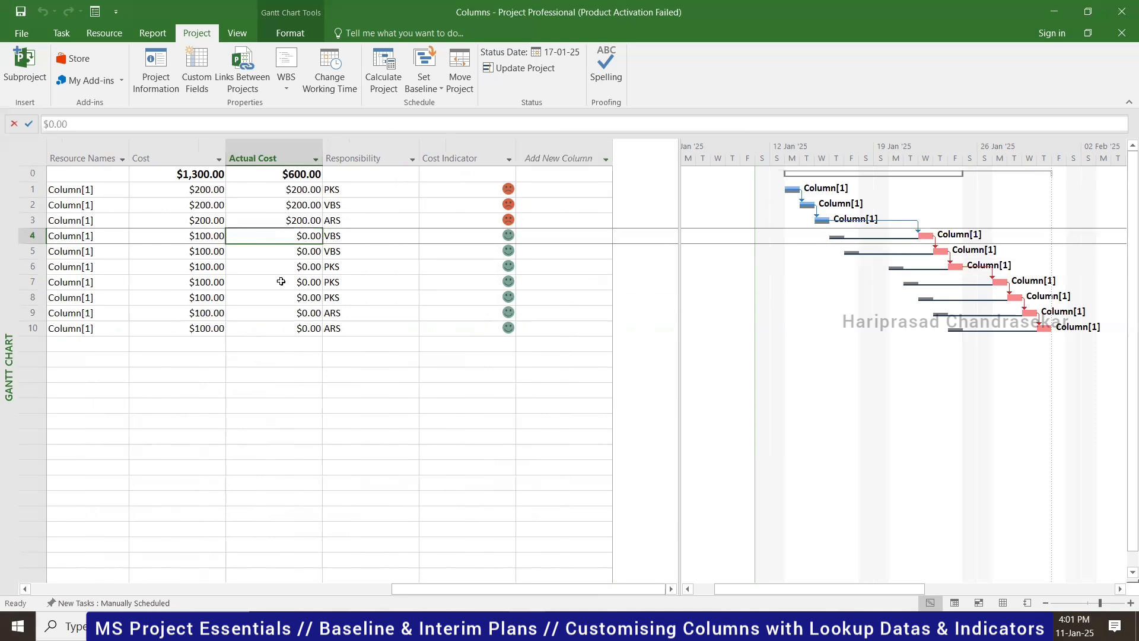
pyautogui.press('Down')
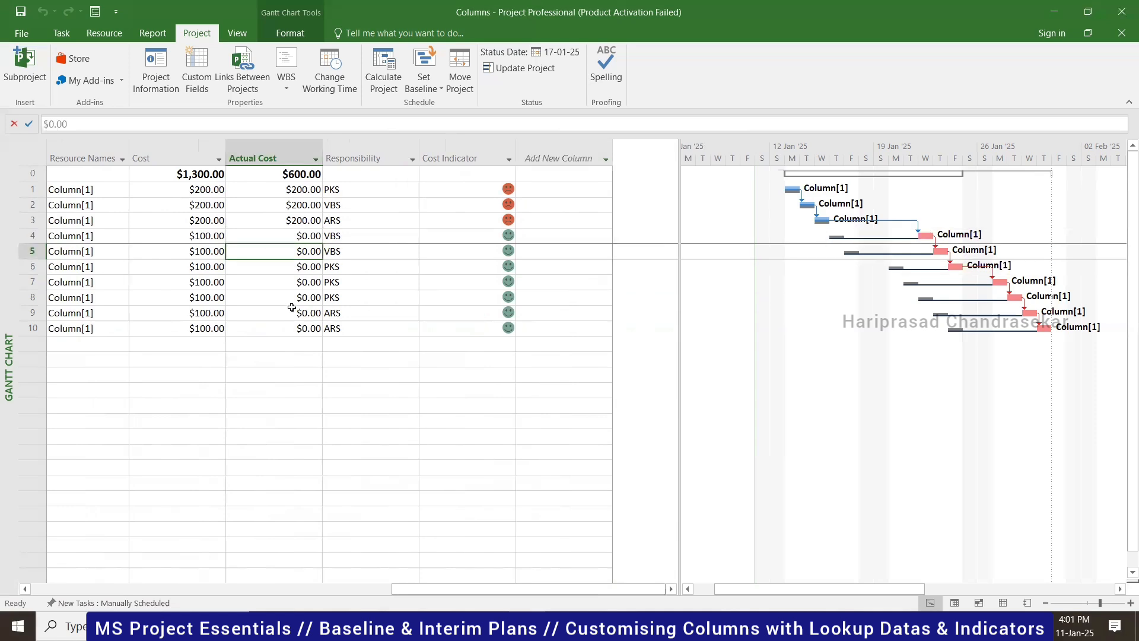
pyautogui.click(285, 236)
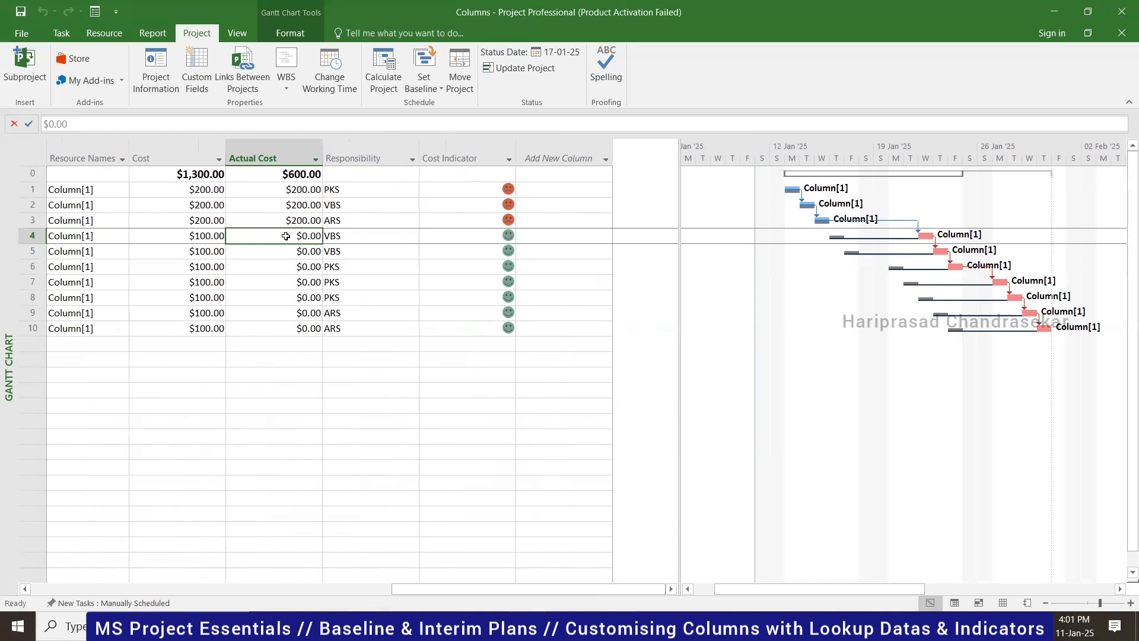
pyautogui.click(299, 252)
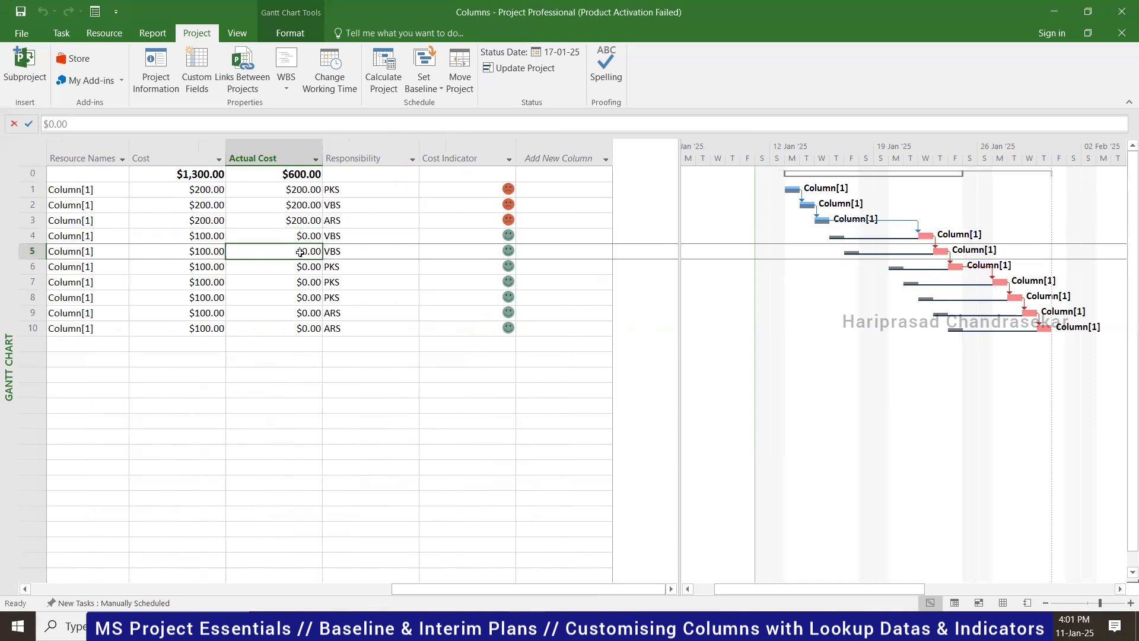
pyautogui.press('Up')
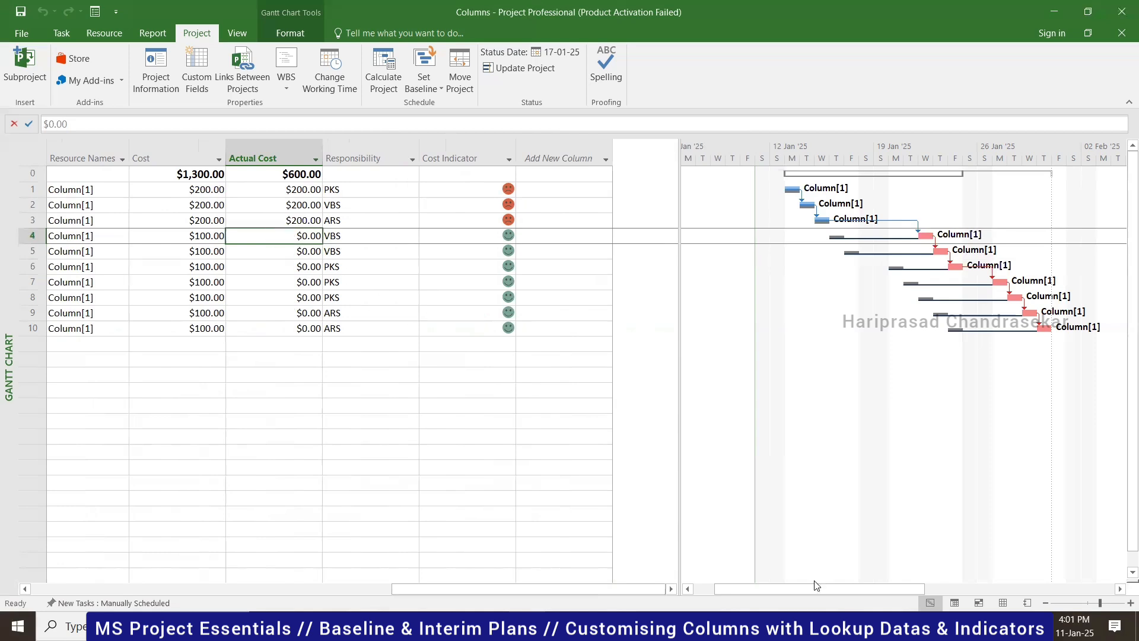
# - Mark task 4 100% complete, raising its Actual Cost to $100.00 and the total to $700.00
pyautogui.moveTo(811, 587); pyautogui.dragTo(657, 596)
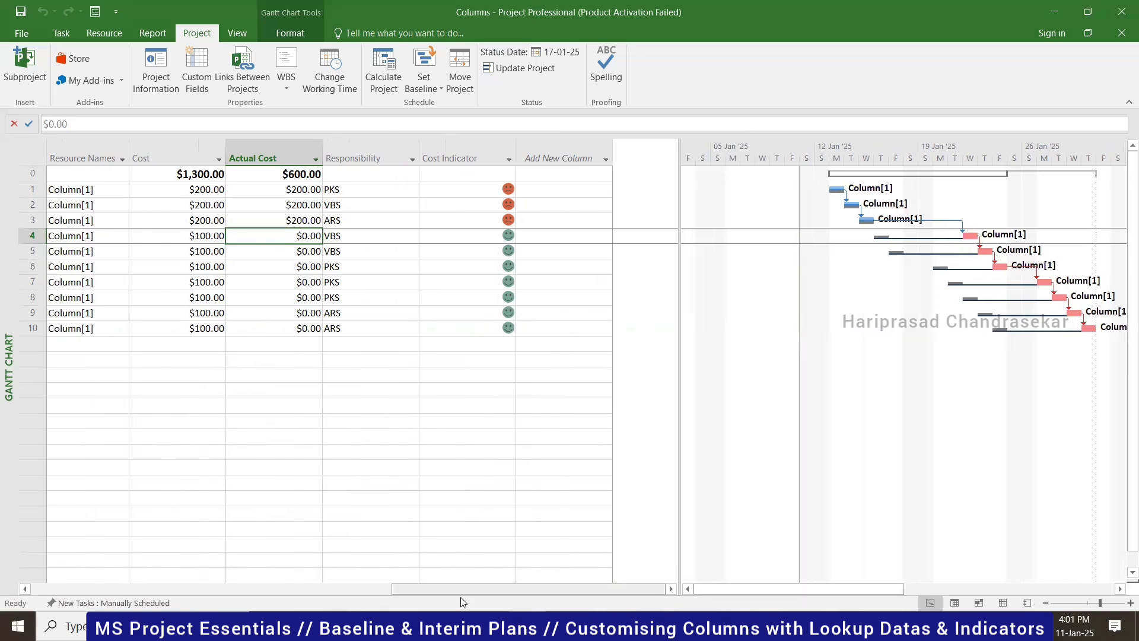
pyautogui.click(231, 590)
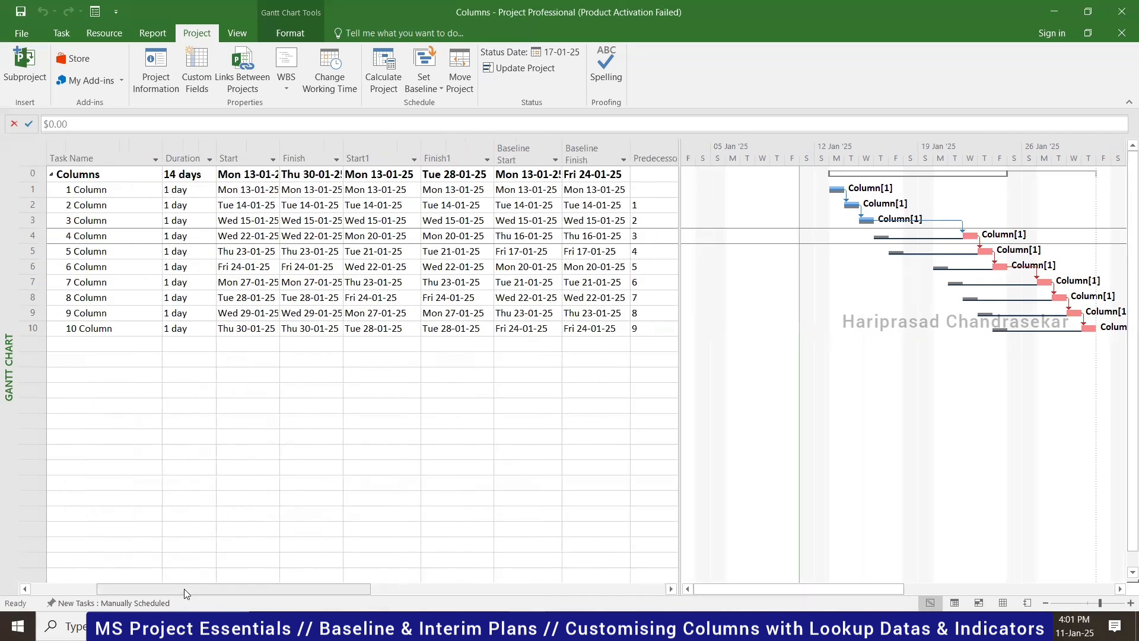
pyautogui.moveTo(31, 572); pyautogui.dragTo(30, 572)
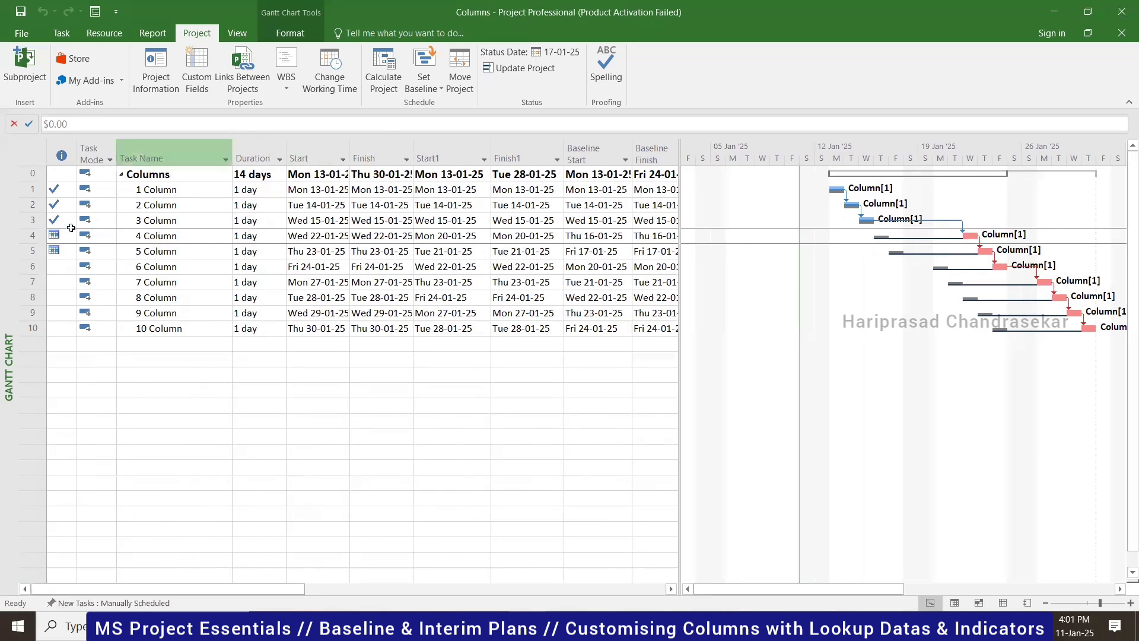
pyautogui.click(61, 32)
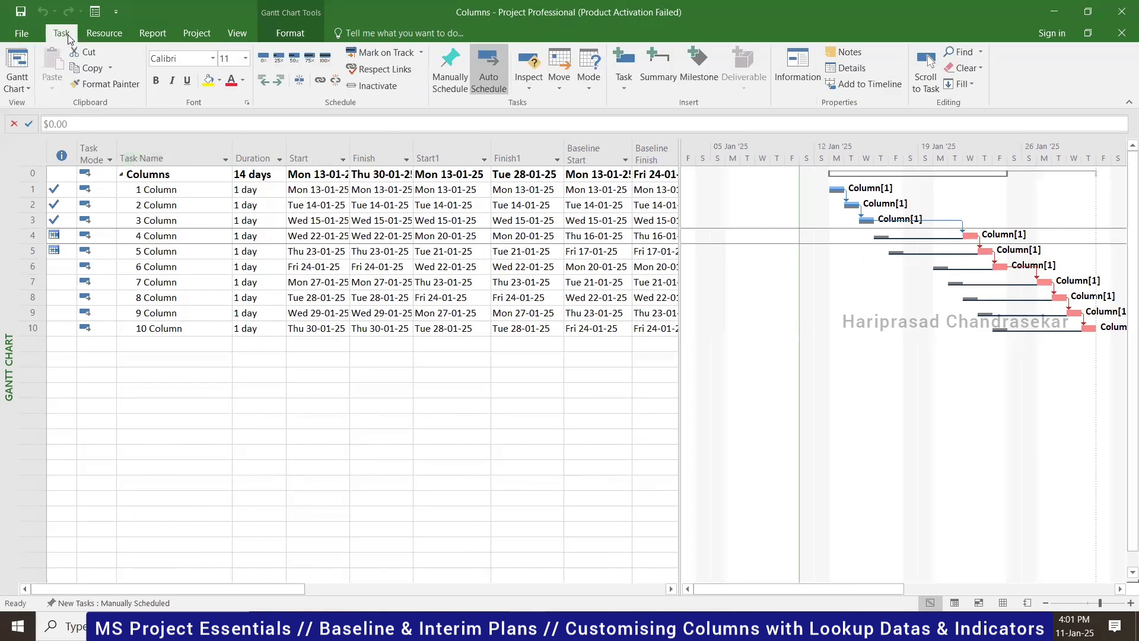
pyautogui.click(327, 60)
pyautogui.moveTo(299, 588); pyautogui.dragTo(579, 587)
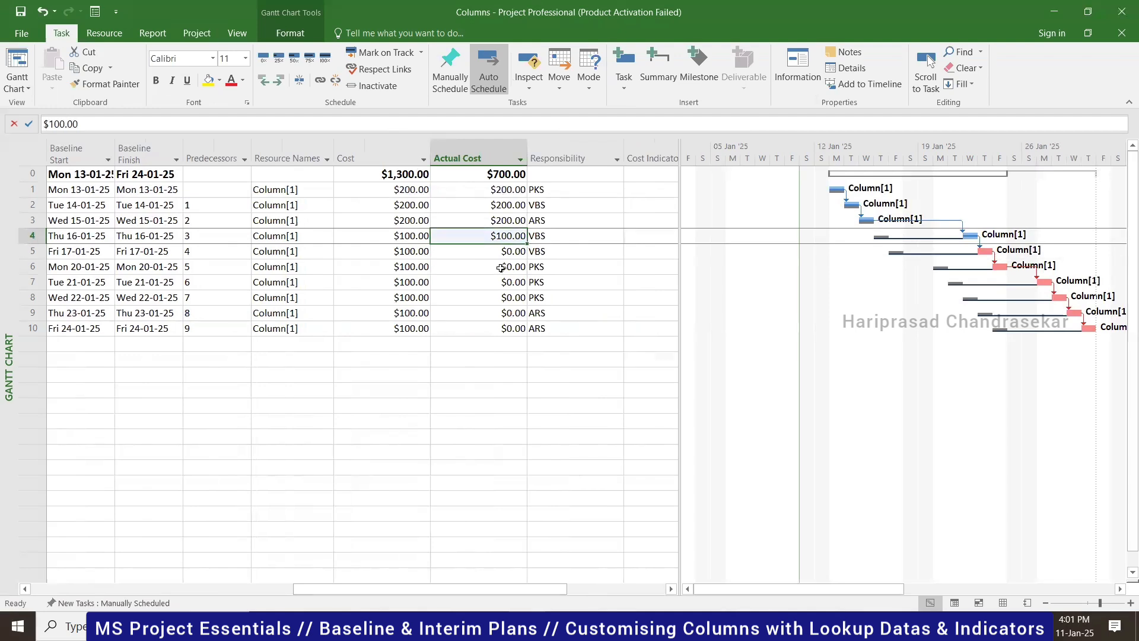
pyautogui.click(638, 588)
pyautogui.click(502, 236)
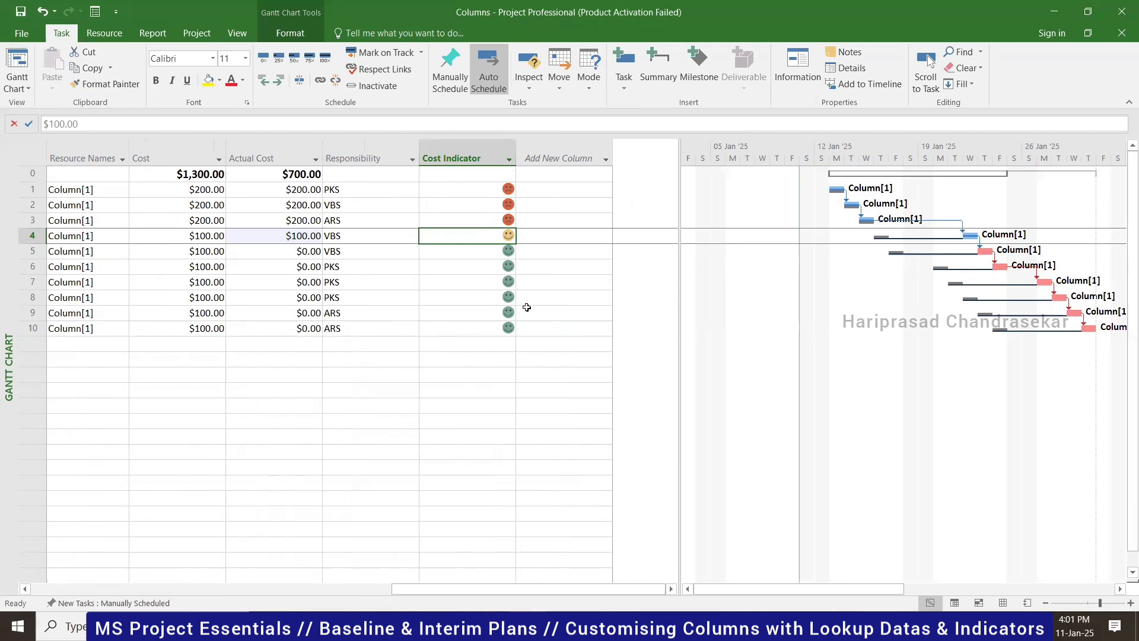
pyautogui.click(291, 264)
pyautogui.click(296, 254)
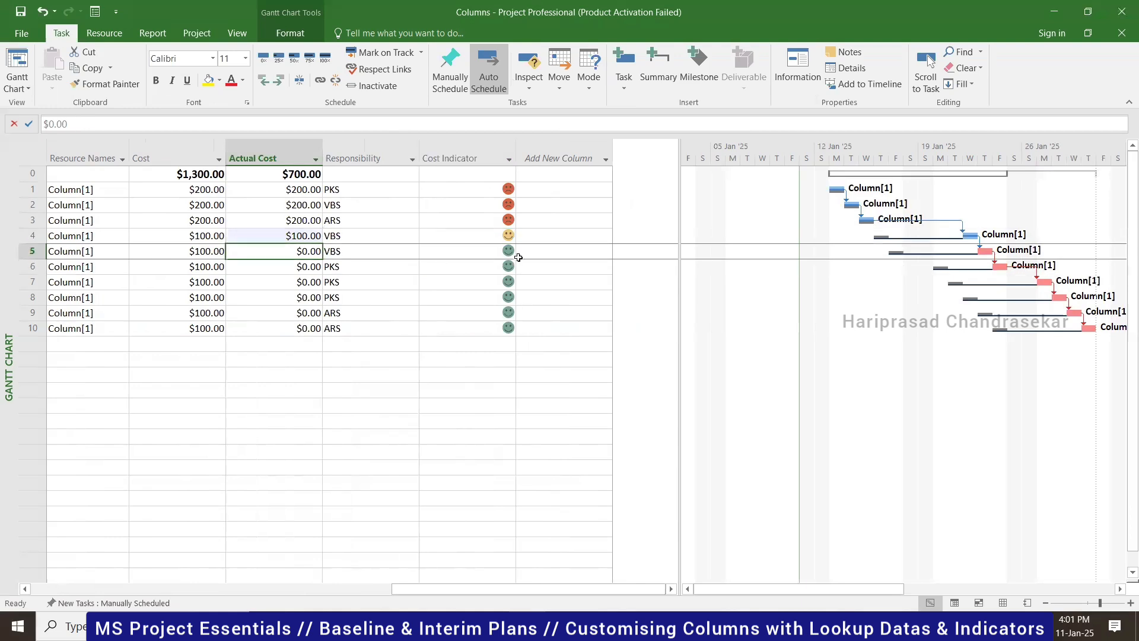
pyautogui.click(291, 239)
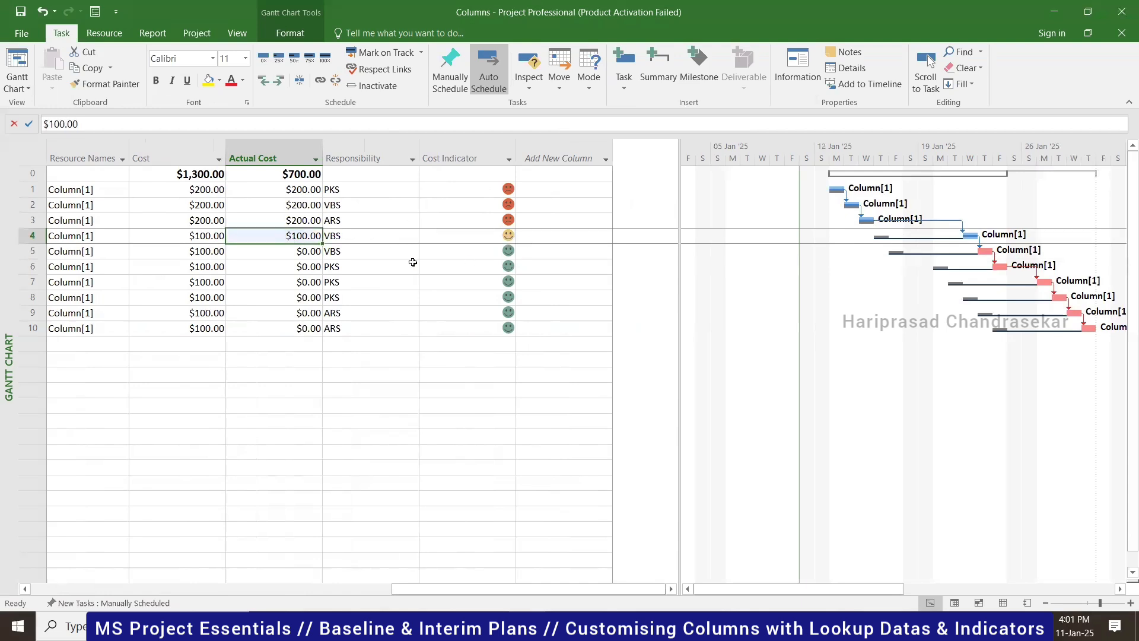
pyautogui.click(279, 255)
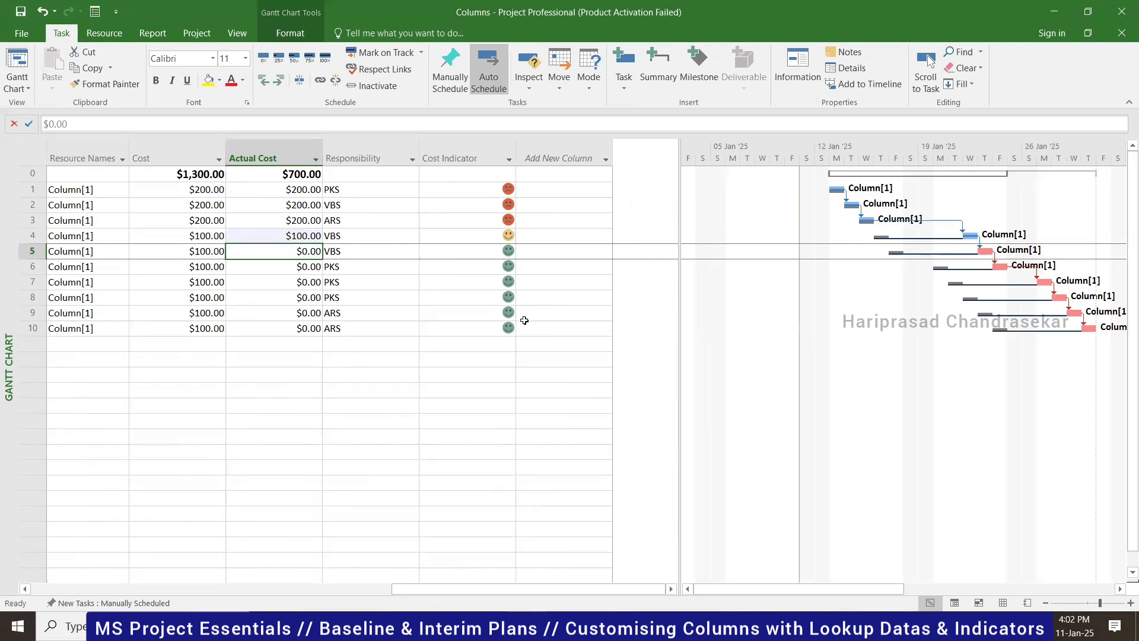
pyautogui.click(299, 233)
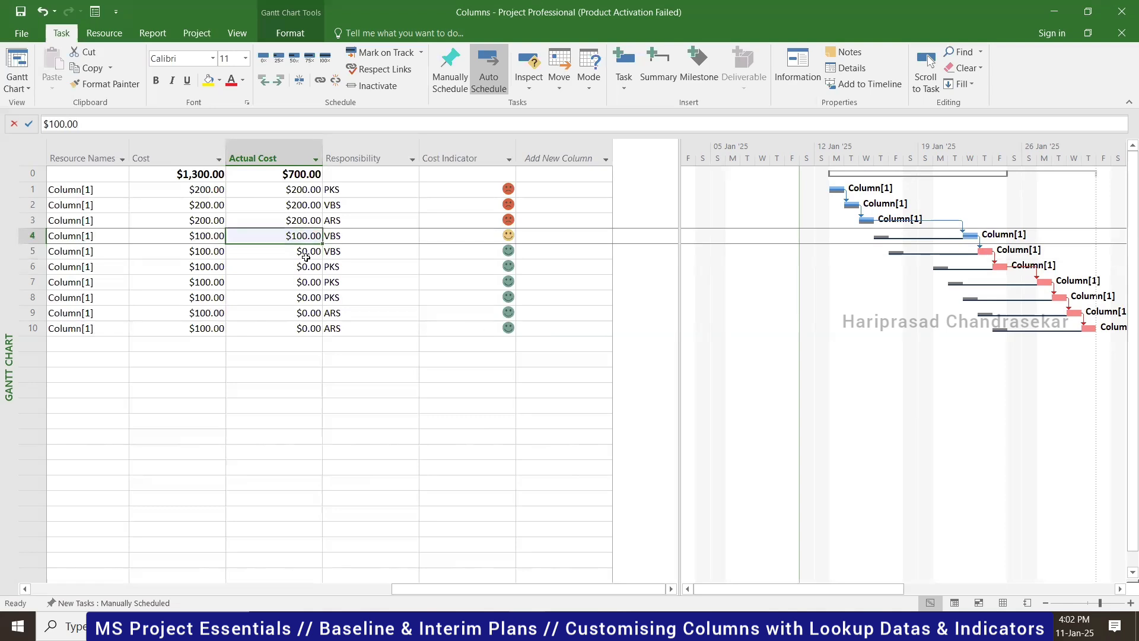
pyautogui.write('80')
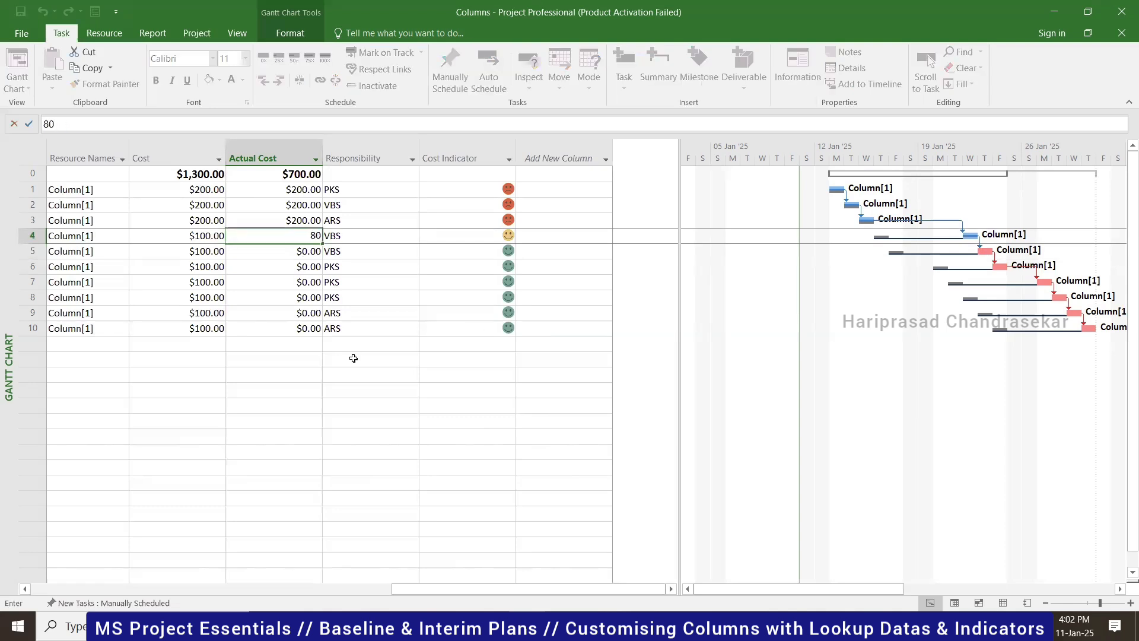
pyautogui.press('Return')
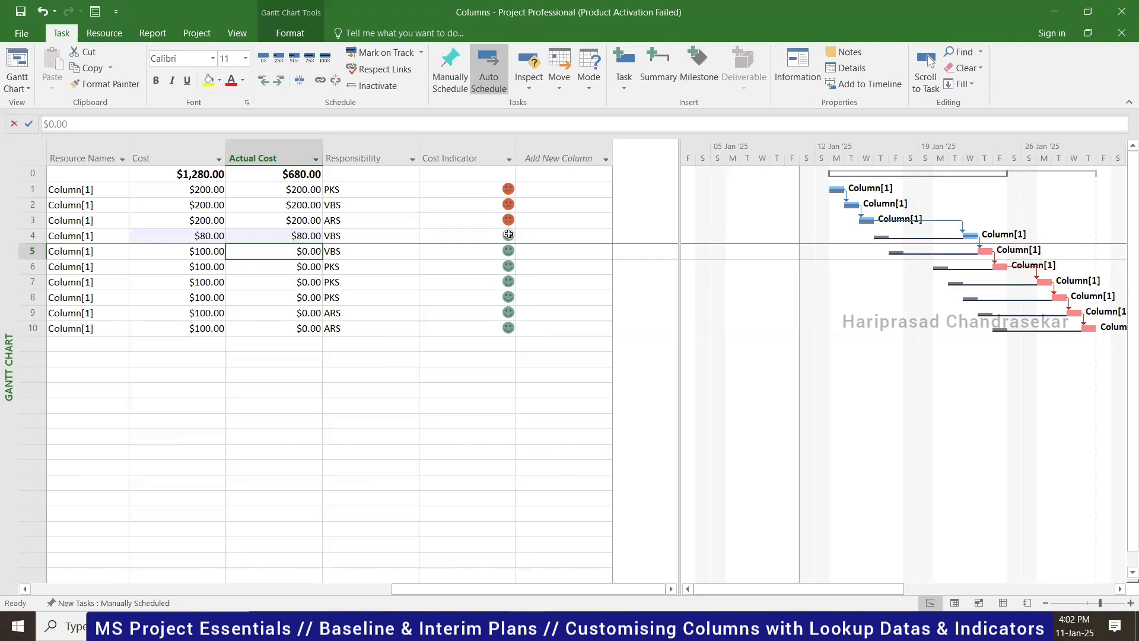
pyautogui.hotkey('ctrl', 'z')
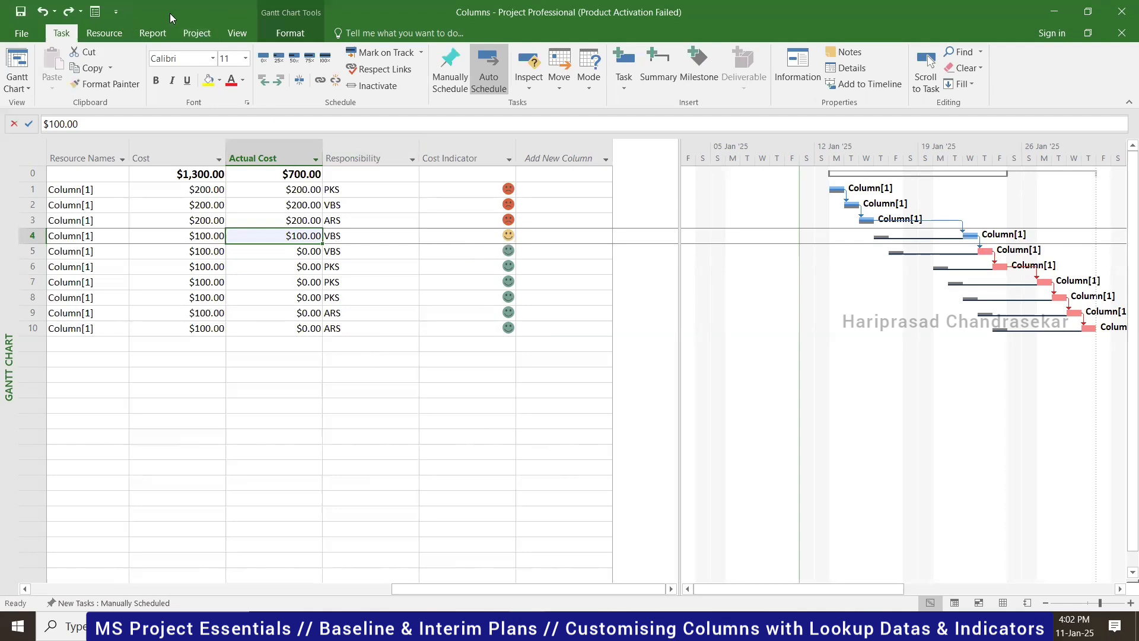
# - Check the Responsibility and Cost Indicator graphical indicator rules in Custom Fields, leaving both unchanged
pyautogui.click(200, 31)
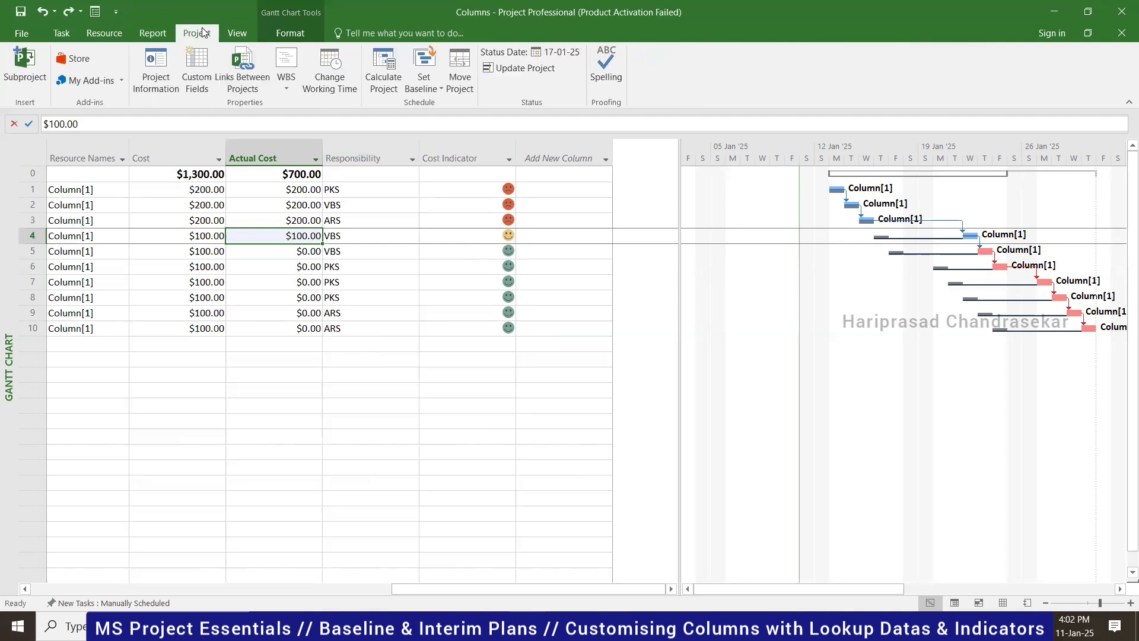
pyautogui.click(194, 88)
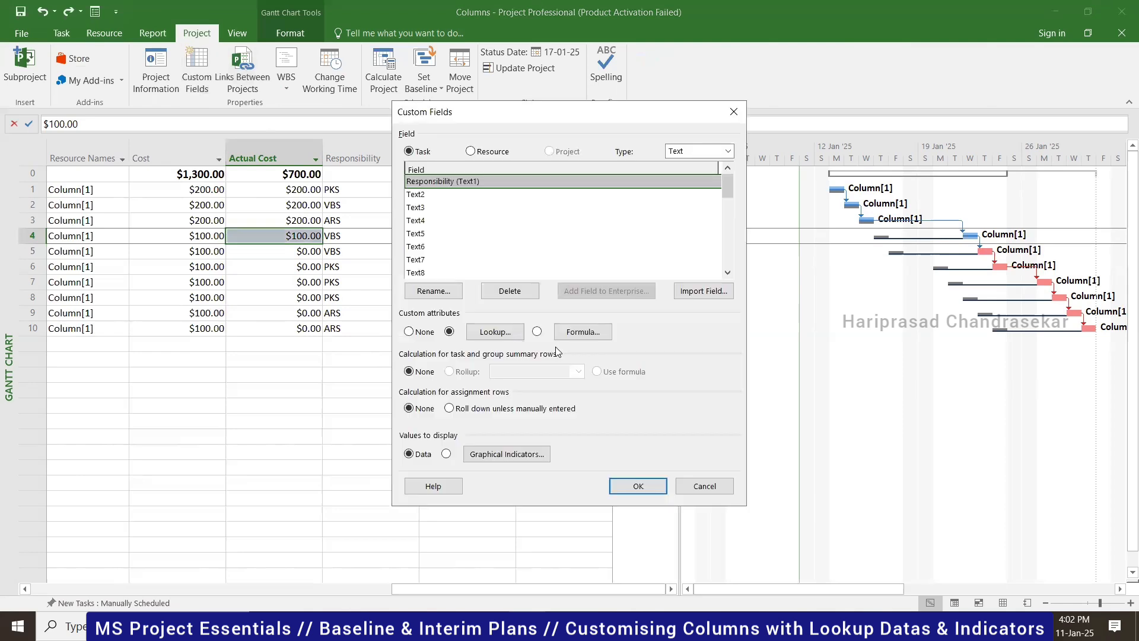
pyautogui.click(447, 454)
pyautogui.click(735, 437)
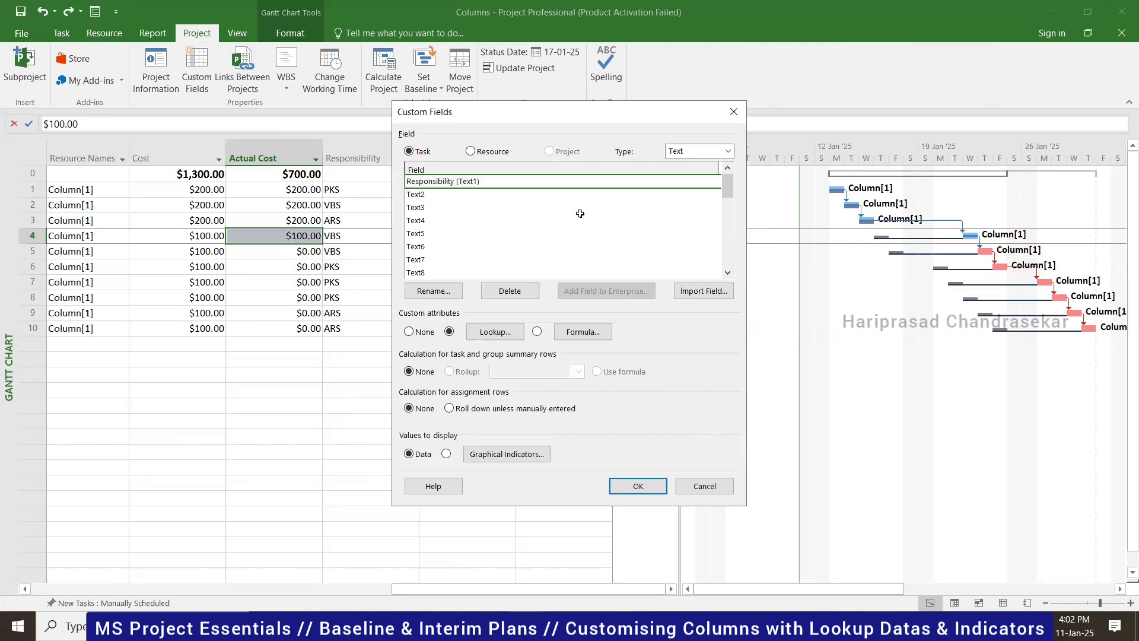
pyautogui.click(727, 151)
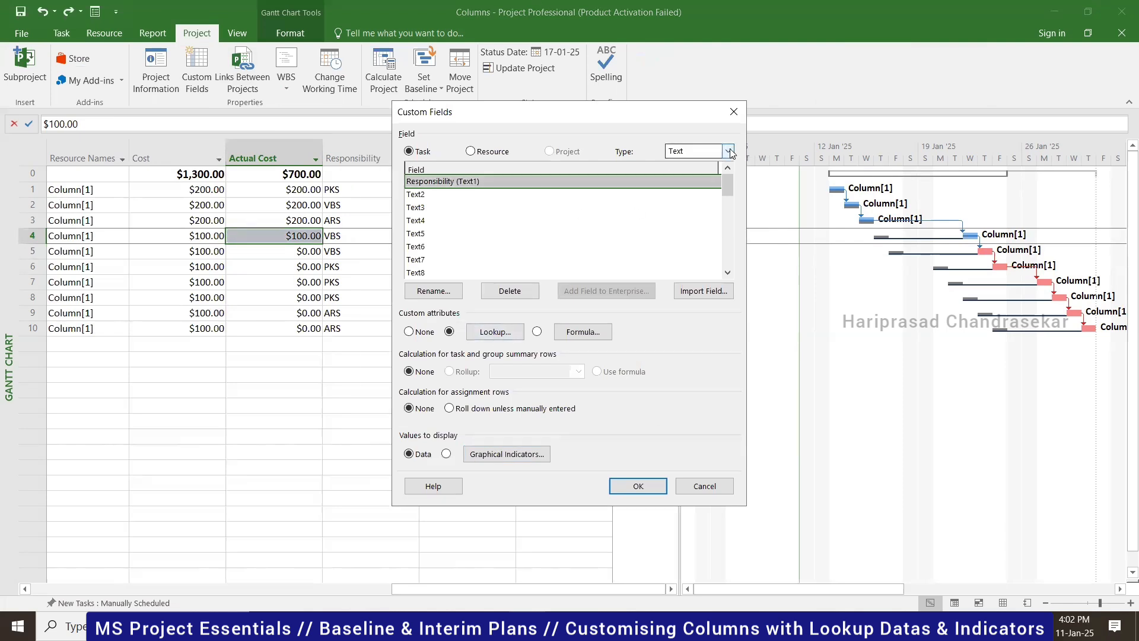
pyautogui.click(676, 164)
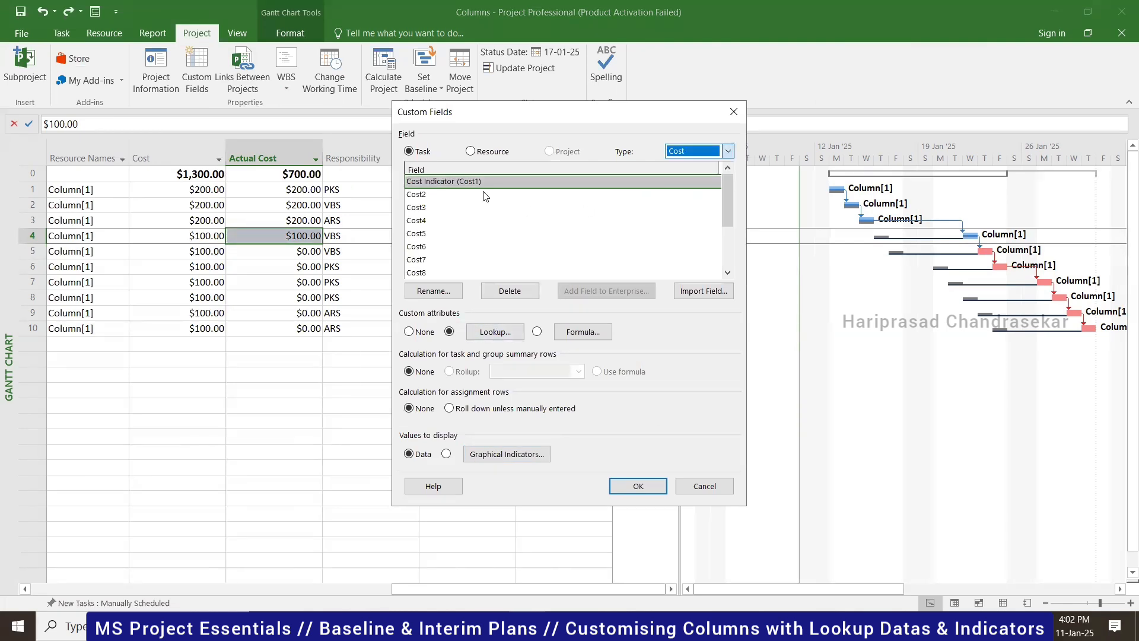
pyautogui.click(501, 453)
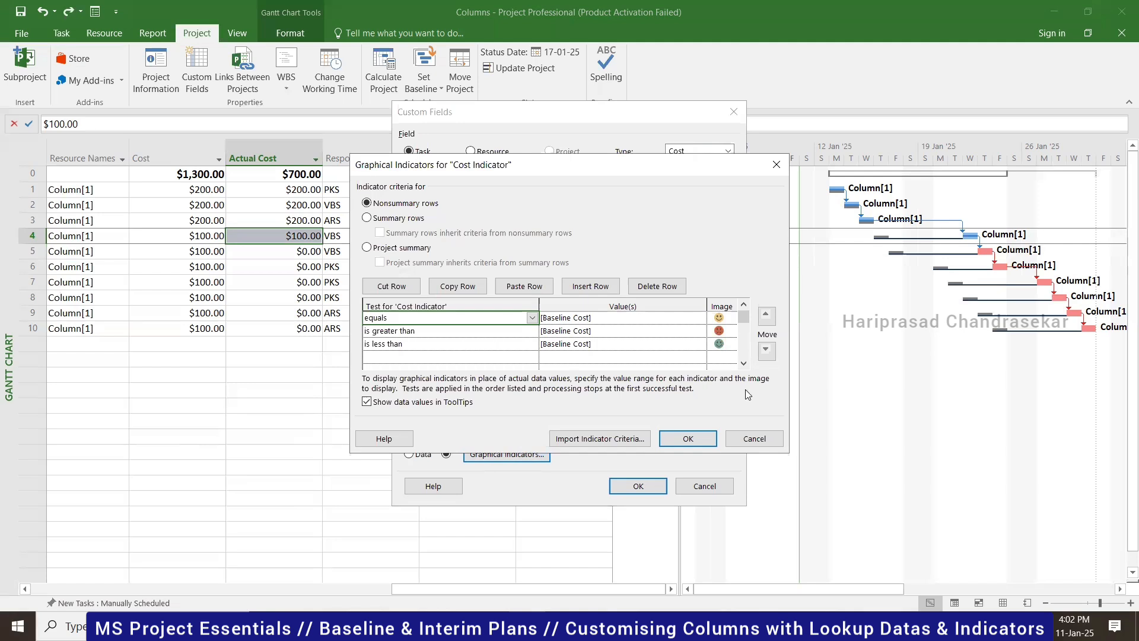
pyautogui.click(754, 440)
pyautogui.click(707, 491)
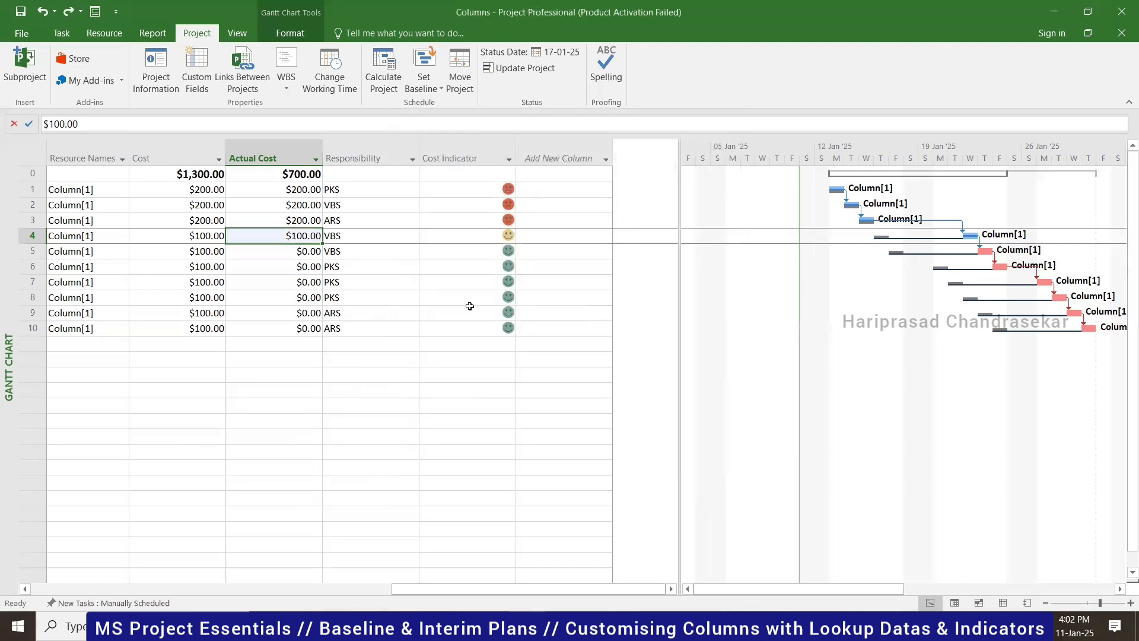
# - Select task 4's yellow Cost Indicator, save the project, and scroll back to task names
pyautogui.click(465, 316)
pyautogui.click(498, 250)
pyautogui.click(502, 237)
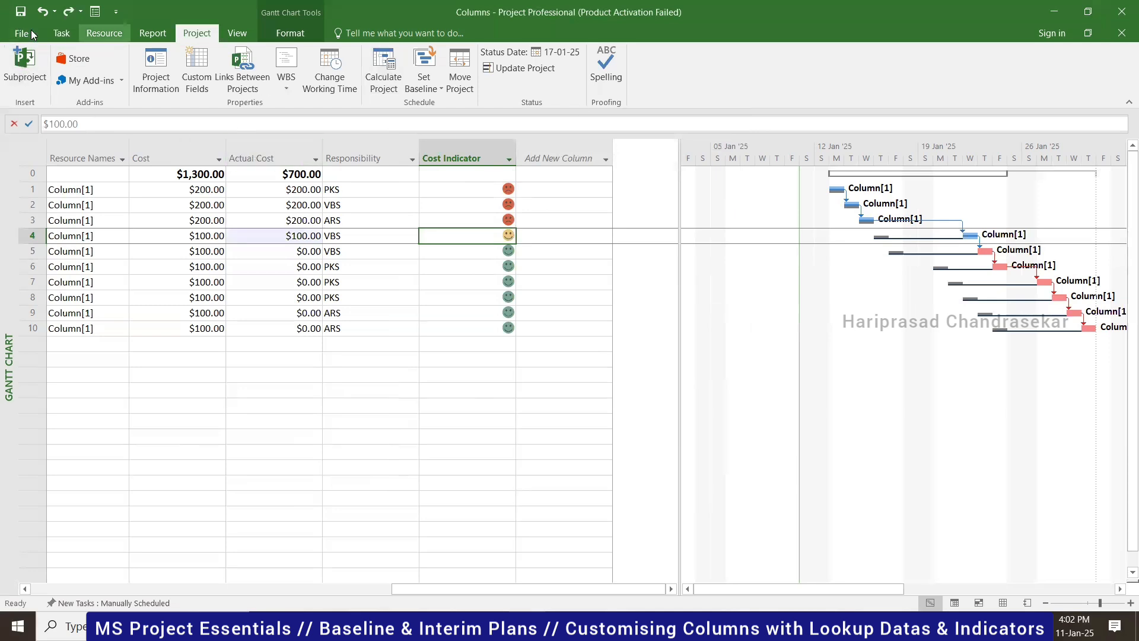
pyautogui.click(61, 32)
pyautogui.click(18, 14)
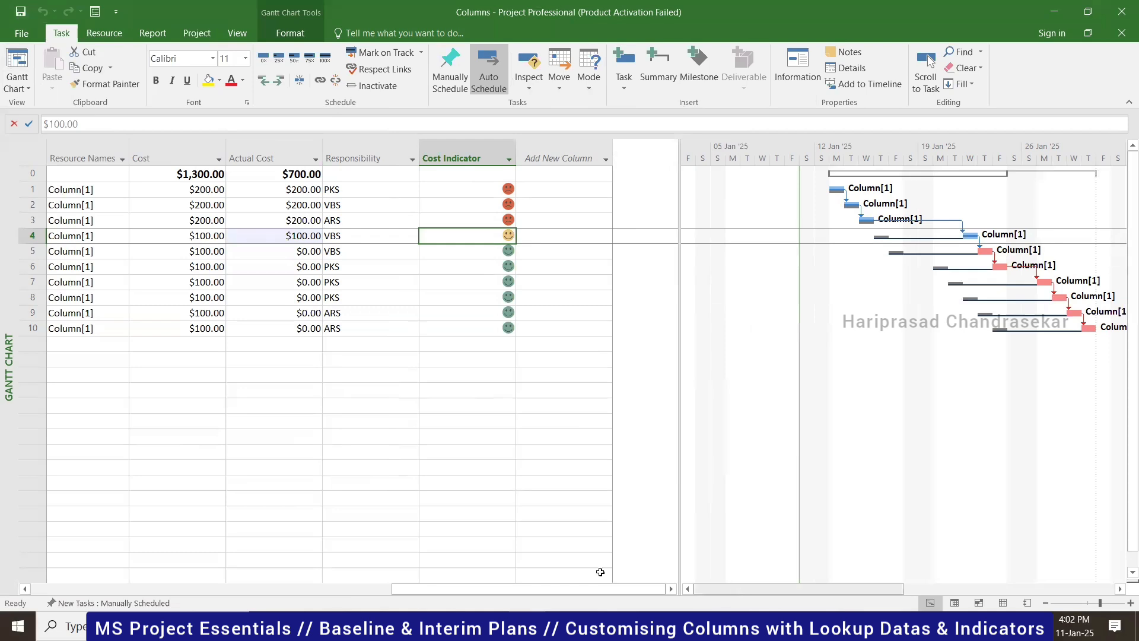
pyautogui.moveTo(417, 590); pyautogui.dragTo(55, 569)
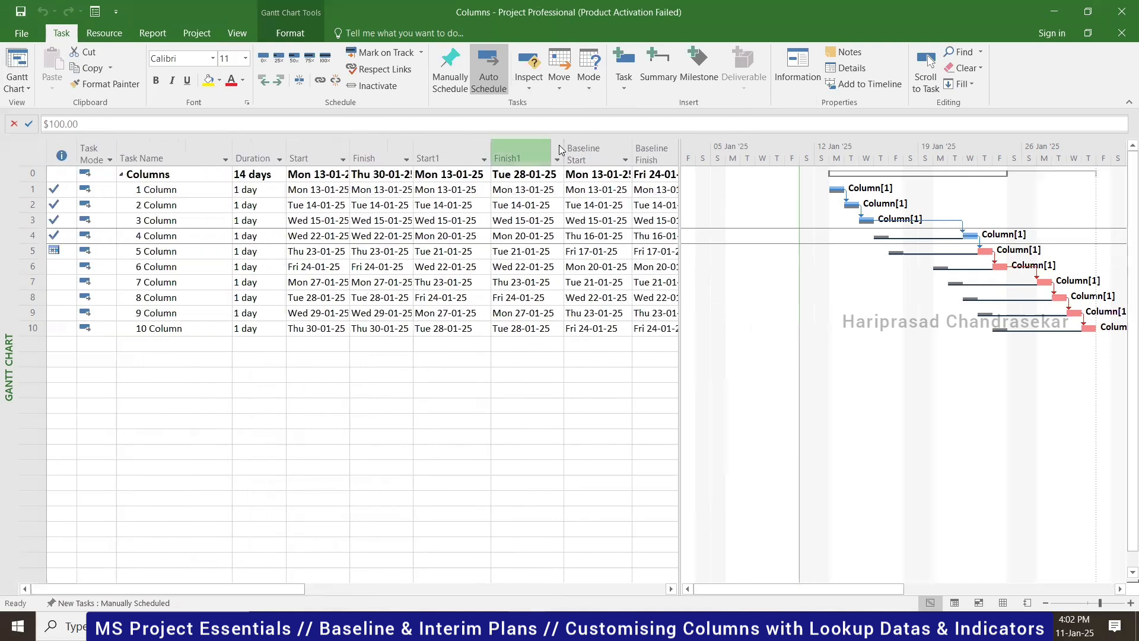